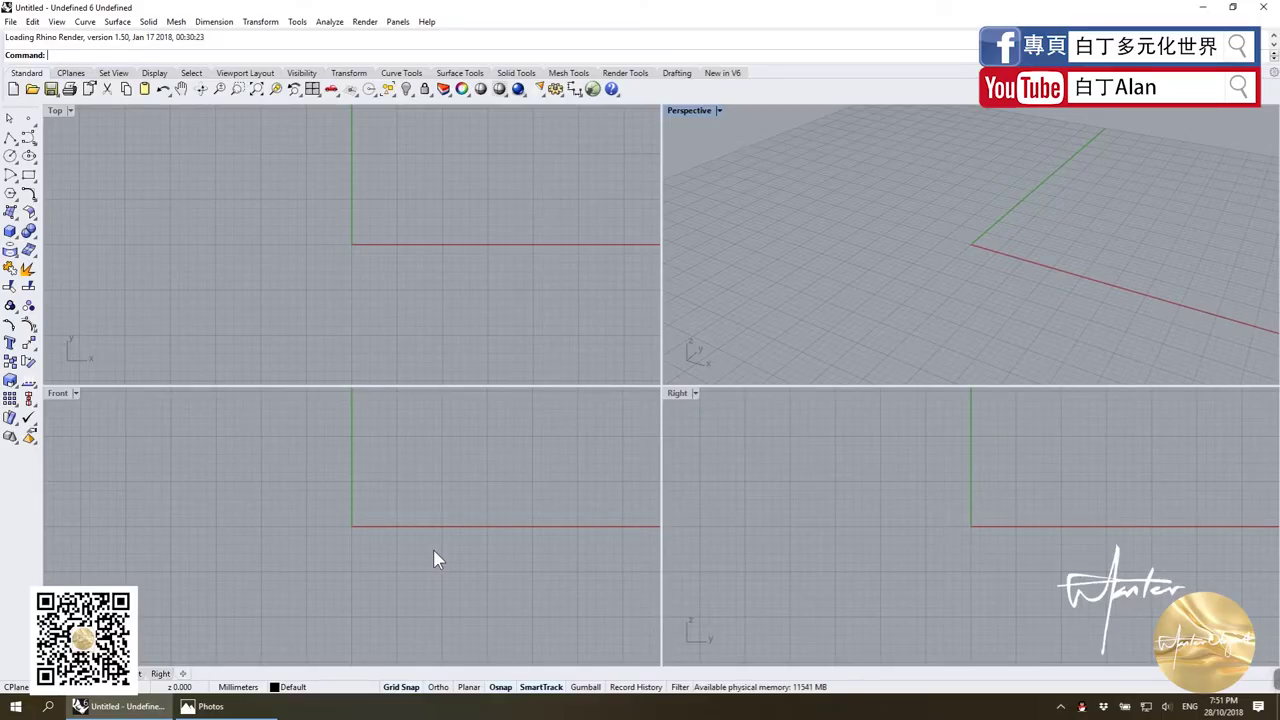
Check the faceted heart-bowl reference photo, zoom the Top view, and start a polyline.
left_click(240, 706)
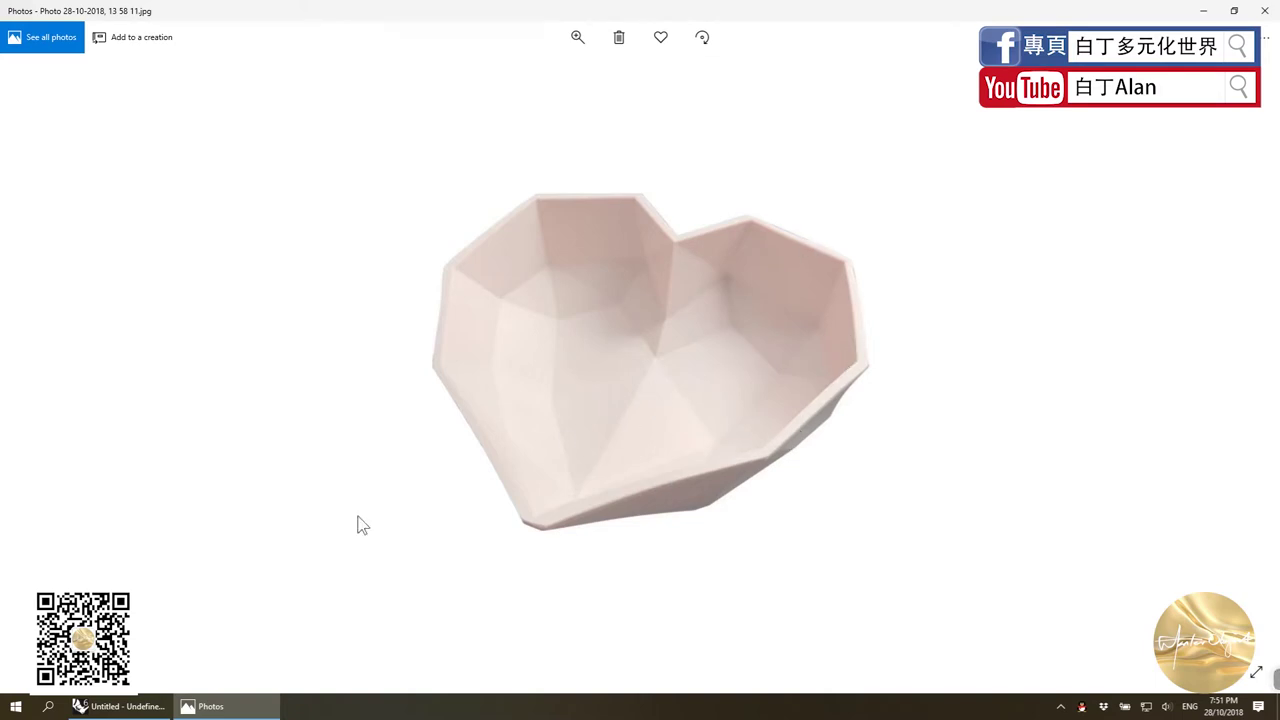
left_click(120, 706)
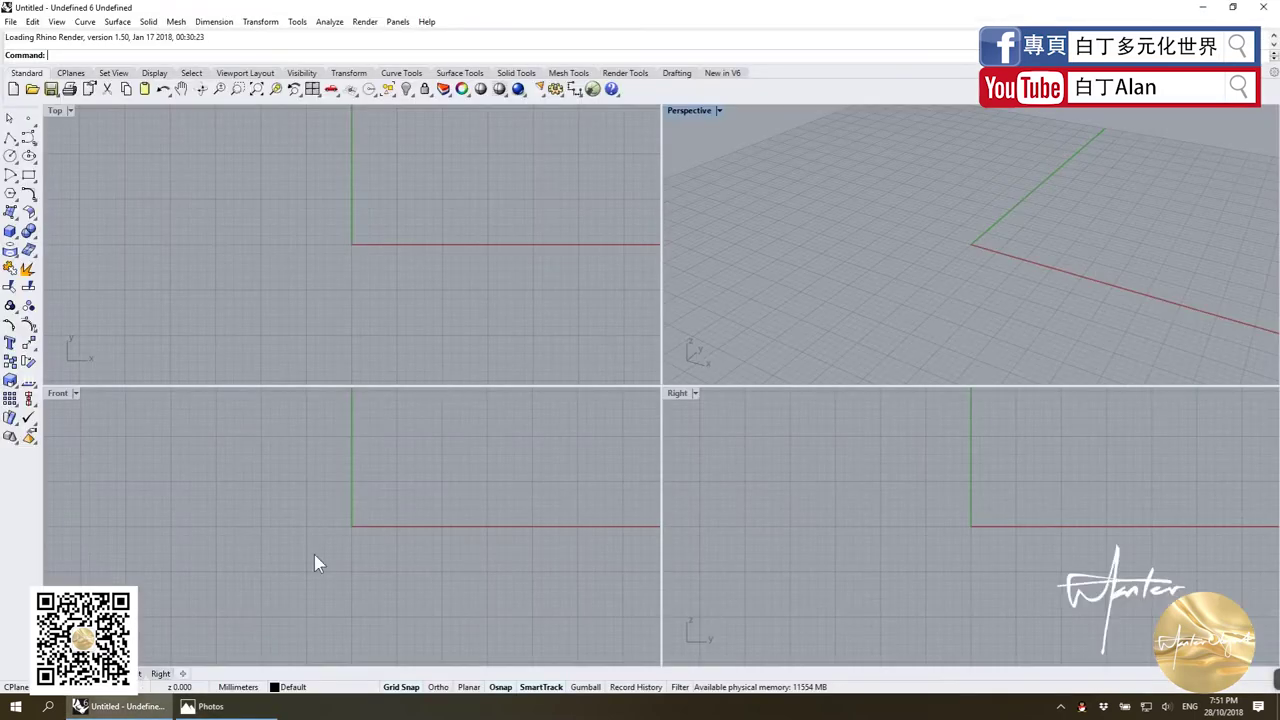
scroll(53, 154, "down", 3)
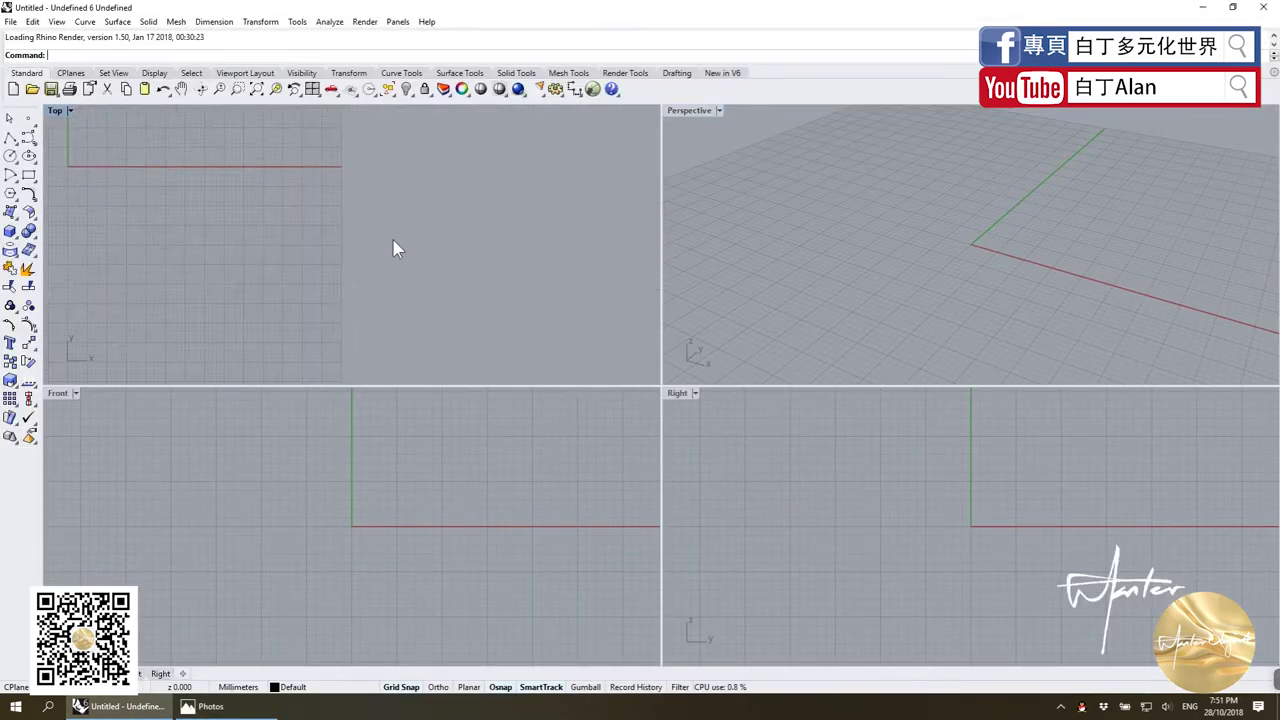
scroll(228, 200, "down", 5)
scroll(235, 200, "up", 3)
scroll(270, 205, "up", 1)
scroll(250, 208, "up", 1)
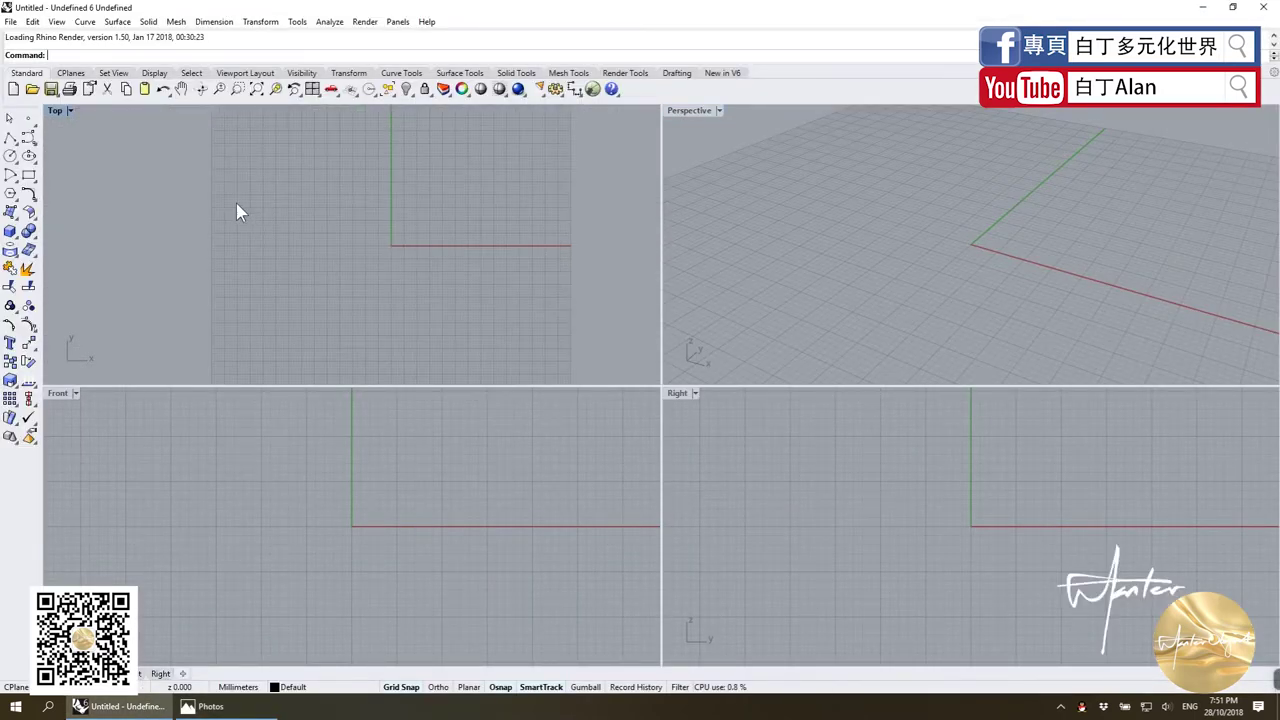
left_click(28, 137)
scroll(385, 212, "up", 3)
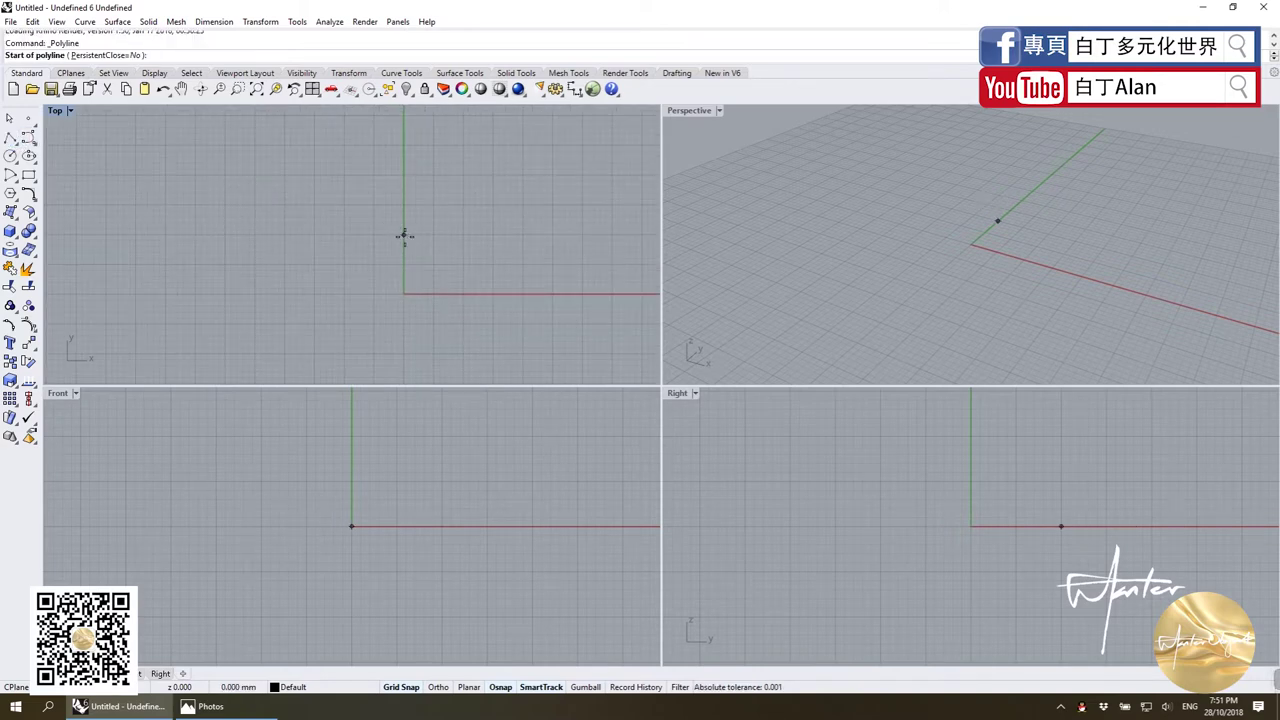
Trace a trial five-point half-heart outline against the photo, then cancel it.
key("alt+Tab")
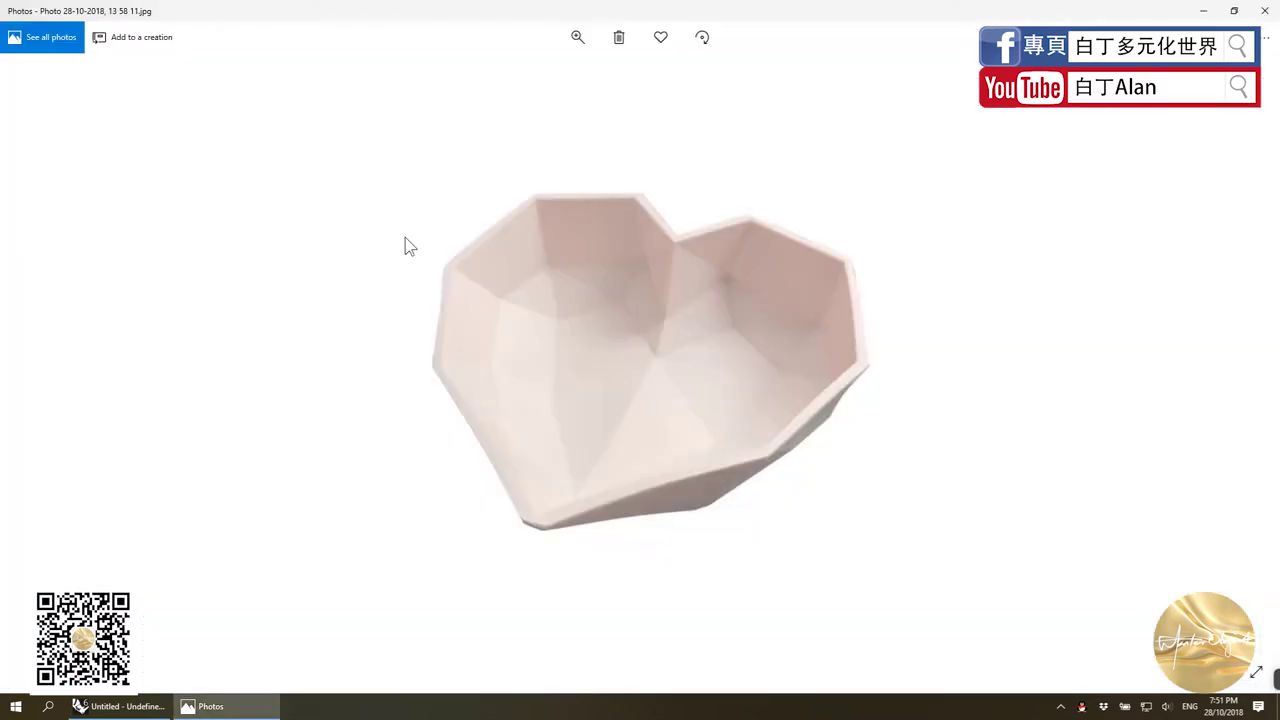
key("alt+Tab")
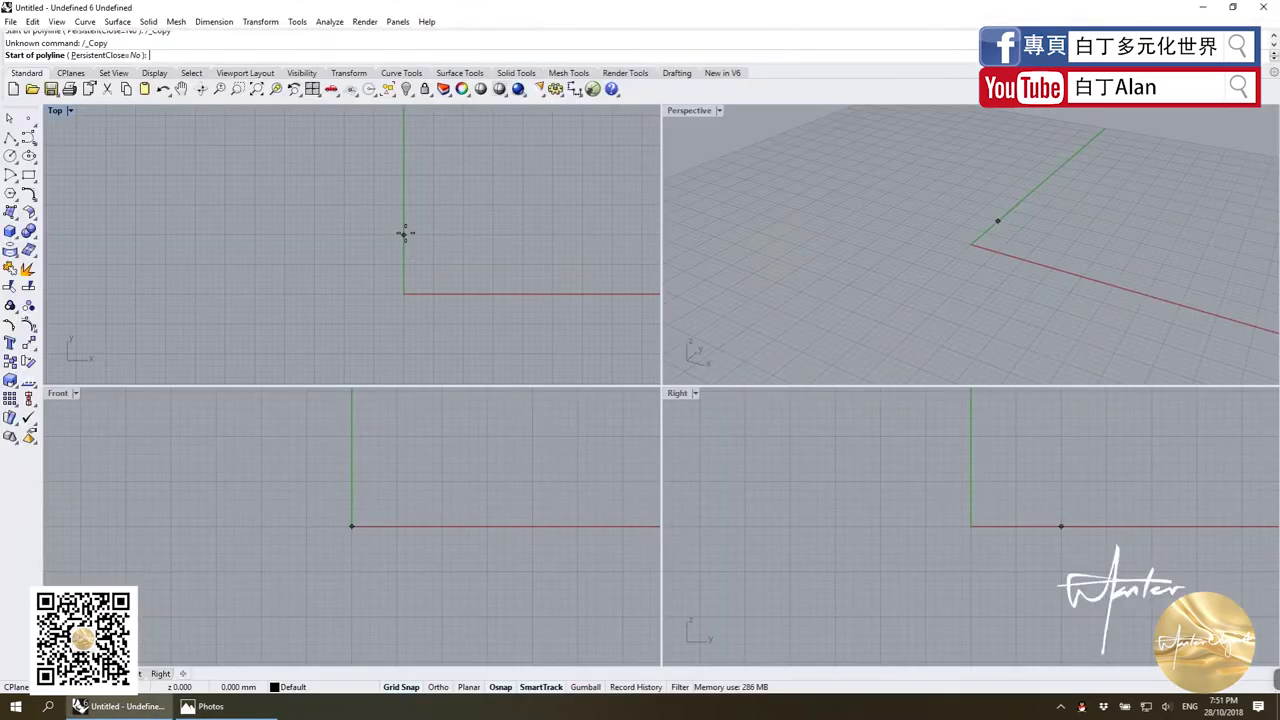
left_click(403, 234)
left_click(373, 205)
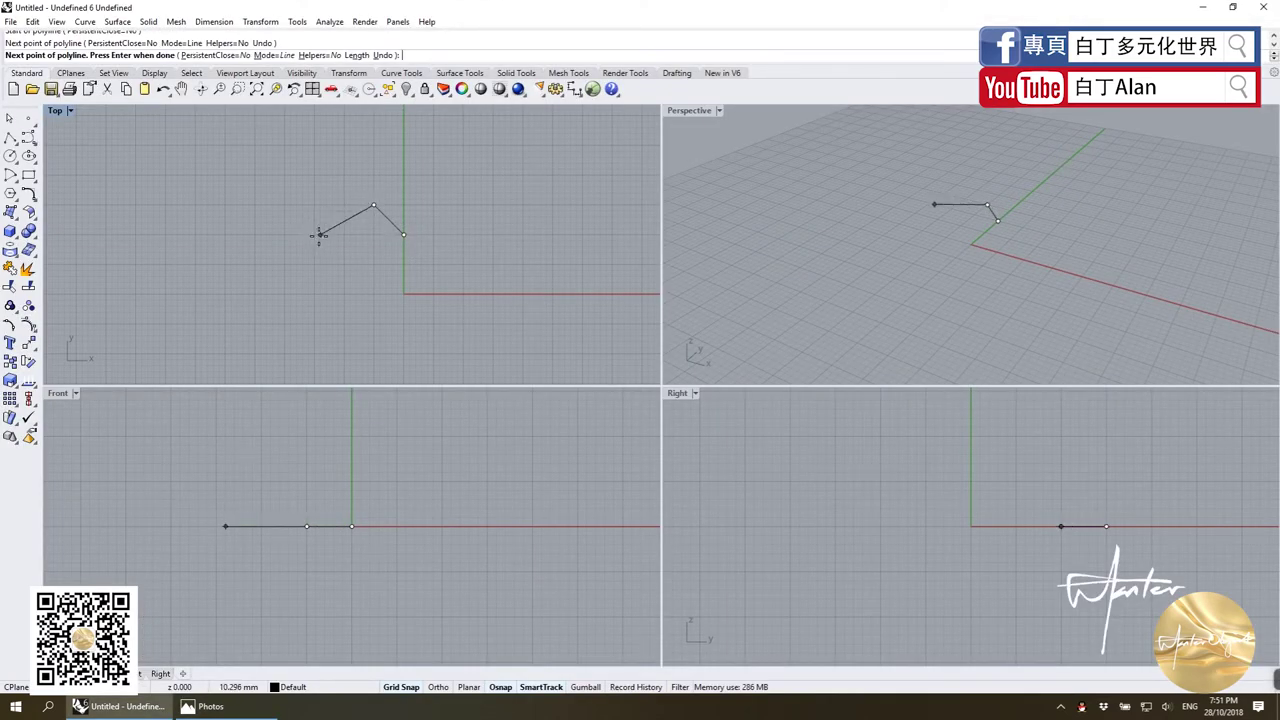
left_click(315, 235)
key("alt+Tab")
key("alt+Tab")
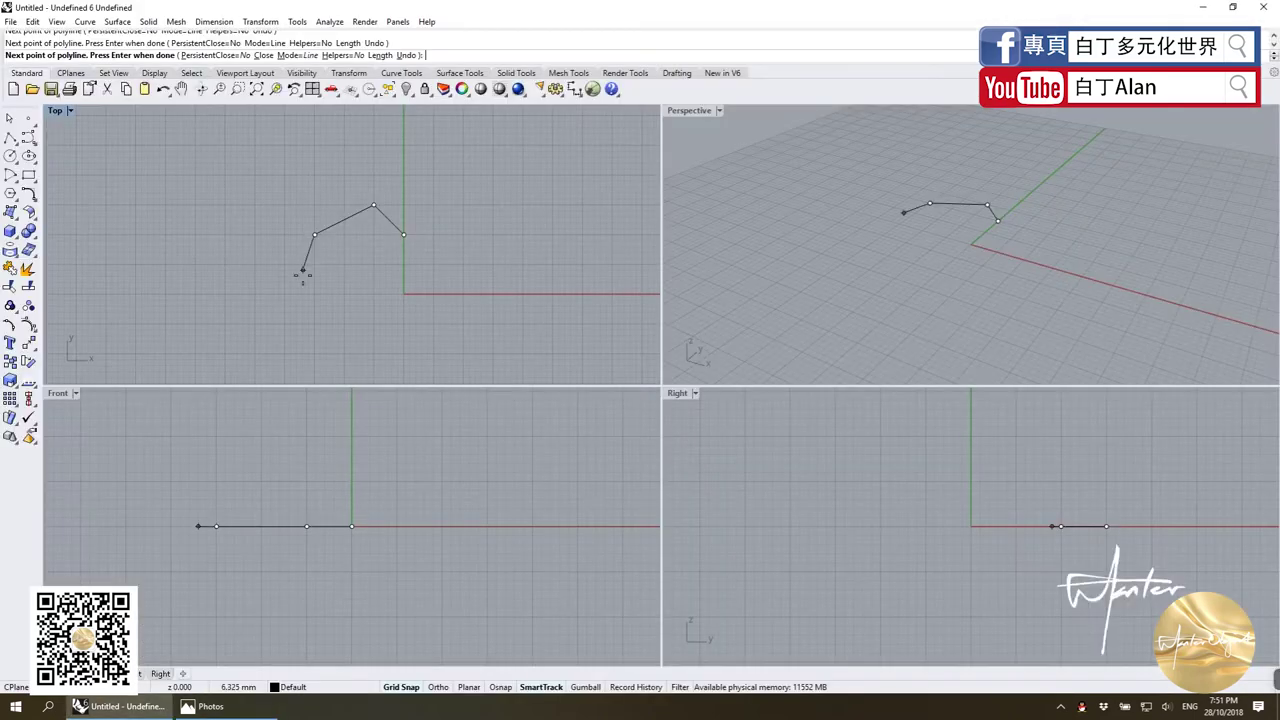
left_click(295, 282)
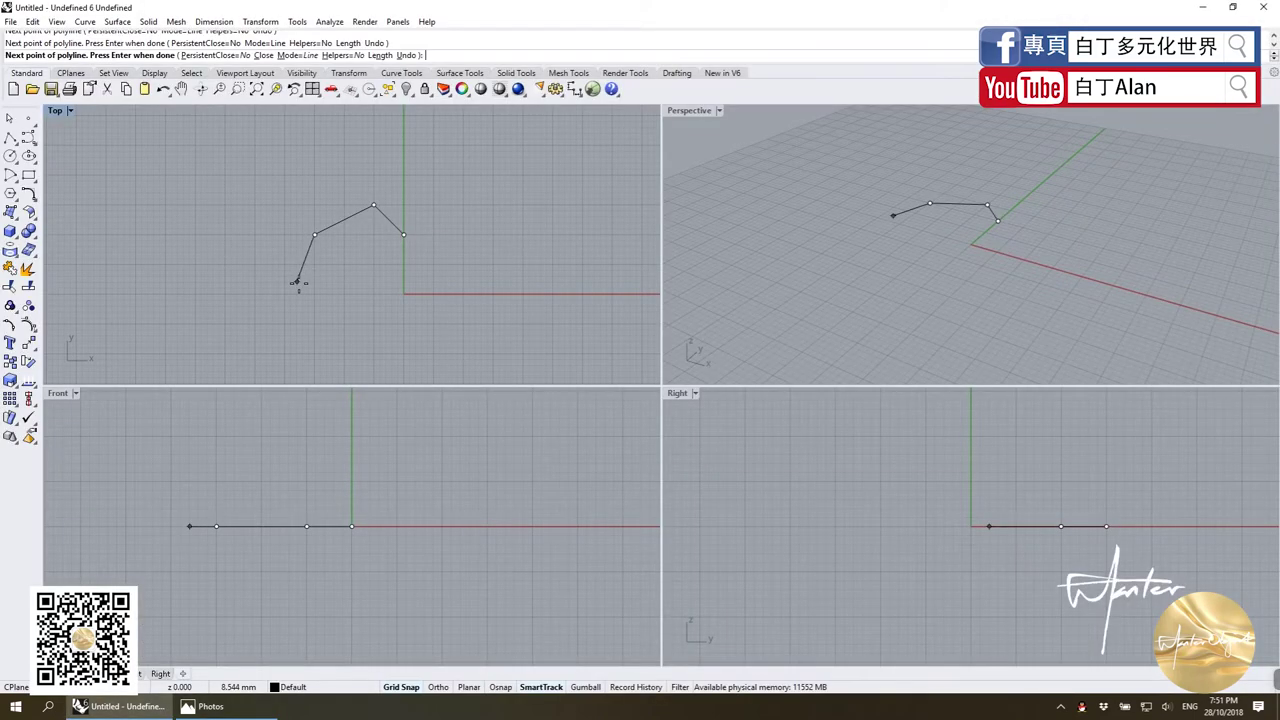
left_click(331, 343)
key("alt+Tab")
key("alt+Tab")
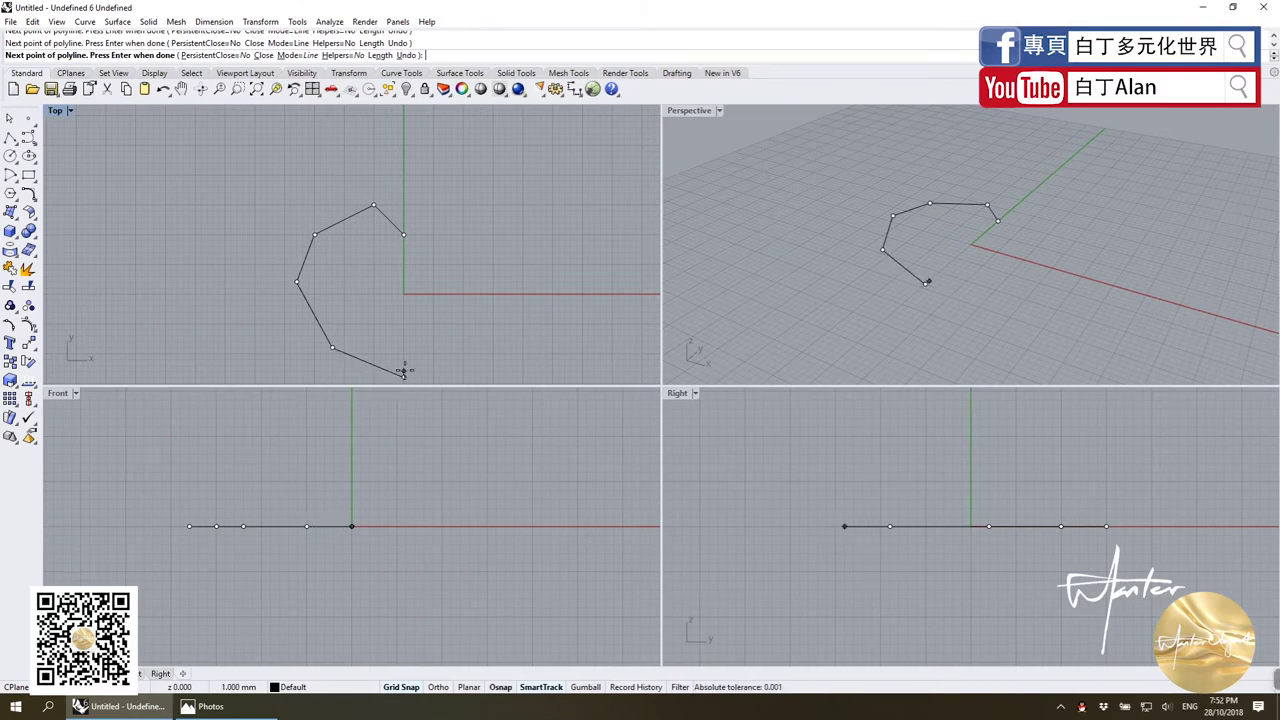
key("Escape")
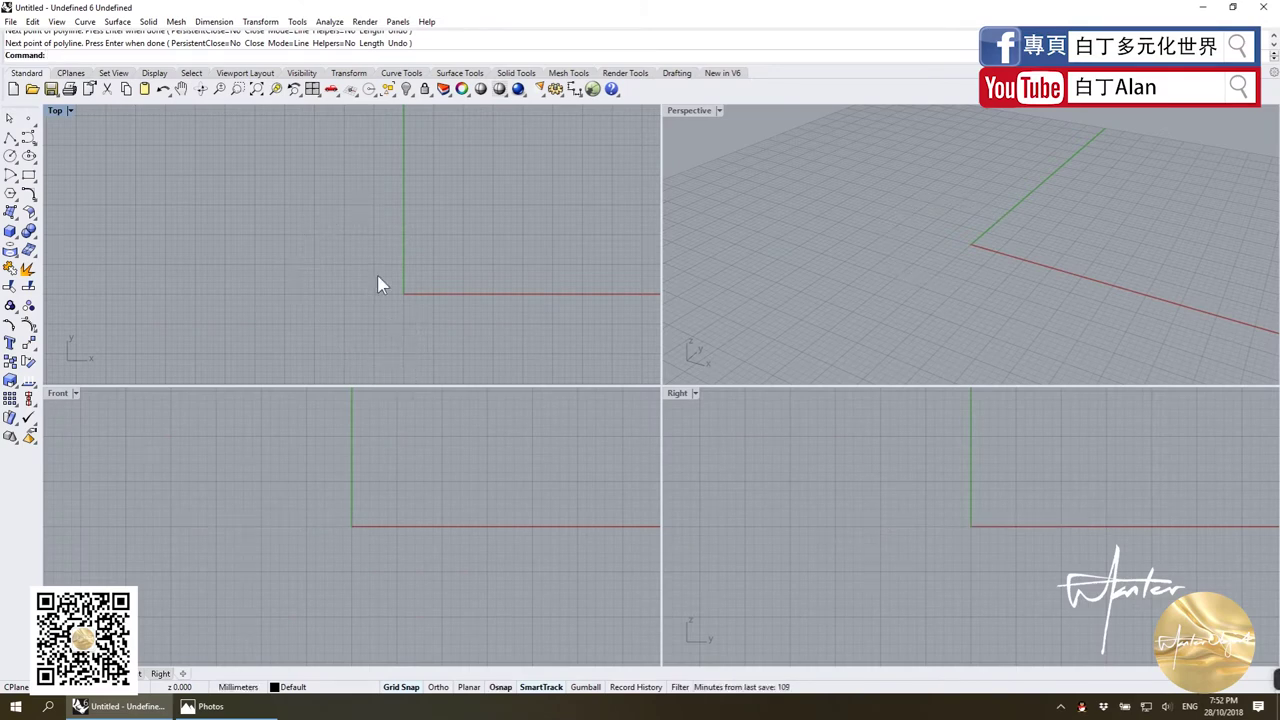
Trace the left half-heart with a six-point polyline from the y-axis to the bottom tip.
key("Return")
left_click(400, 232)
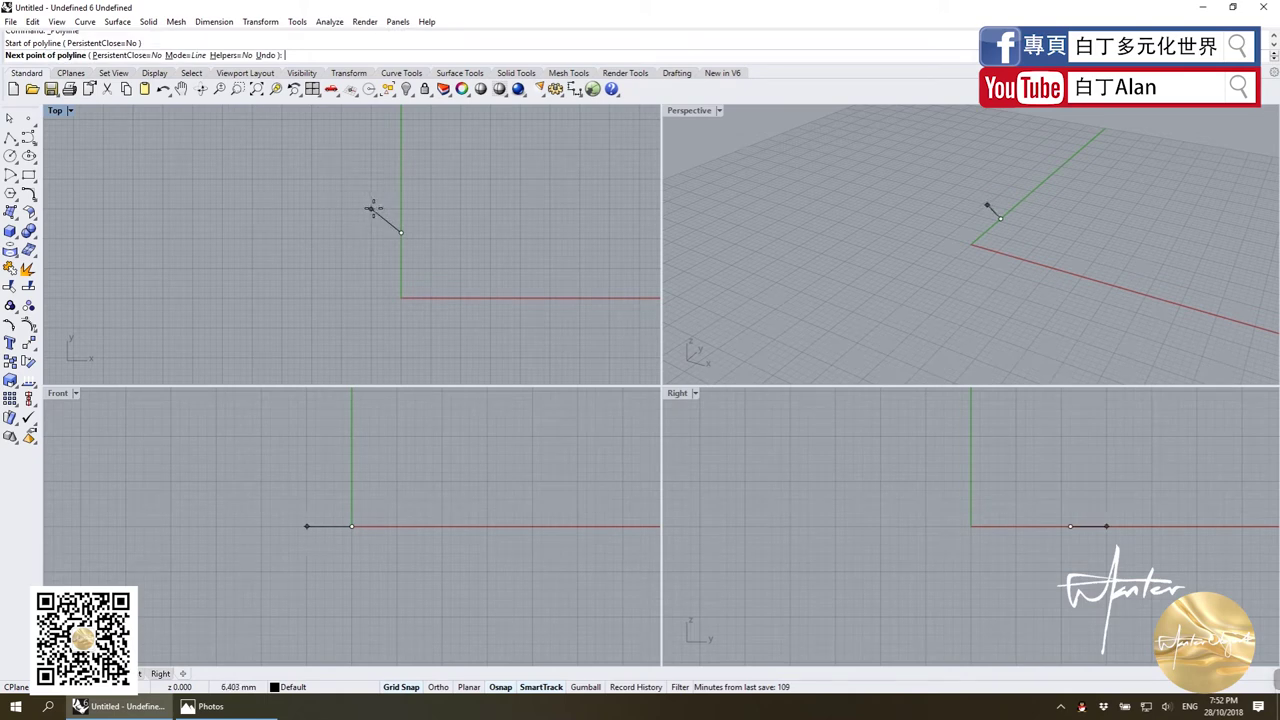
left_click(371, 209)
left_click(323, 227)
left_click(294, 292)
left_click(312, 346)
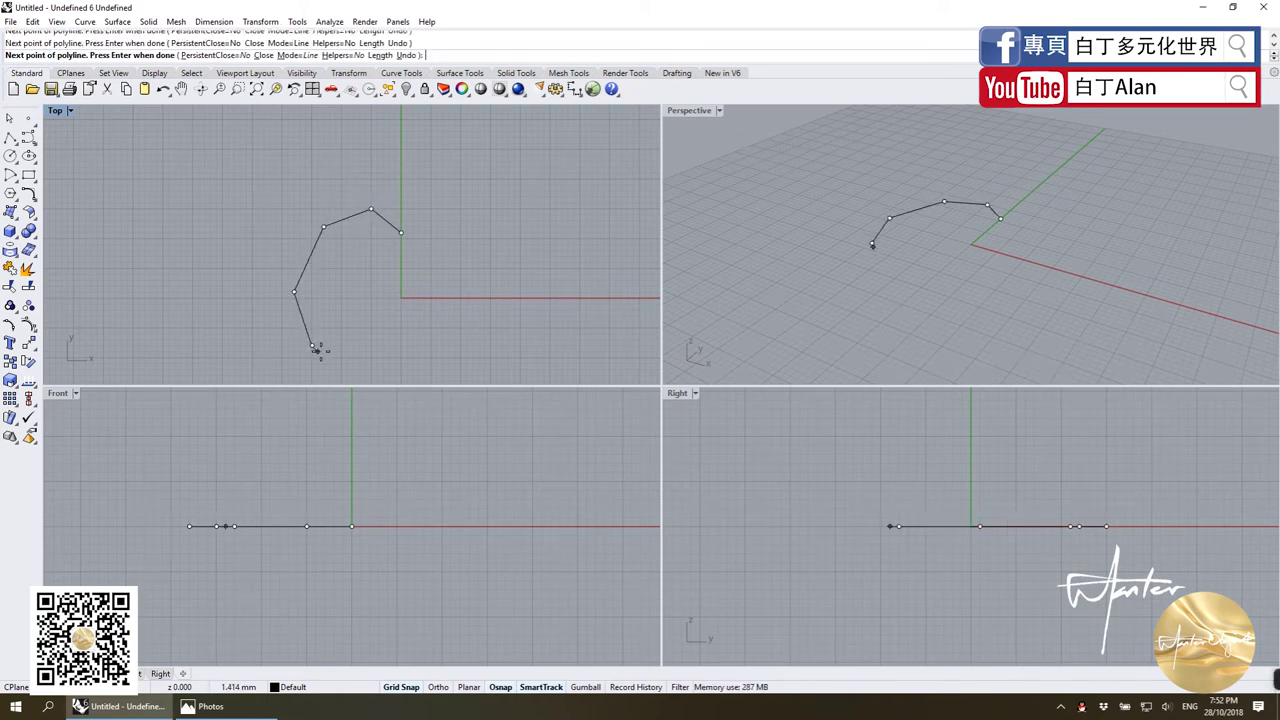
left_click(399, 379)
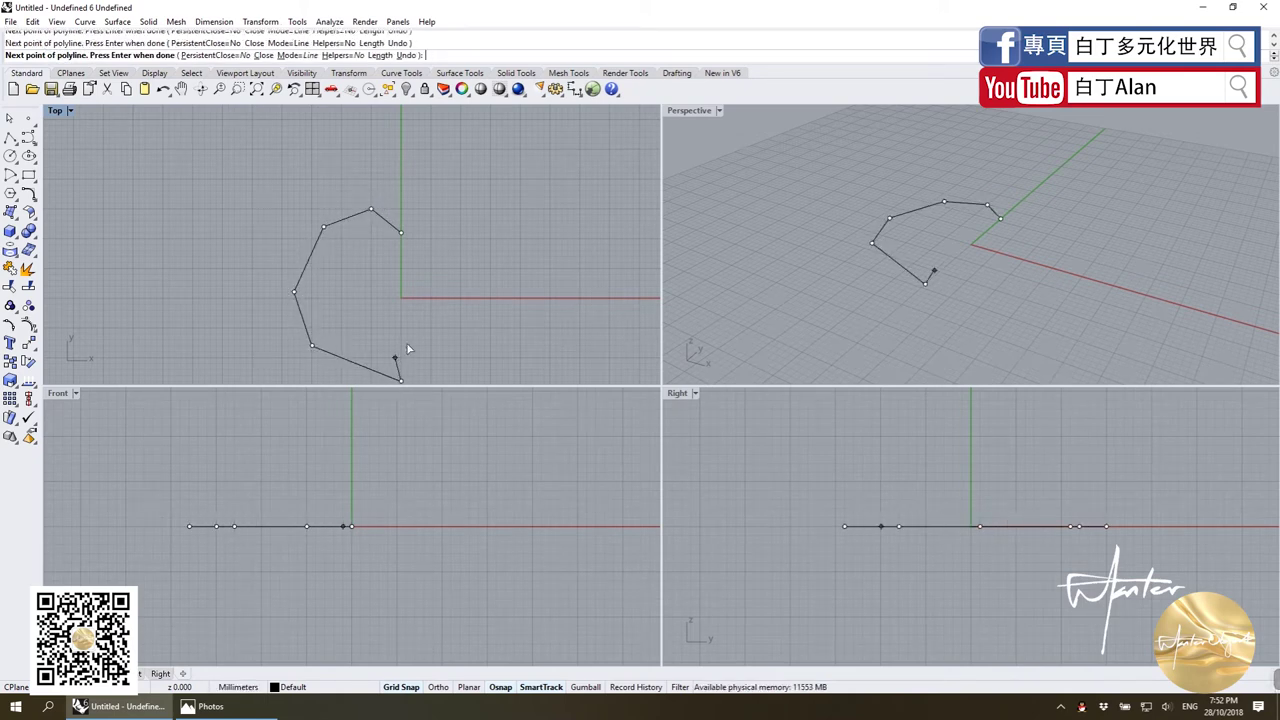
key("alt+Tab")
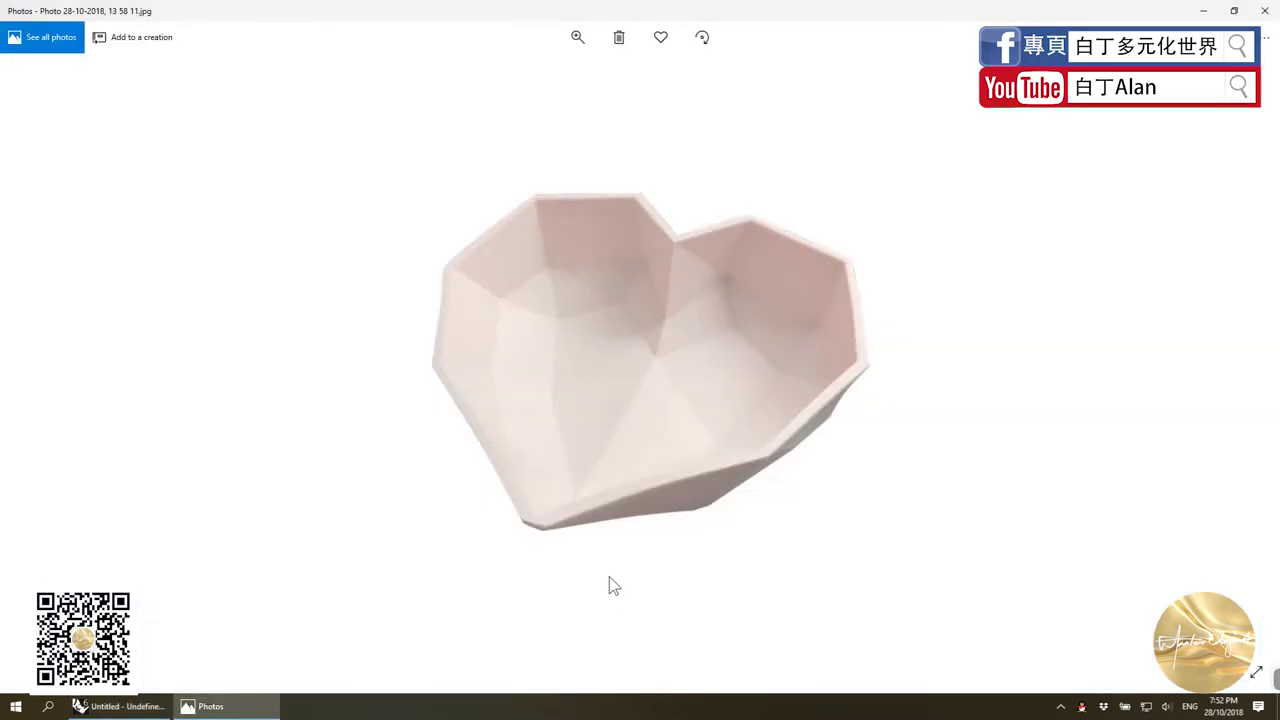
key("alt+Tab")
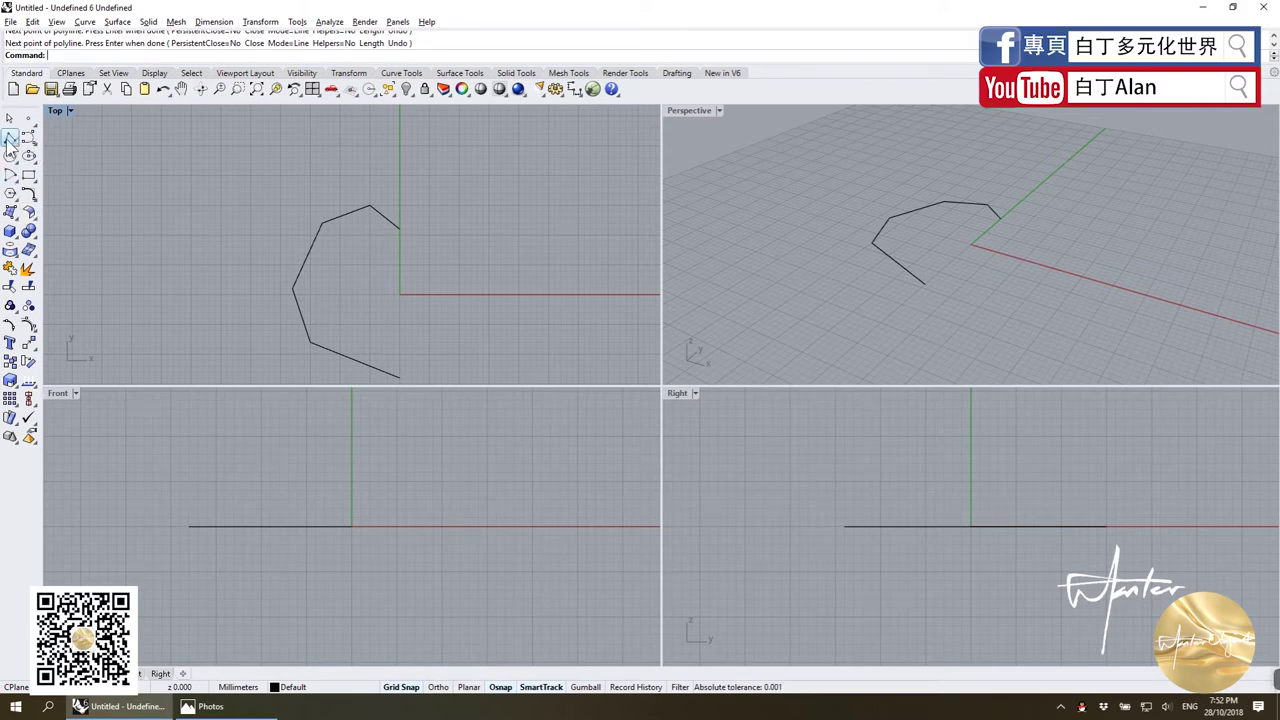
Draw a horizontal line from the heart's leftmost vertex along the x-axis.
left_click(10, 137)
left_click(294, 289)
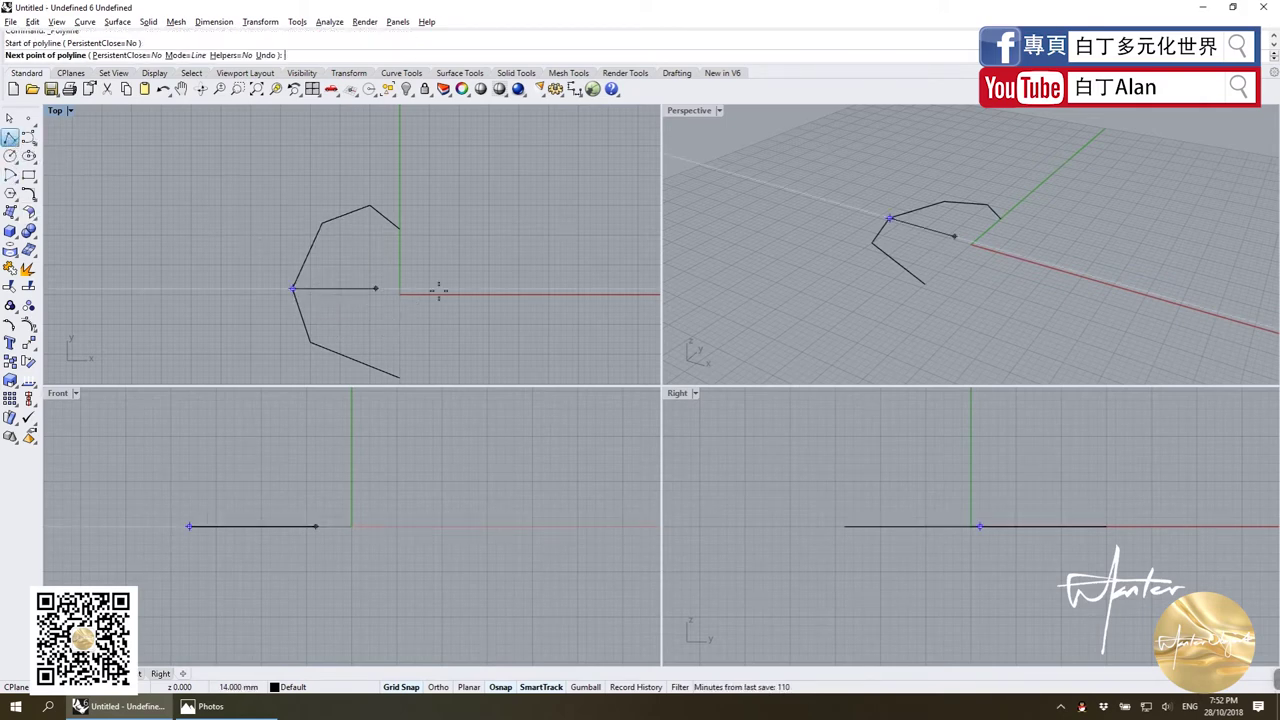
left_click(500, 289)
key("Return")
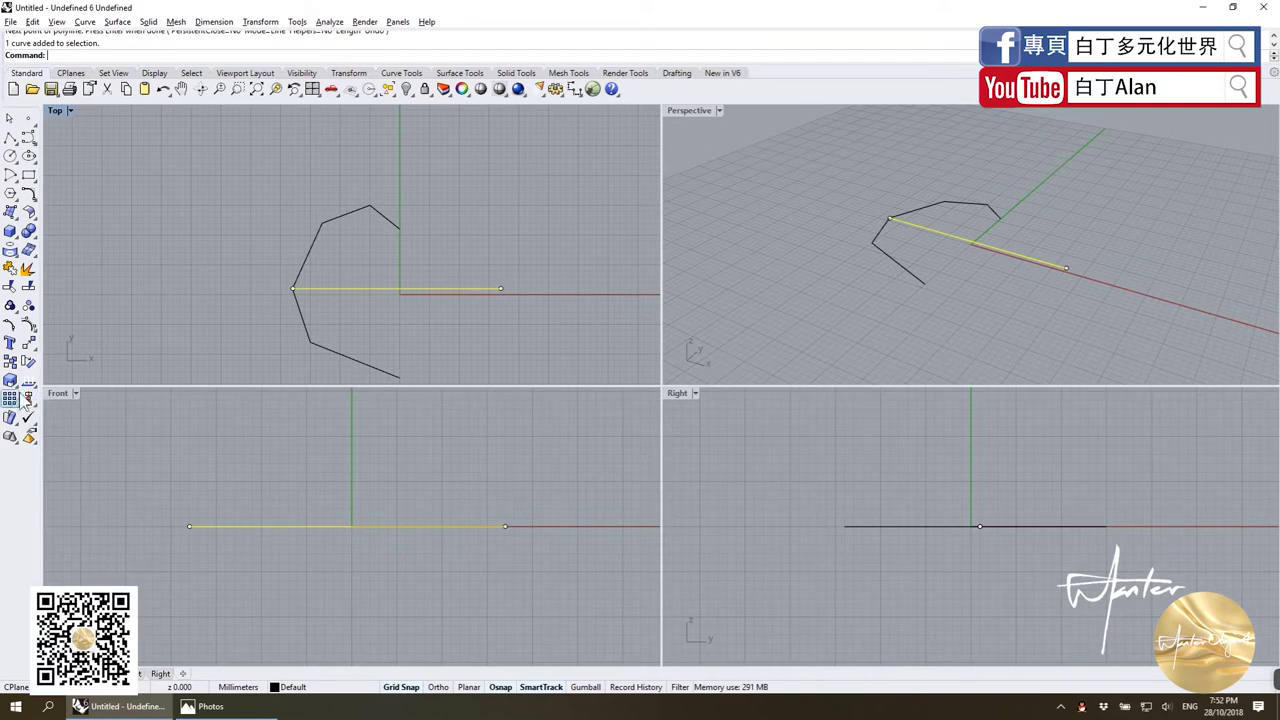
Stretch it with Scale1D using reference points so the span measures 120.
left_click(12, 400)
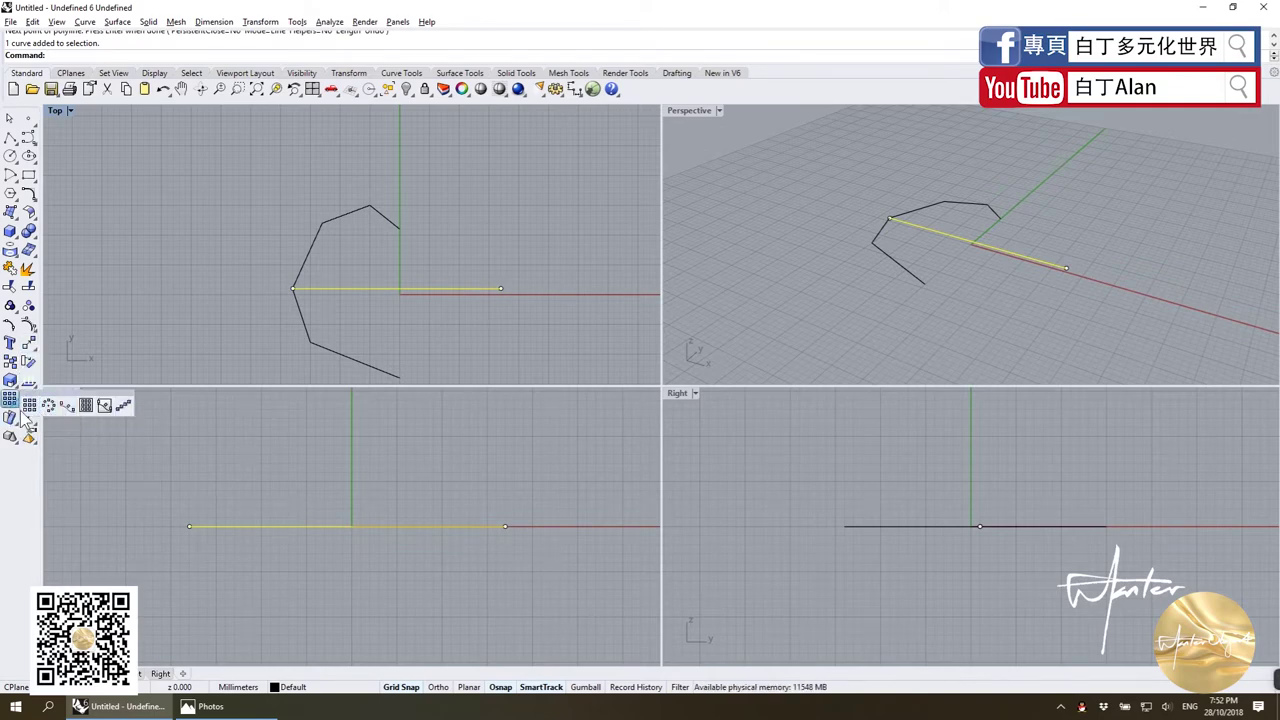
left_click(12, 421)
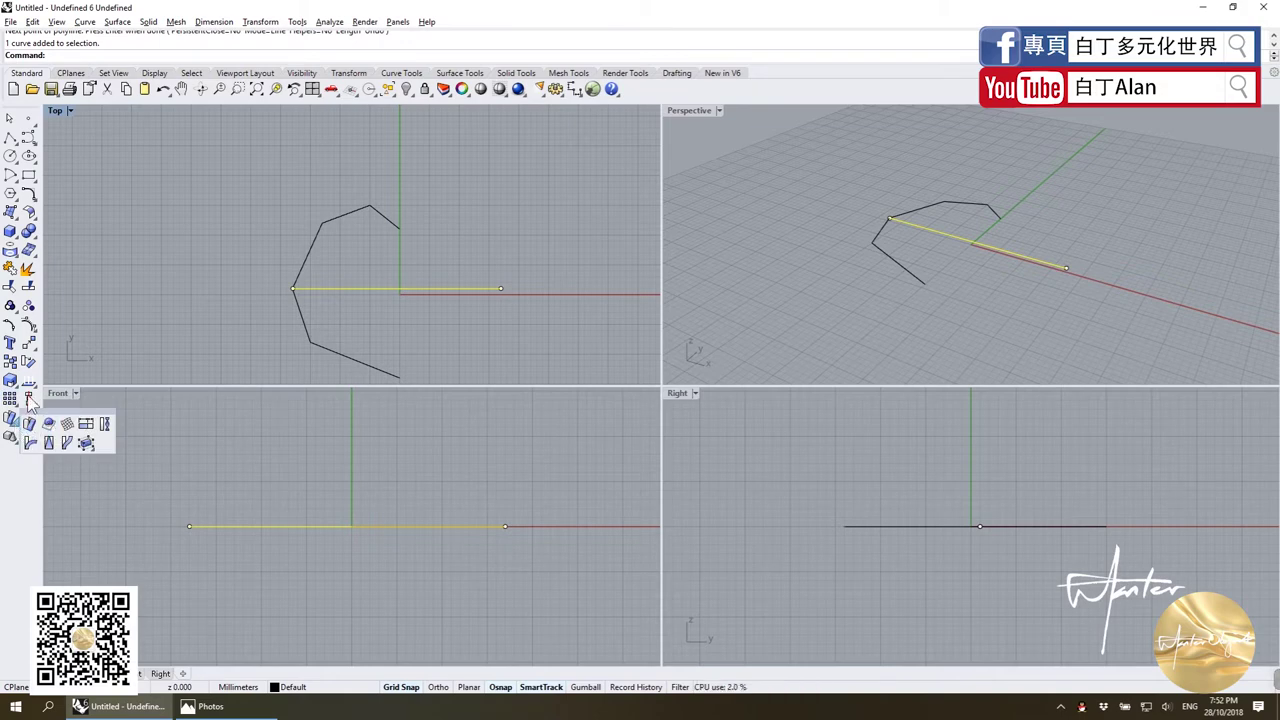
left_click(16, 441)
left_click(12, 418)
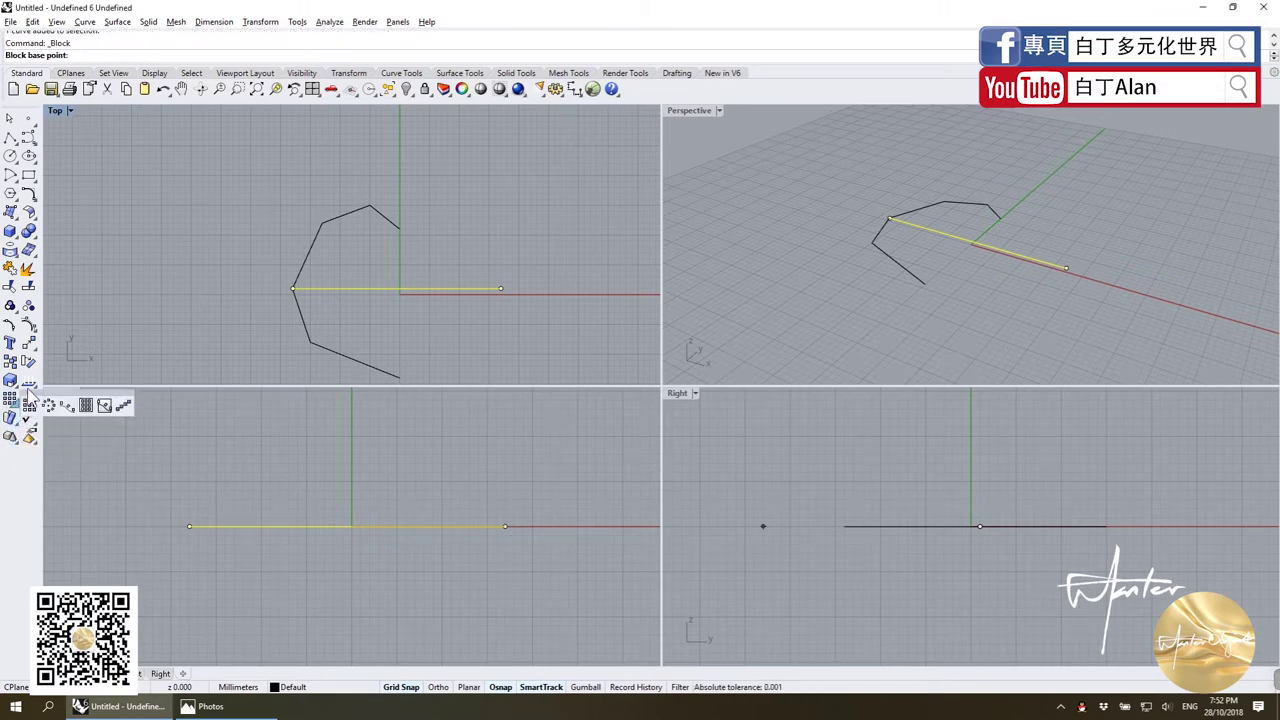
left_click(30, 388)
left_click(26, 392)
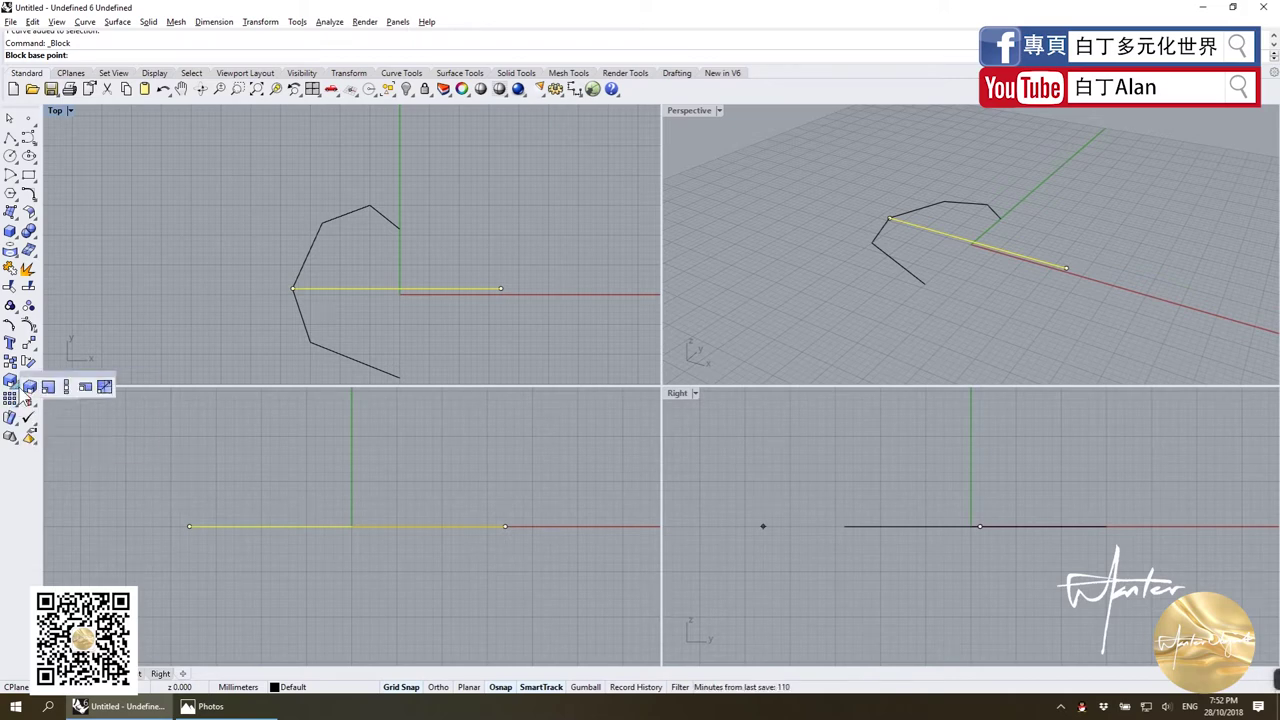
left_click(98, 385)
left_click(293, 289)
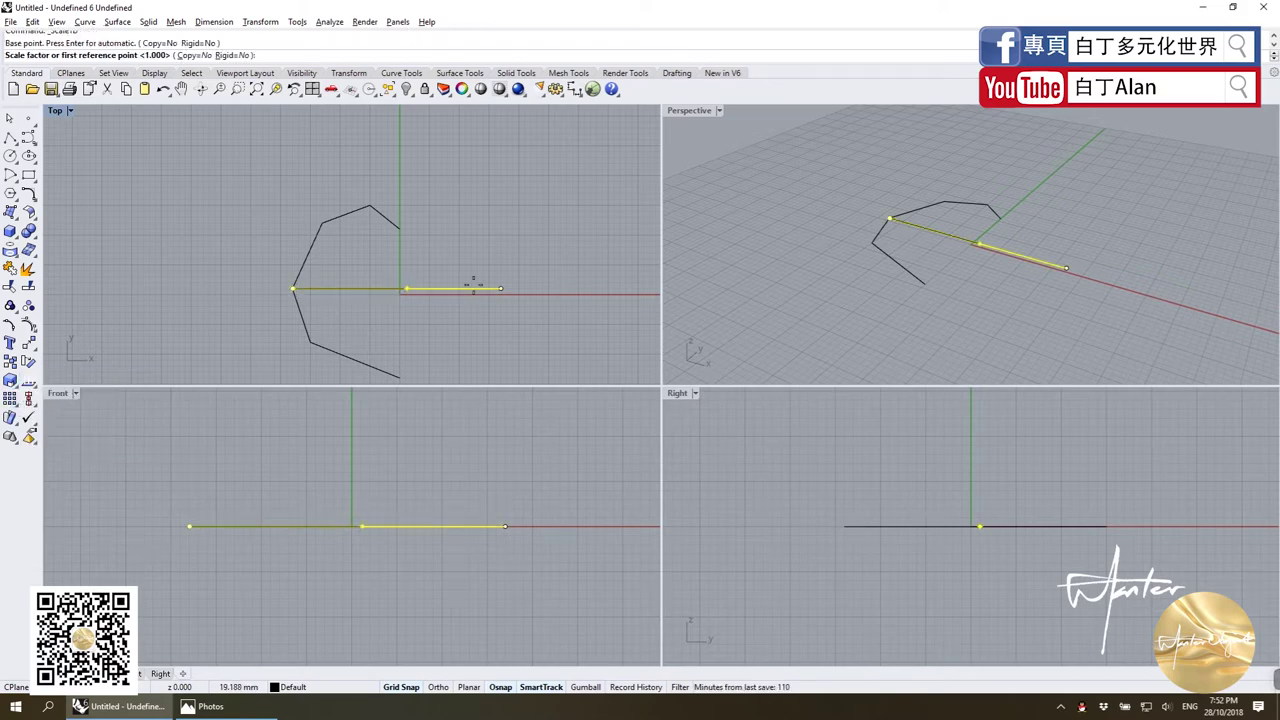
left_click(501, 289)
type("120")
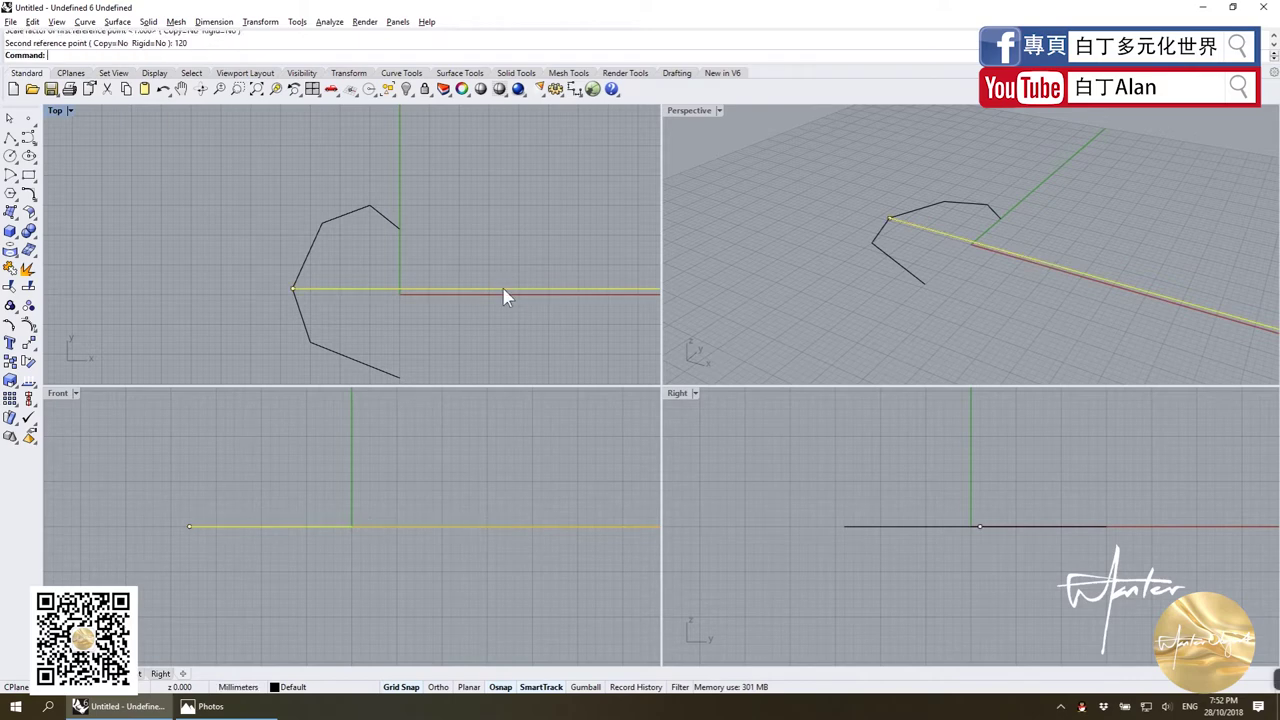
key("Return")
left_click(358, 293)
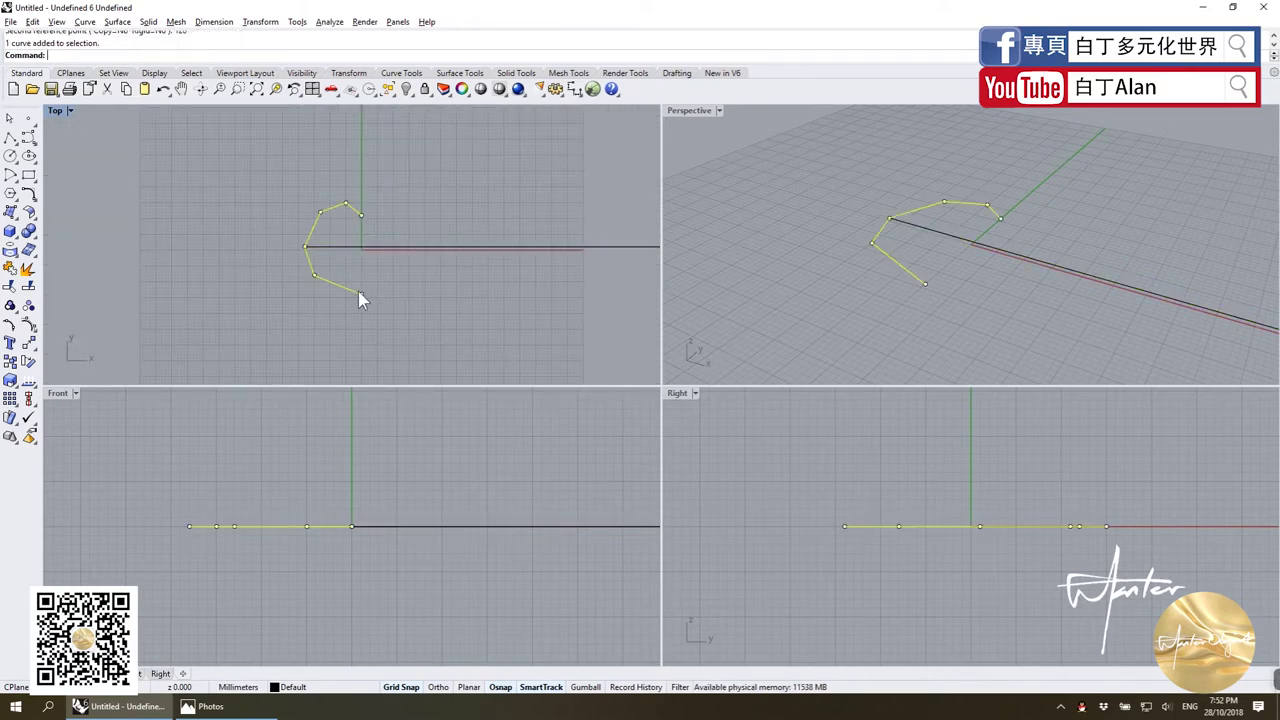
scroll(360, 297, "down", 5)
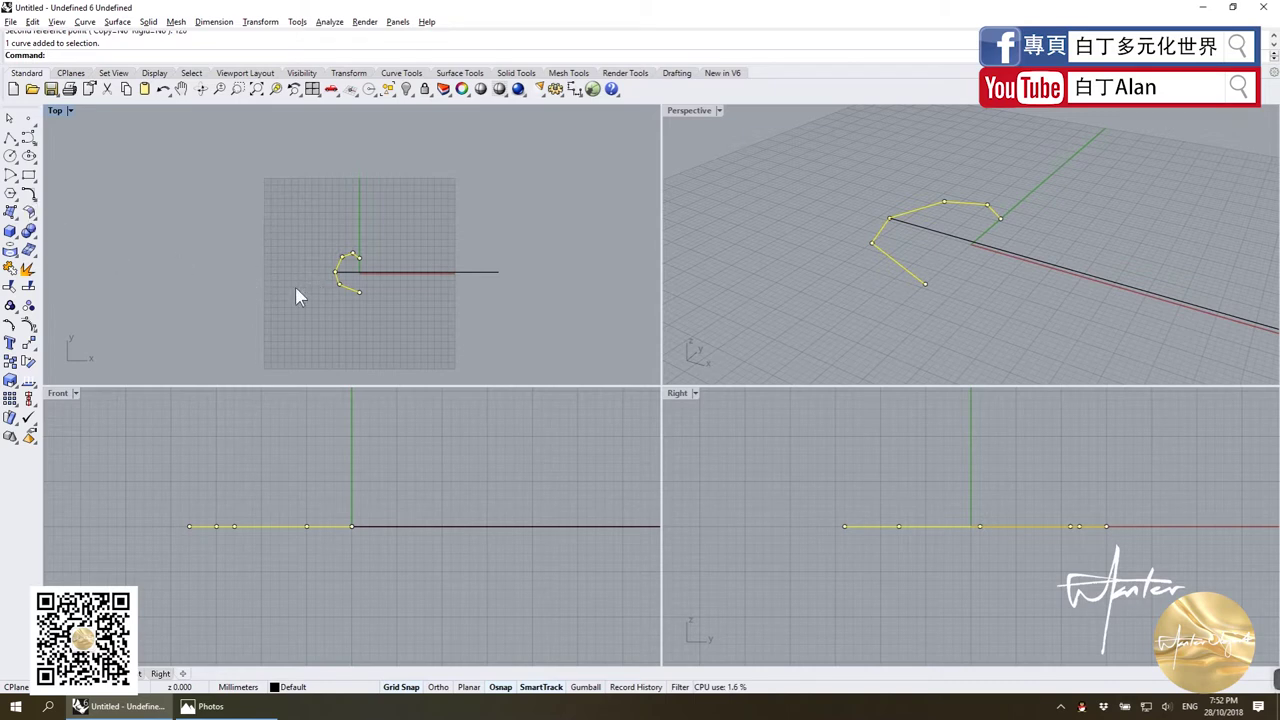
left_click(10, 380)
left_click(337, 272)
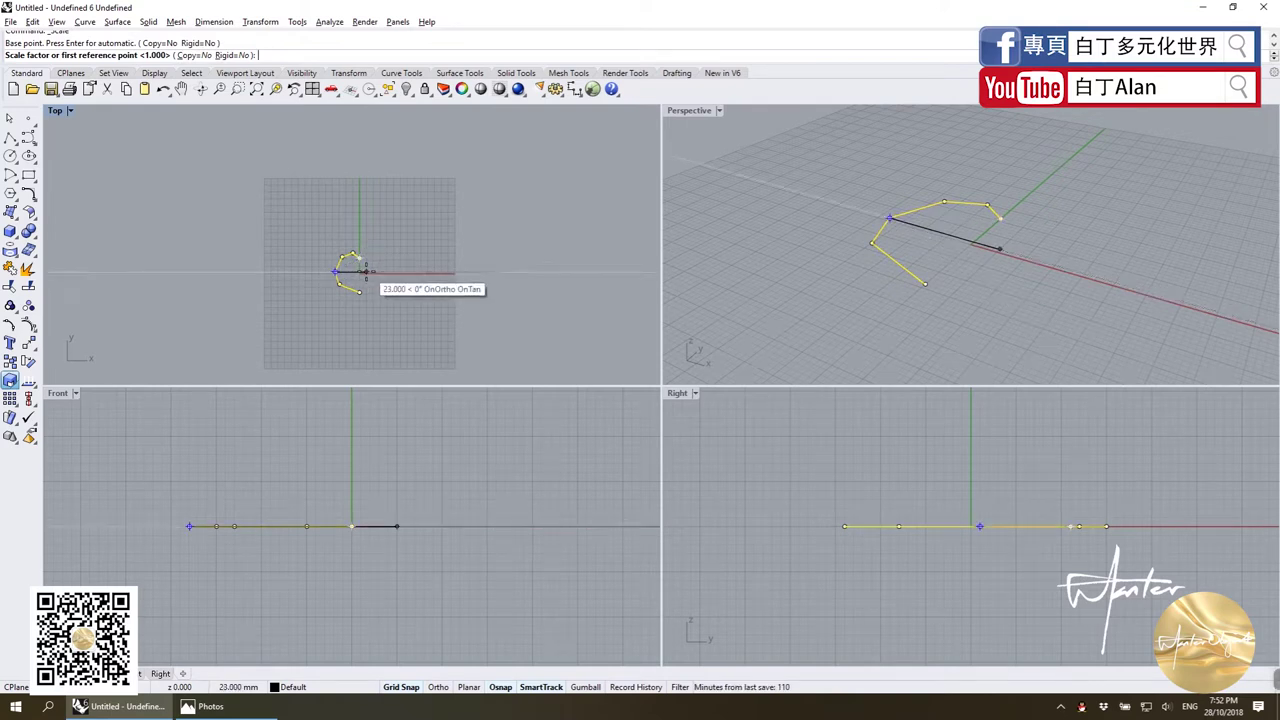
left_click(377, 274)
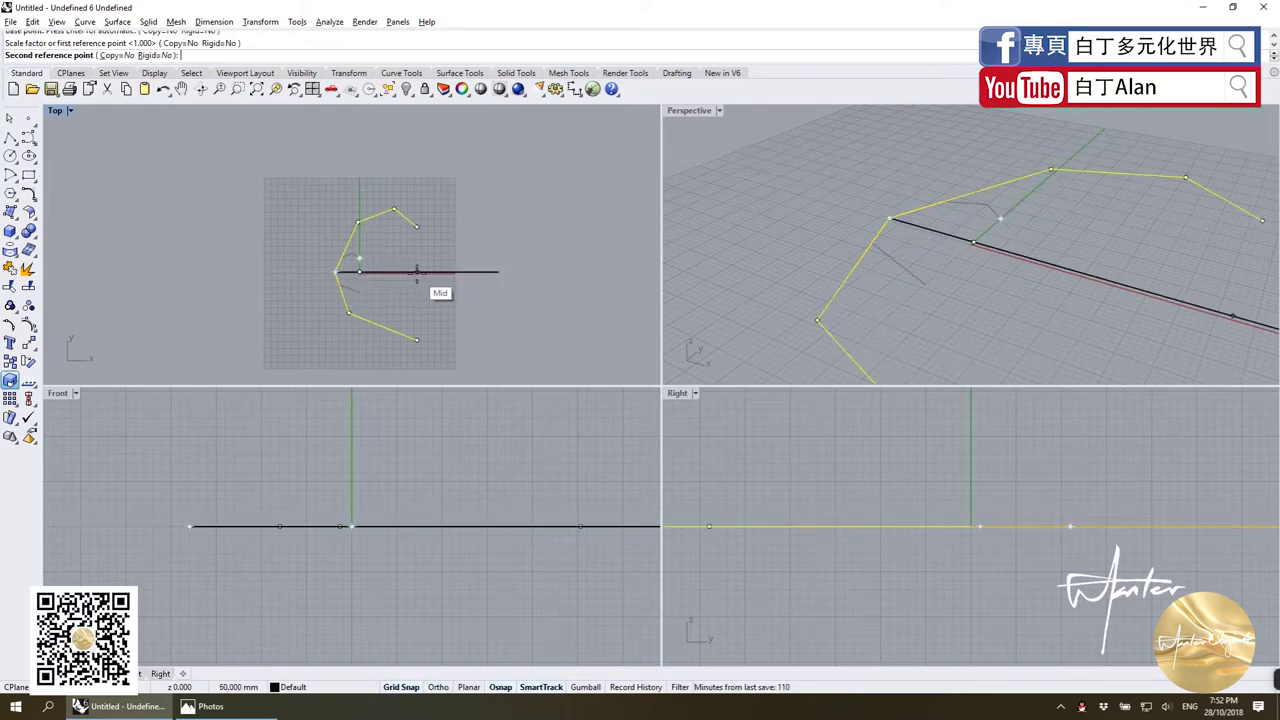
left_click(418, 272)
key("Escape")
left_click(407, 270)
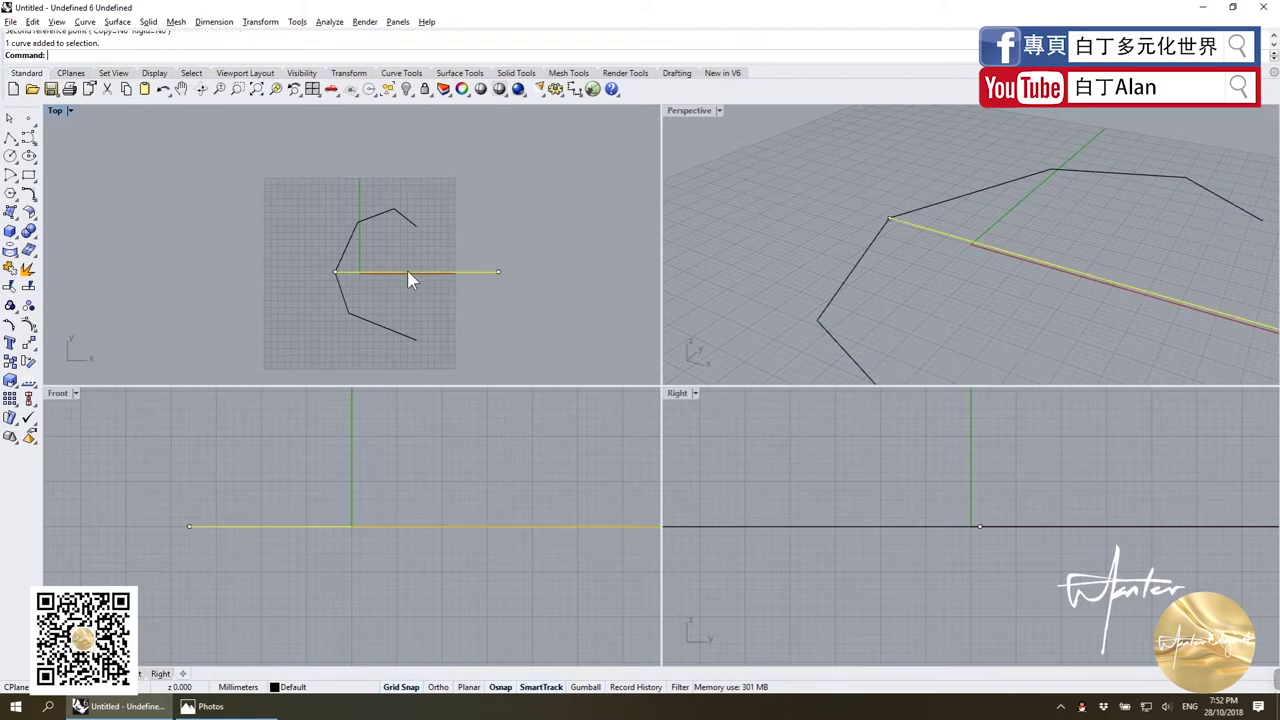
key("alt+Tab")
key("alt+Tab")
left_click(330, 272)
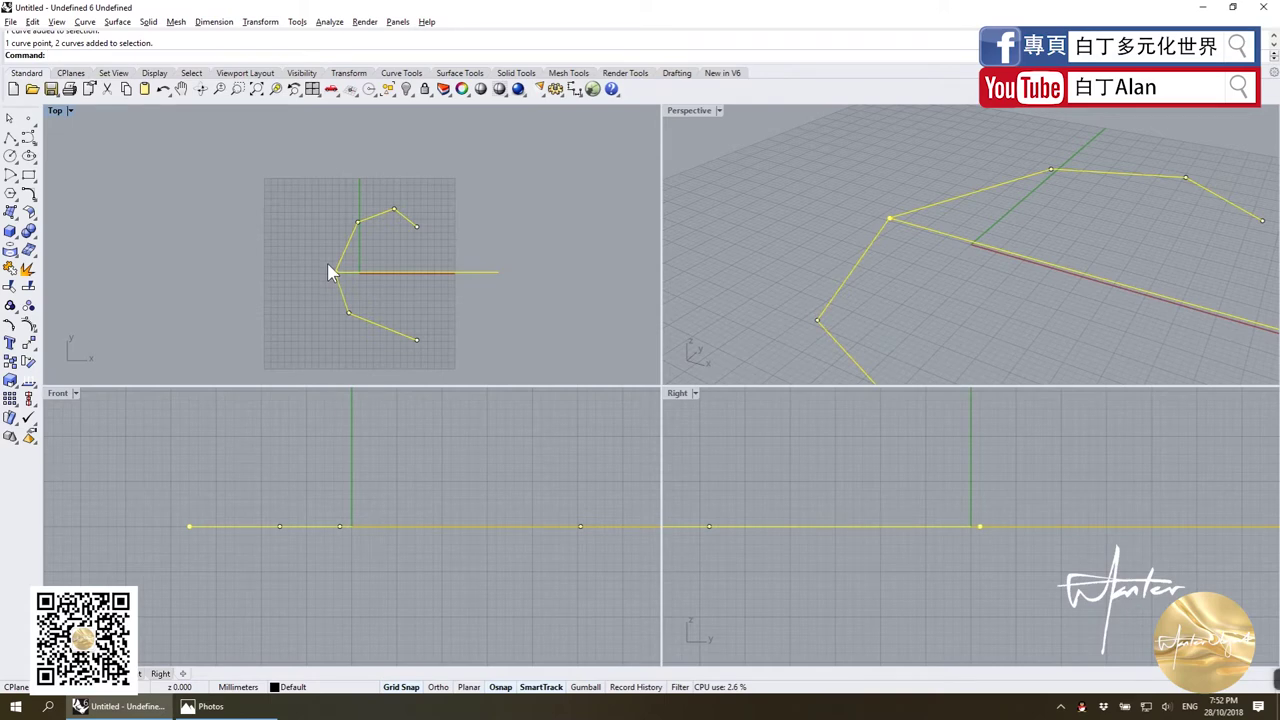
key("super+Tab")
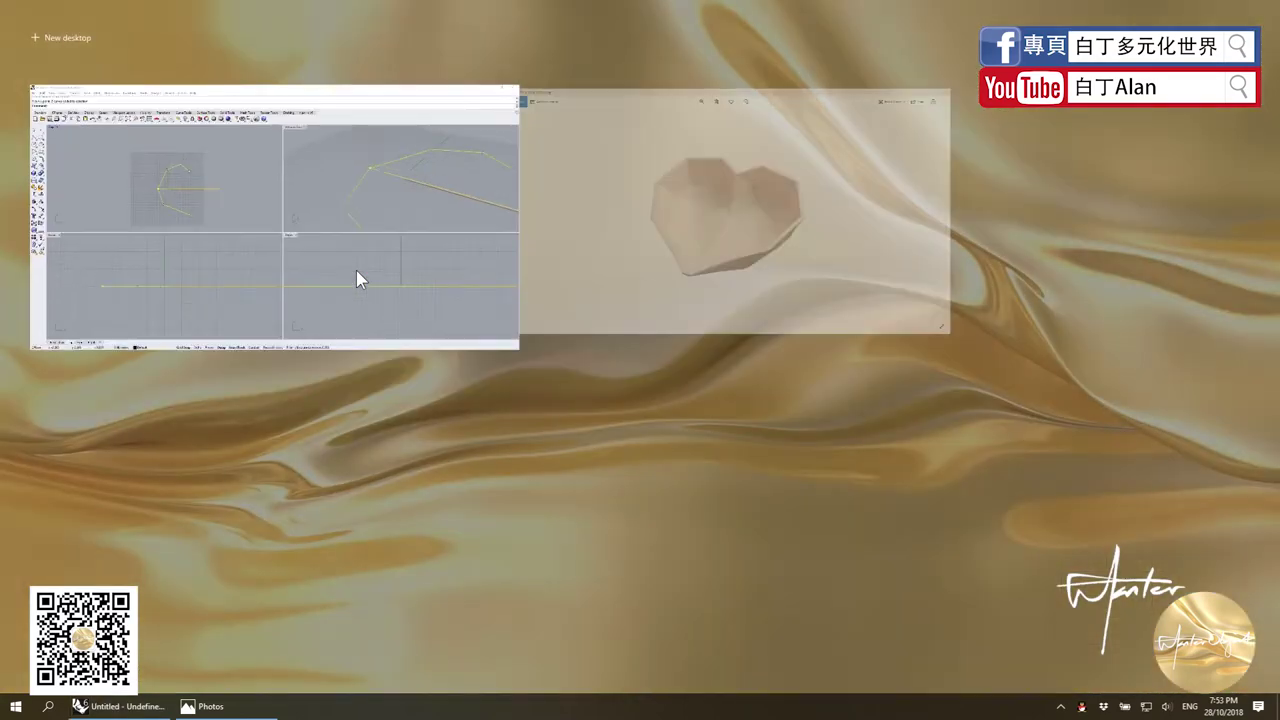
Drag the half-heart's side corner upward and nudge its upper vertices into better positions.
left_click(317, 220)
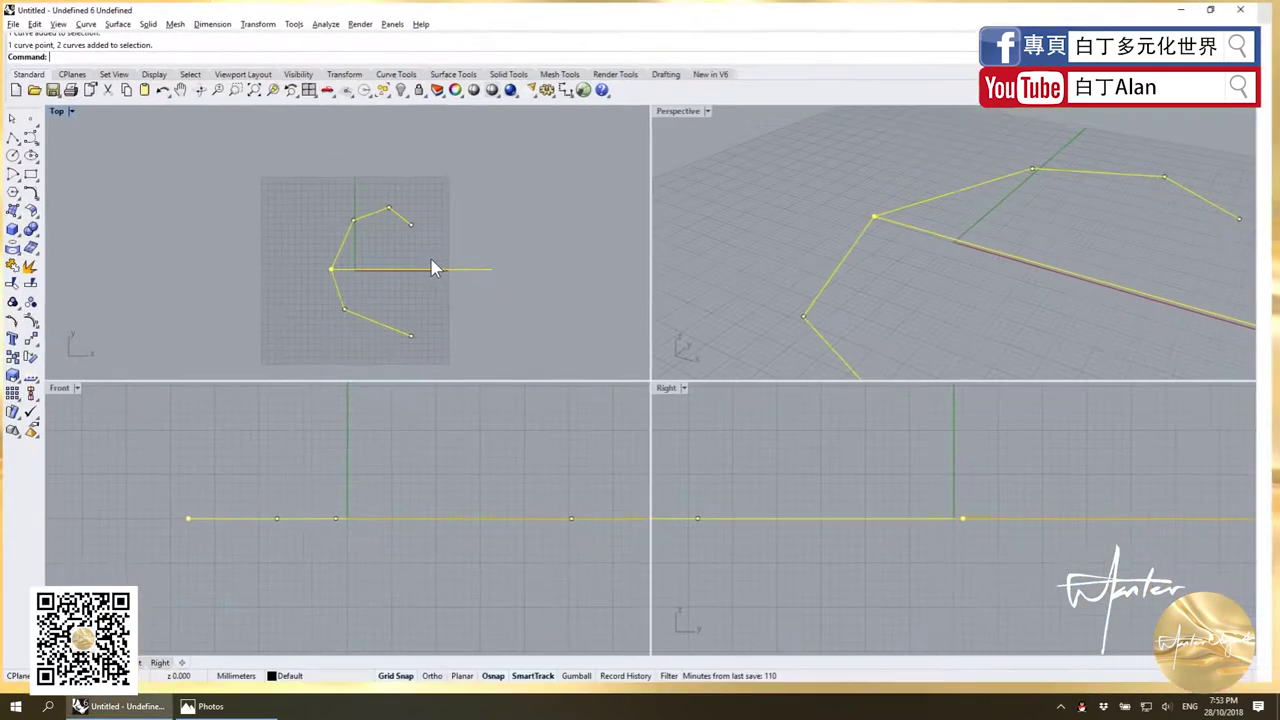
left_click(337, 277)
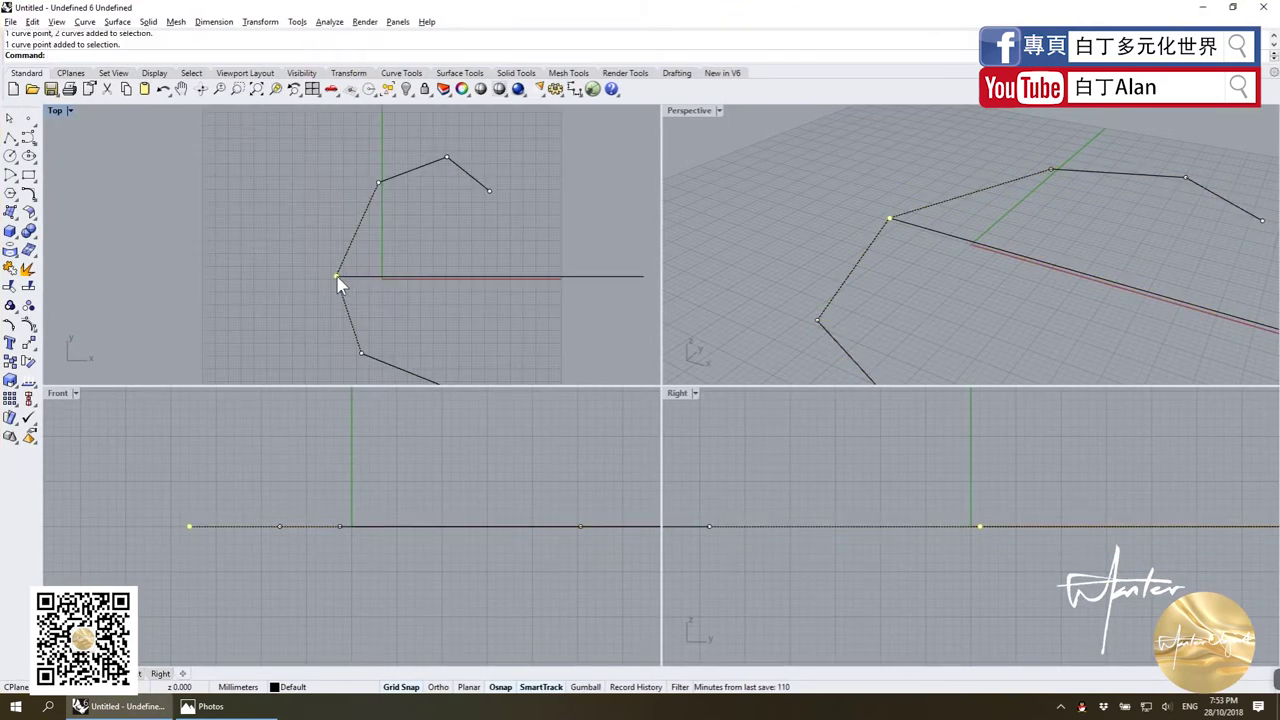
left_click_drag(337, 277, 332, 232)
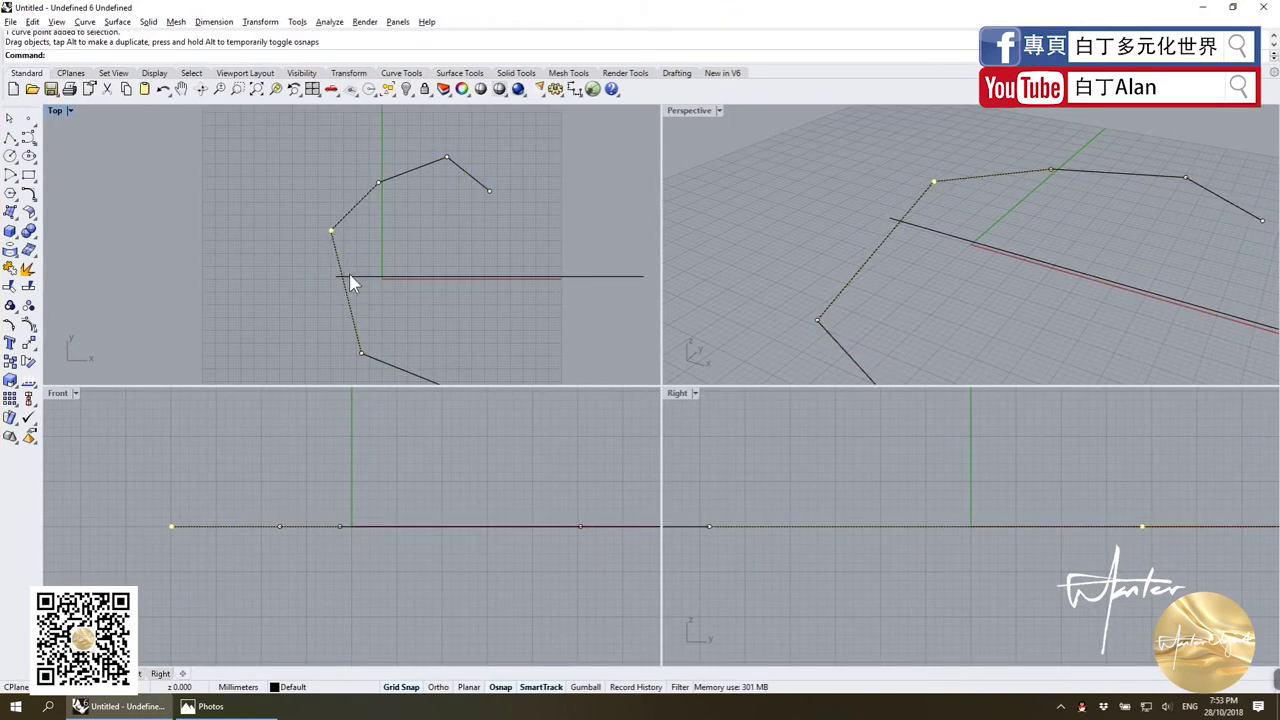
left_click(339, 237)
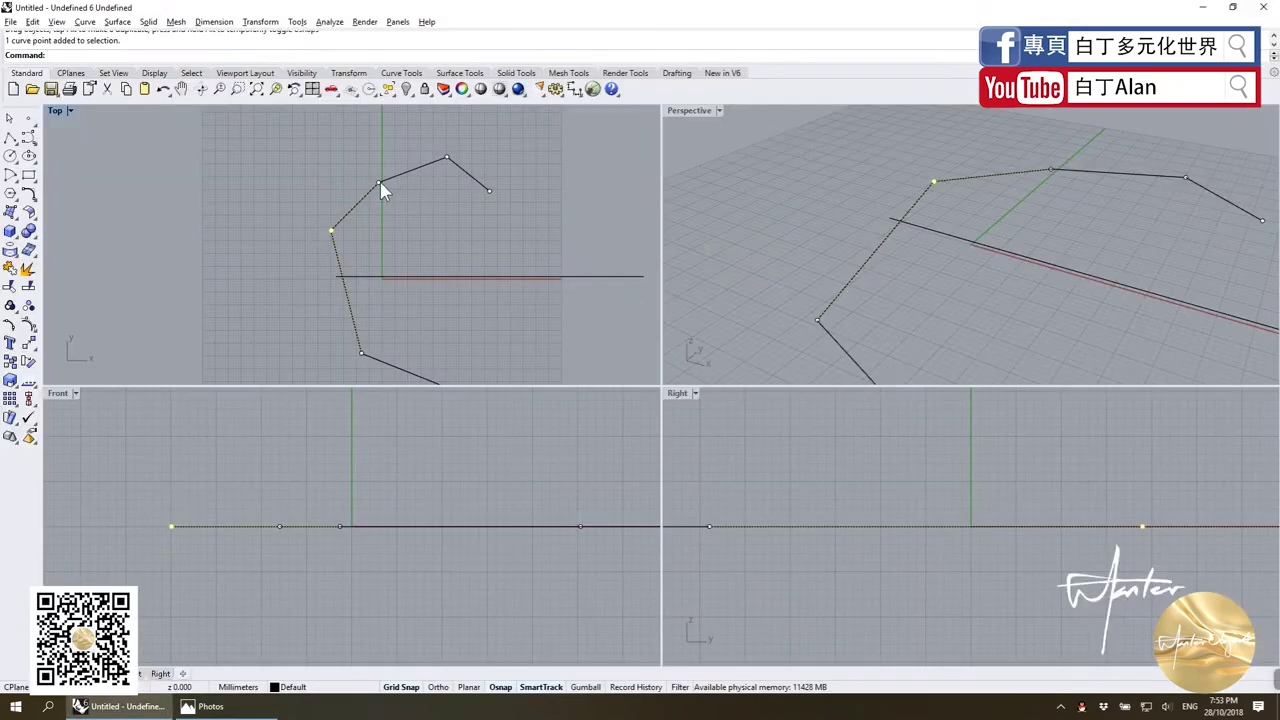
left_click_drag(380, 184, 386, 167)
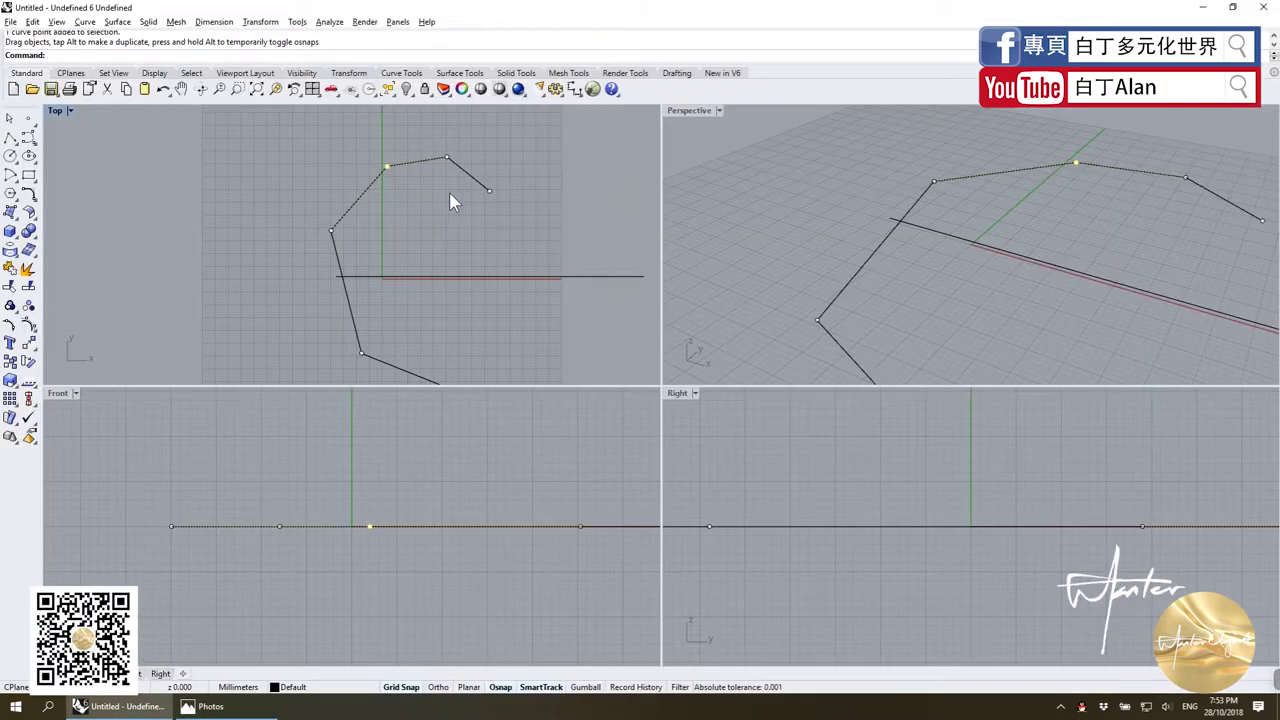
left_click_drag(332, 232, 371, 305)
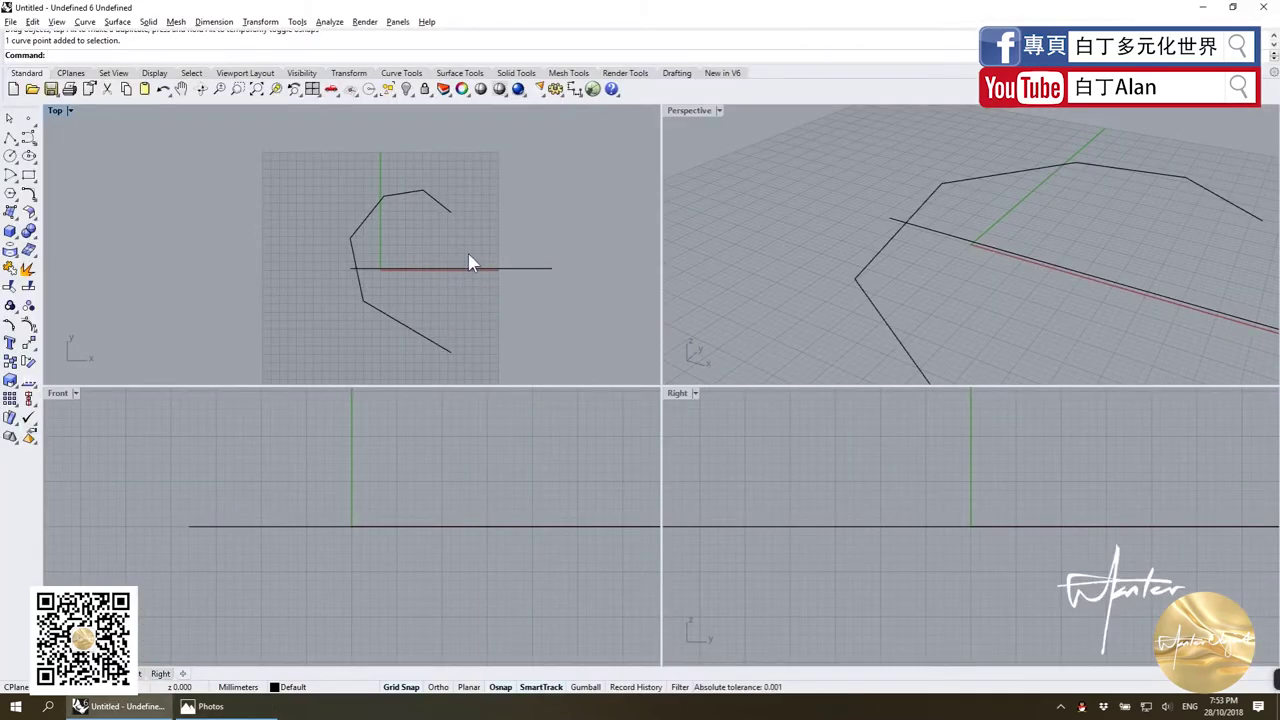
left_click(447, 212)
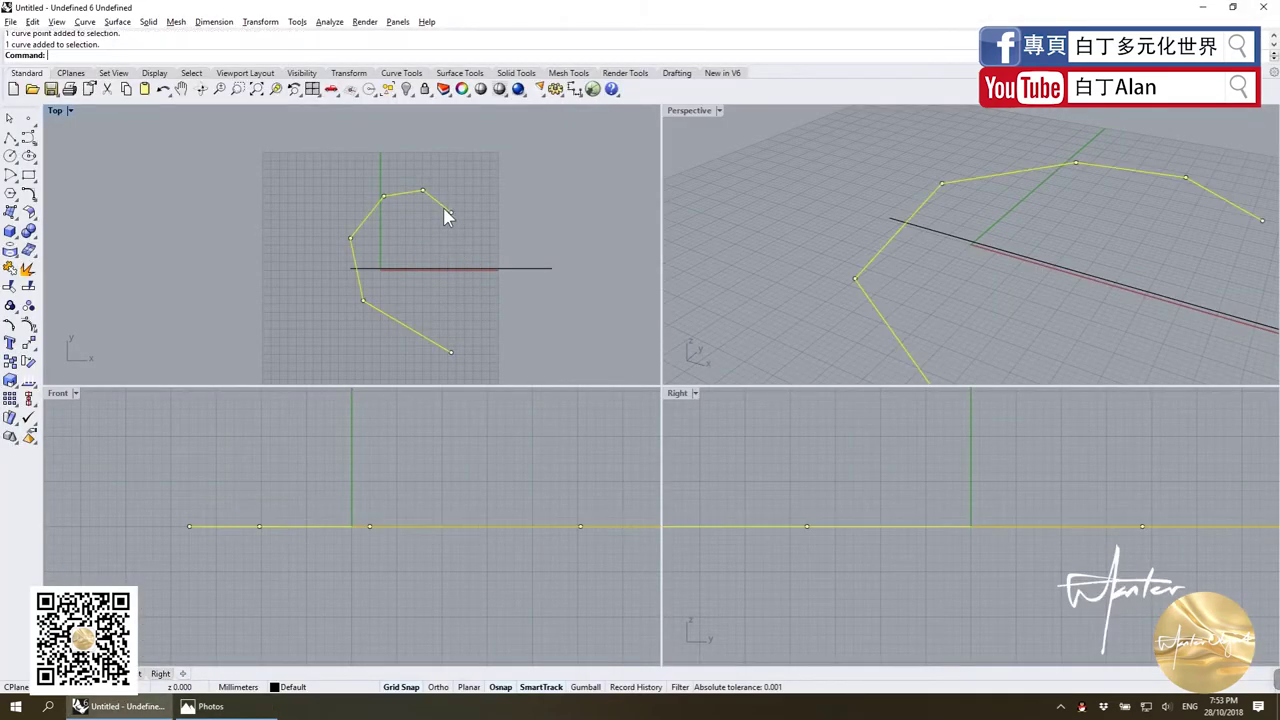
Start moving the half-heart curve, then cancel, leaving it in place.
left_click(30, 346)
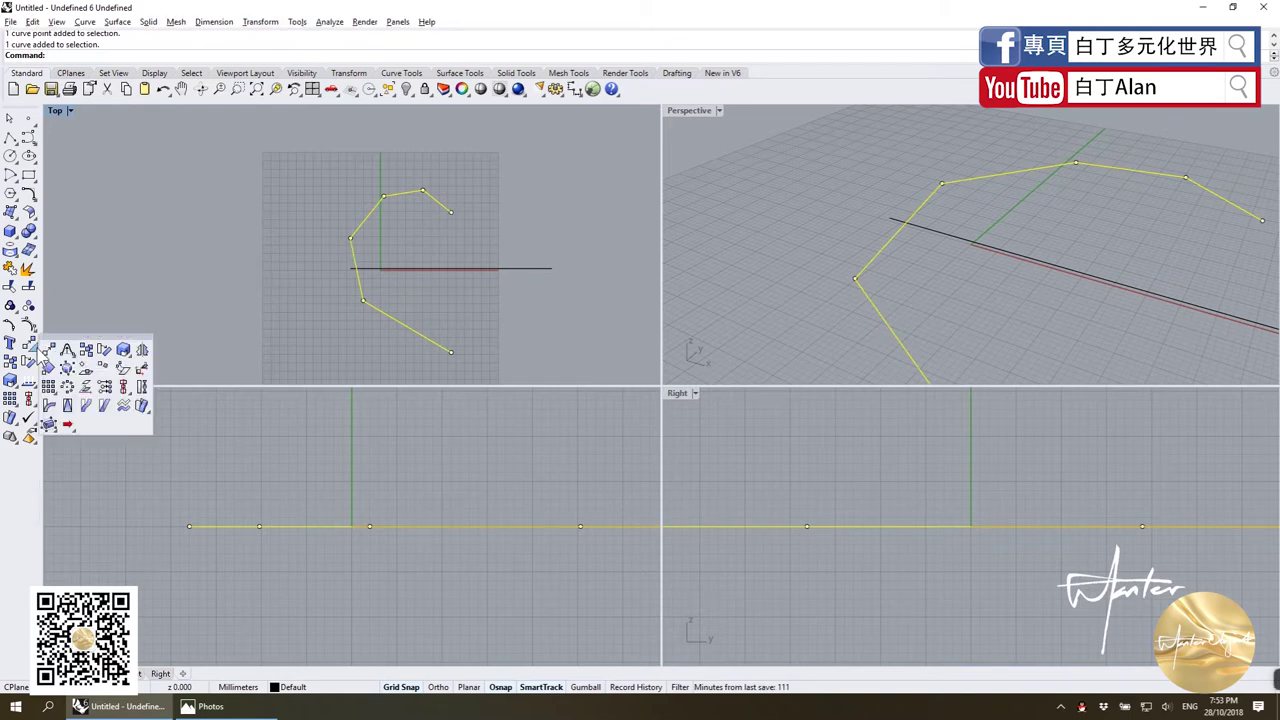
left_click(55, 350)
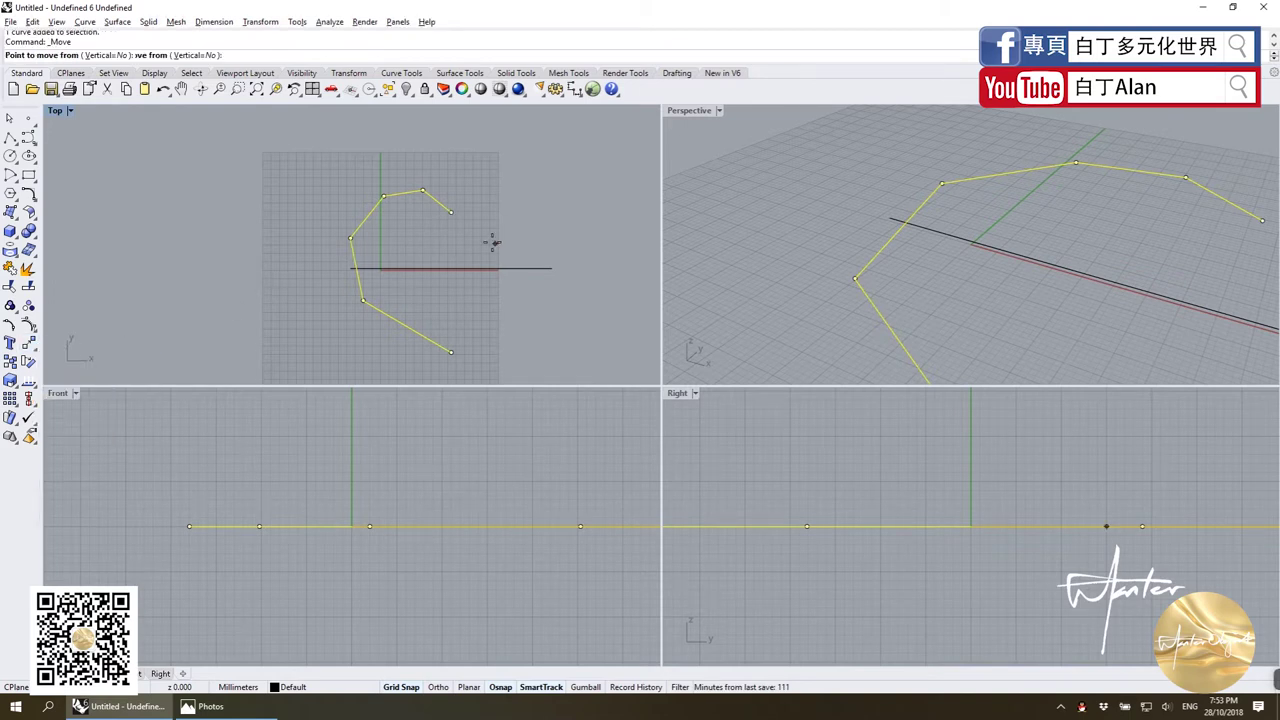
left_click(451, 212)
key("Escape")
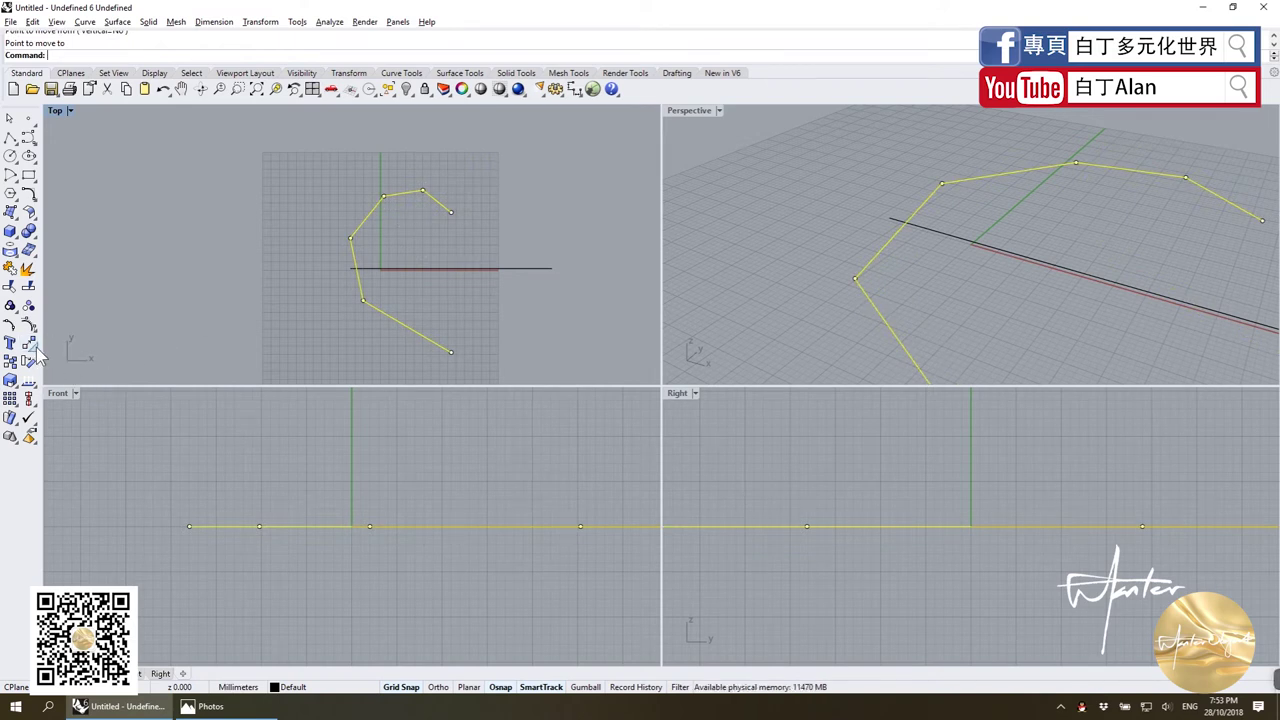
Mirror the half-heart across the vertical axis and join both halves into one curve.
left_click(36, 355)
left_click(138, 352)
left_click(451, 212)
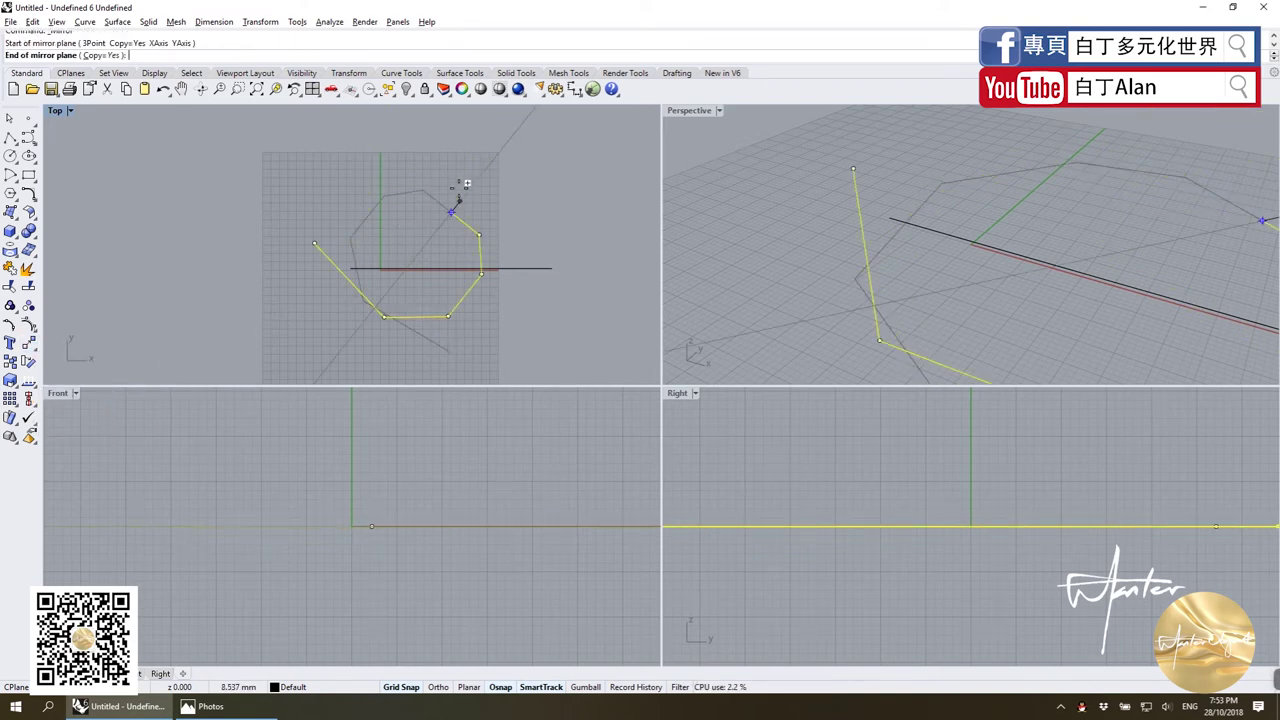
left_click(440, 145)
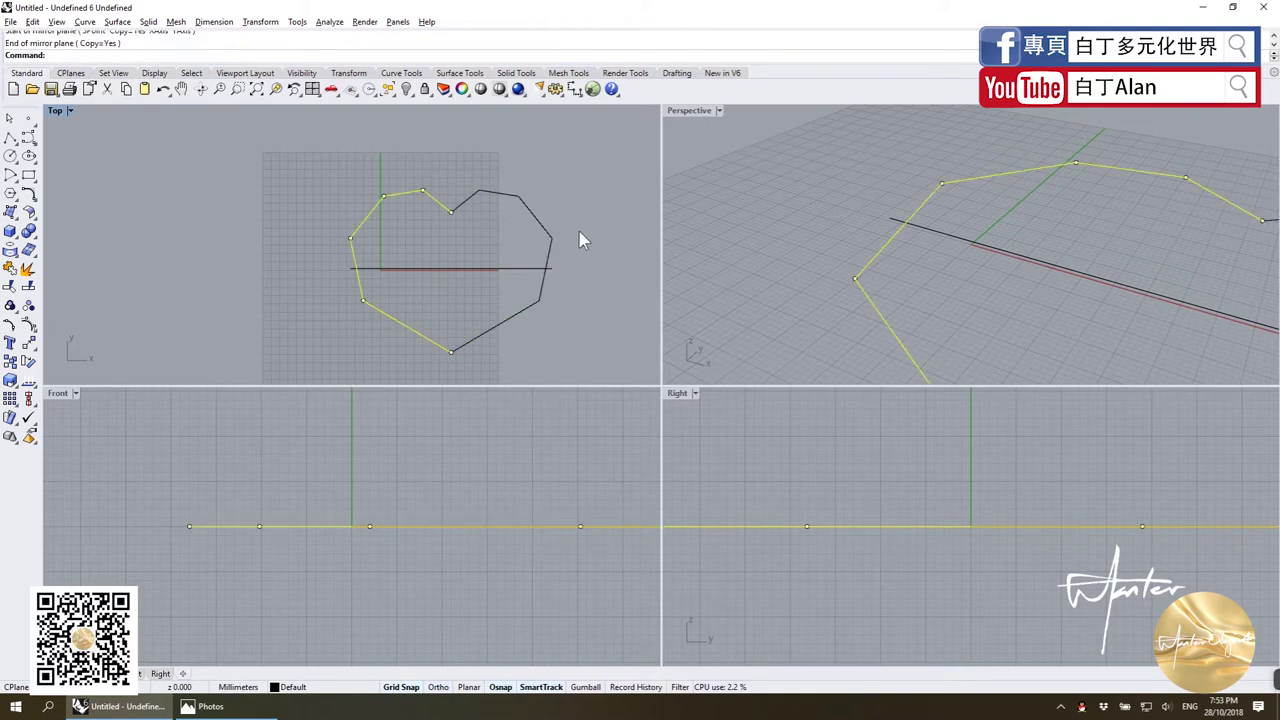
left_click_drag(575, 240, 244, 255)
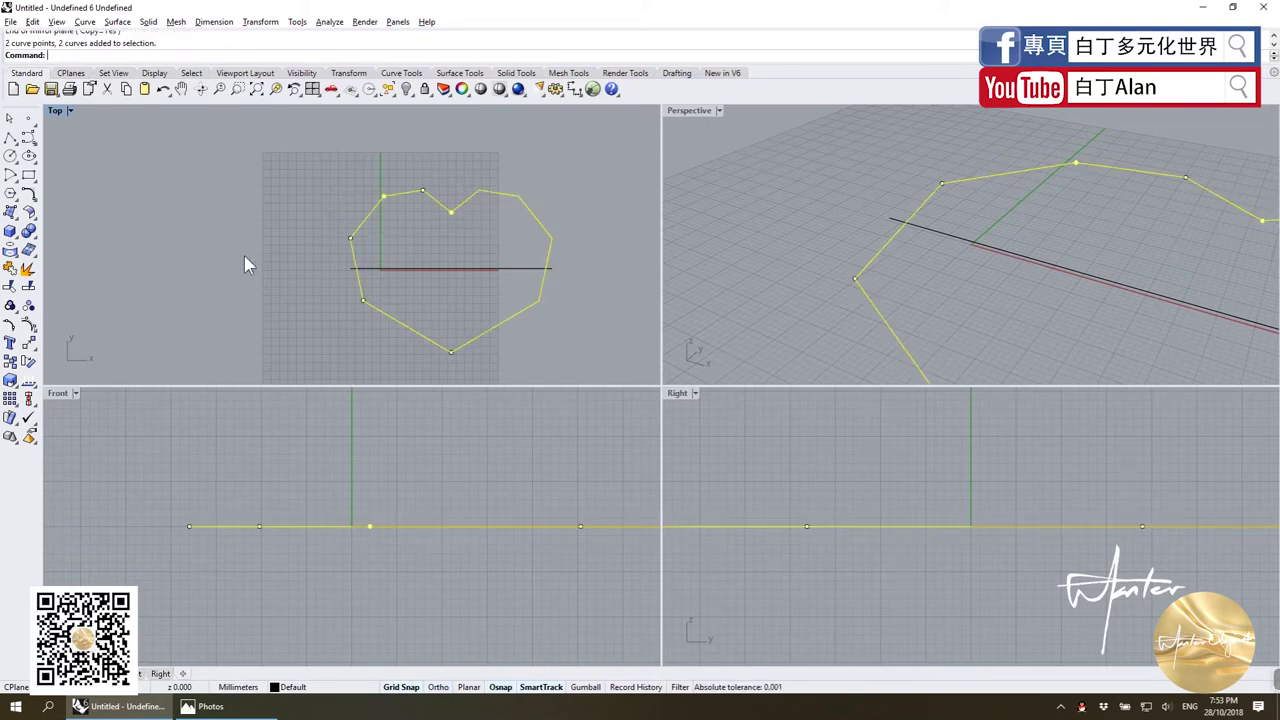
left_click(10, 270)
Delete the horizontal reference line, then compare the closed heart with the reference photo.
key("Escape")
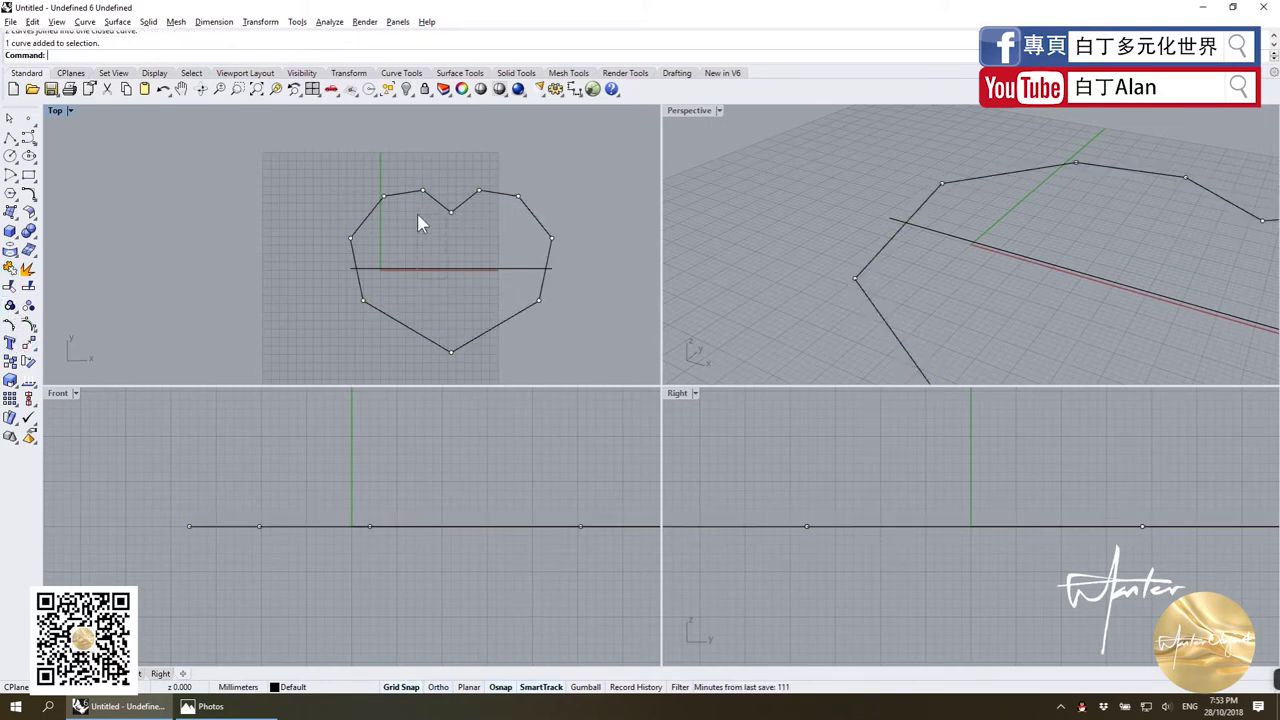
left_click(422, 227)
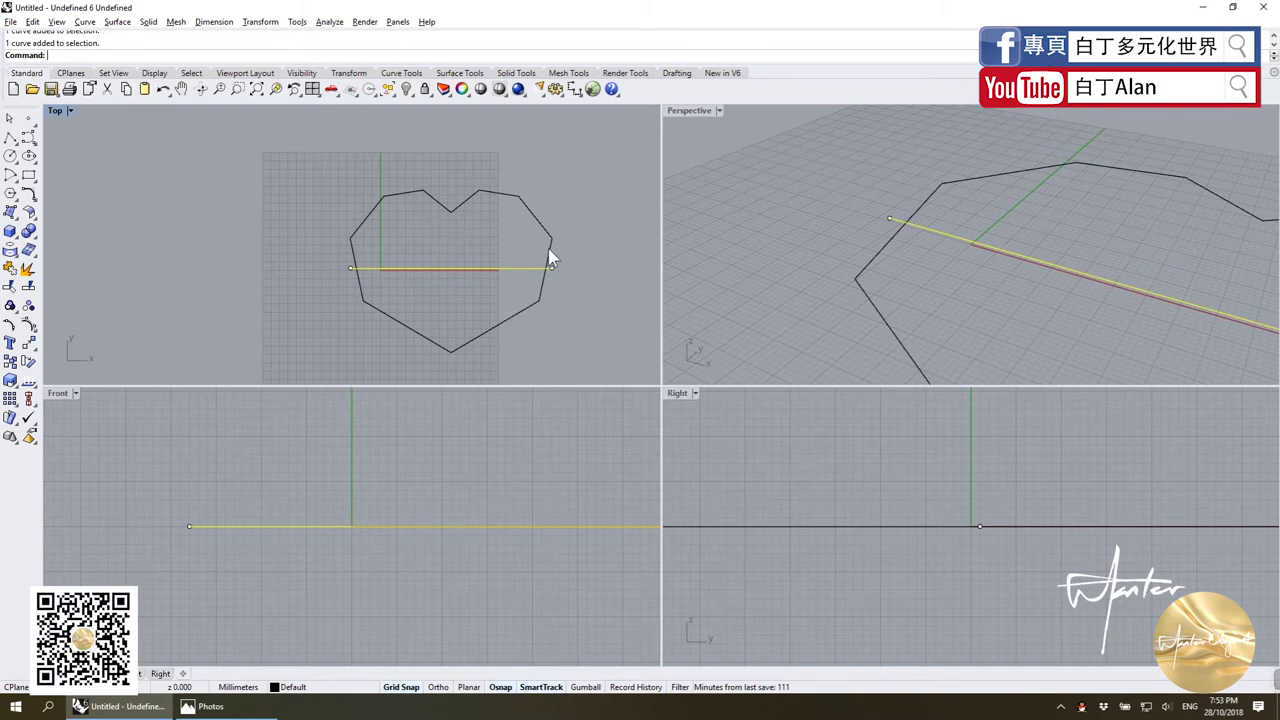
key("Delete")
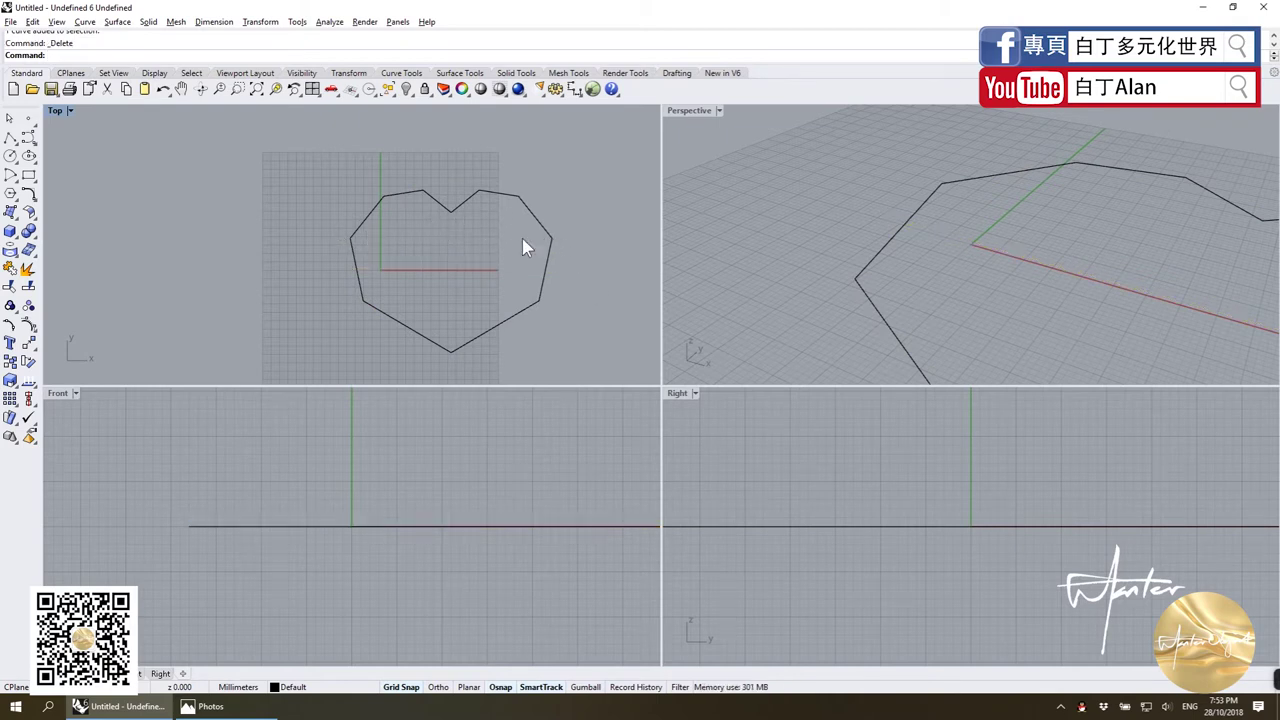
key("alt+Tab")
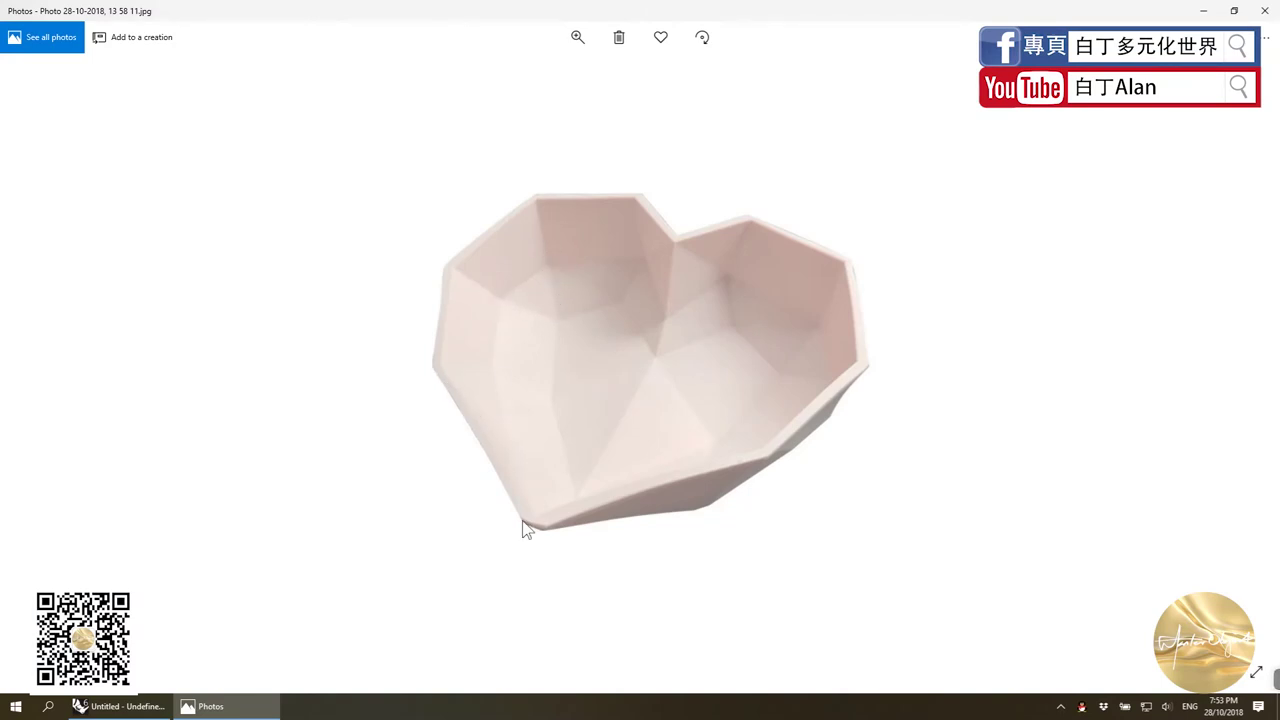
key("alt+Tab")
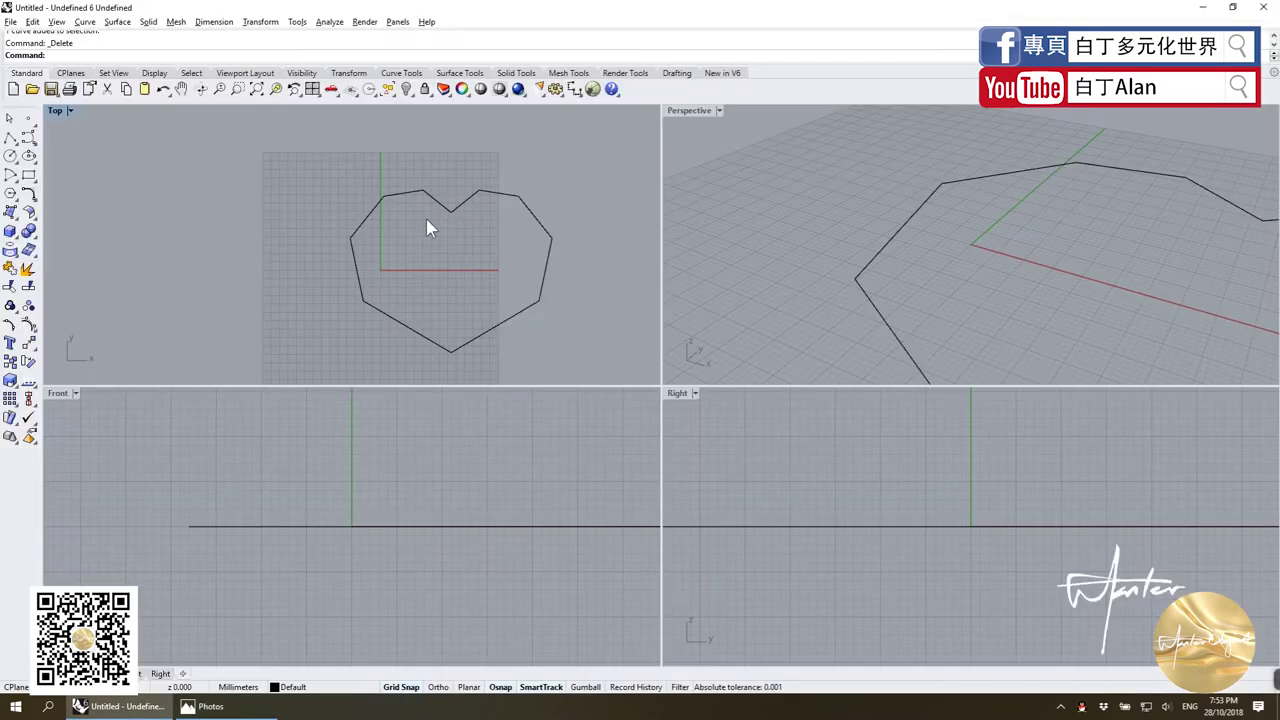
key("alt+Tab")
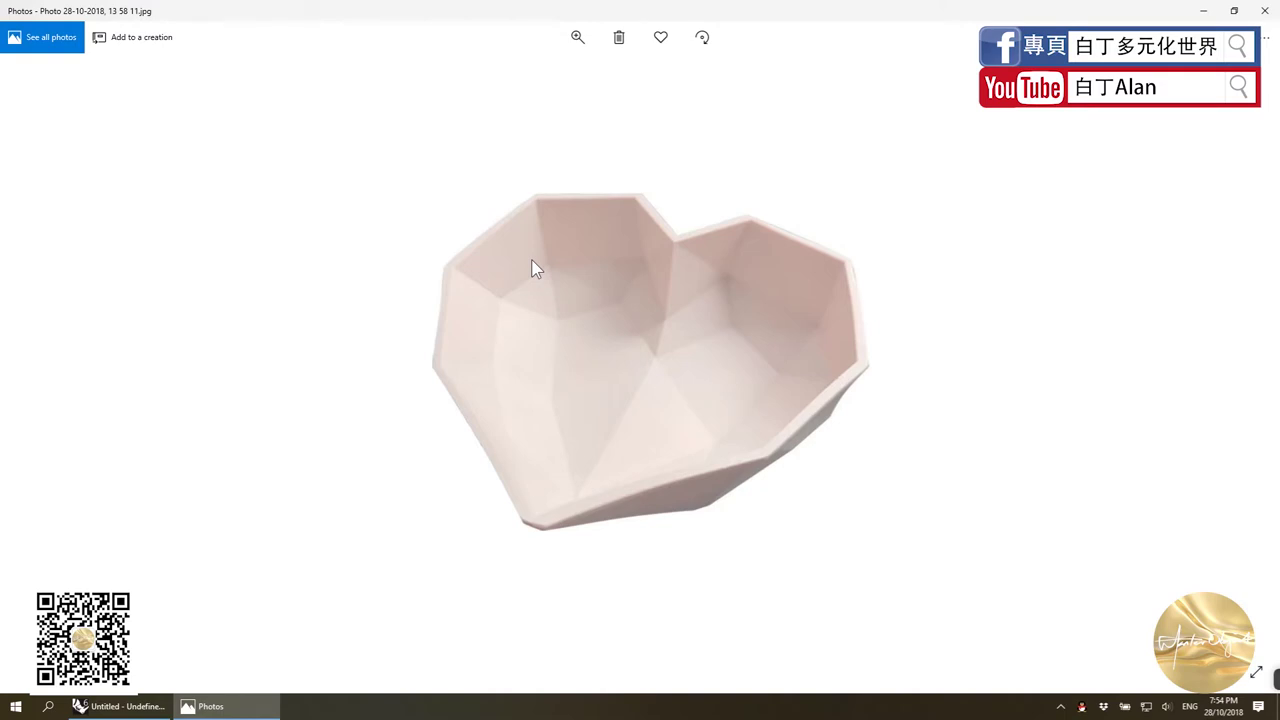
key("alt+Tab")
key("alt+Tab")
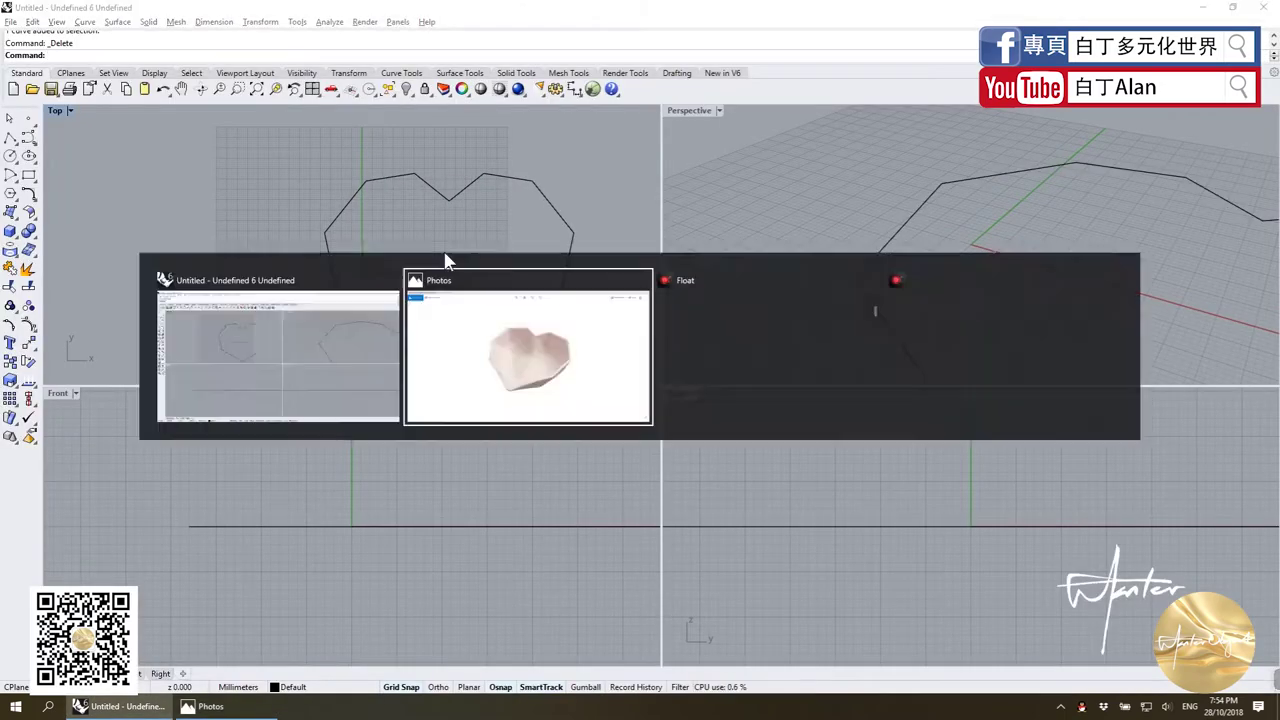
Draw a facet line from a heart vertex to an inner intersection.
key("alt+Tab")
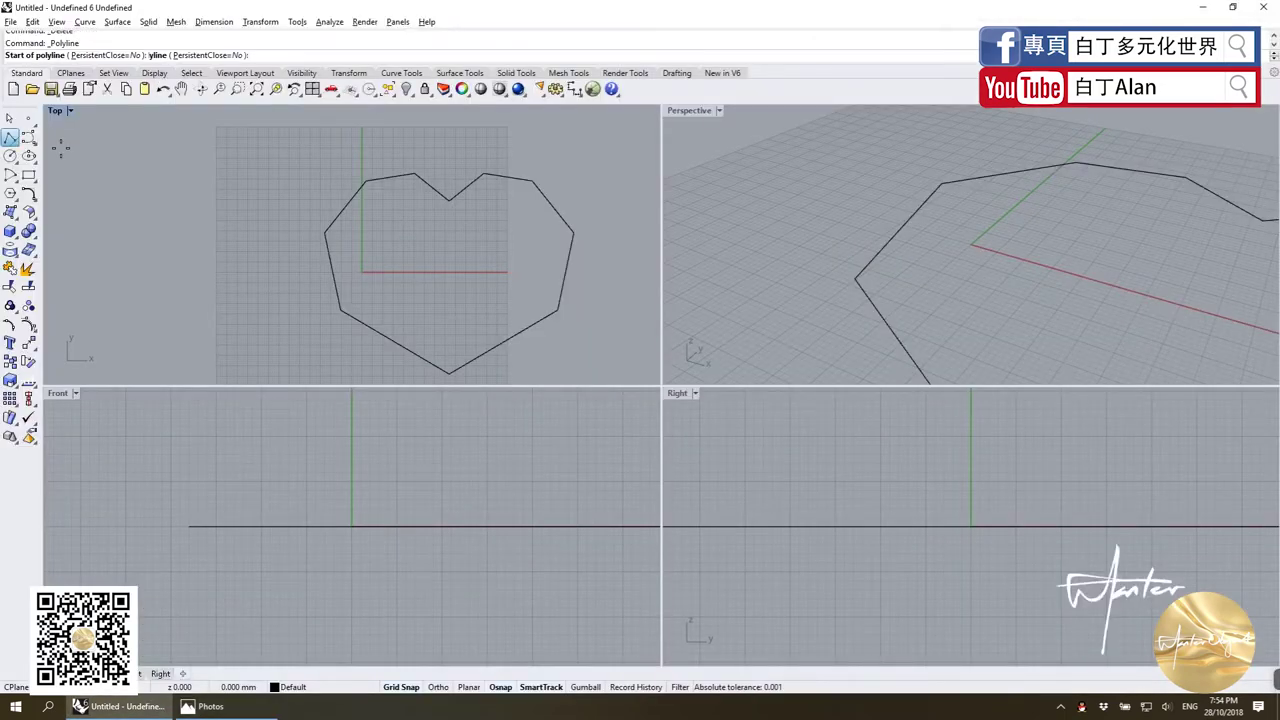
key("alt+Tab")
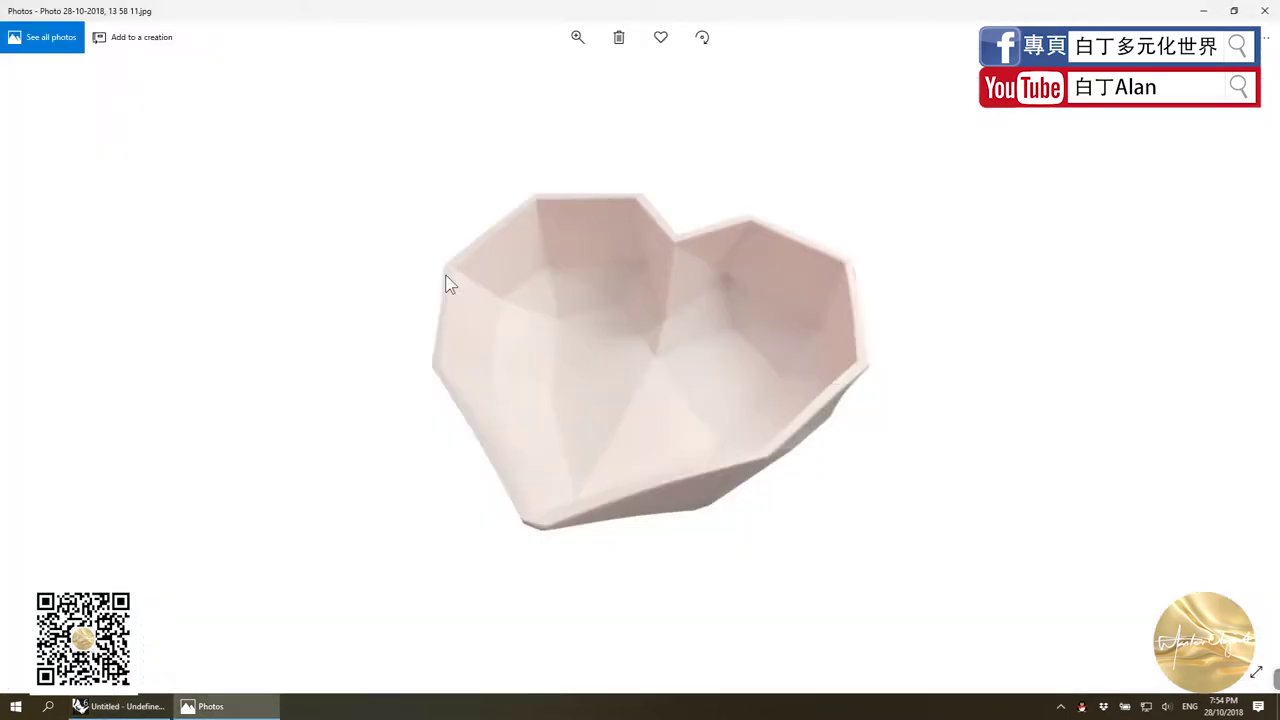
Compare the facet layout with the photo and select the nine inner facet curves.
key("alt+Tab")
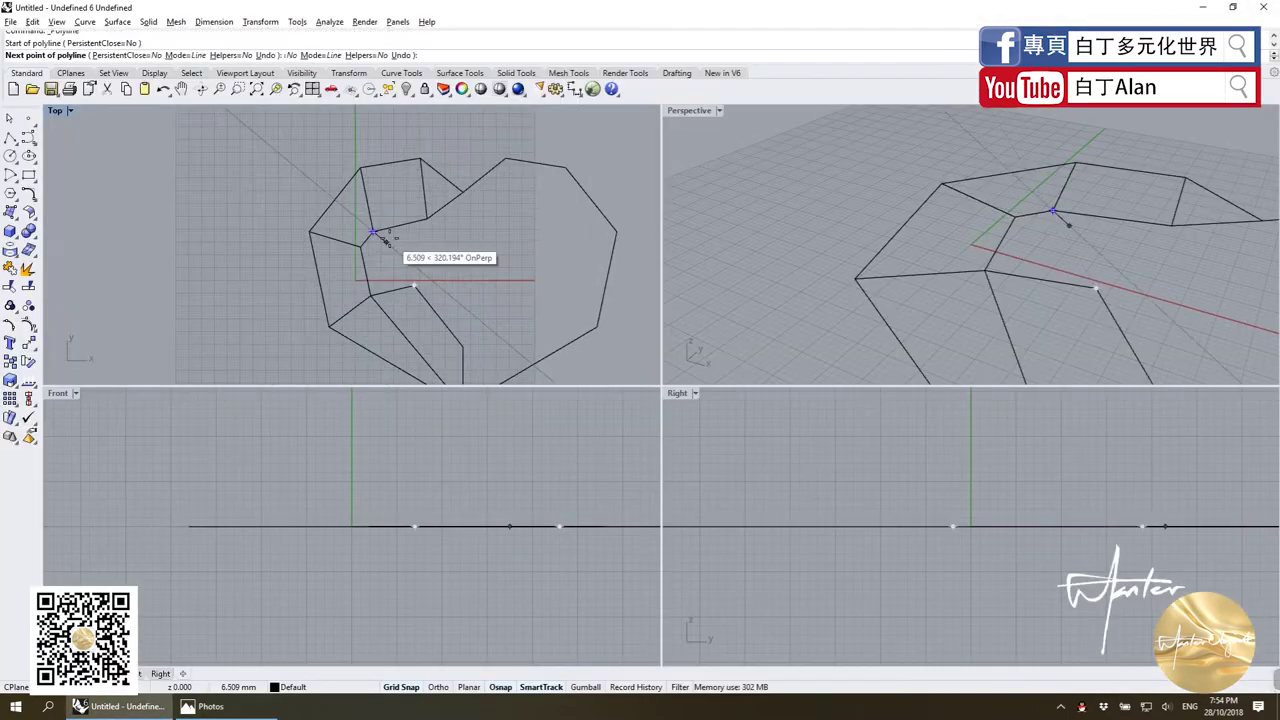
scroll(409, 271, "down", 3)
scroll(409, 275, "up", 6)
key("Return")
left_click(465, 238)
left_click(520, 200)
key("Return")
key("alt+Tab")
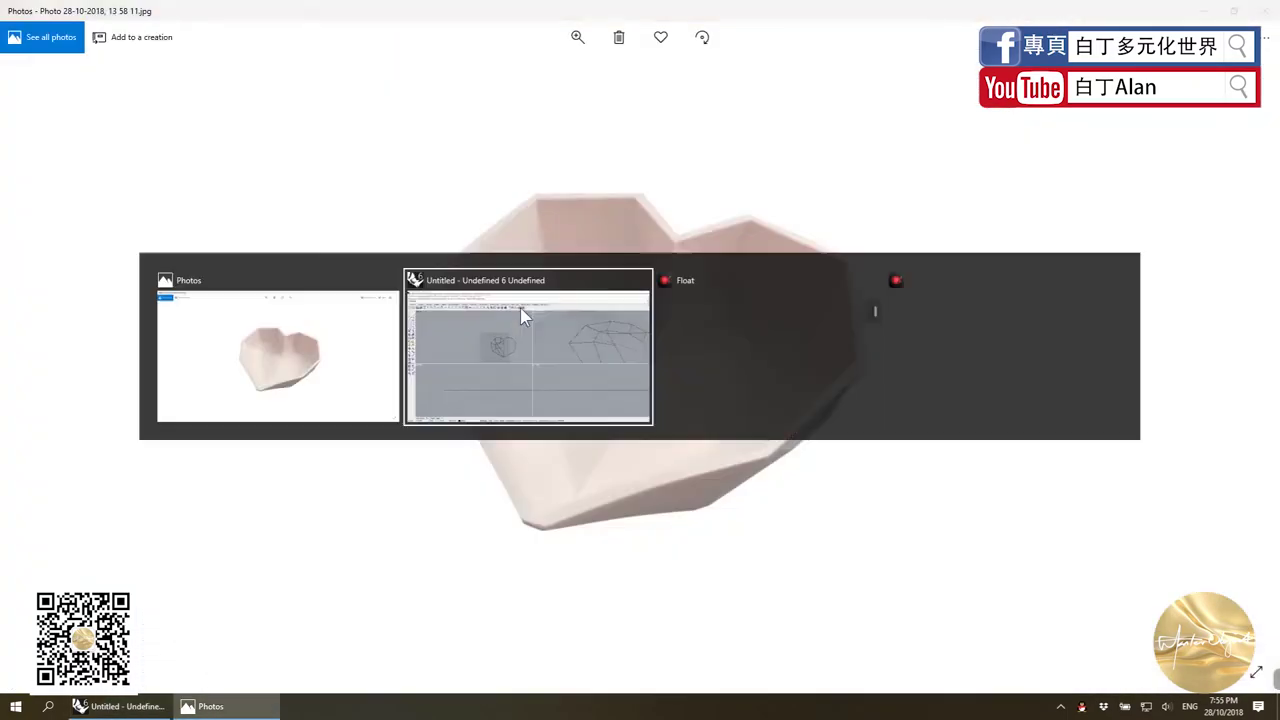
key("alt+Tab")
scroll(503, 273, "up", 3)
scroll(470, 266, "down", 2)
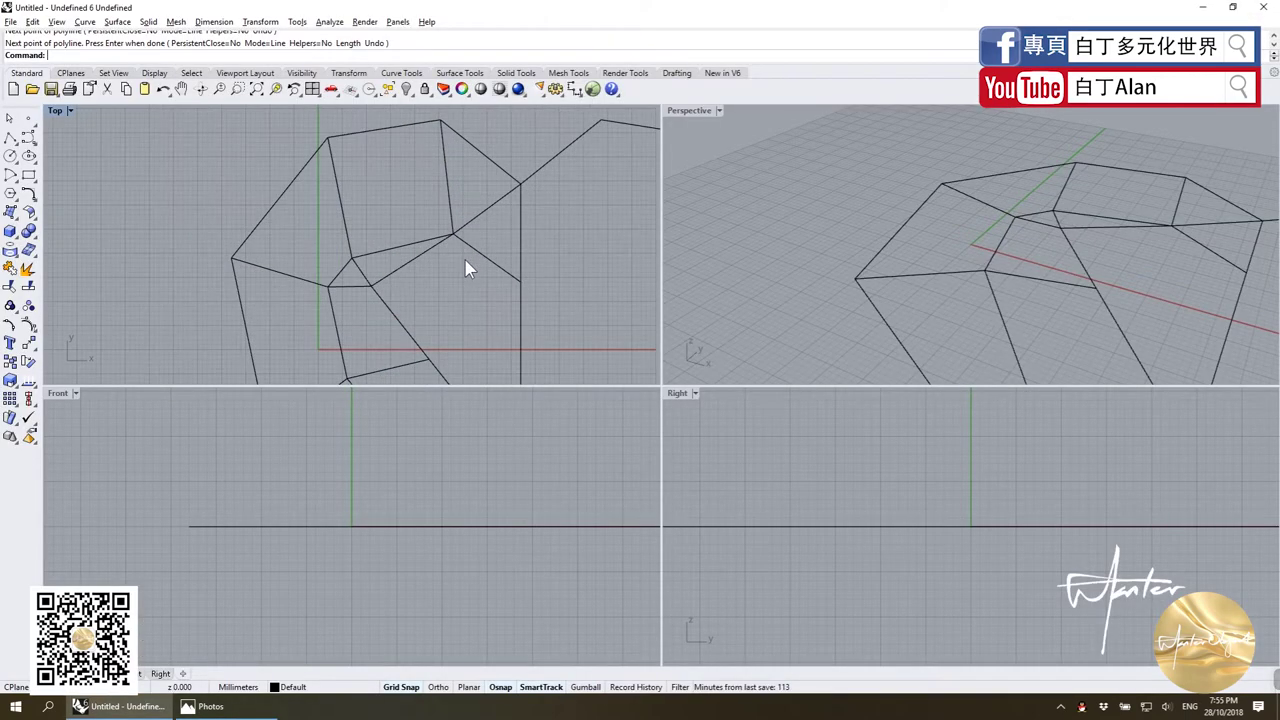
scroll(460, 272, "down", 3)
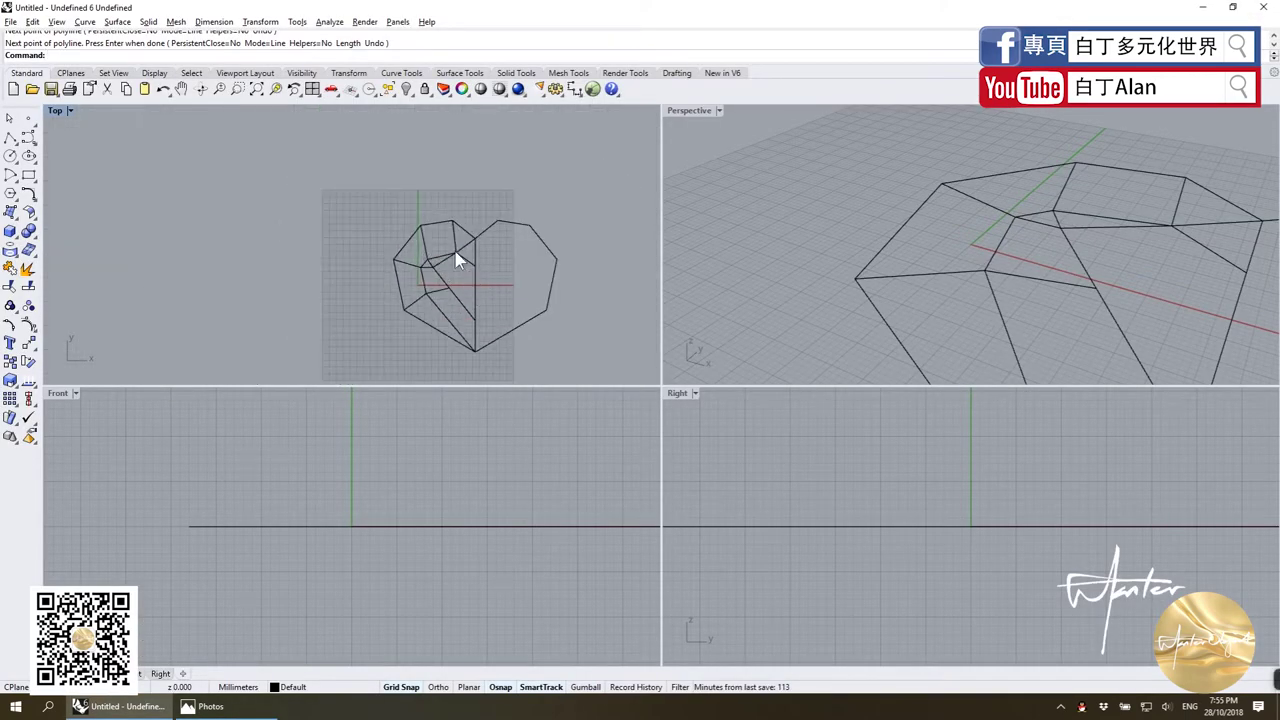
scroll(470, 265, "up", 4)
scroll(452, 272, "down", 2)
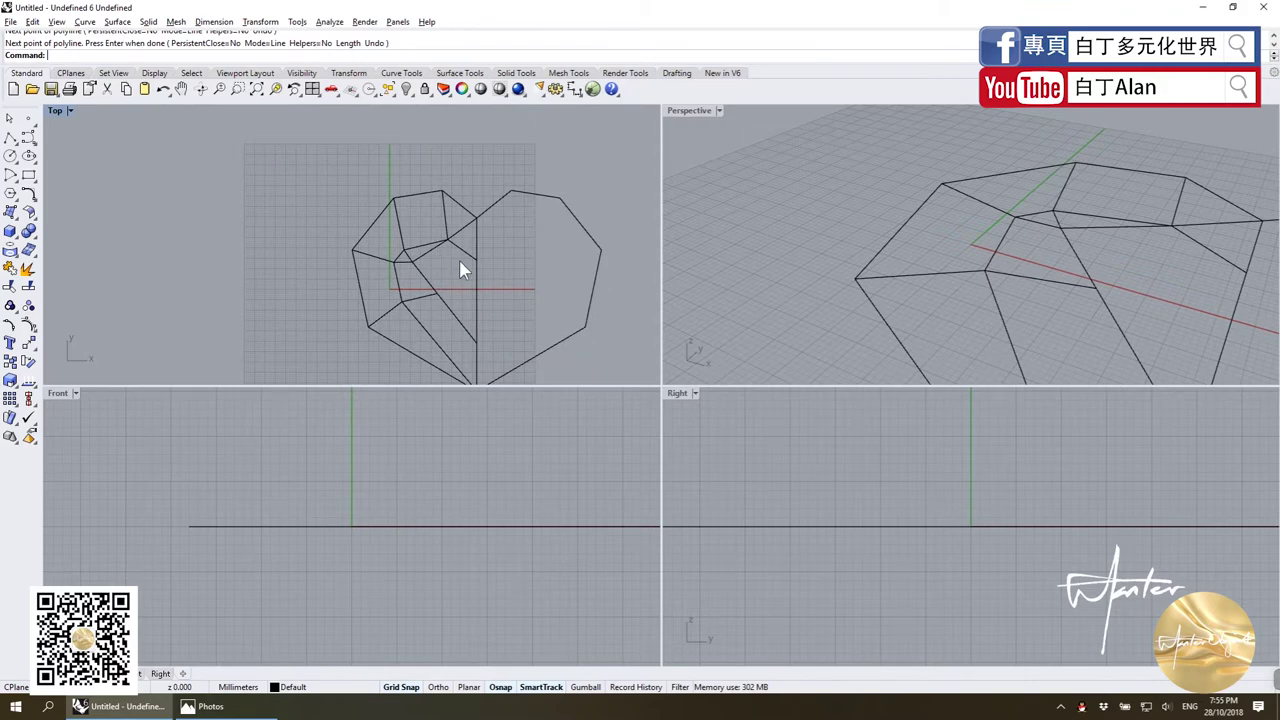
key("alt+Tab")
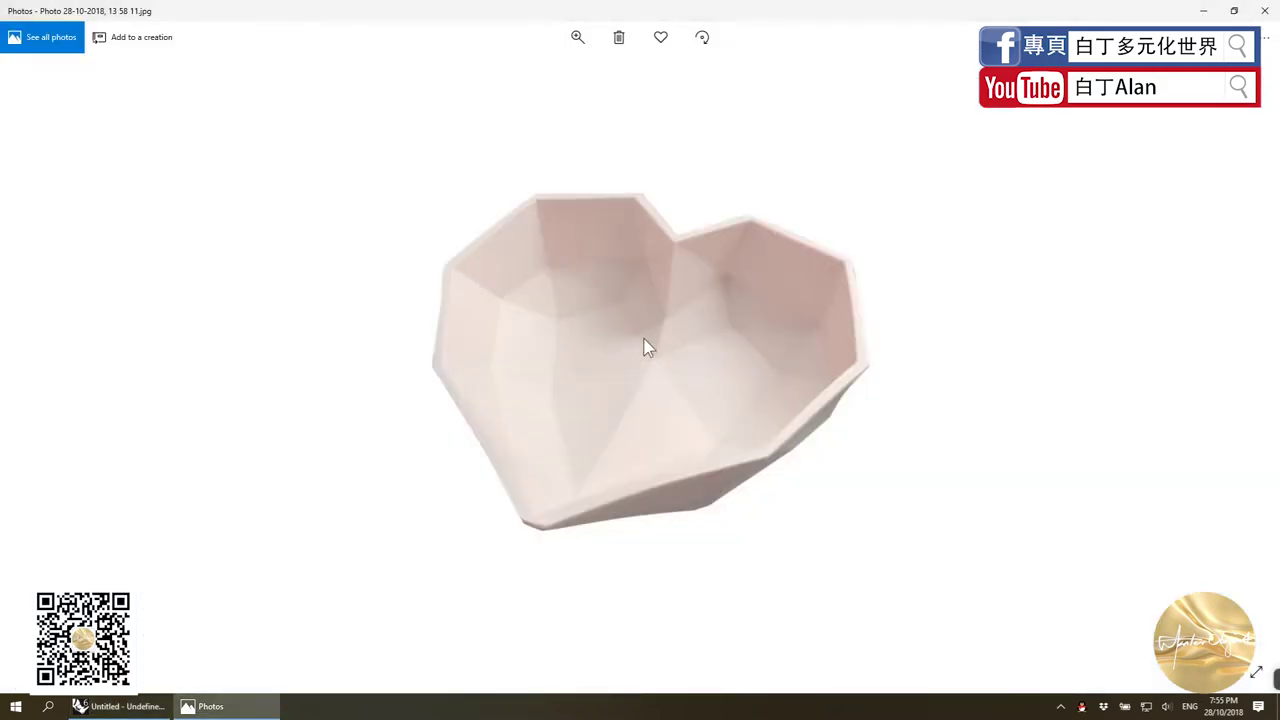
key("alt+Tab")
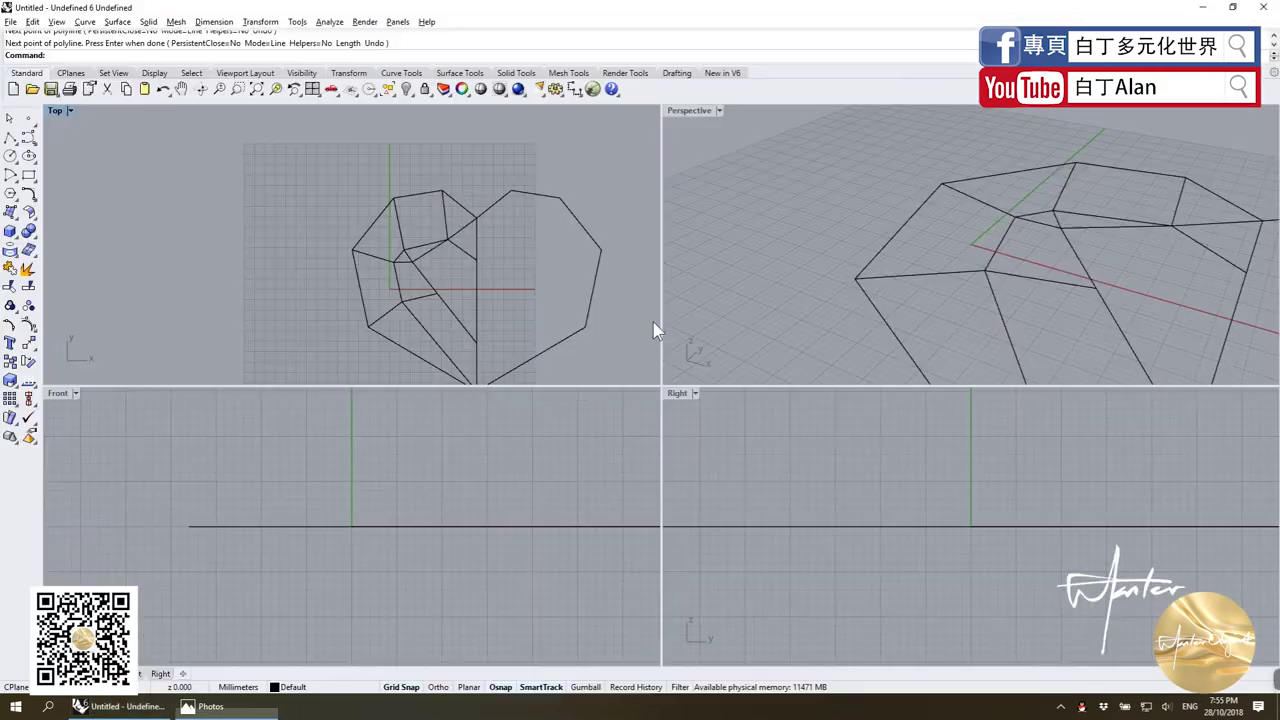
scroll(434, 251, "up", 2)
scroll(470, 275, "up", 2)
scroll(425, 290, "up", 2)
scroll(425, 290, "up", 1)
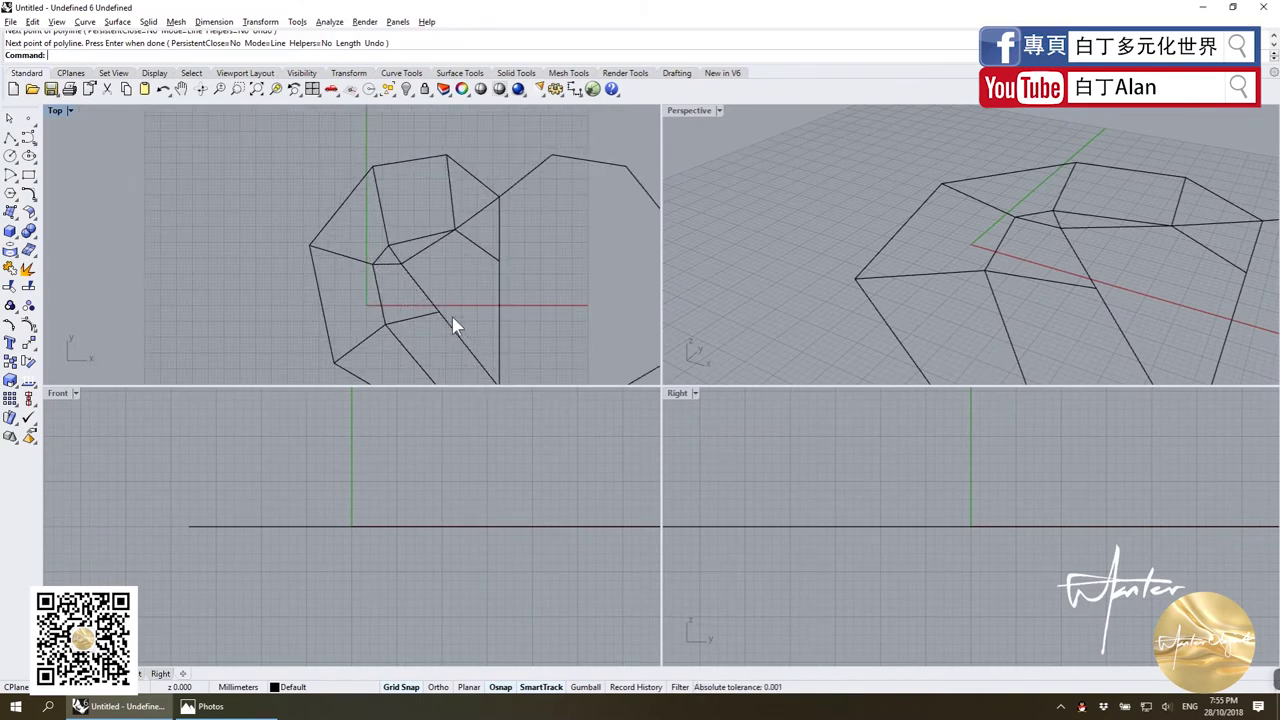
left_click(371, 240)
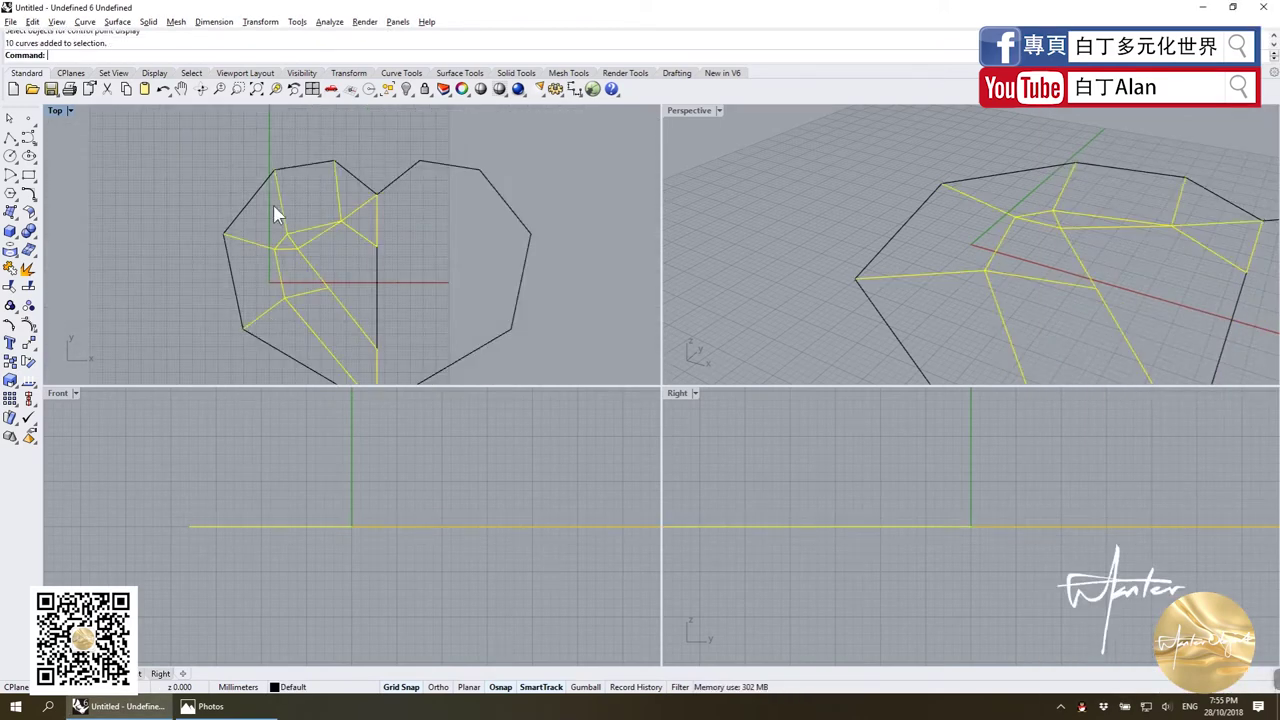
Drag the selected inner facet vertices to a new position and check the photo.
scroll(277, 211, "up", 2)
left_click_drag(397, 263, 433, 300)
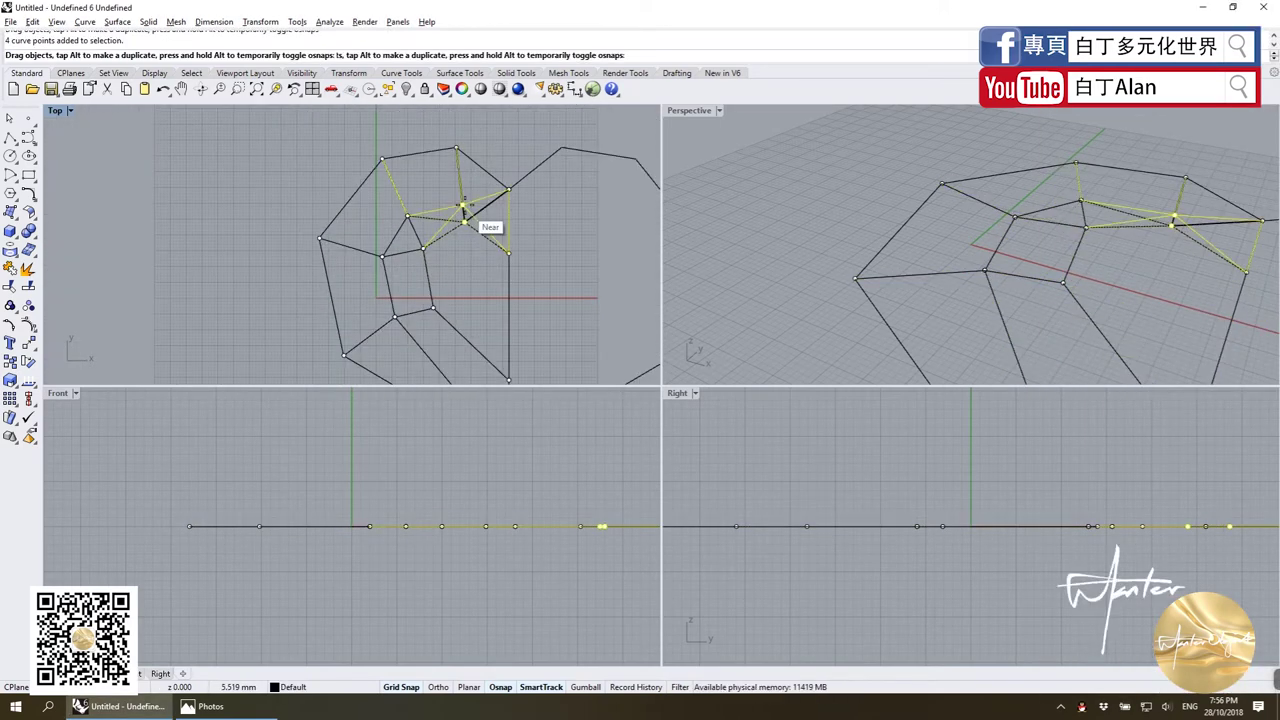
scroll(440, 262, "down", 3)
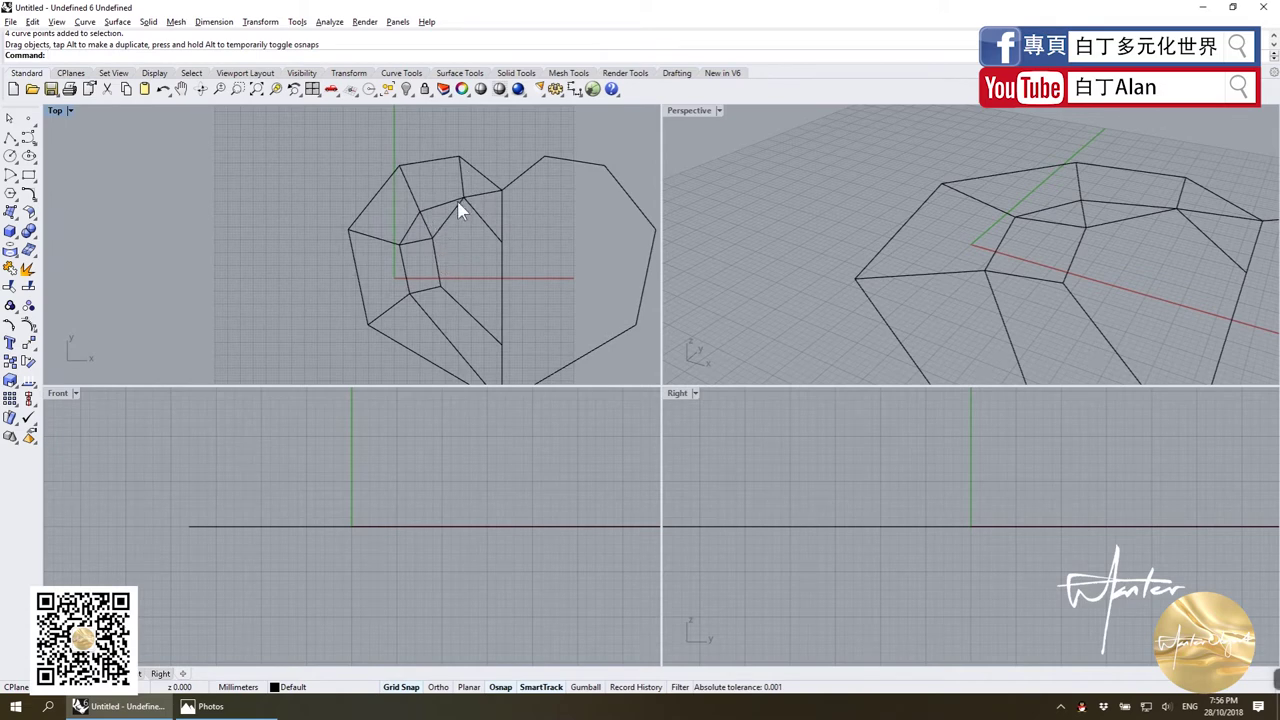
key("alt+Tab")
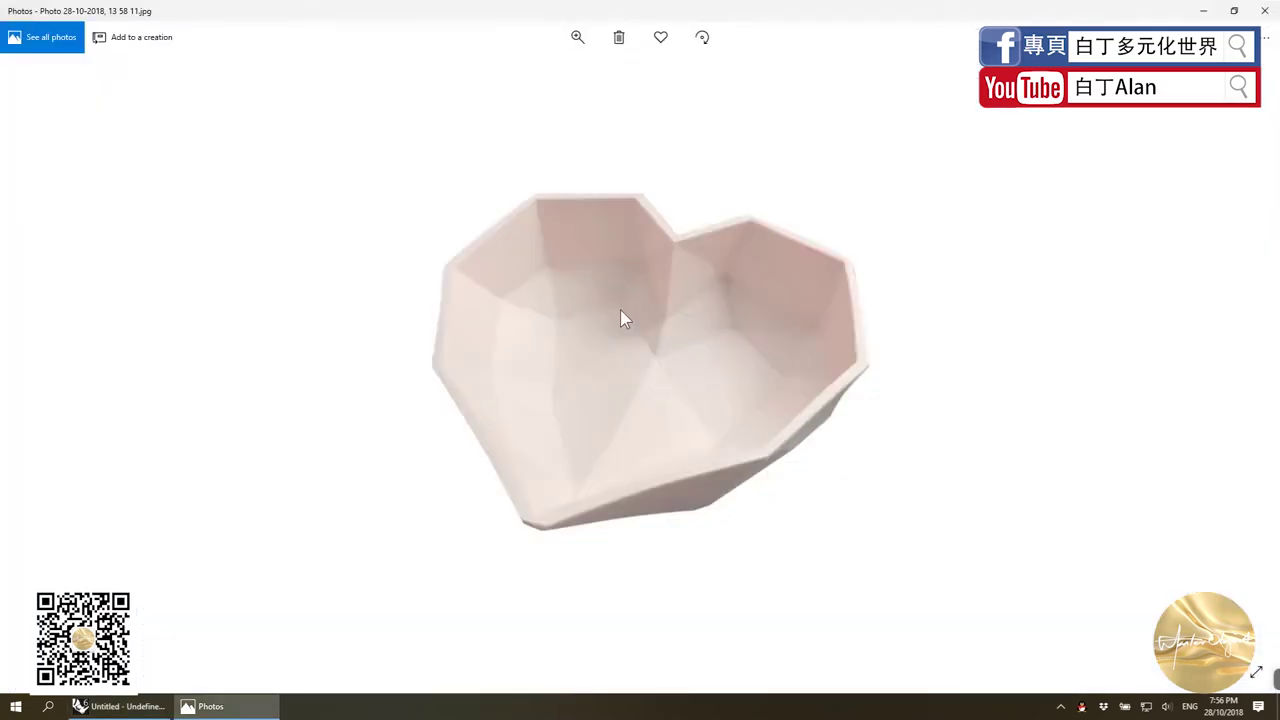
key("alt+Tab")
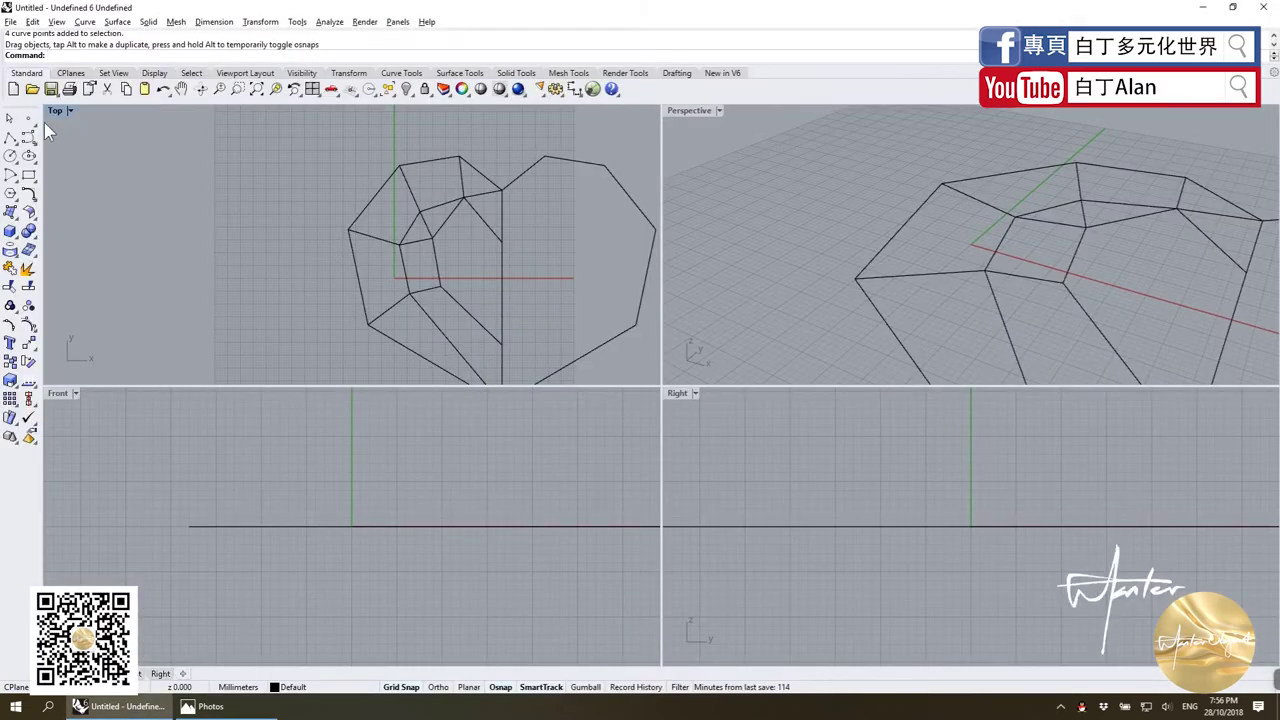
Draw a new facet polyline from an inner vertex down to the heart's bottom tip.
left_click(10, 137)
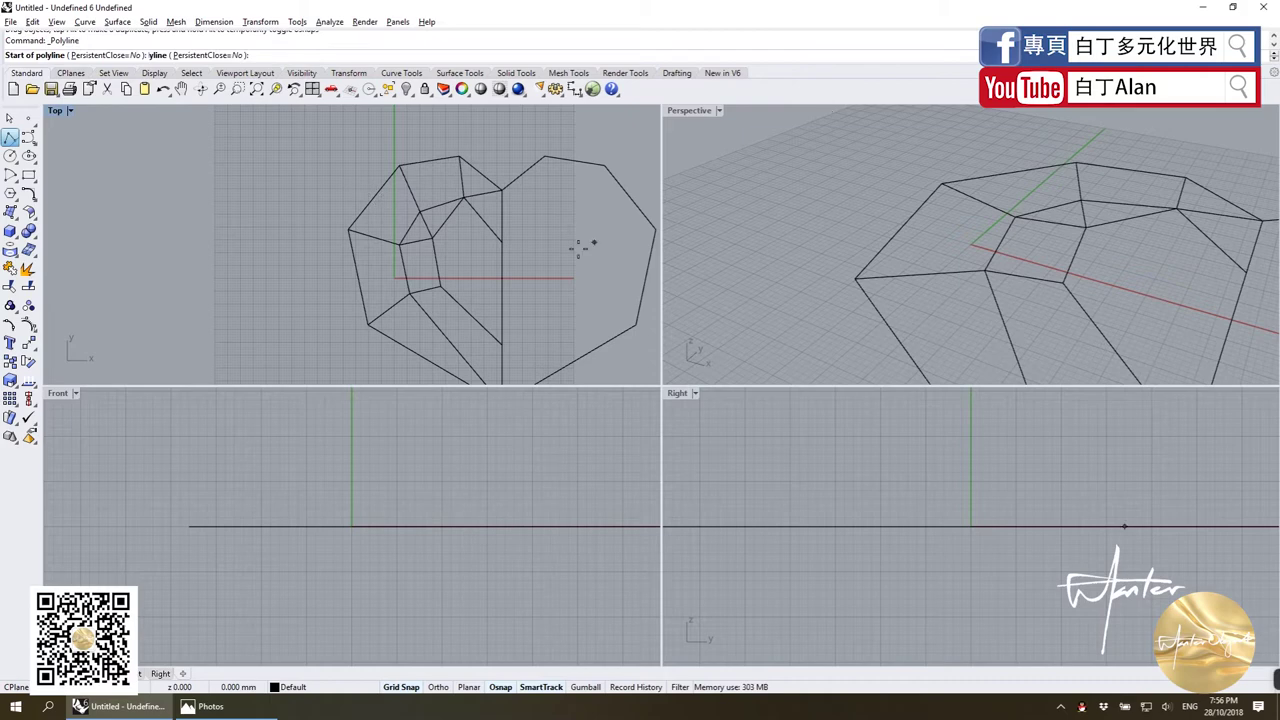
left_click(433, 238)
key("Return")
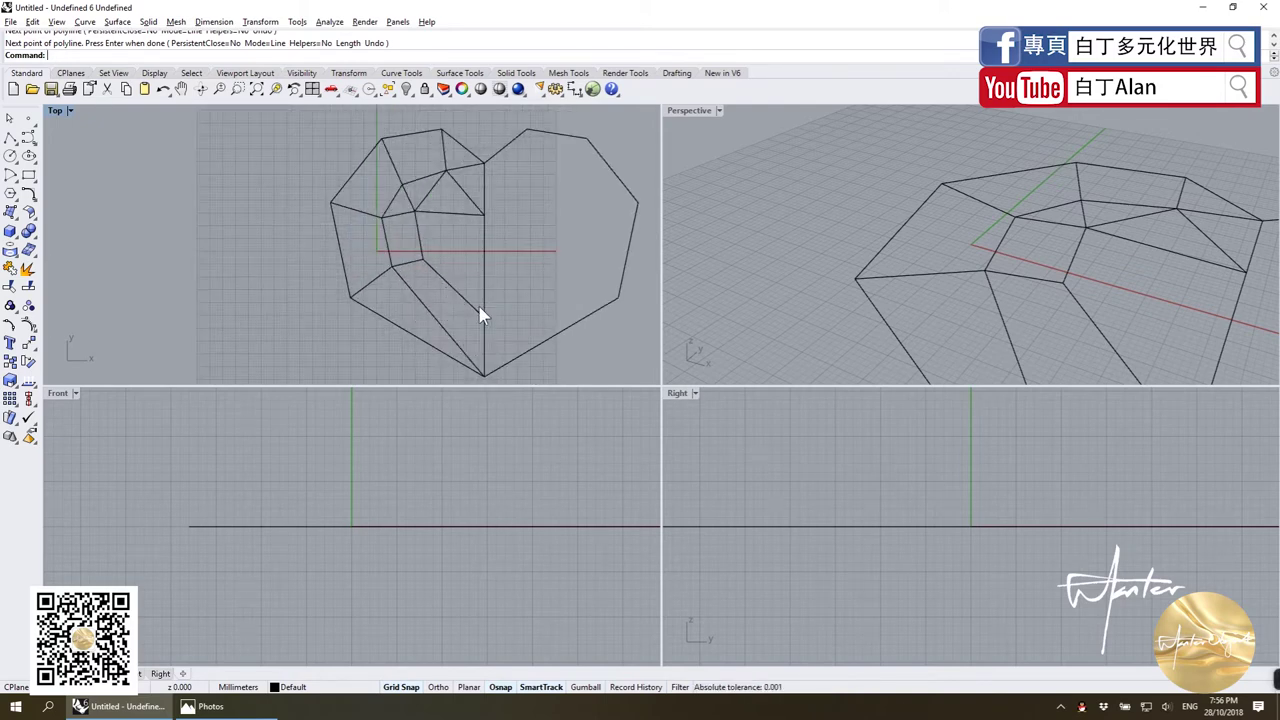
key("alt+Tab")
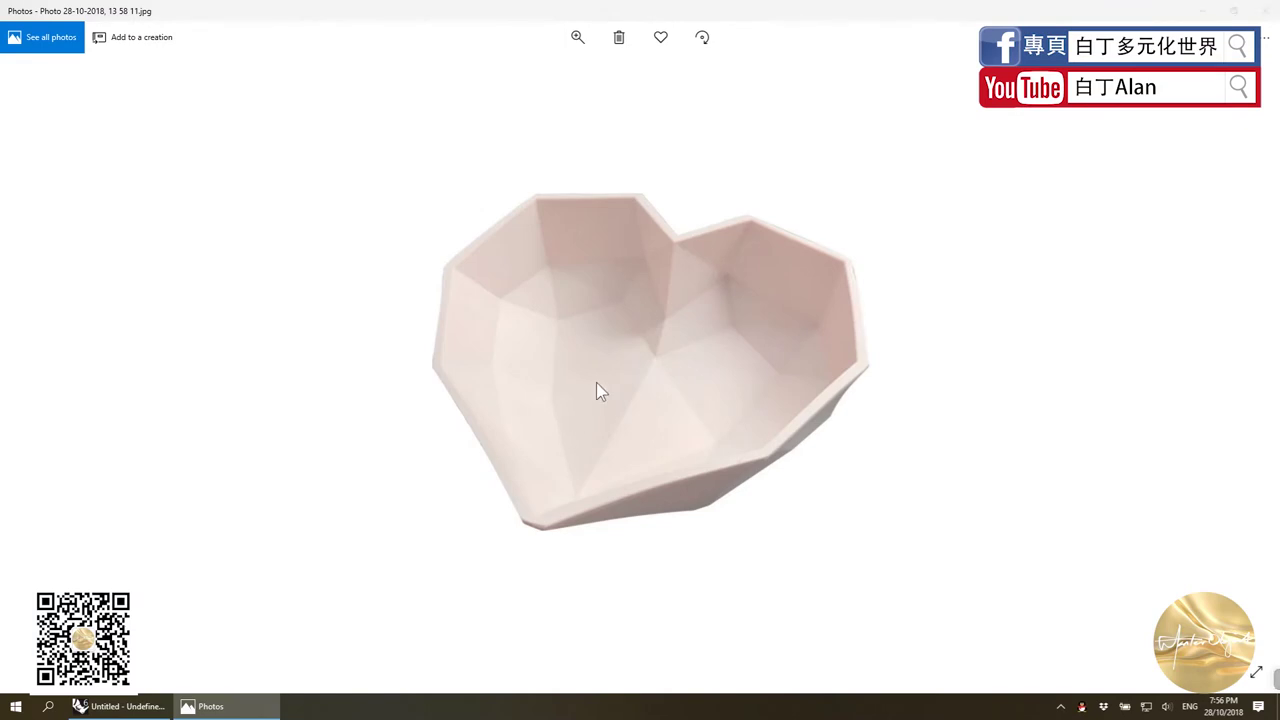
key("alt+Tab")
key("alt+Tab")
key("alt+Tab")
scroll(480, 348, "down", 5)
left_click(484, 313)
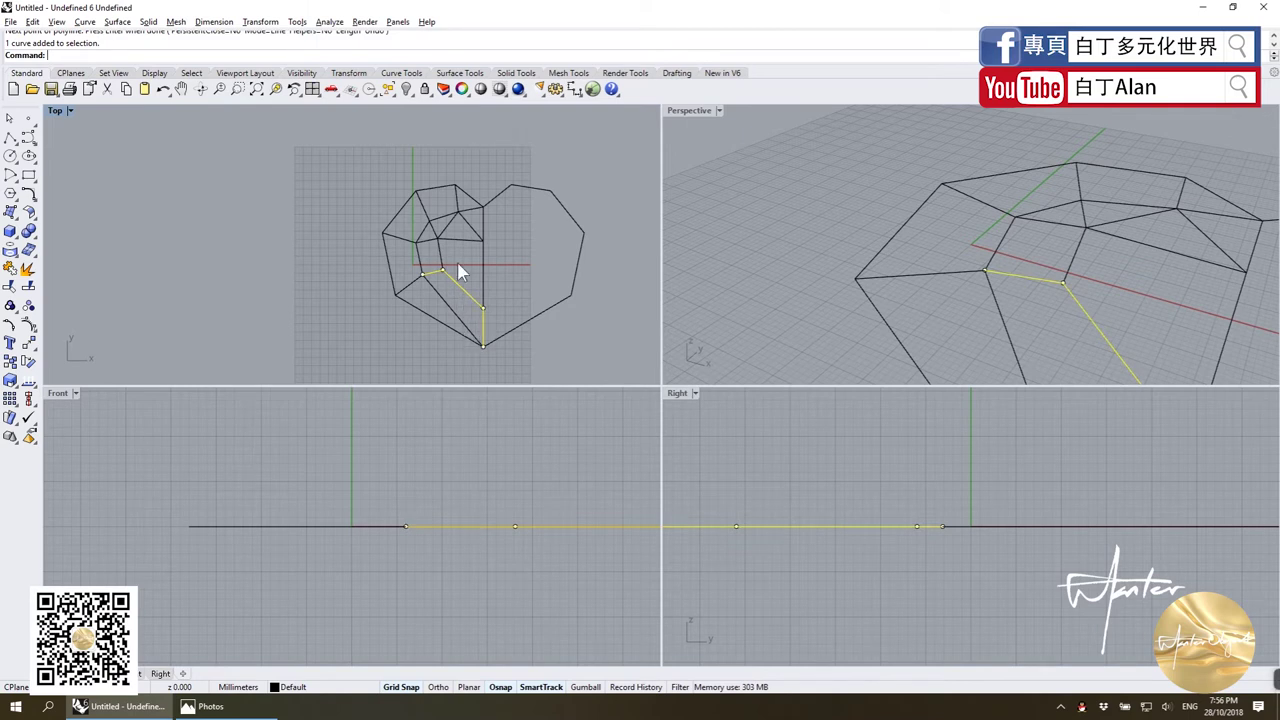
key("Escape")
Compare the triangular facet layout against the reference photo.
scroll(460, 266, "up", 1)
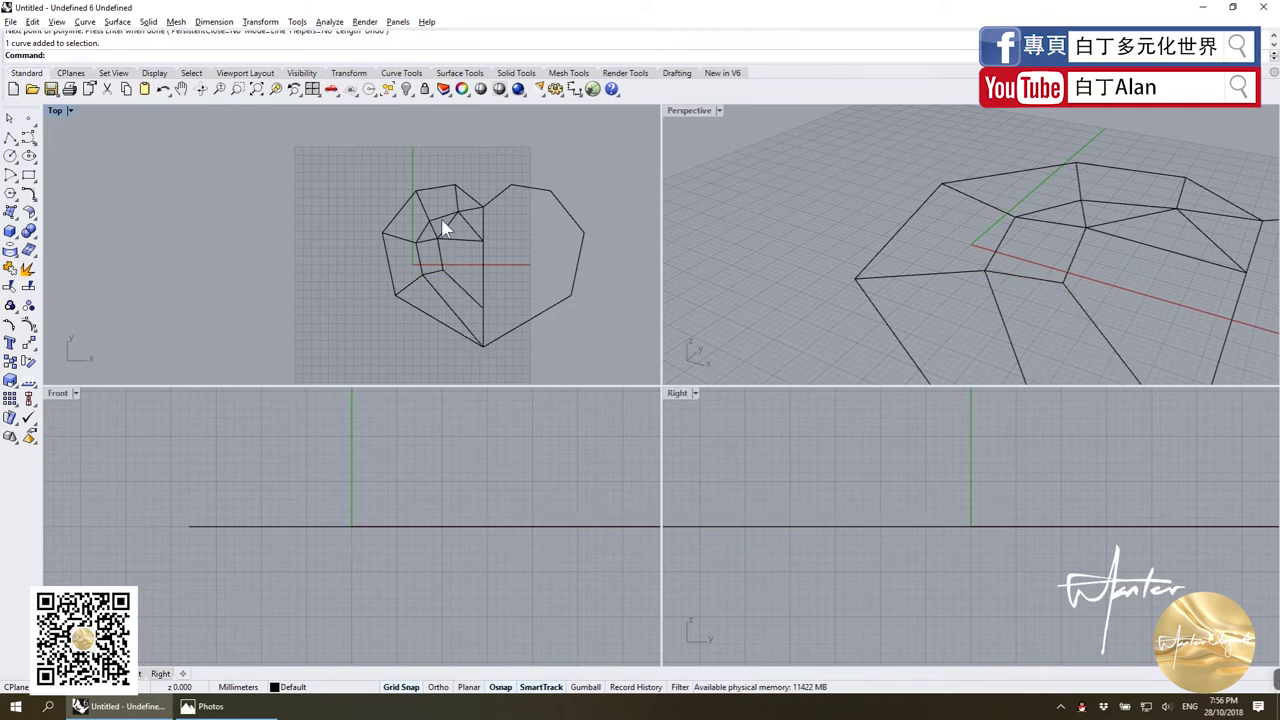
scroll(460, 266, "up", 2)
scroll(457, 257, "down", 2)
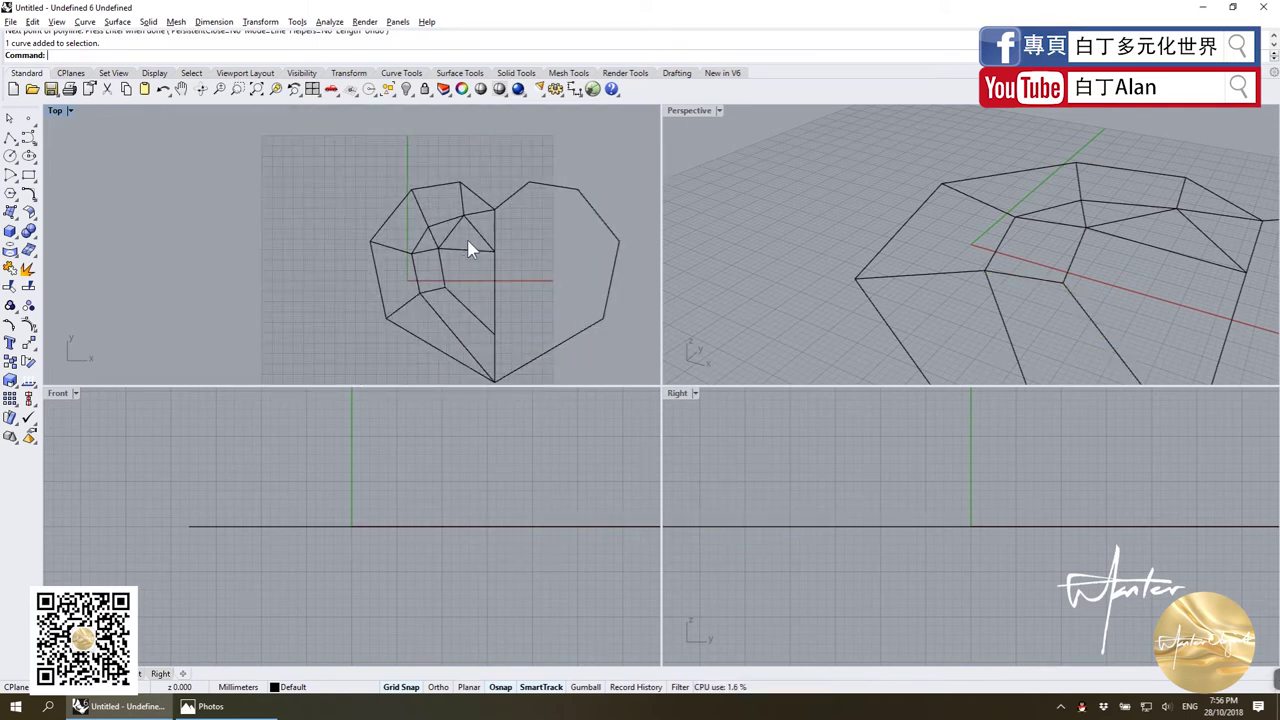
key("alt+Tab")
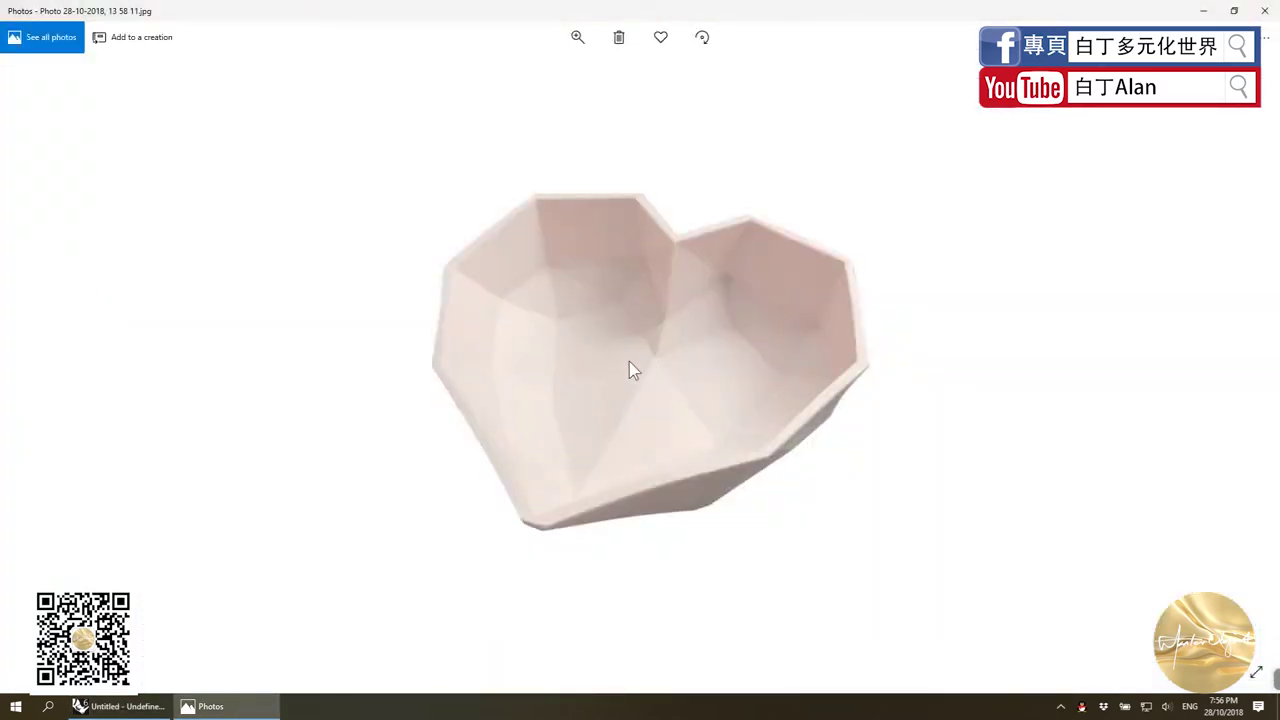
key("alt+Tab")
scroll(440, 270, "down", 1)
scroll(470, 260, "up", 2)
key("alt+Tab")
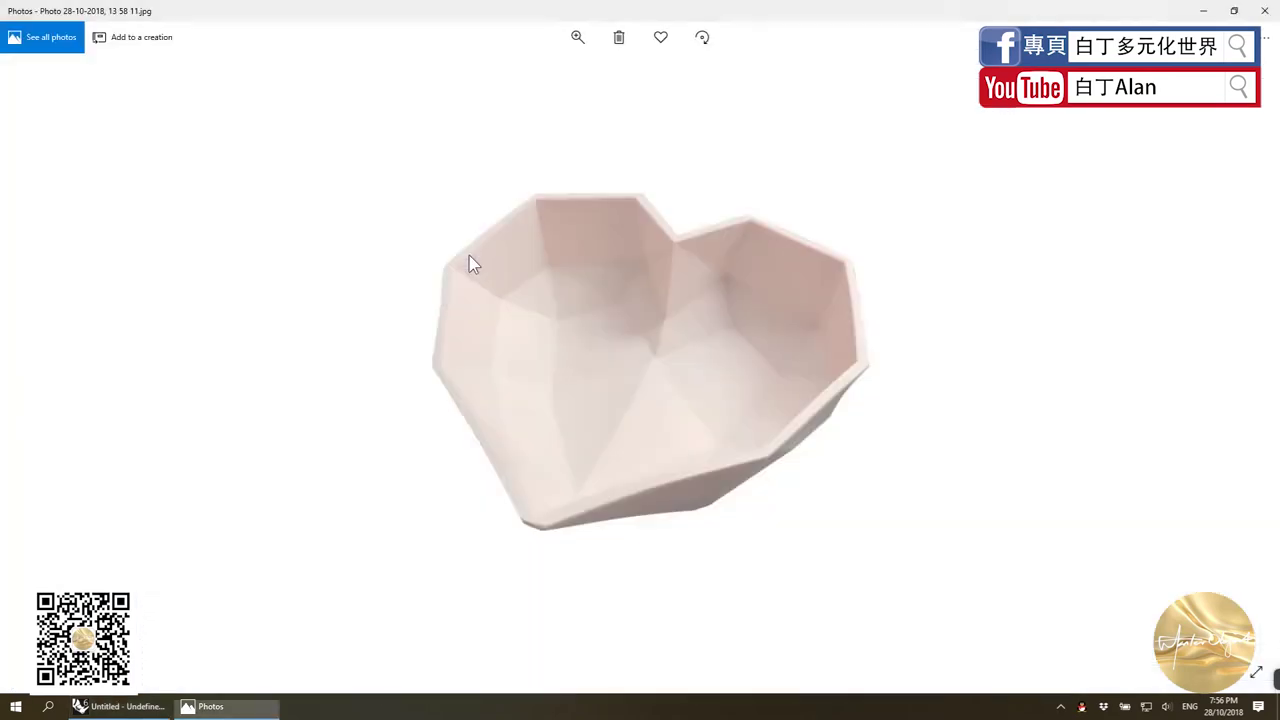
key("alt+Tab")
Select the inner facet curve network and turn on its control points with F10.
scroll(440, 270, "up", 2)
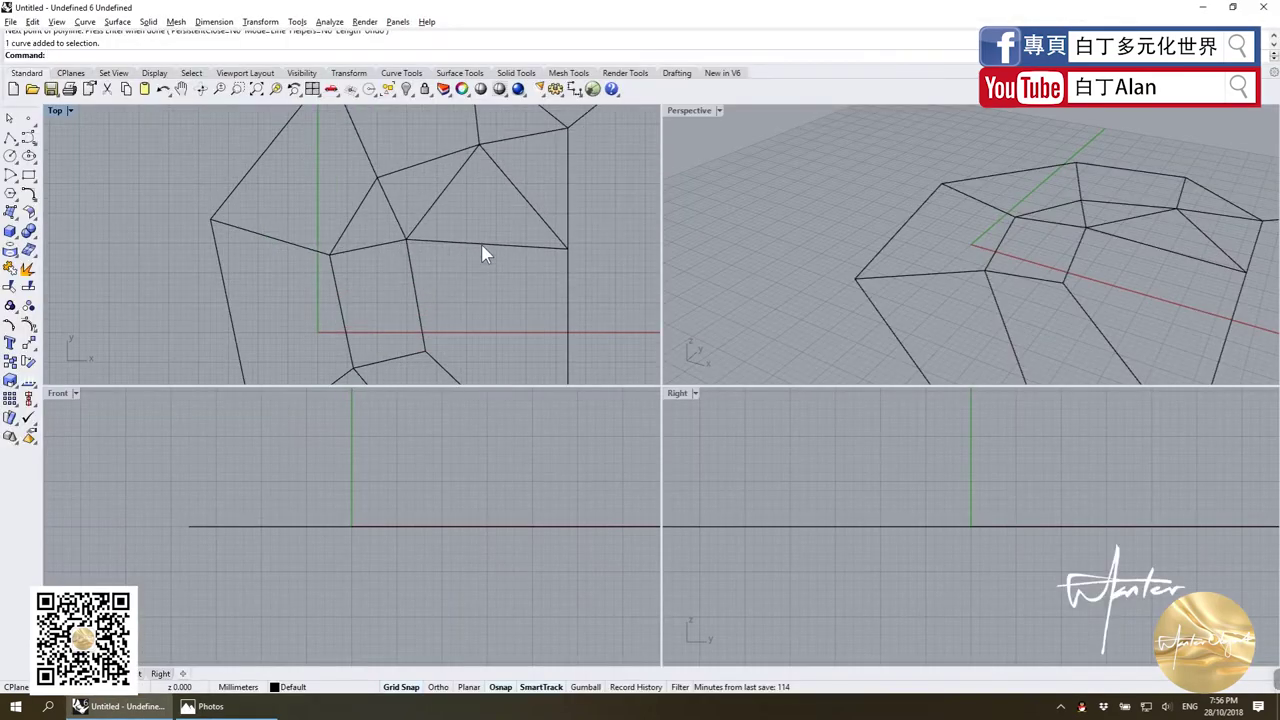
left_click(486, 246)
scroll(500, 300, "down", 2)
key("Escape")
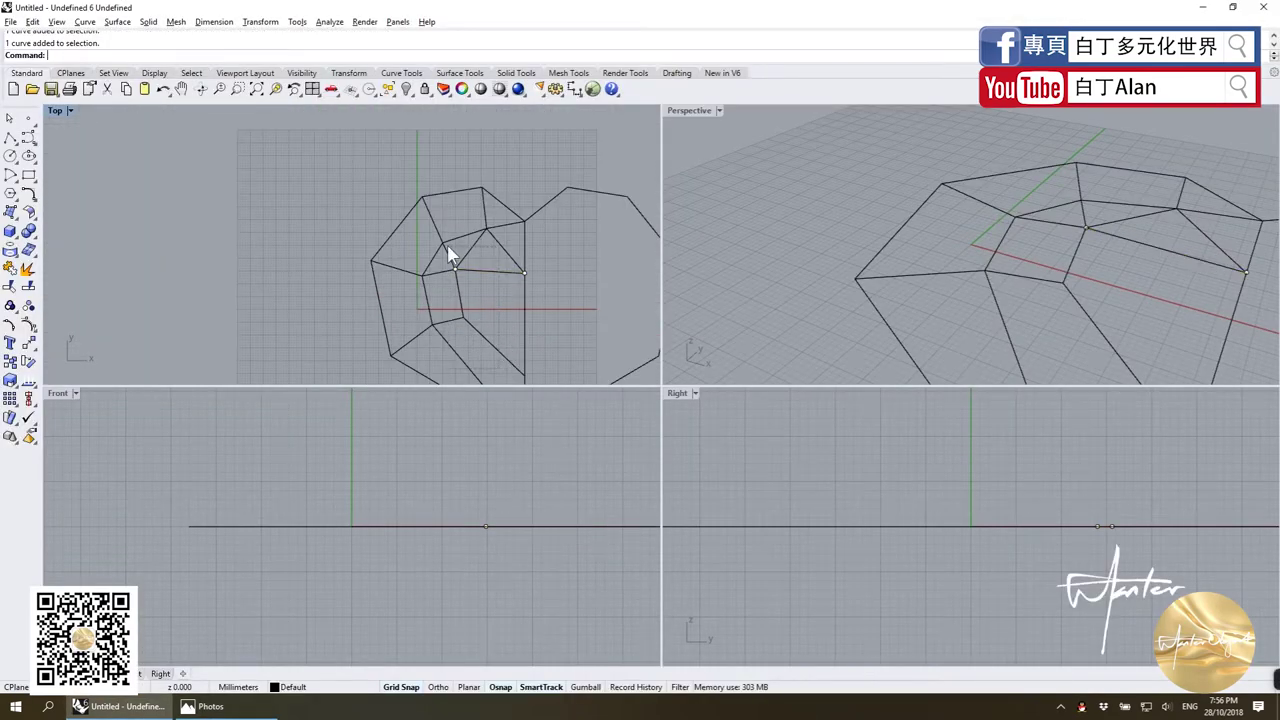
left_click_drag(417, 231, 447, 262)
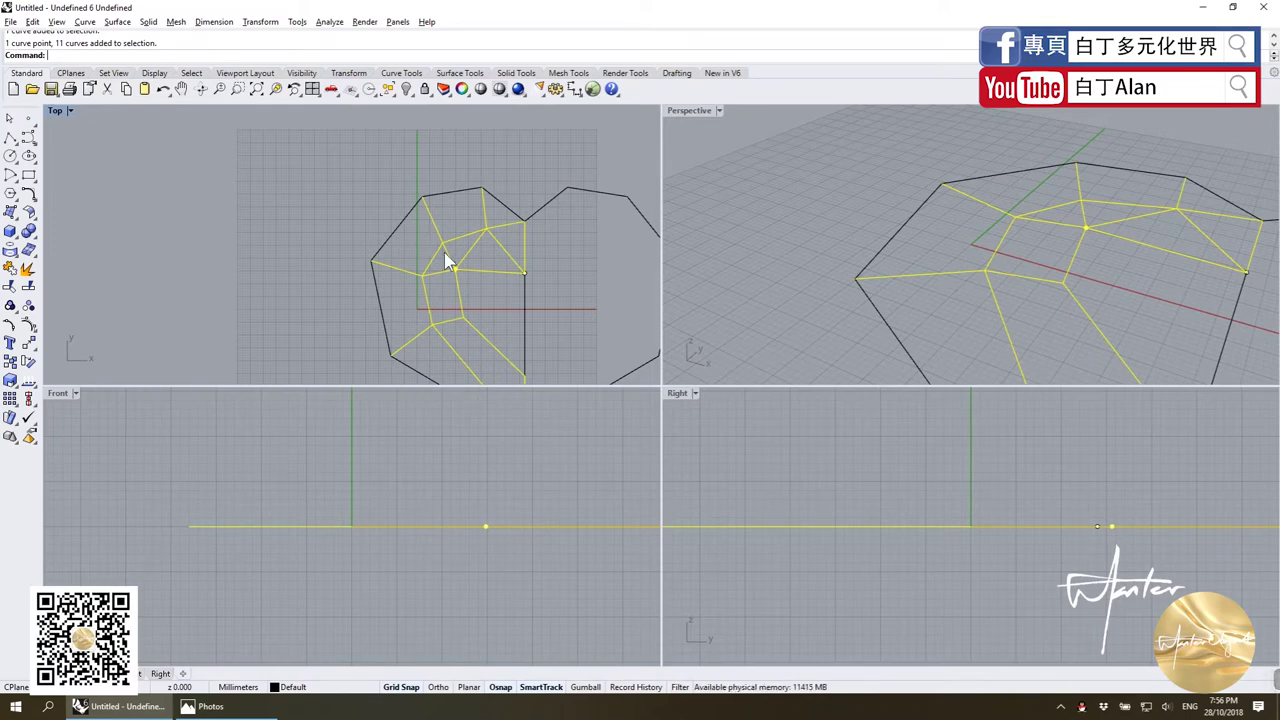
key("F10")
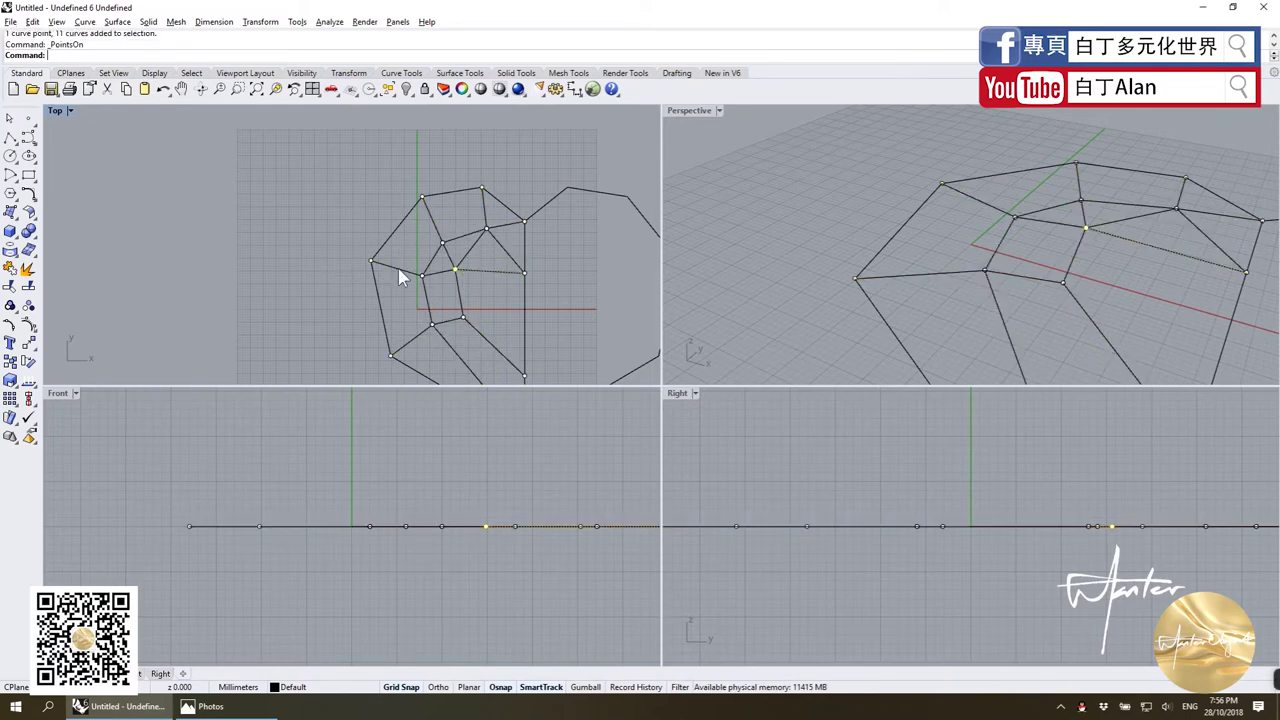
Window-select the inner control points, try lifting them upward, then undo the lift.
scroll(486, 271, "down", 1)
scroll(445, 291, "up", 4)
left_click_drag(445, 291, 446, 292)
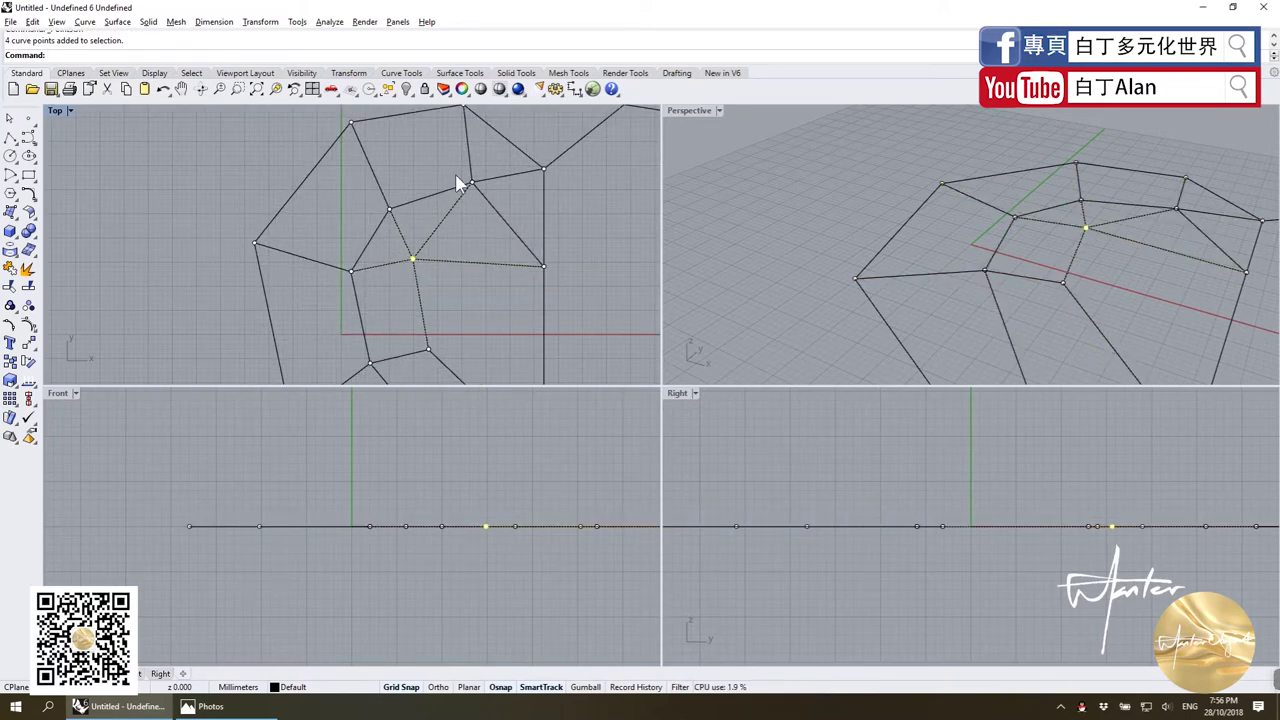
left_click_drag(455, 170, 490, 200, "shift")
left_click_drag(563, 295, 562, 294, "shift")
scroll(520, 280, "down", 3)
scroll(461, 271, "up", 2)
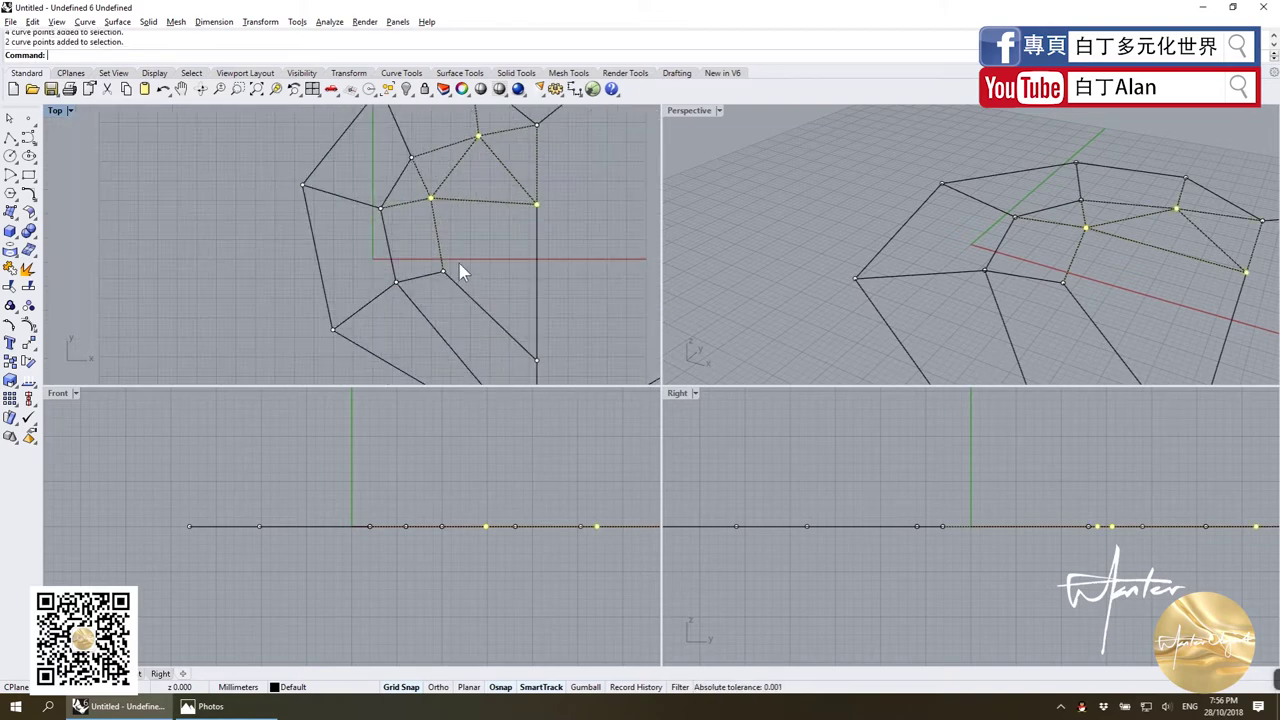
scroll(500, 286, "down", 3)
scroll(528, 337, "up", 3)
left_click_drag(486, 254, 540, 354, "shift")
scroll(518, 312, "down", 3)
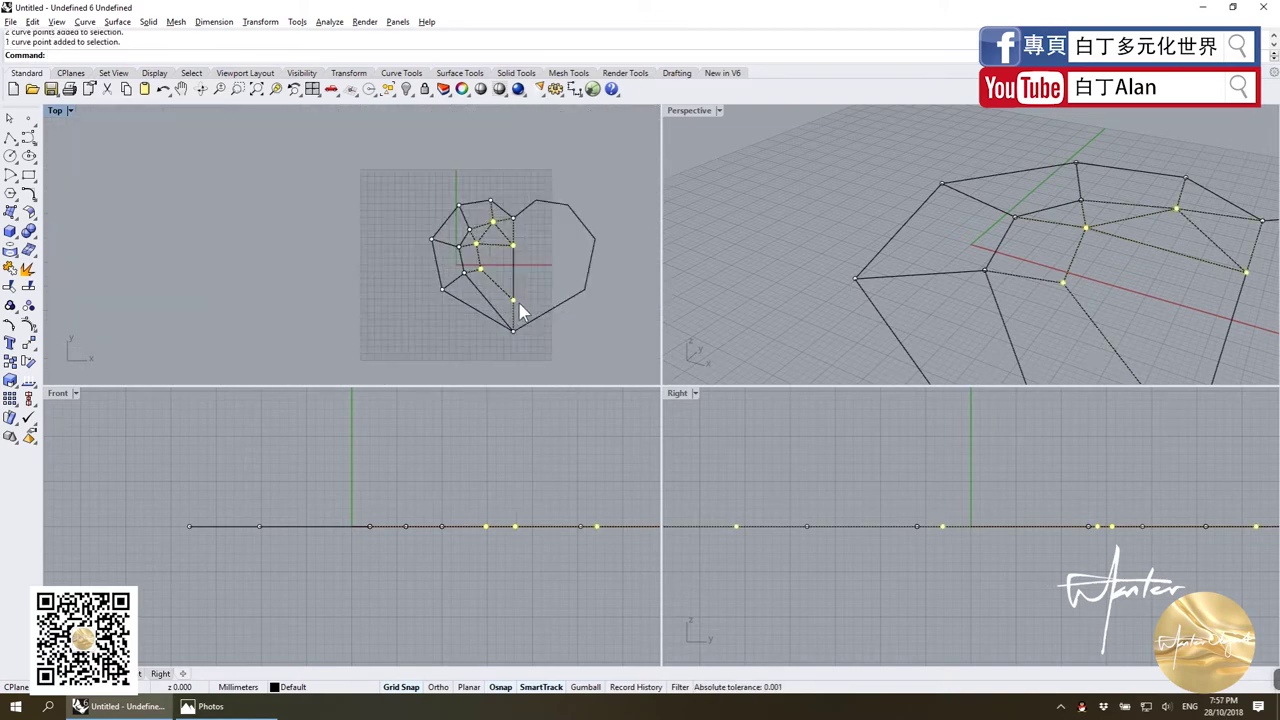
scroll(518, 524, "down", 3)
scroll(453, 479, "down", 2)
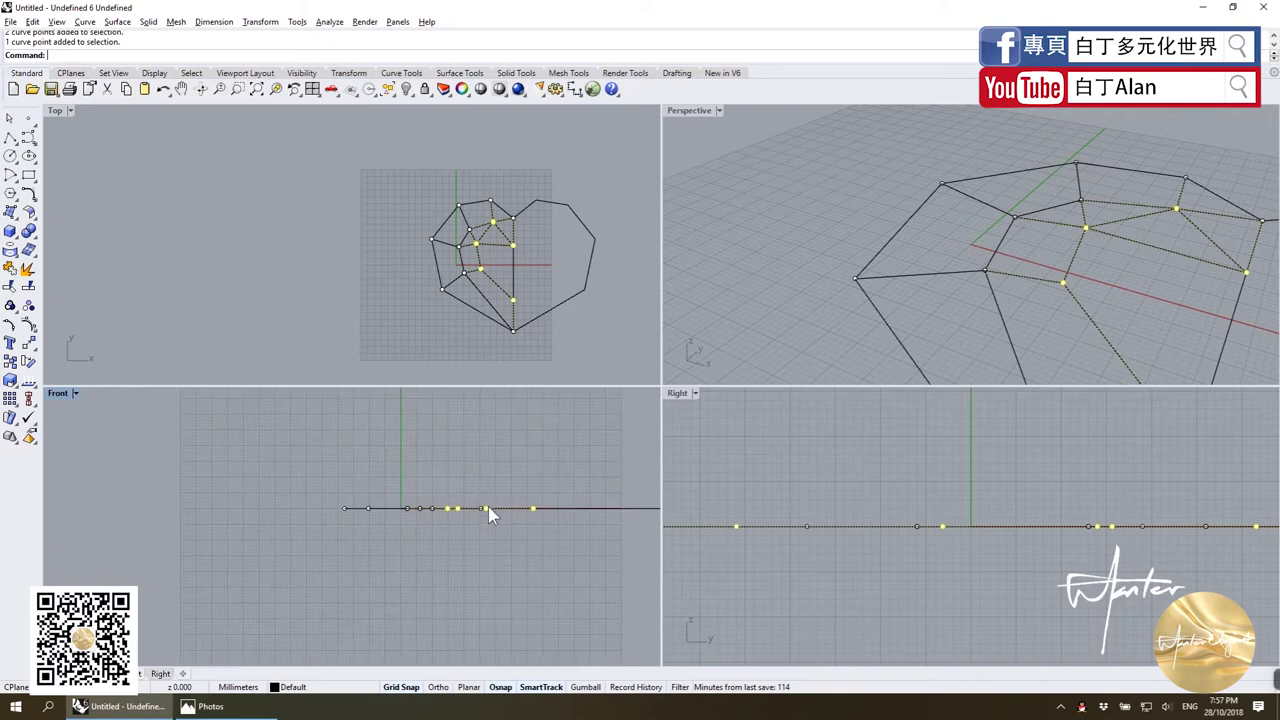
left_click_drag(490, 514, 491, 449)
key("ctrl+z")
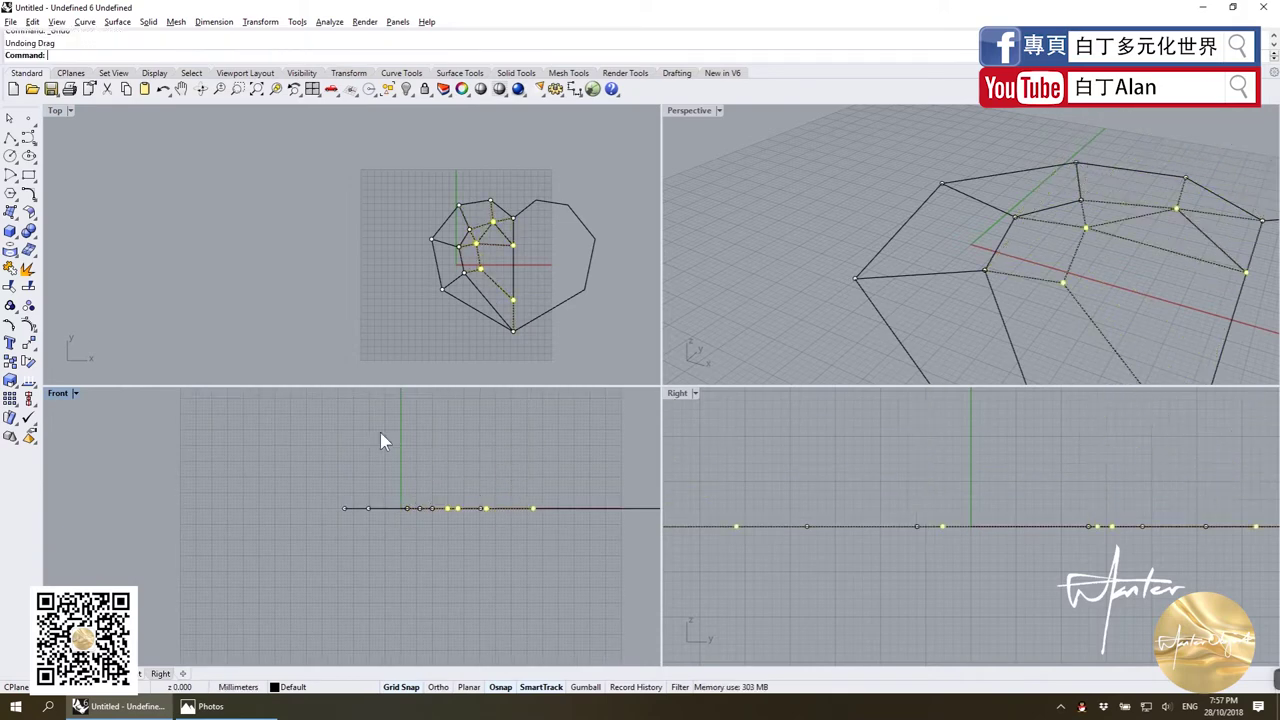
Move the selected vertices 50 units upward.
left_click(29, 346)
left_click(533, 508)
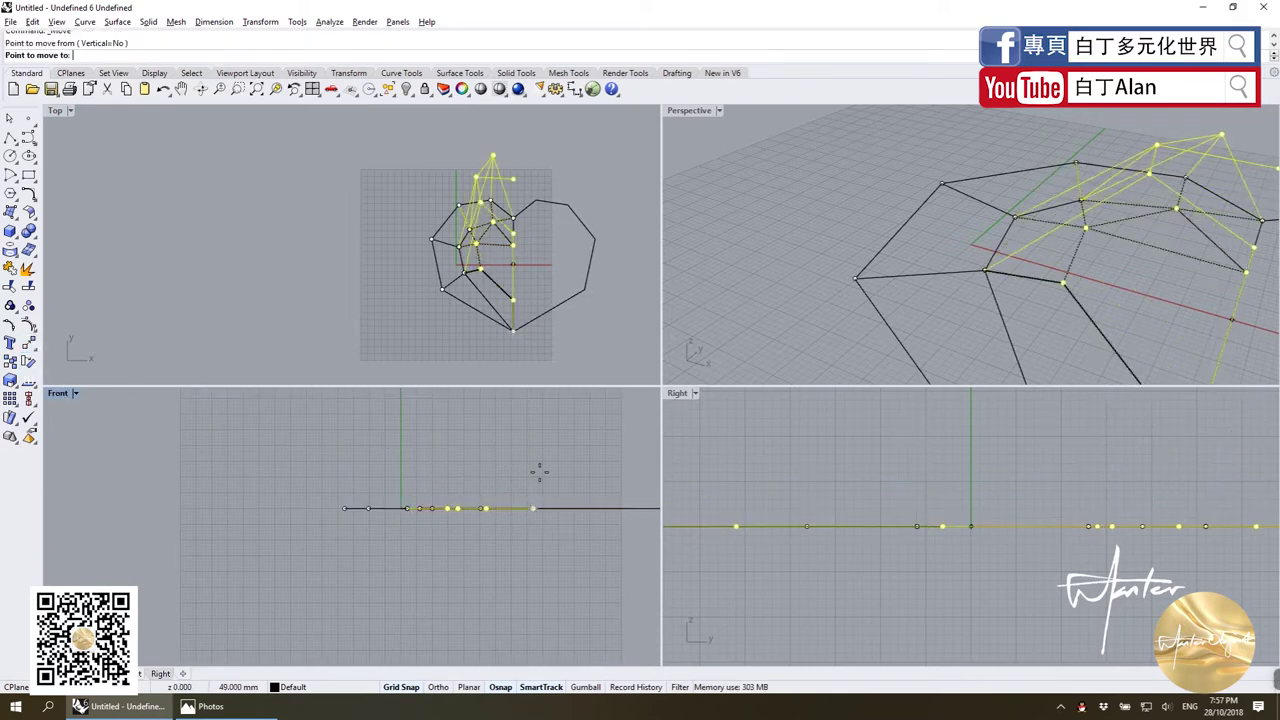
type("50")
key("Return")
Clear the selection, orbit the Perspective view, and compare the wireframe with the reference photo.
scroll(540, 455, "down", 2)
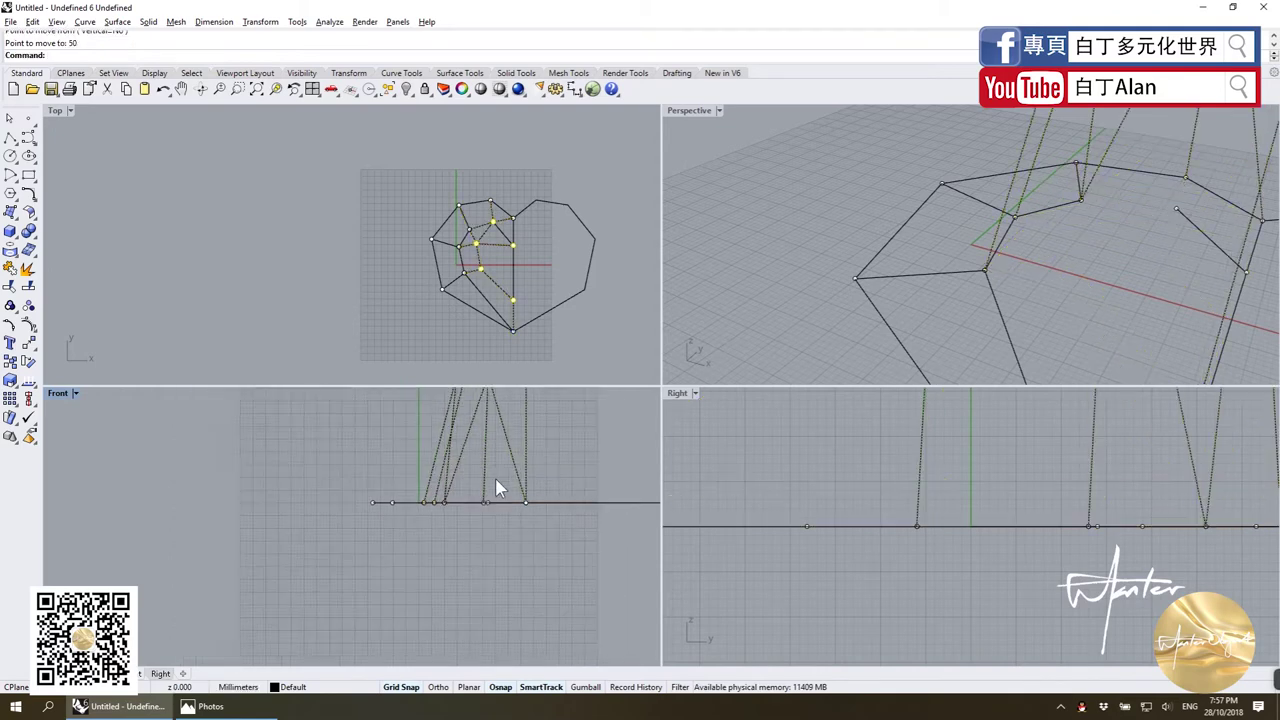
scroll(538, 449, "down", 2)
left_click(538, 451)
scroll(952, 304, "down", 5)
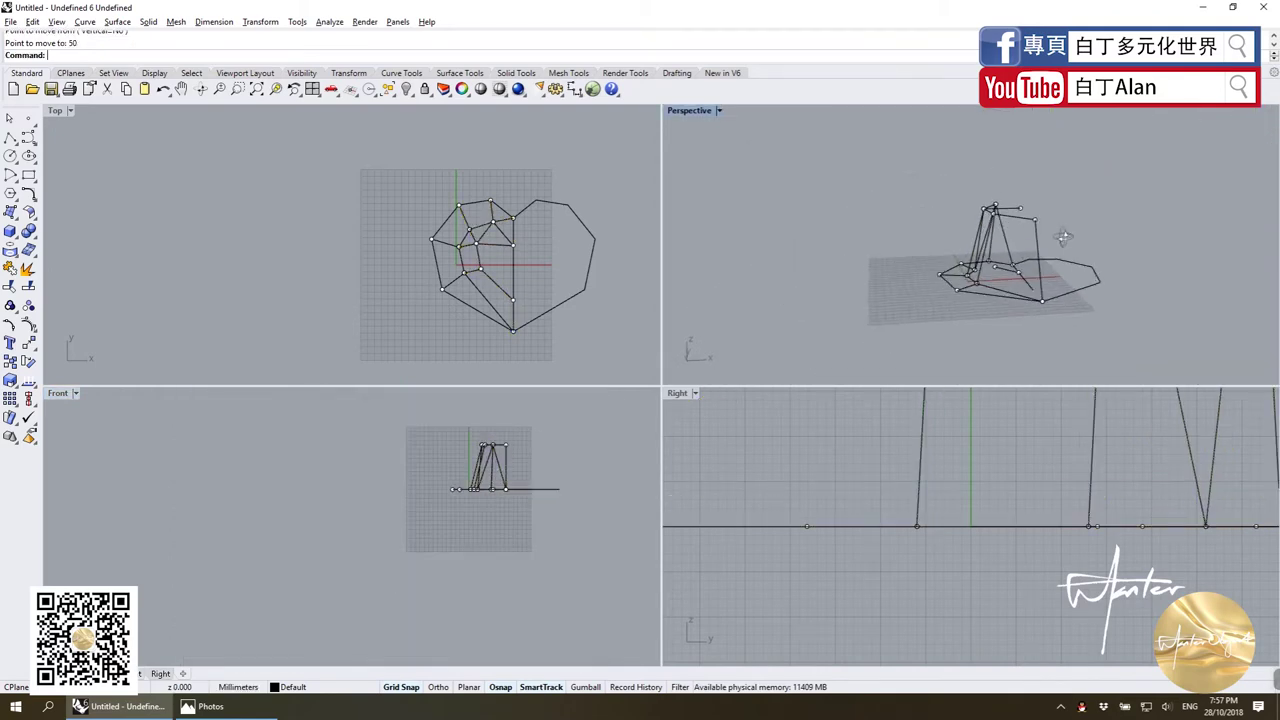
mouse_move(952, 304)
right_mouse_down()
mouse_move(1050, 265)
mouse_move(1020, 220)
mouse_move(1029, 177)
right_mouse_up()
scroll(1050, 265, "up", 5)
key("alt+Tab")
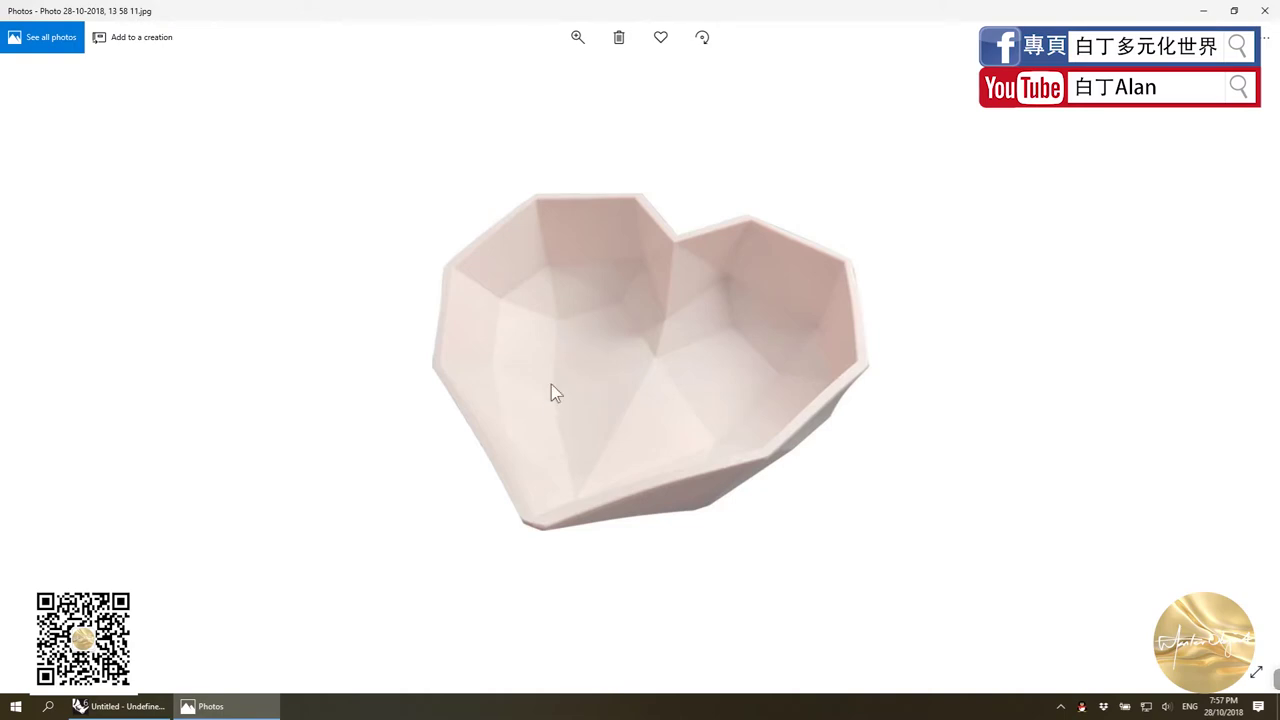
key("alt+Tab")
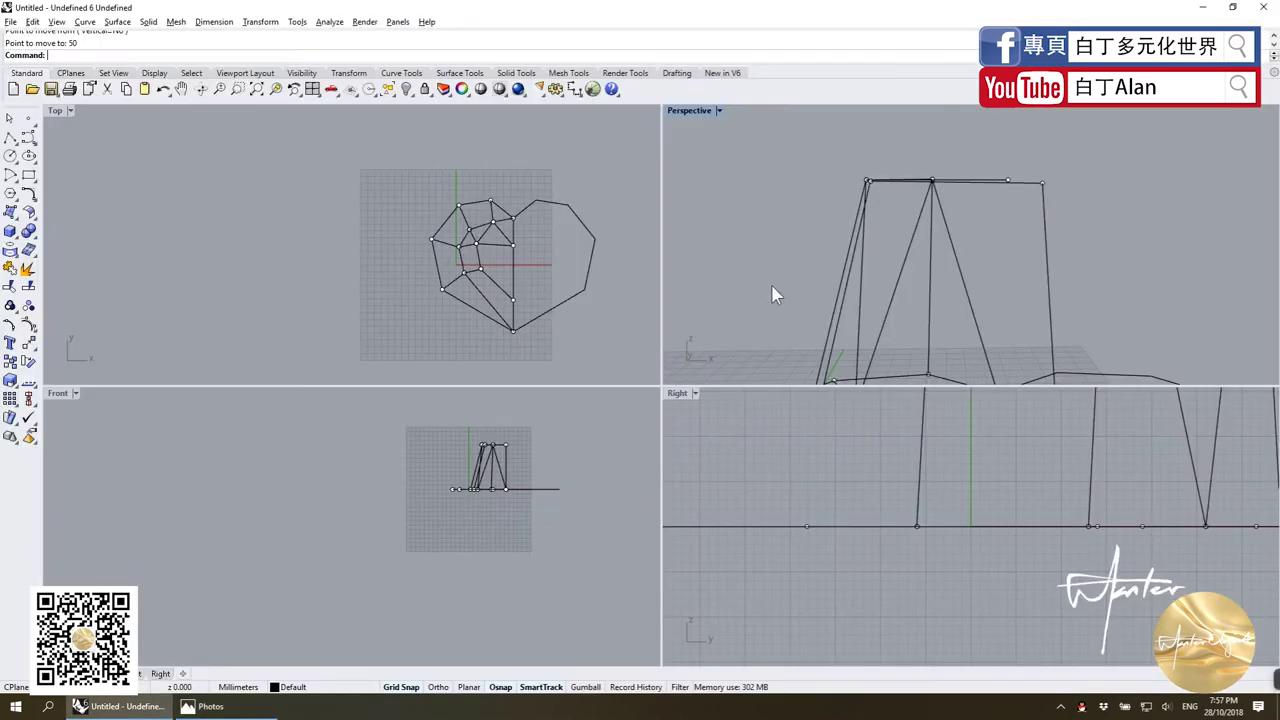
scroll(510, 250, "up", 2)
mouse_move(990, 188)
right_mouse_down()
mouse_move(985, 212)
mouse_move(1006, 177)
right_mouse_up()
scroll(1001, 203, "down", 3)
Undo the stray point move, turn off grid snapping, and lower the first centre-line rim point.
left_click_drag(990, 170, 1025, 240)
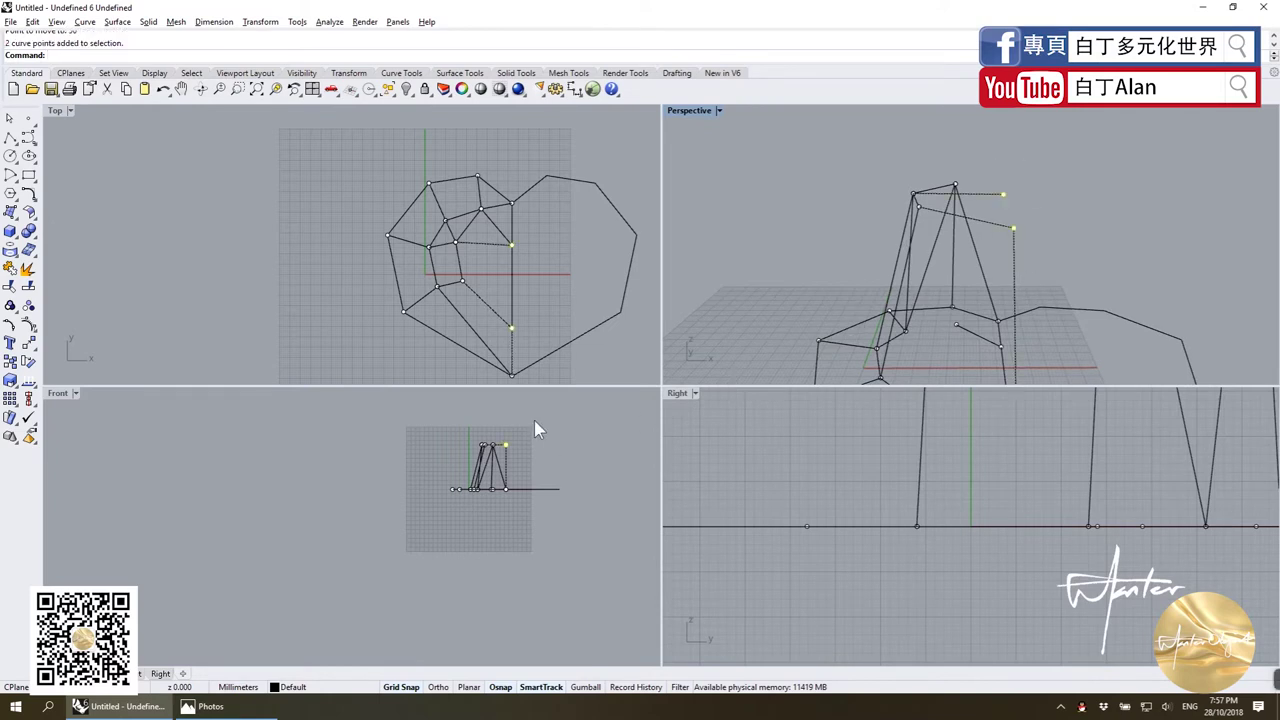
scroll(534, 428, "up", 3)
scroll(497, 440, "up", 3)
left_click_drag(481, 425, 488, 450)
key("ctrl+z")
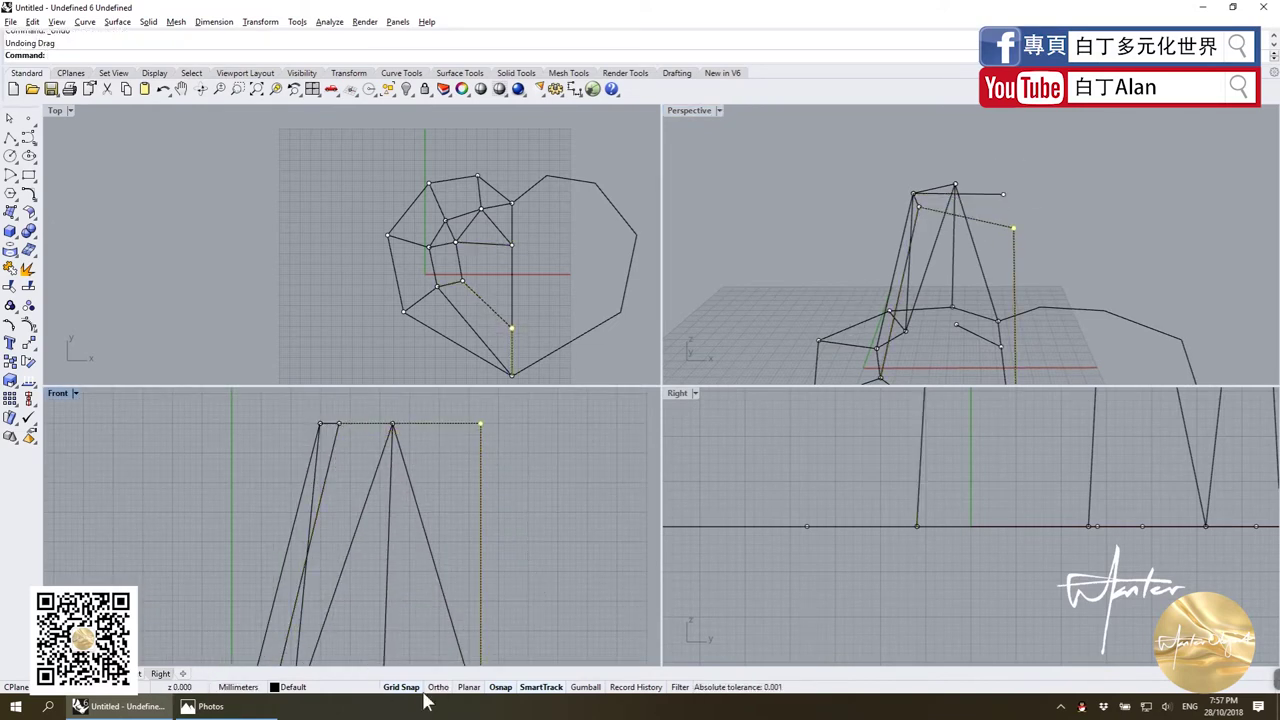
left_click(404, 690)
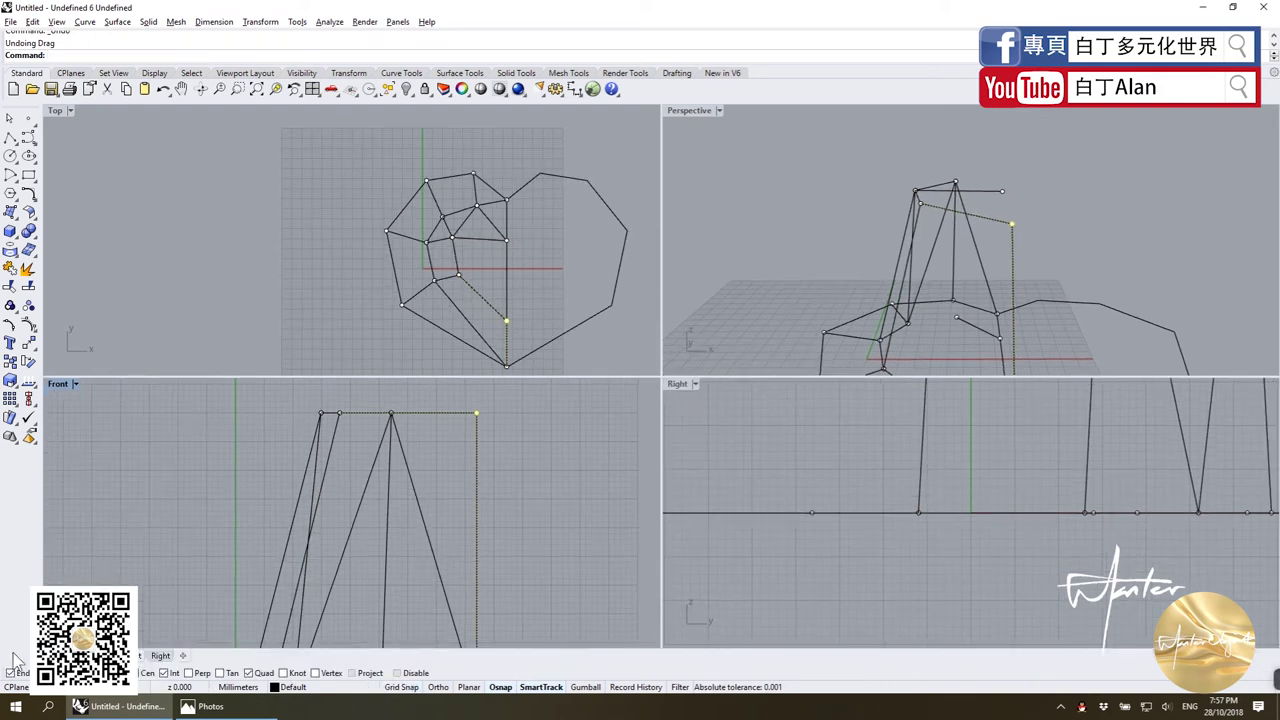
left_click_drag(476, 413, 491, 441, "shift")
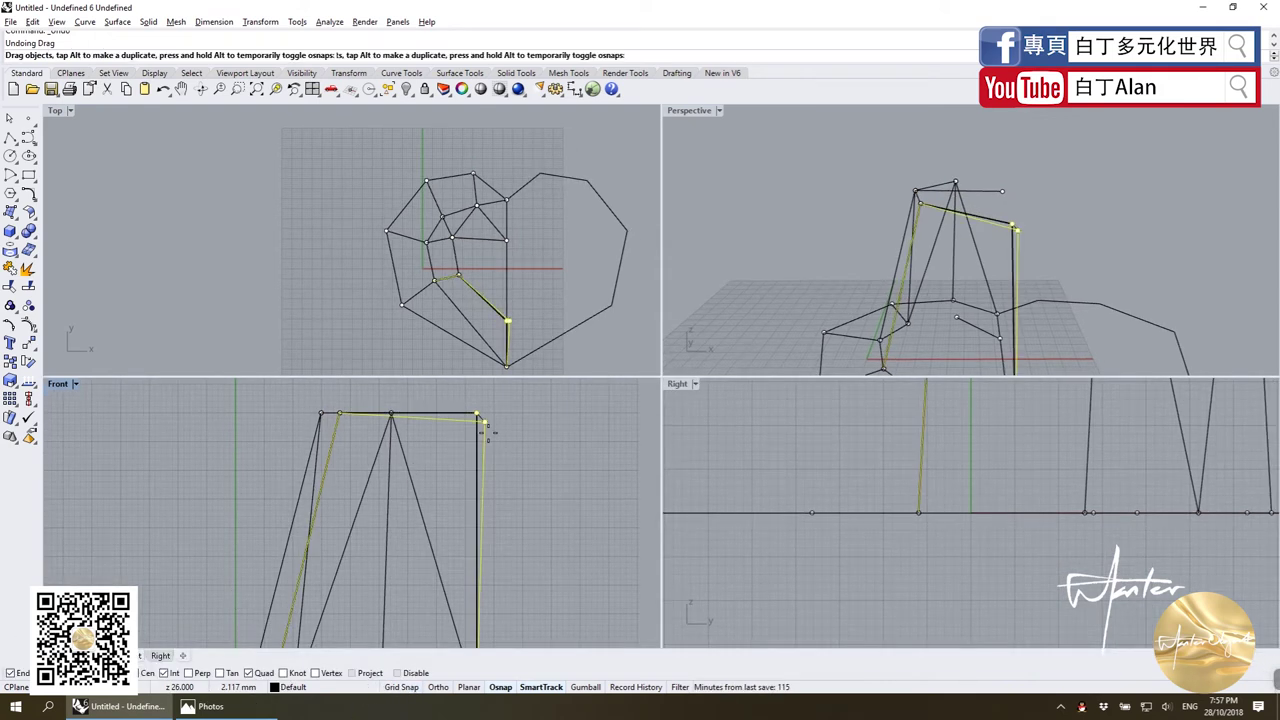
key("Escape")
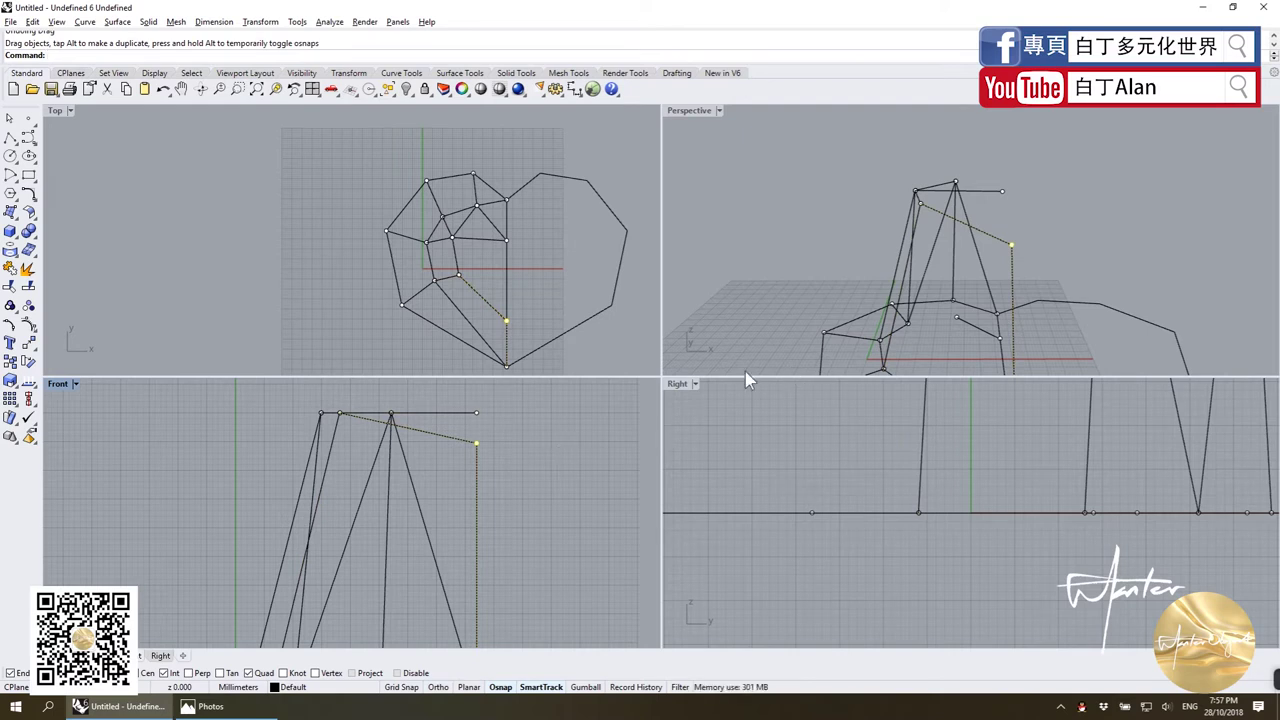
Lower the other centre-line rim point to the same height and check it in Perspective.
left_click(1013, 221, "shift")
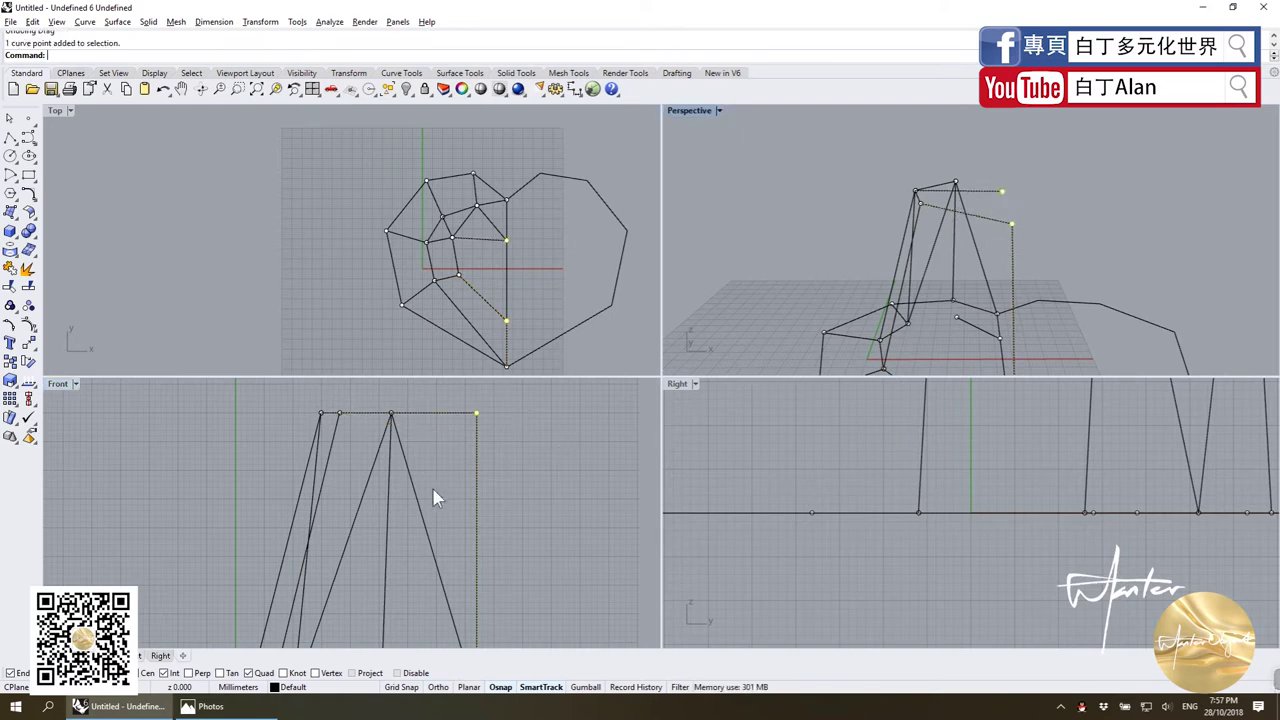
left_click_drag(476, 413, 477, 437)
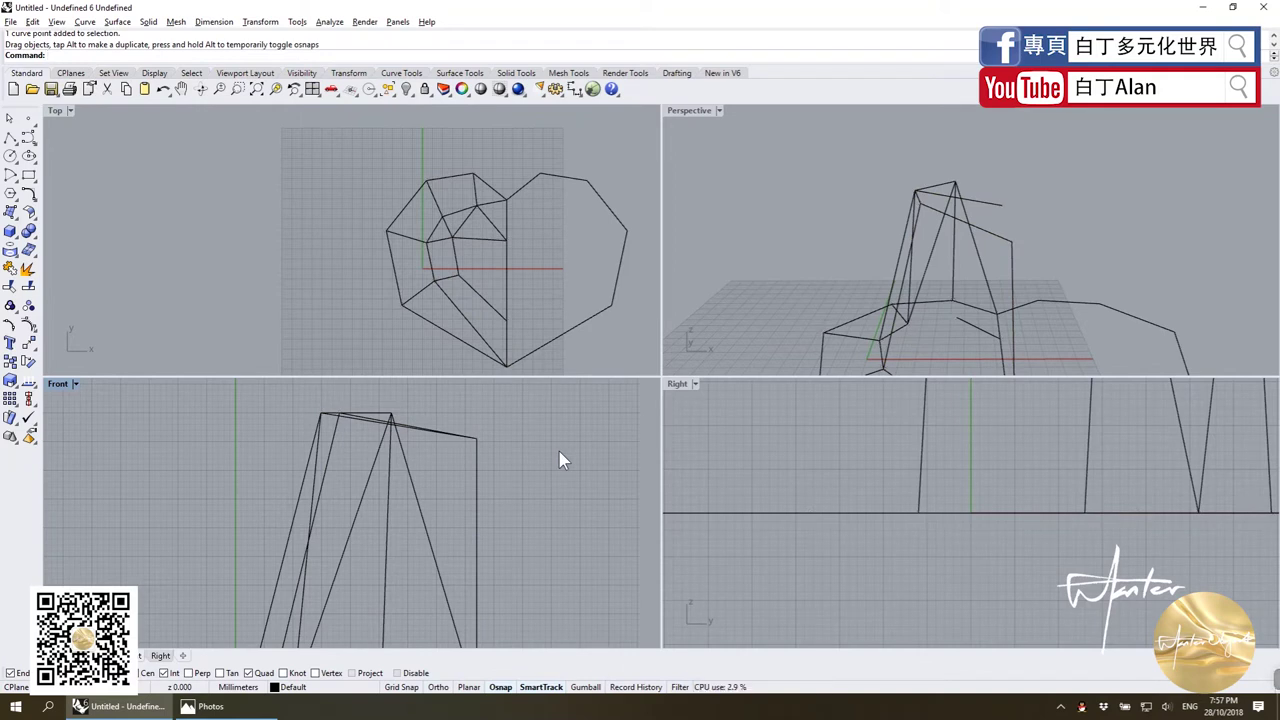
mouse_move(700, 295)
right_mouse_down()
mouse_move(971, 208)
mouse_move(850, 260)
right_mouse_up()
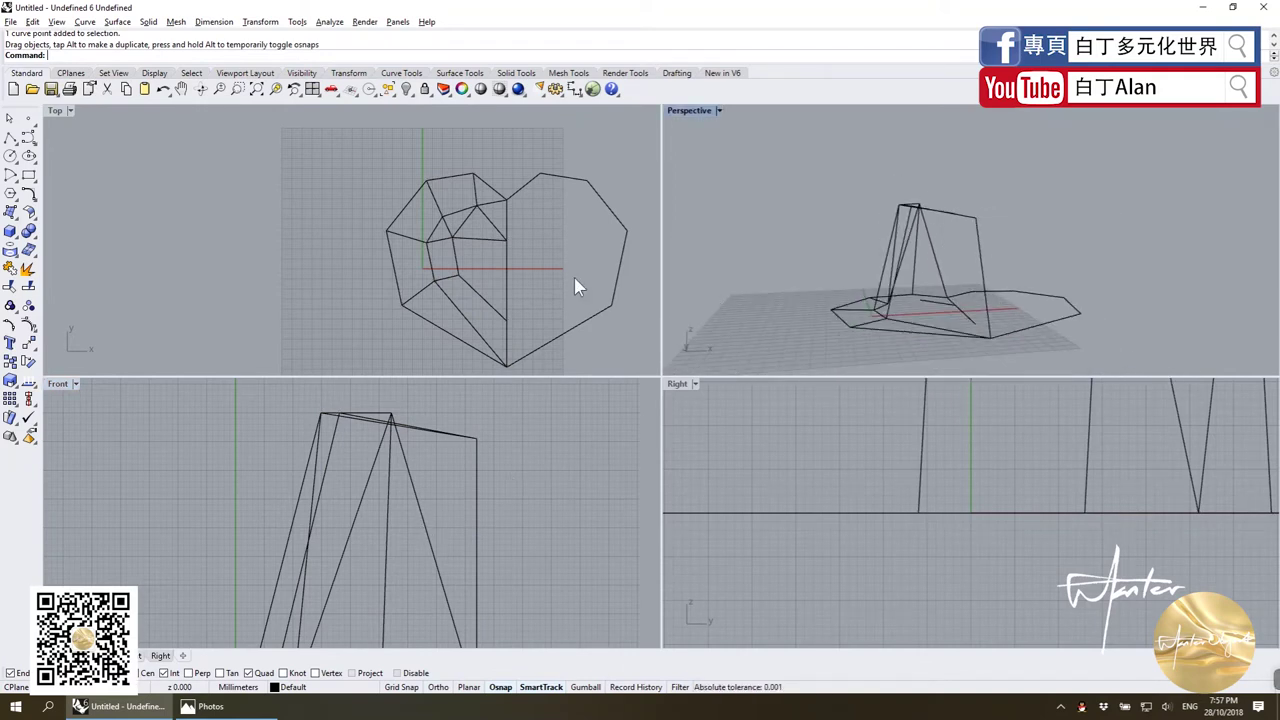
scroll(445, 248, "up", 1)
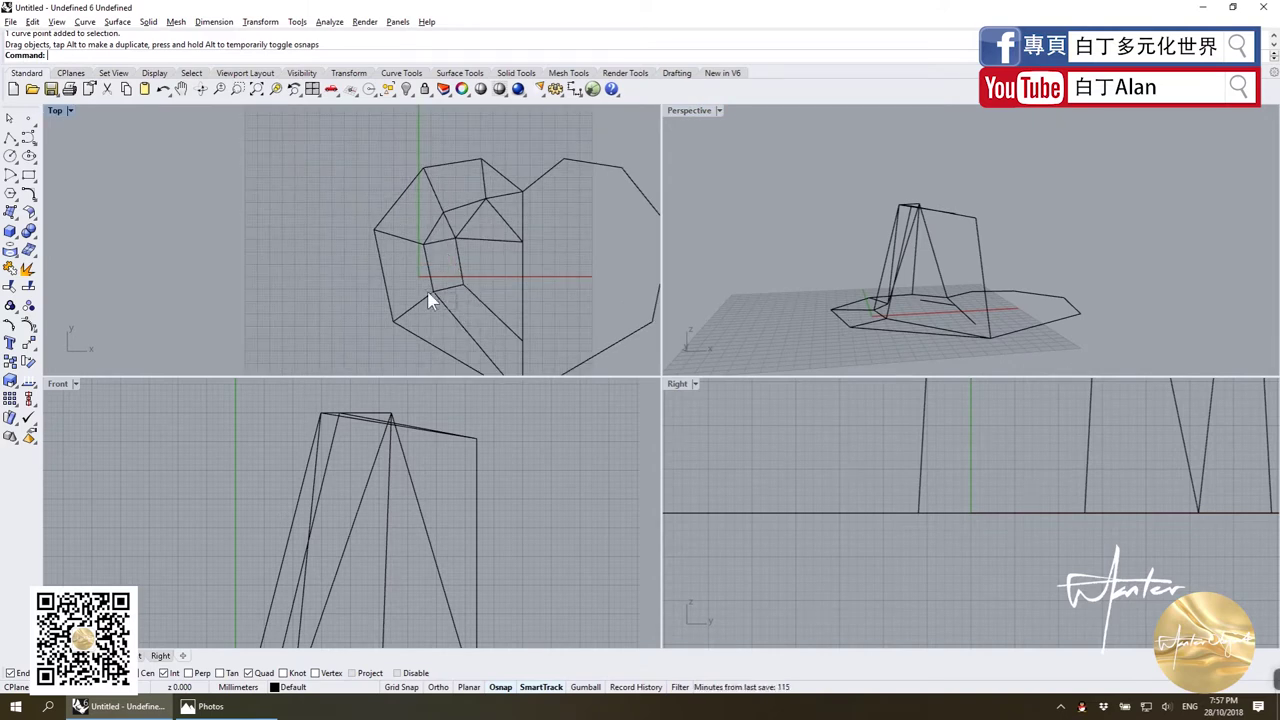
Select the inner frame curves, including the triangle edge lines.
left_click_drag(455, 318, 423, 253)
left_click(420, 236, "shift")
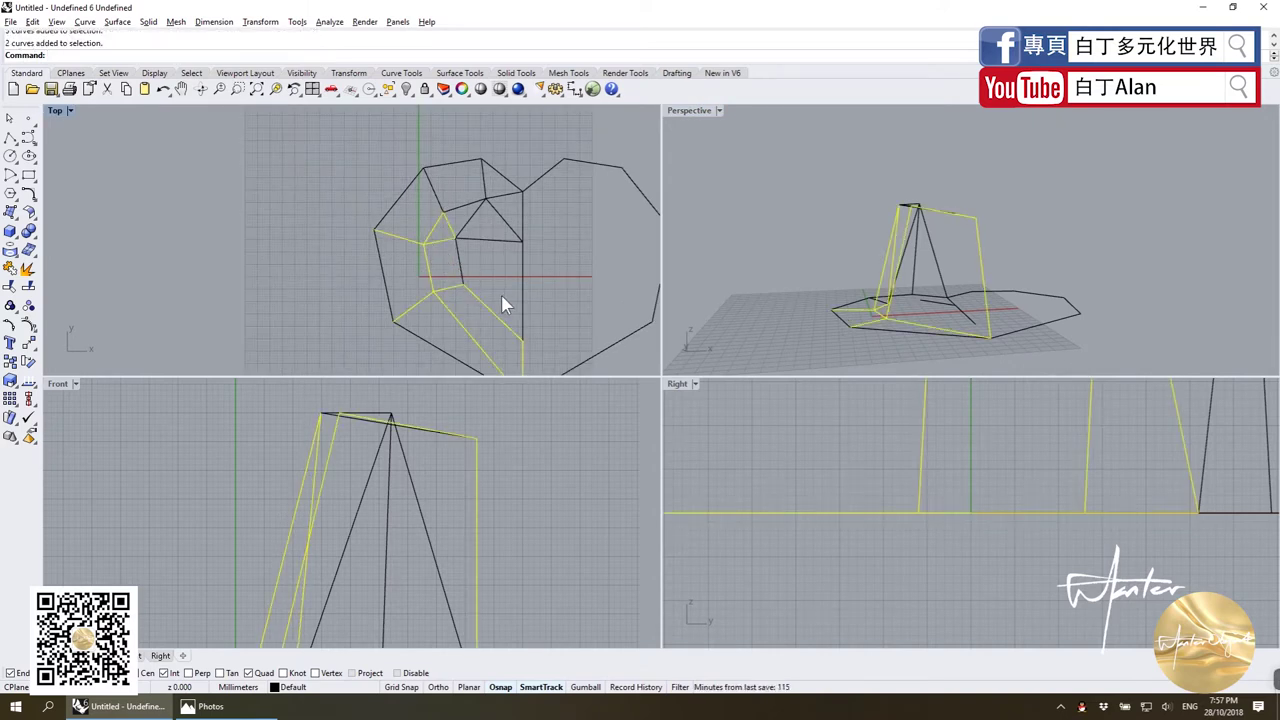
left_click(501, 295, "ctrl")
scroll(448, 220, "up", 2)
scroll(465, 228, "up", 2)
left_click(480, 179, "shift")
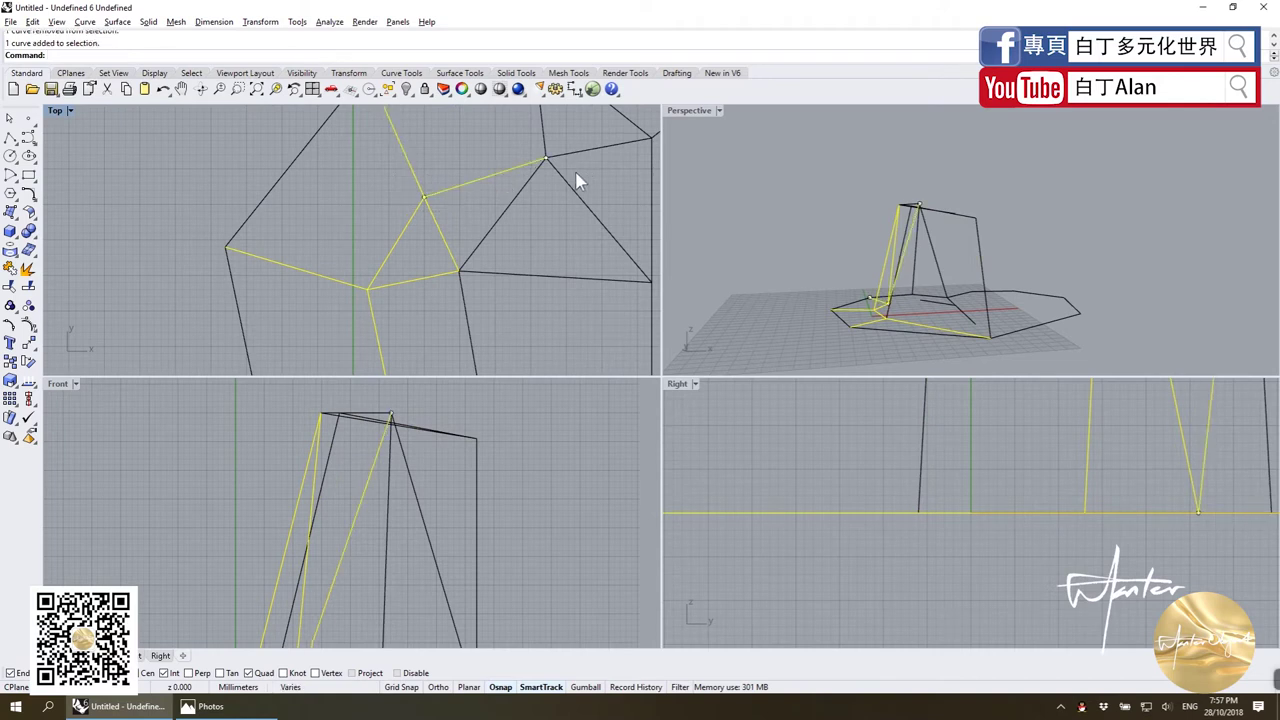
left_click(550, 145, "shift")
left_click(521, 156, "shift")
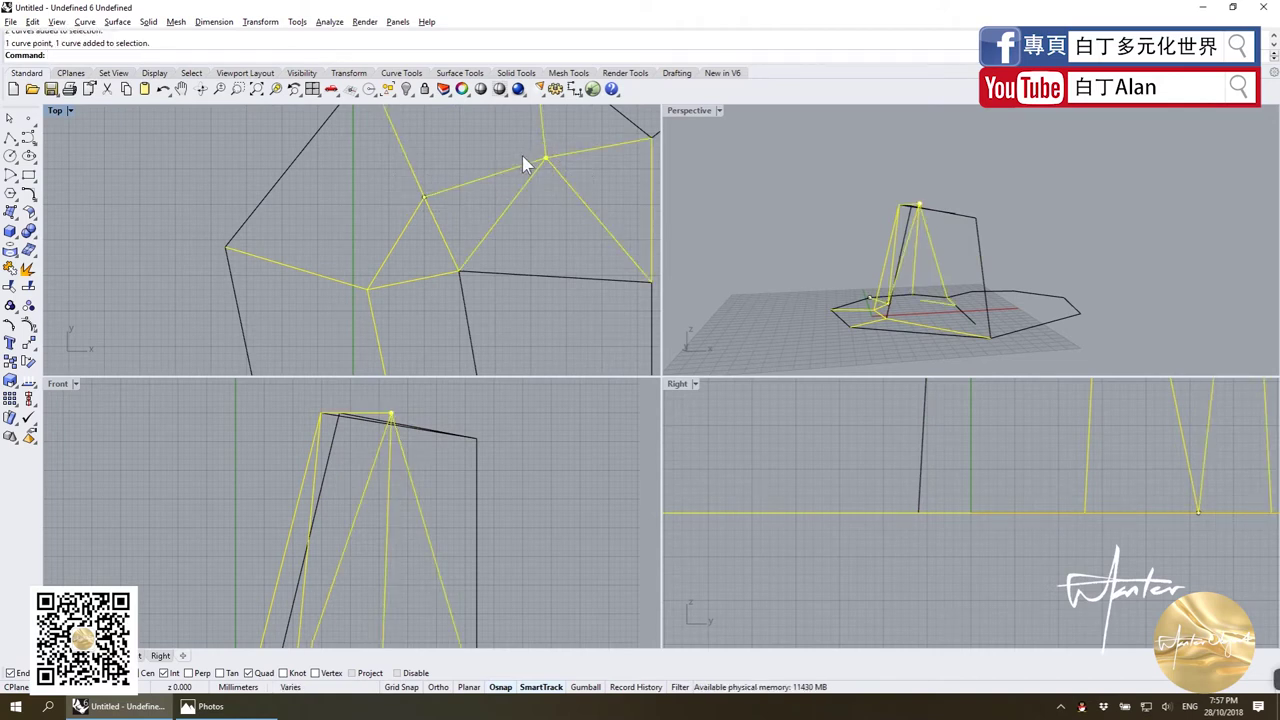
scroll(930, 300, "down", 3)
scroll(930, 300, "down", 2)
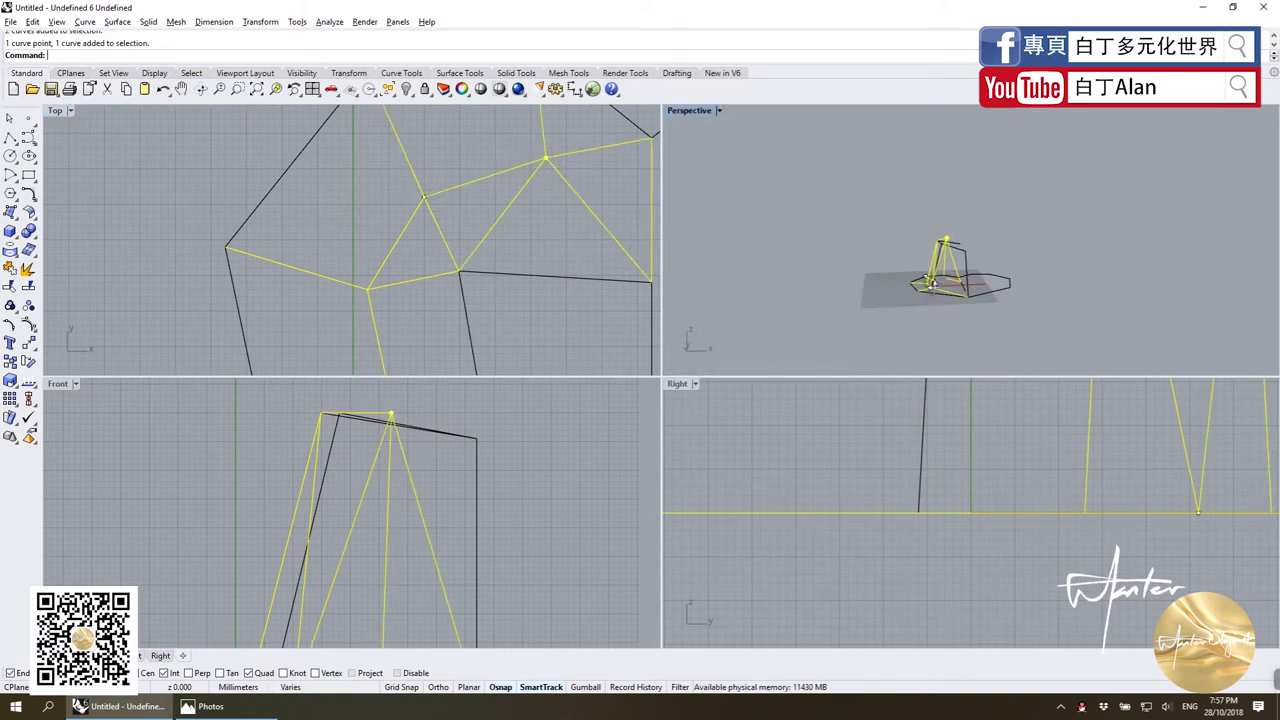
Show the chosen curves' control points and trial-select the shared inner vertices.
key("F10")
left_click(557, 168)
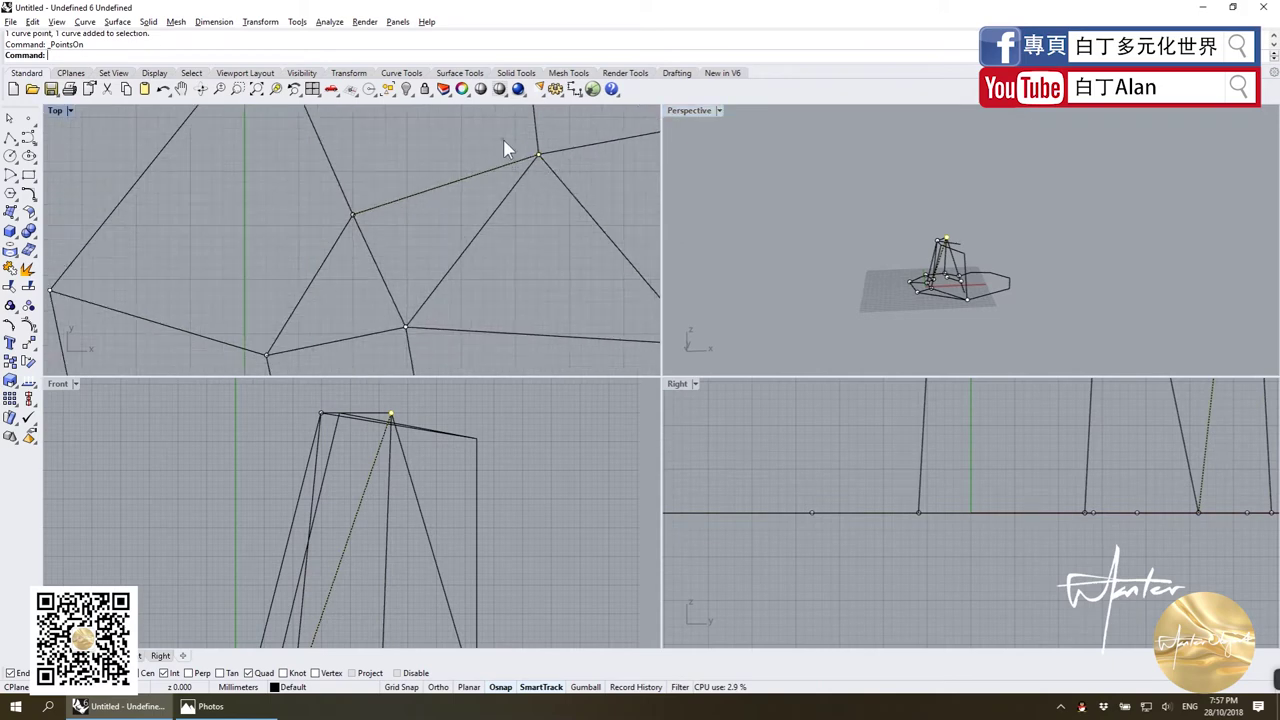
left_click_drag(508, 143, 563, 212)
scroll(563, 212, "down", 1)
left_click(471, 206, "shift")
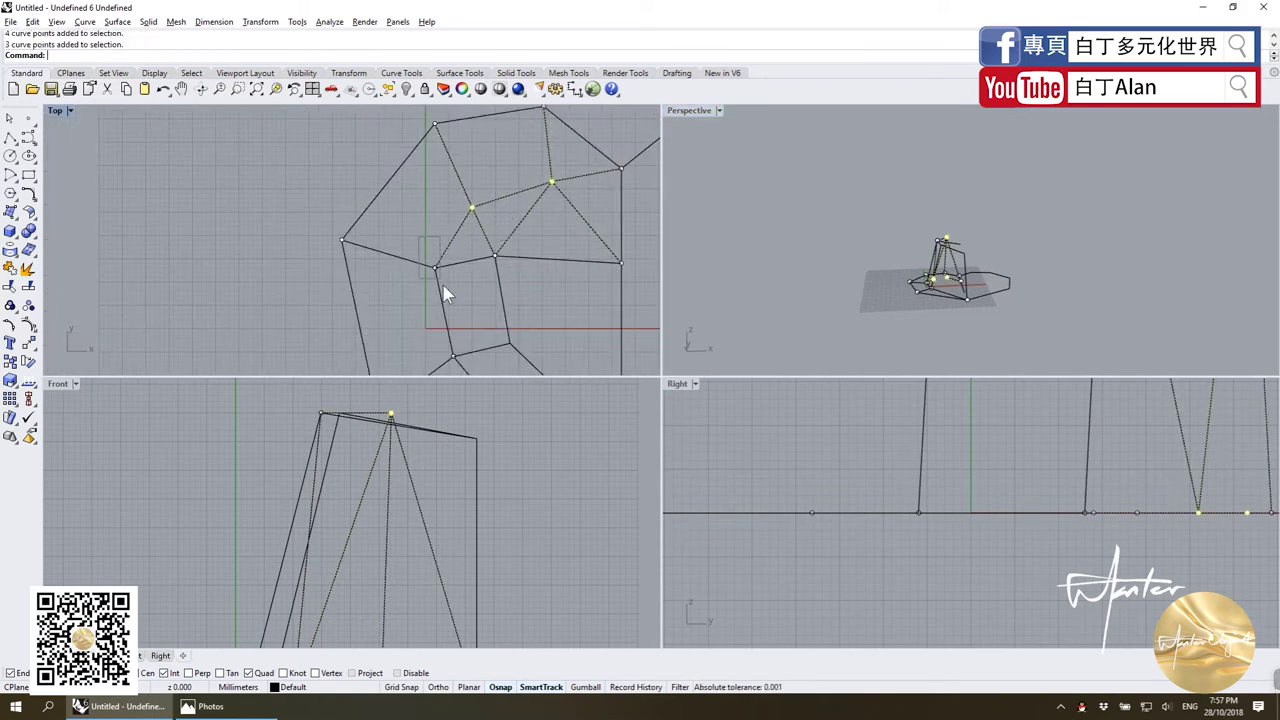
left_click(436, 267, "shift")
scroll(438, 228, "down", 1)
scroll(425, 290, "up", 2)
scroll(430, 300, "down", 2)
scroll(443, 291, "down", 1)
scroll(381, 487, "down", 4)
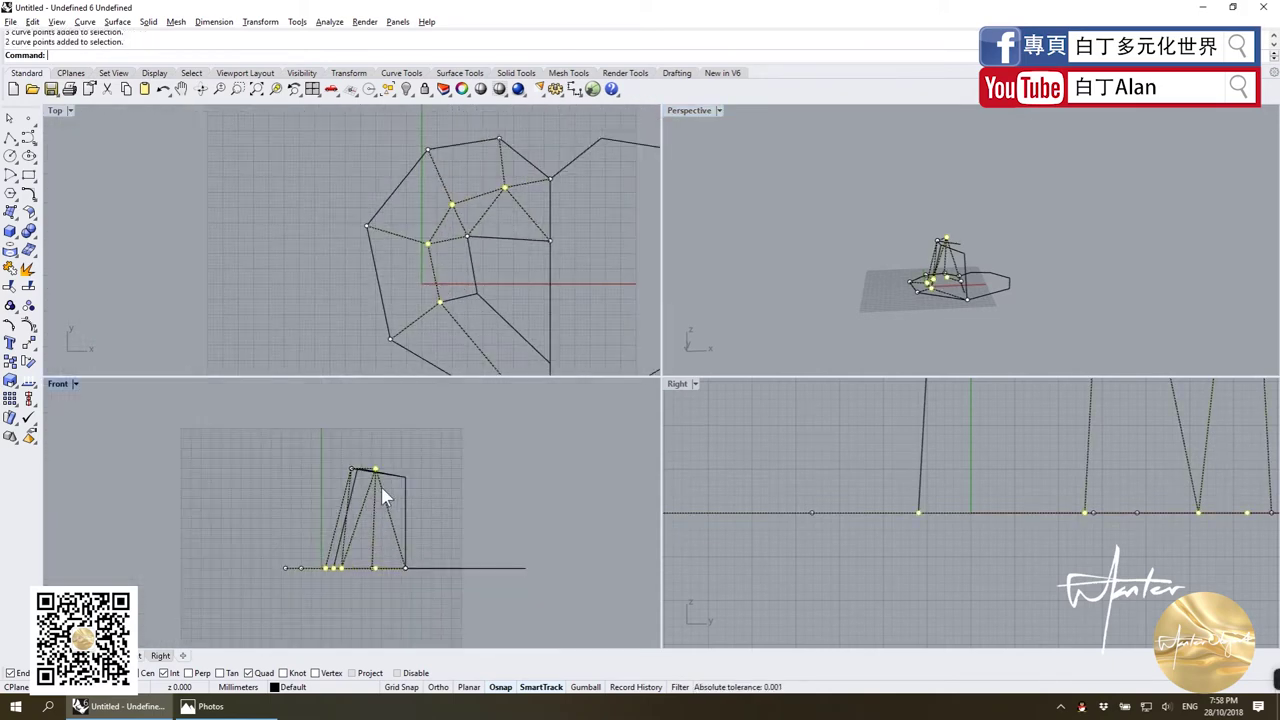
scroll(371, 486, "up", 2)
scroll(415, 458, "up", 2)
scroll(430, 457, "down", 2)
scroll(950, 537, "down", 2)
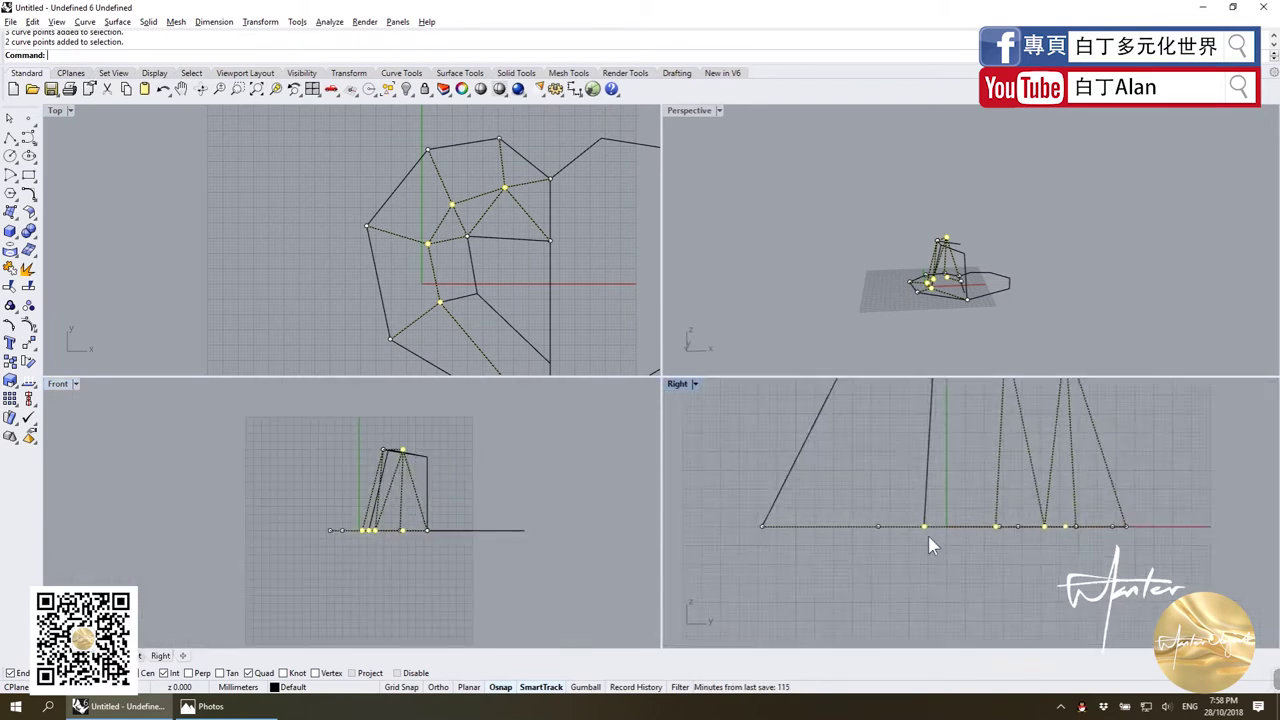
scroll(950, 537, "down", 2)
key("Escape")
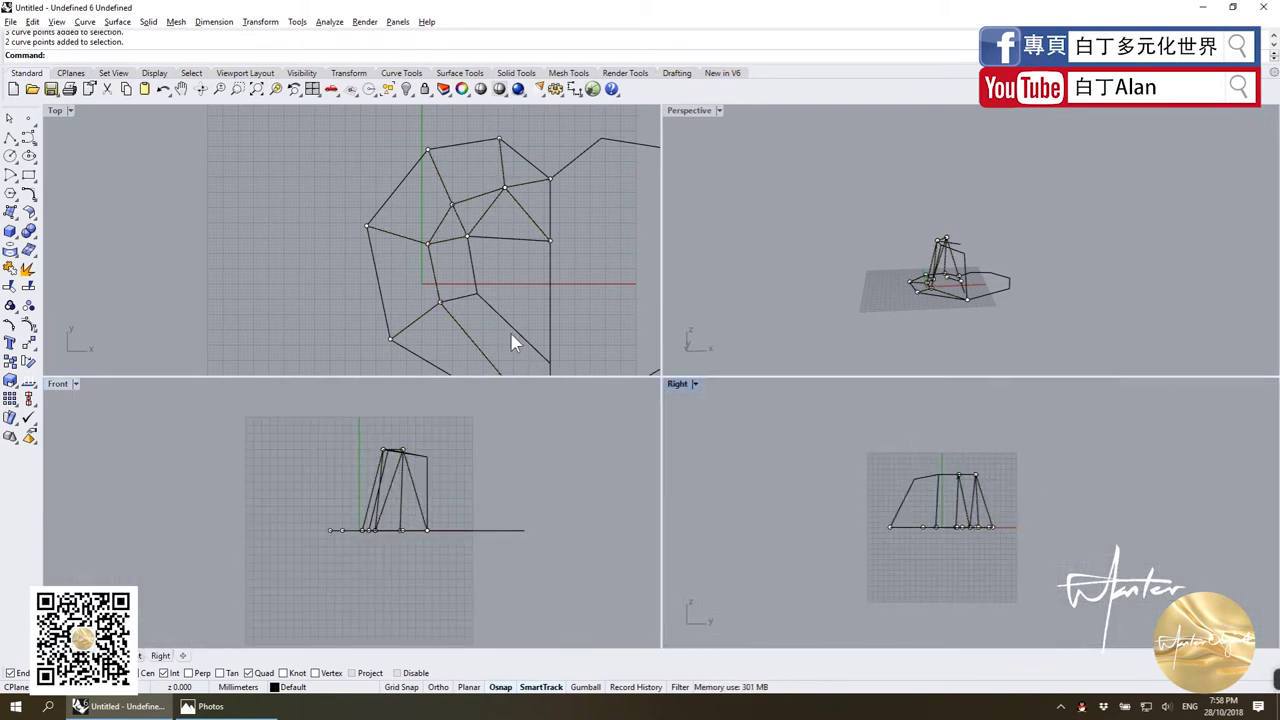
Try raising two inner vertices, then undo the move.
left_click(427, 243)
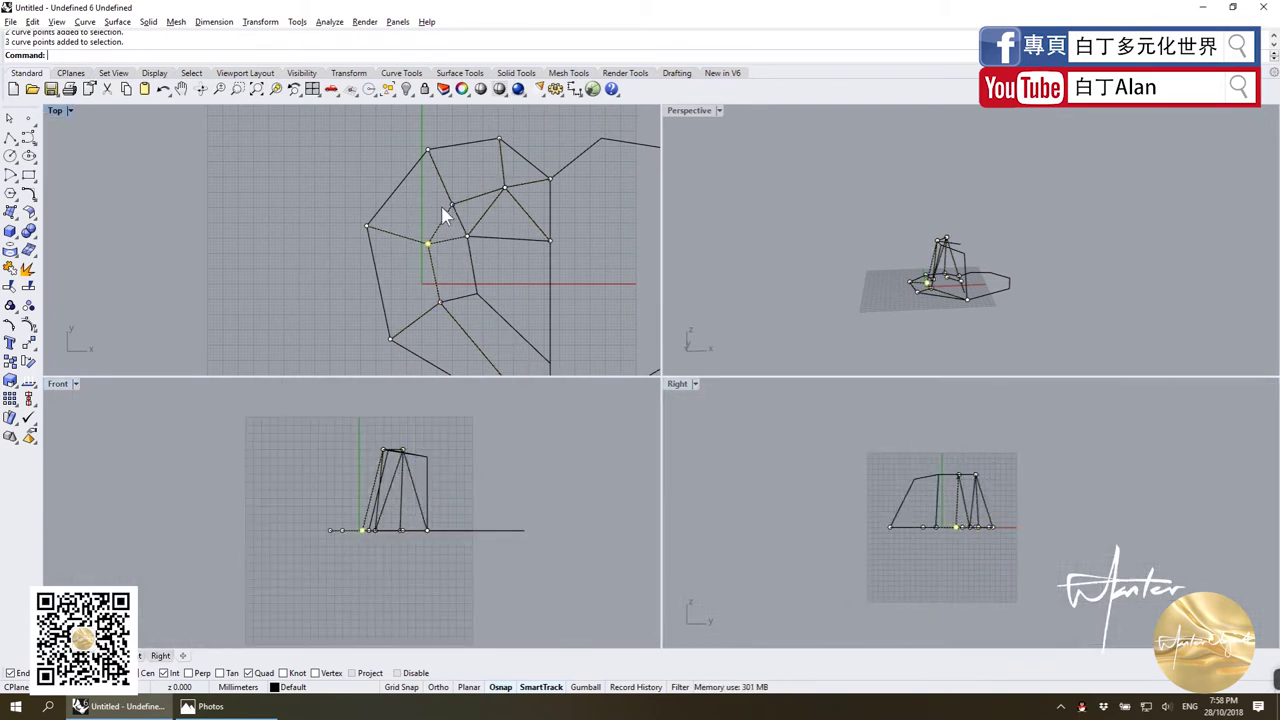
left_click(504, 188, "shift")
scroll(372, 525, "up", 3)
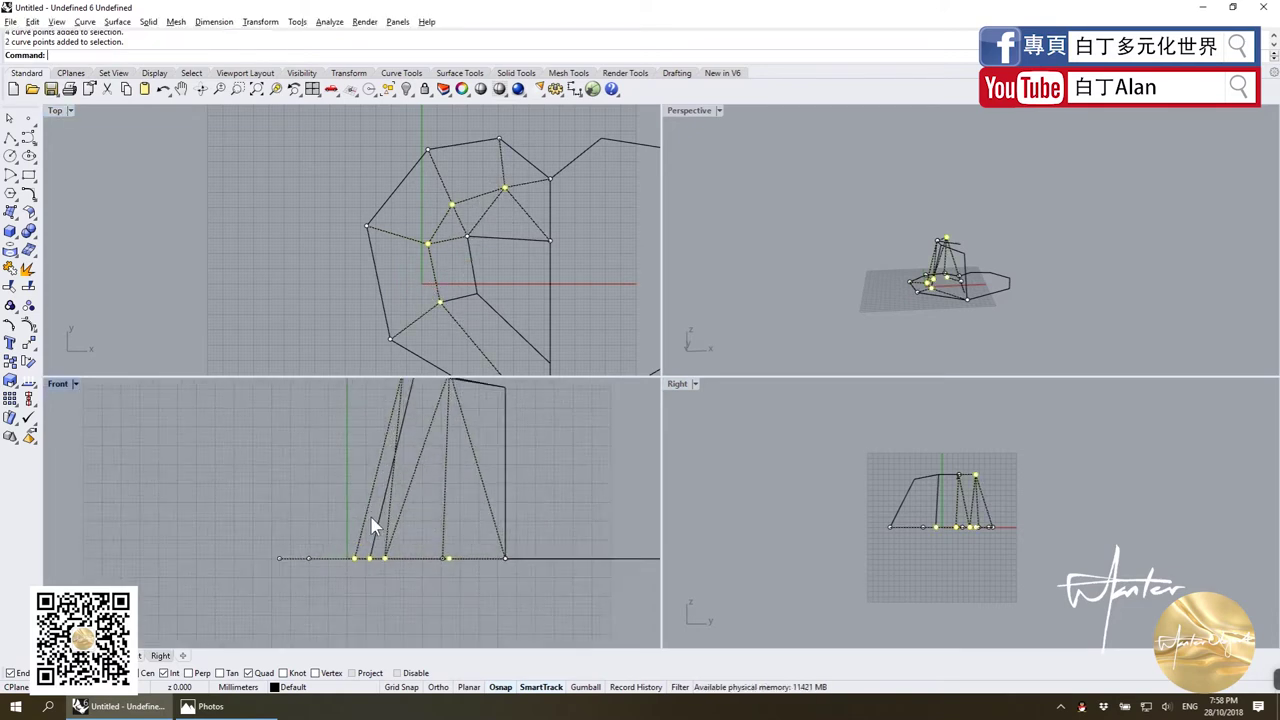
left_click_drag(354, 563, 354, 427)
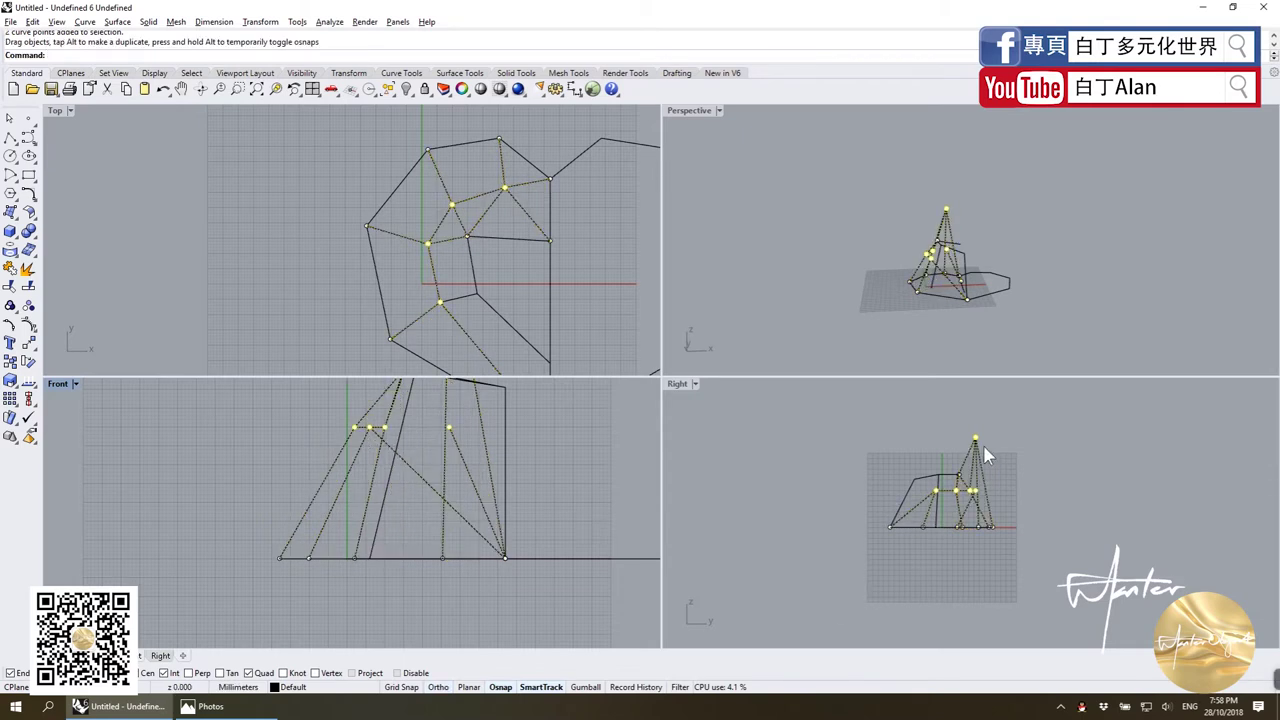
key("ctrl+z")
Select the inner vertices, excluding the apex, and lift them straight up to mid-height.
scroll(988, 491, "up", 3)
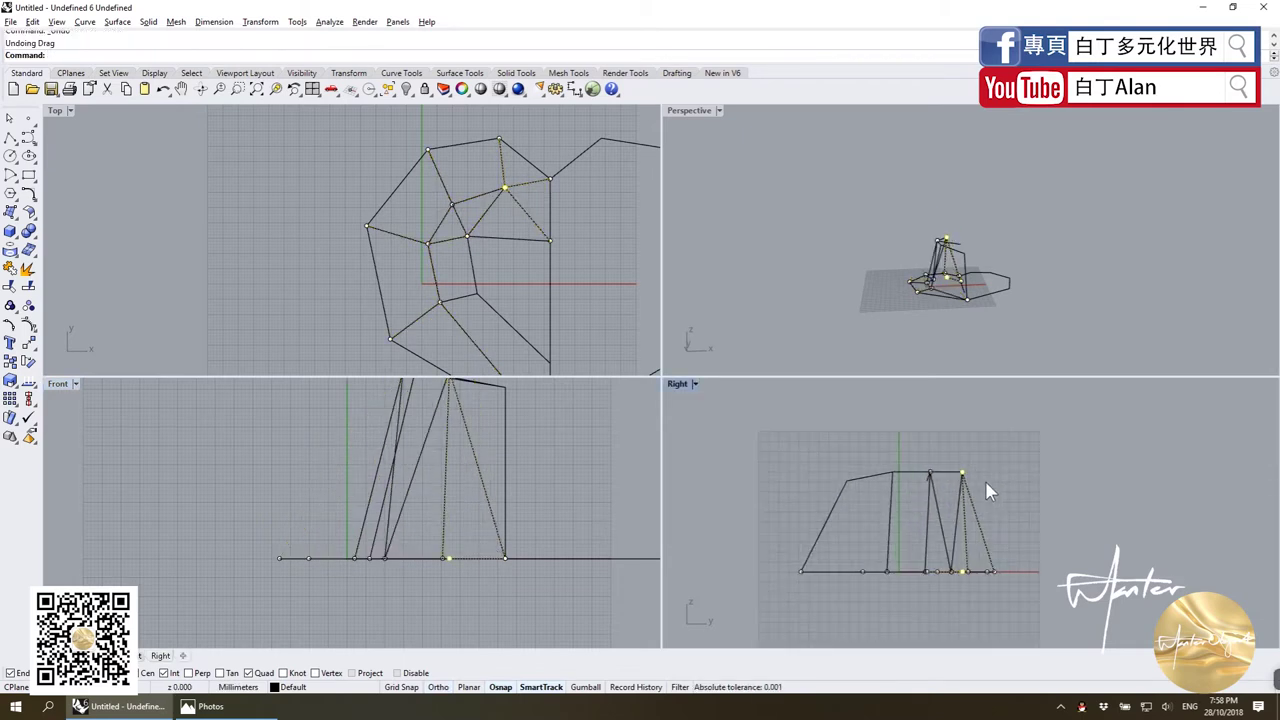
left_click(962, 472, "ctrl")
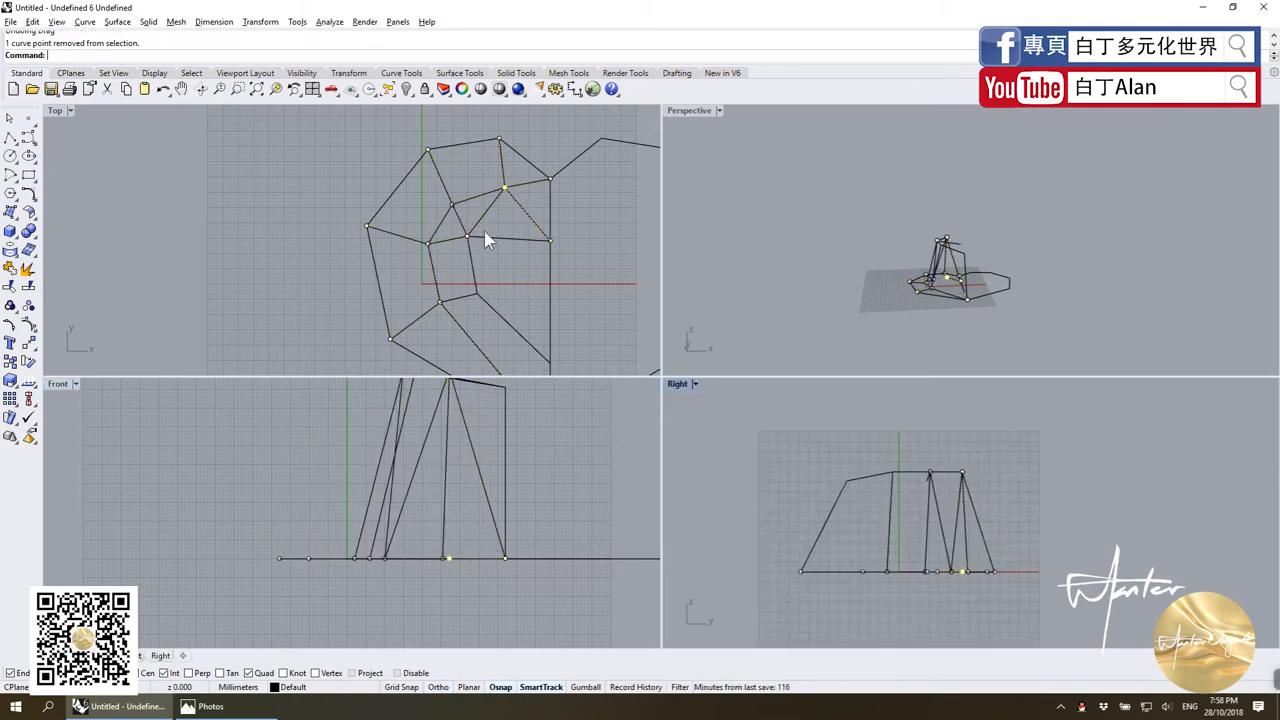
left_click(452, 205)
left_click(427, 243, "shift")
left_click(426, 293, "shift")
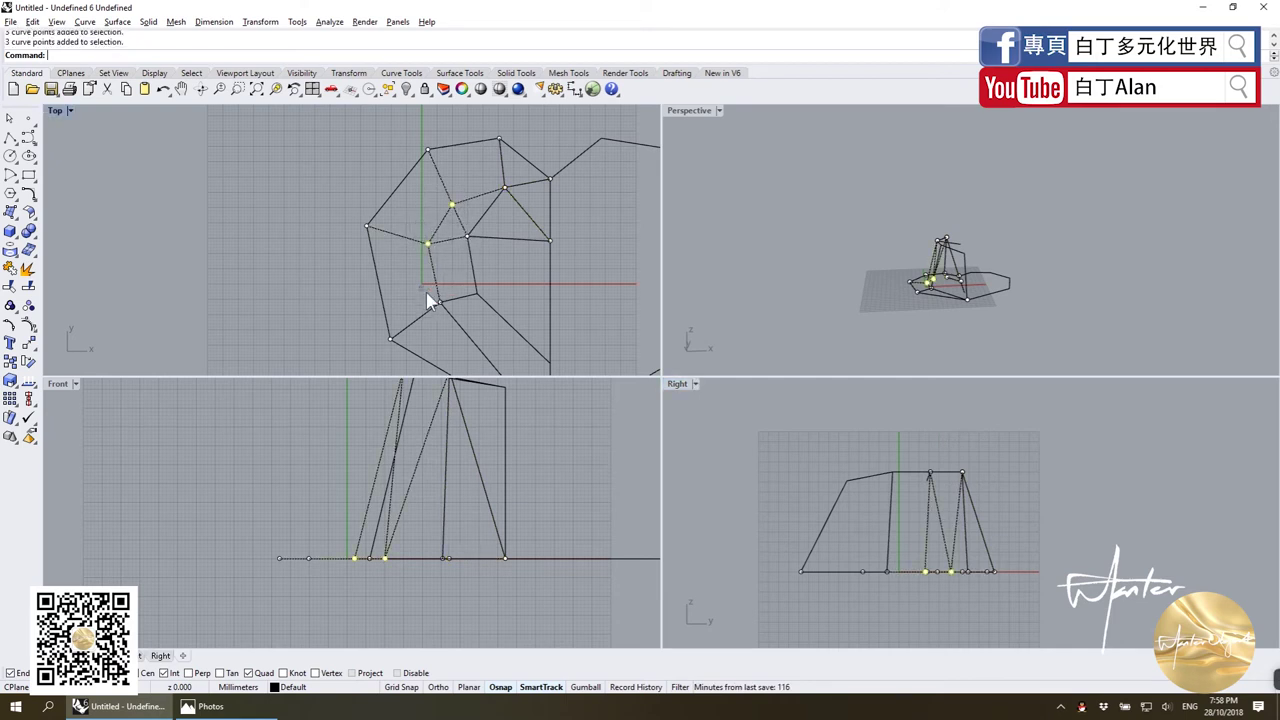
left_click(505, 188, "shift")
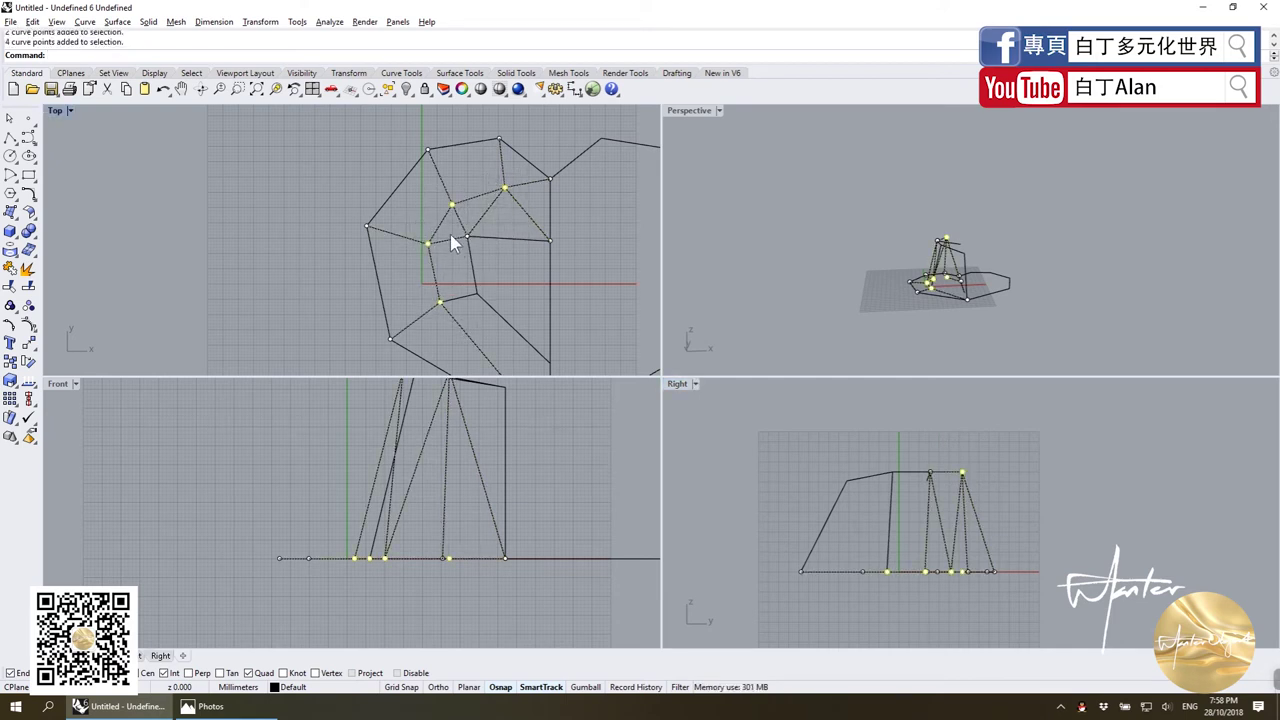
left_click(946, 242, "shift")
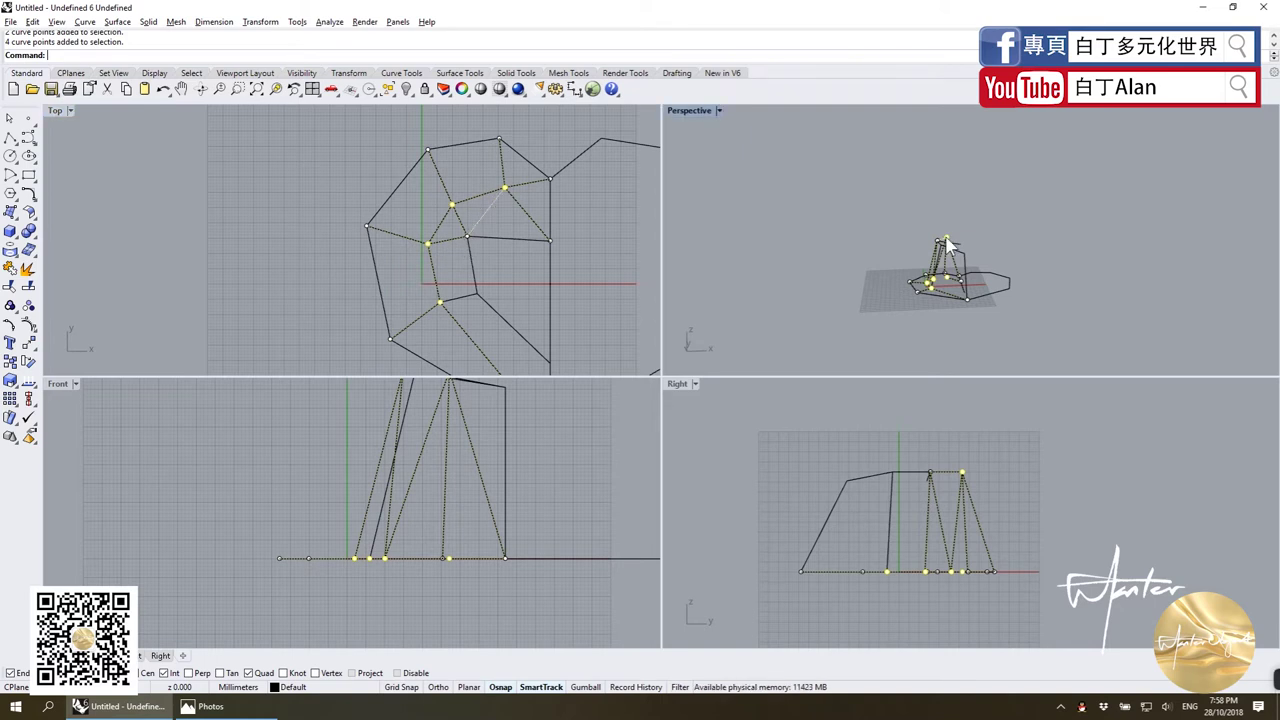
left_click(975, 258)
left_click(952, 244, "ctrl")
left_click(950, 244, "ctrl")
left_click(936, 451)
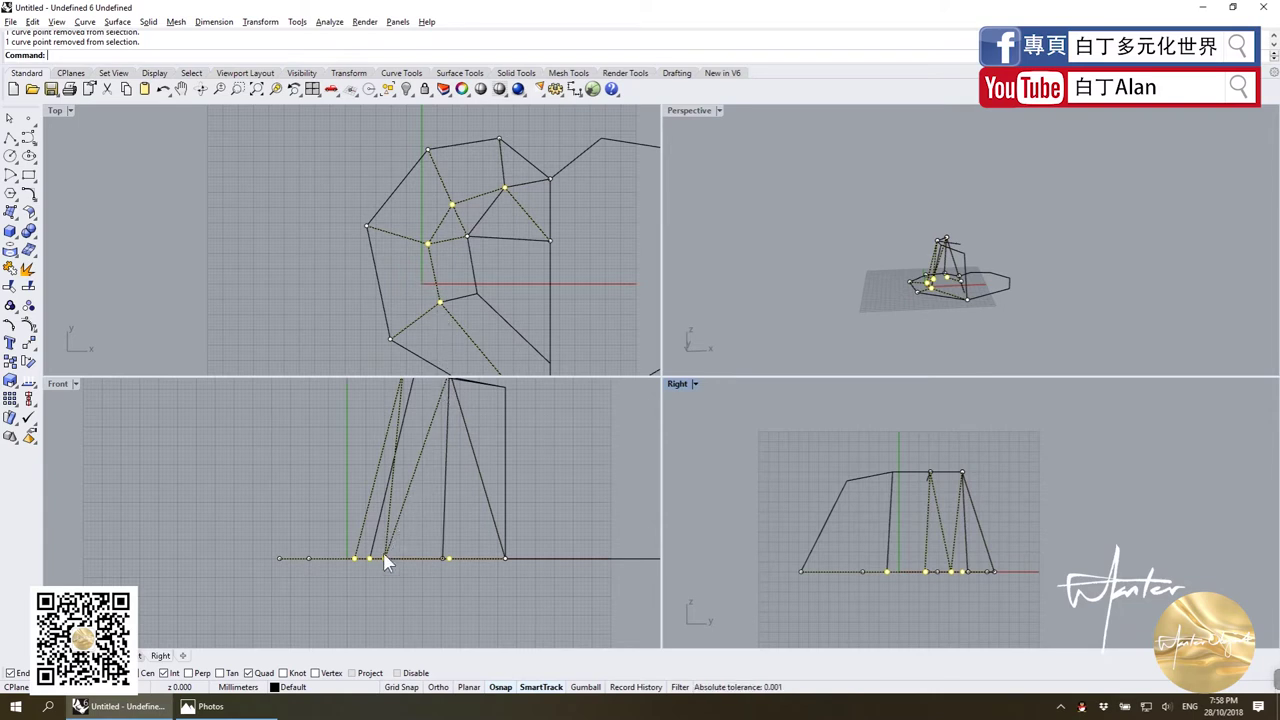
left_click_drag(385, 557, 377, 423)
scroll(950, 280, "up", 2)
Move an edge control point up onto the rim vertex.
scroll(950, 280, "up", 2)
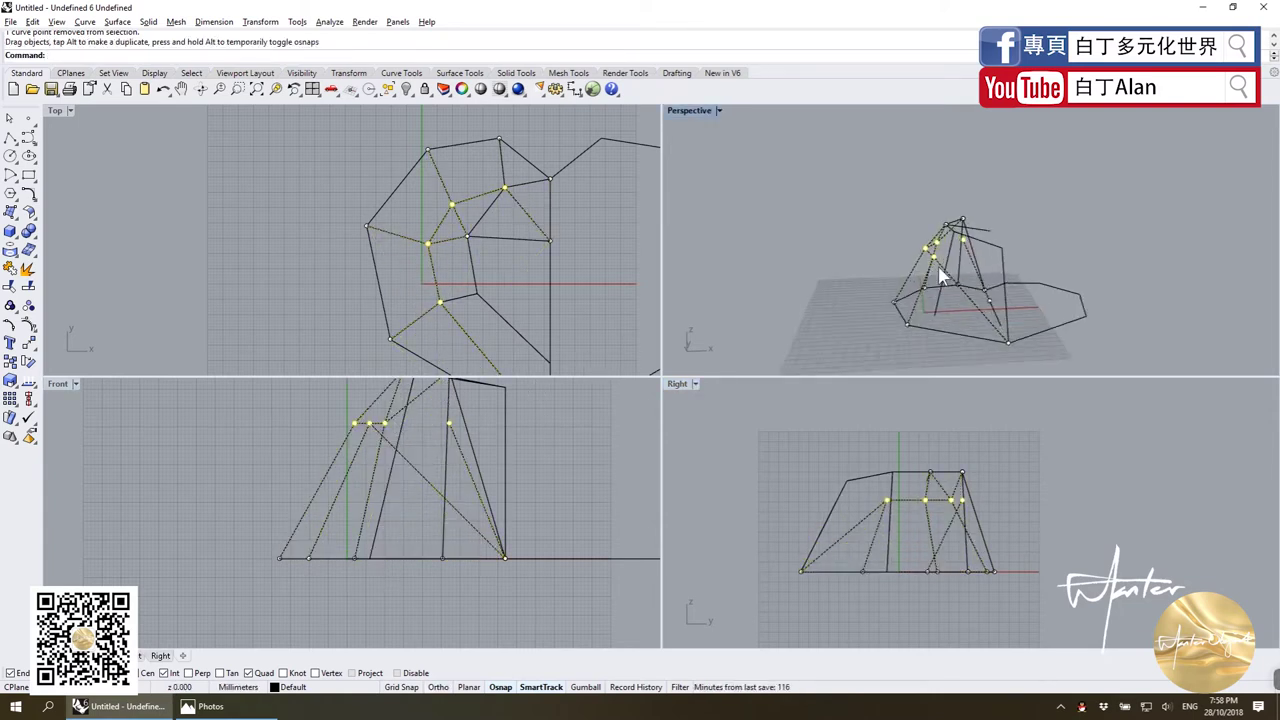
mouse_move(950, 280)
right_mouse_down()
mouse_move(983, 283)
mouse_move(1006, 246)
right_mouse_up()
key("Escape")
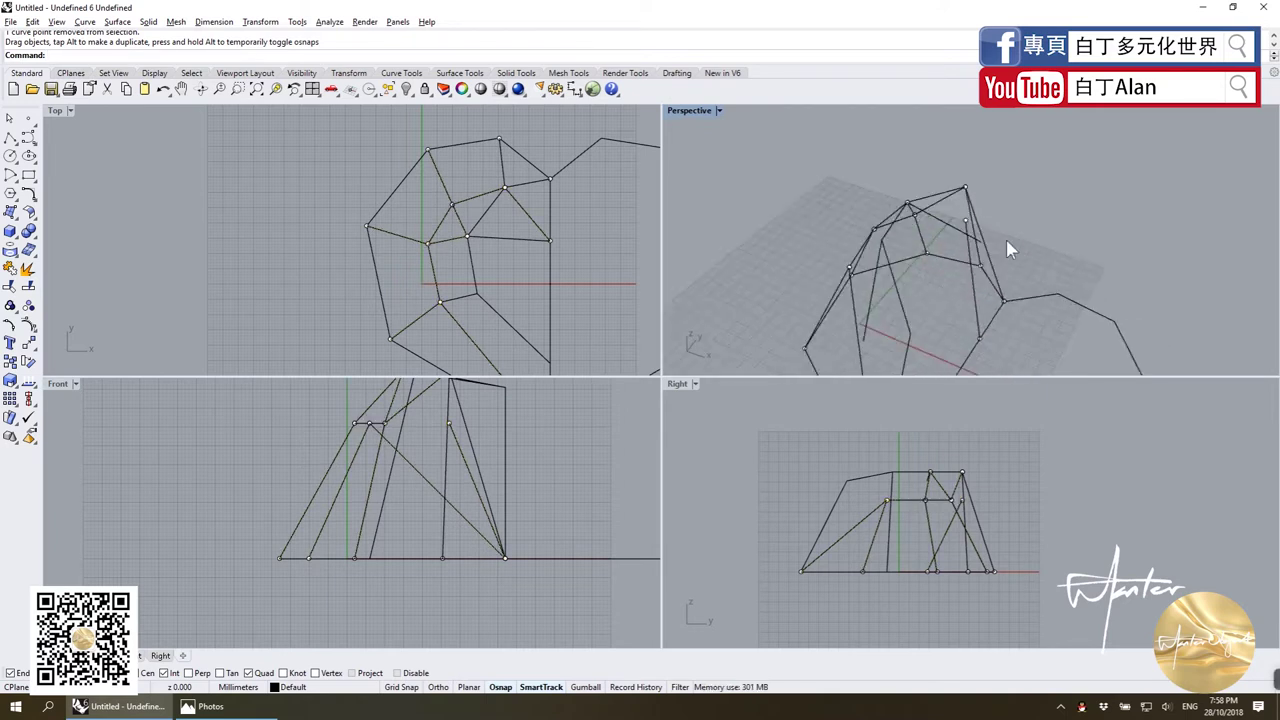
scroll(1000, 243, "up", 2)
scroll(994, 240, "up", 3)
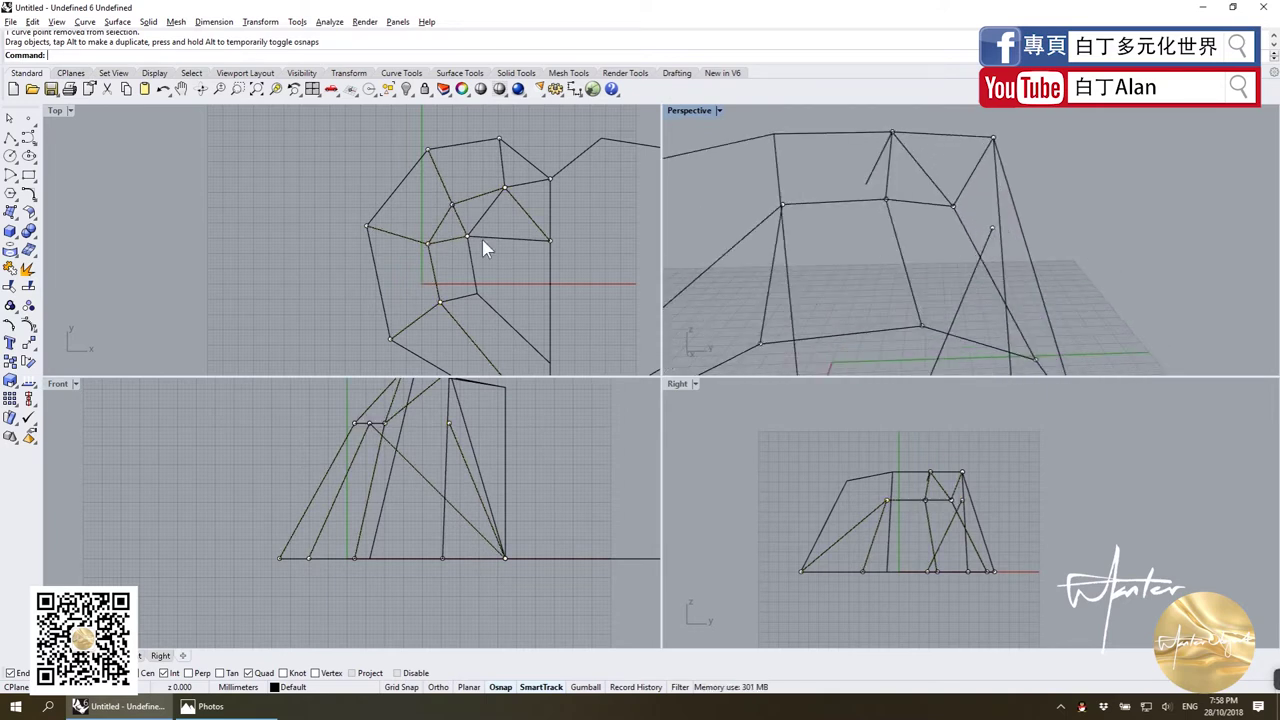
left_click(993, 229)
right_click_drag(1017, 248, 991, 261)
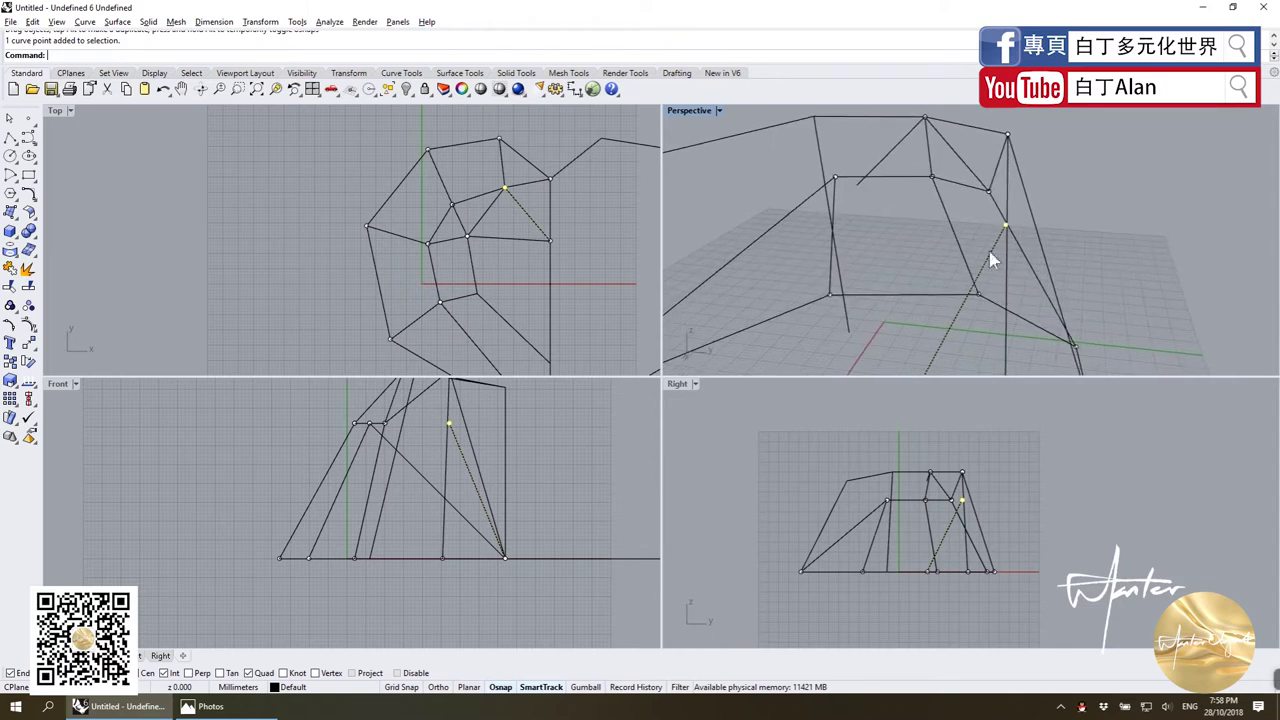
left_click_drag(1008, 232, 1008, 232)
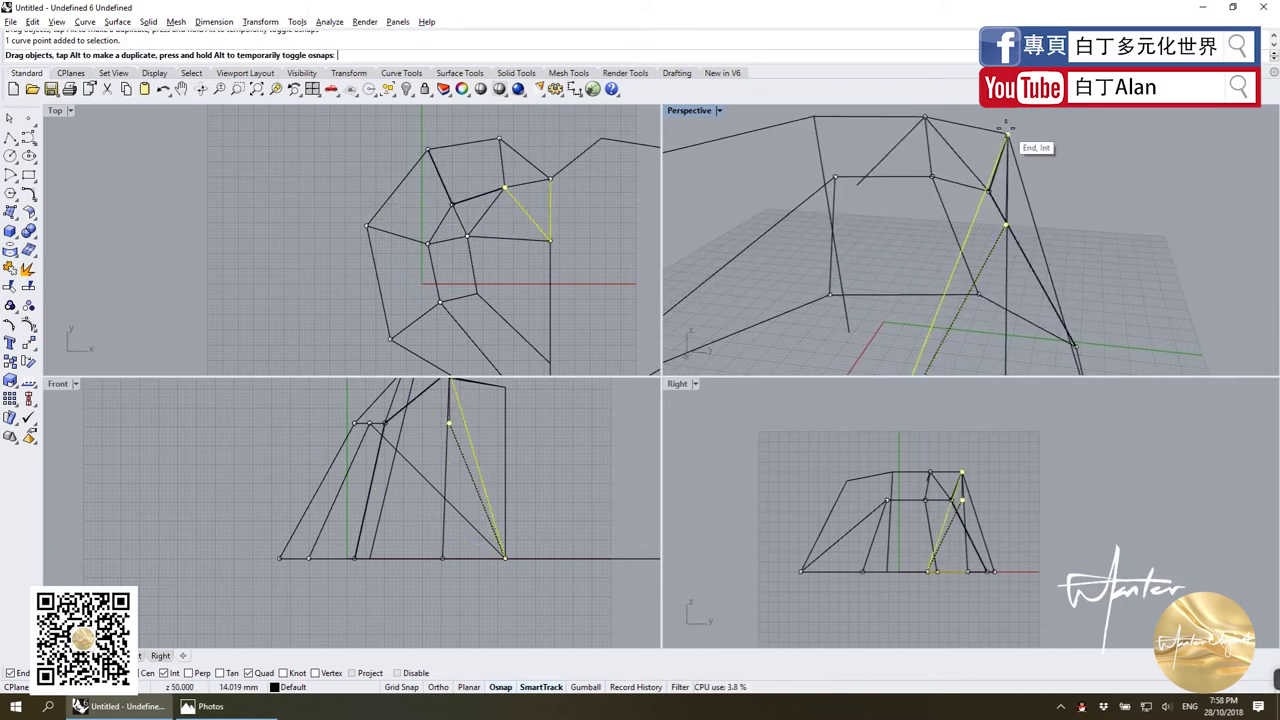
scroll(948, 226, "down", 2)
mouse_move(948, 226)
right_mouse_down()
mouse_move(972, 252)
mouse_move(951, 283)
mouse_move(922, 291)
right_mouse_up()
Draw a polyline between two frame vertices as a new top facet edge.
left_click(9, 141)
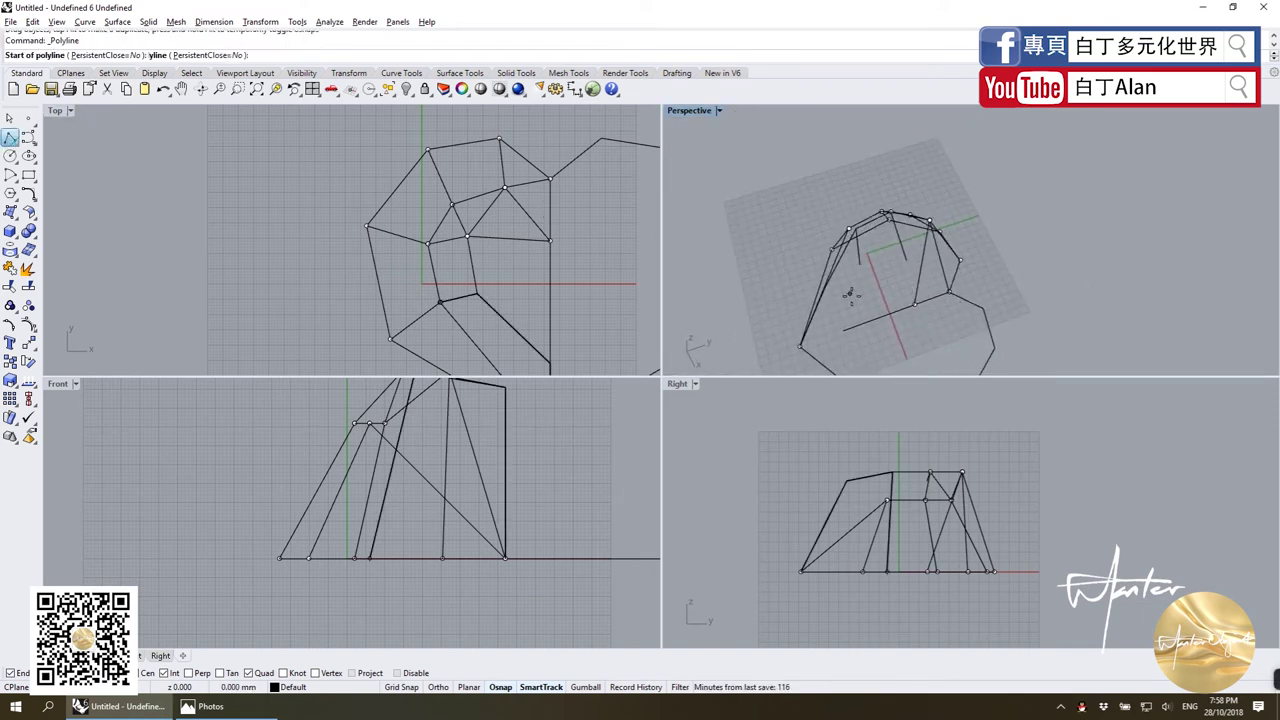
left_click(948, 291)
mouse_move(908, 263)
right_mouse_down()
mouse_move(880, 205)
mouse_move(926, 206)
mouse_move(943, 180)
mouse_move(994, 217)
mouse_move(1026, 171)
mouse_move(918, 278)
mouse_move(846, 284)
right_mouse_up()
left_click(957, 177)
key("Return")
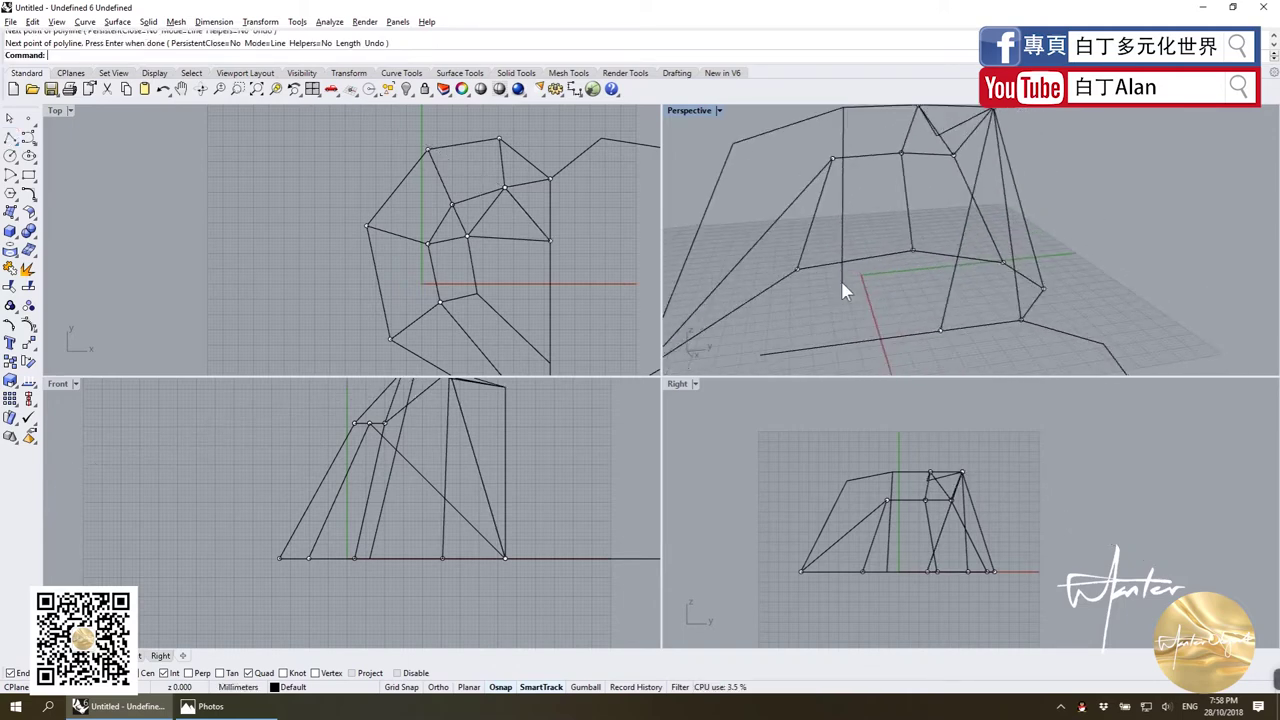
Snap the new polyline's bottom point to the upper vertex and turn control points off.
left_click(844, 286)
left_click_drag(842, 283, 832, 159)
scroll(815, 270, "down", 3)
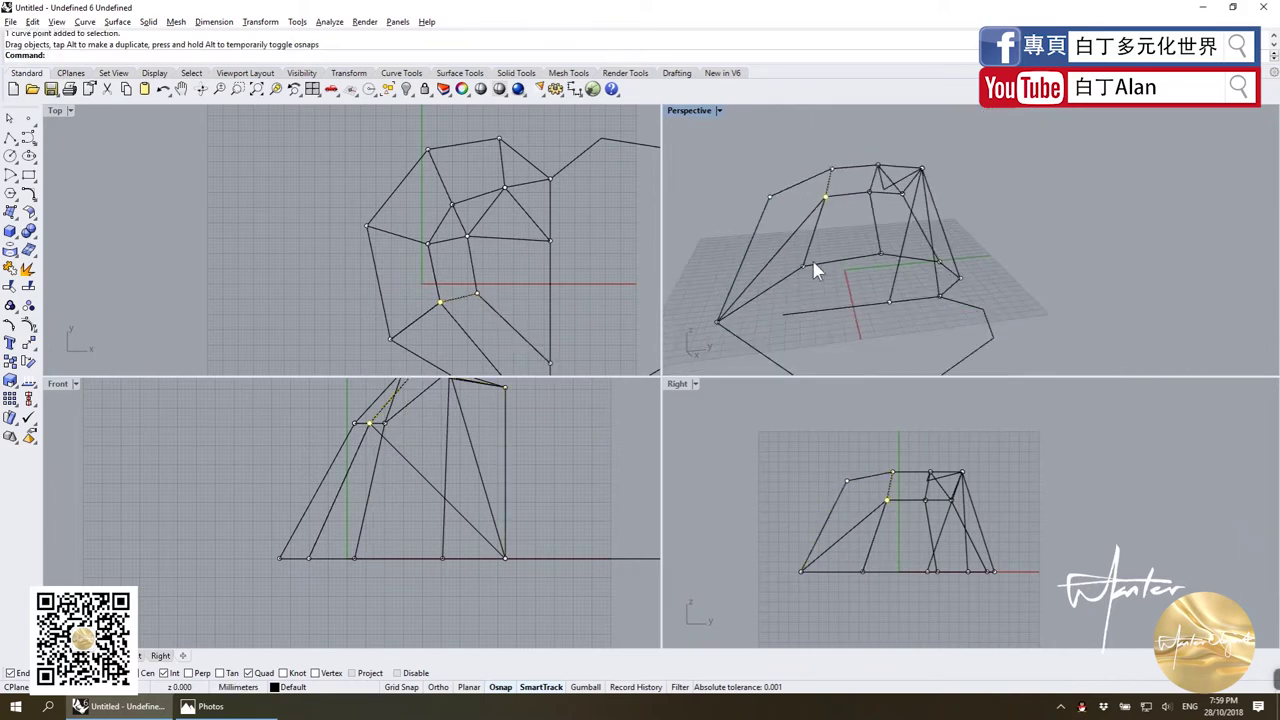
key("Escape")
mouse_move(826, 266)
right_mouse_down()
mouse_move(1033, 274)
mouse_move(1043, 249)
right_mouse_up()
Glance at the reference photo, then select the 12 curves of the bowl half.
key("alt+Tab")
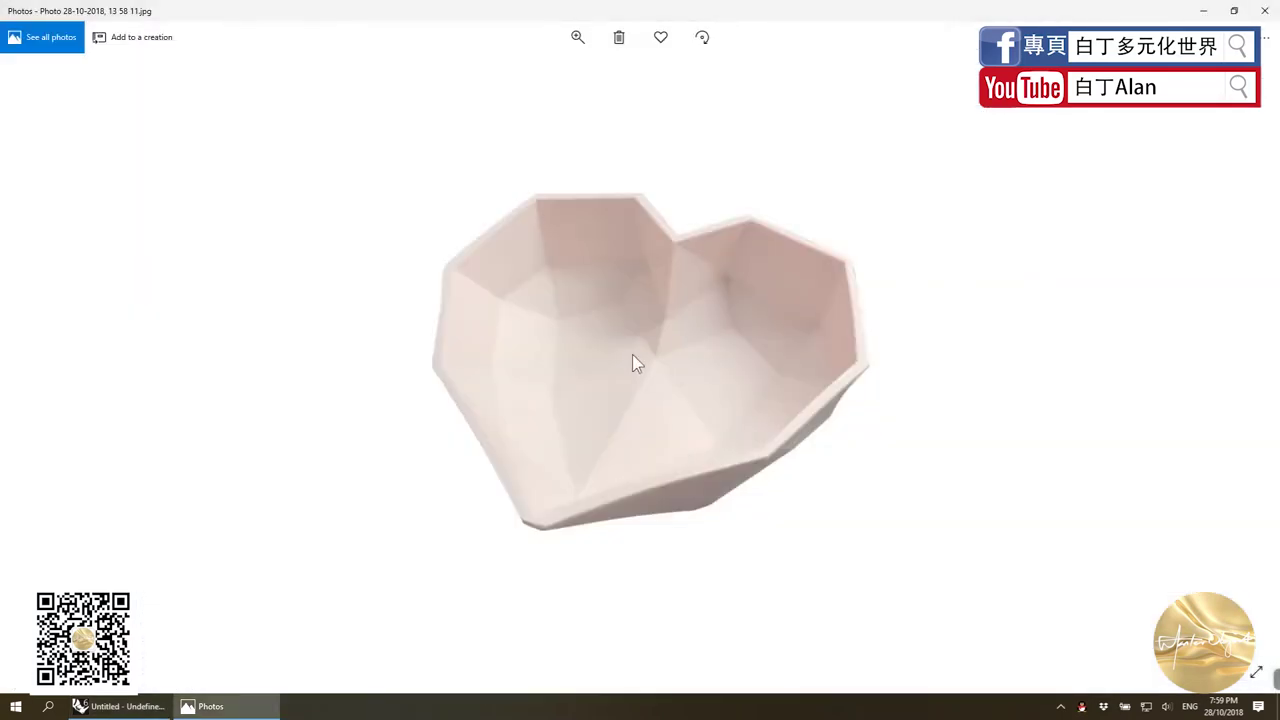
key("alt+Tab")
right_click_drag(840, 270, 917, 224)
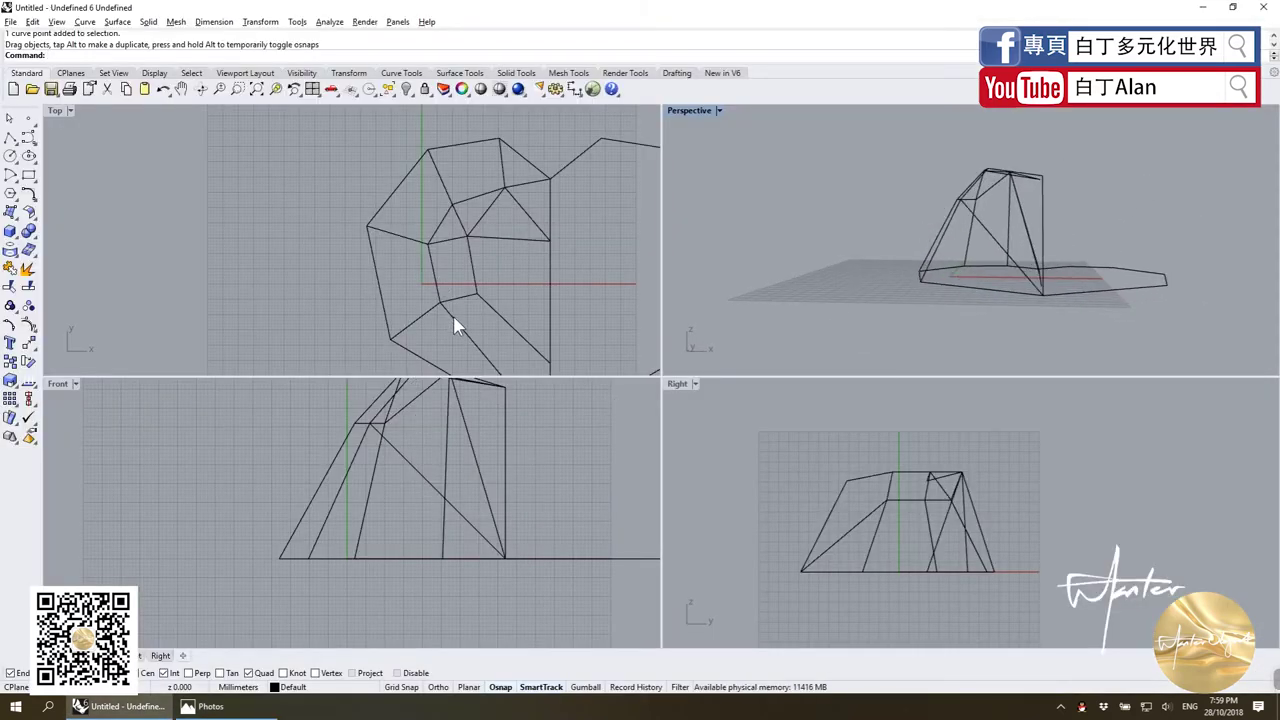
left_click_drag(513, 323, 438, 276)
left_click_drag(409, 185, 409, 185)
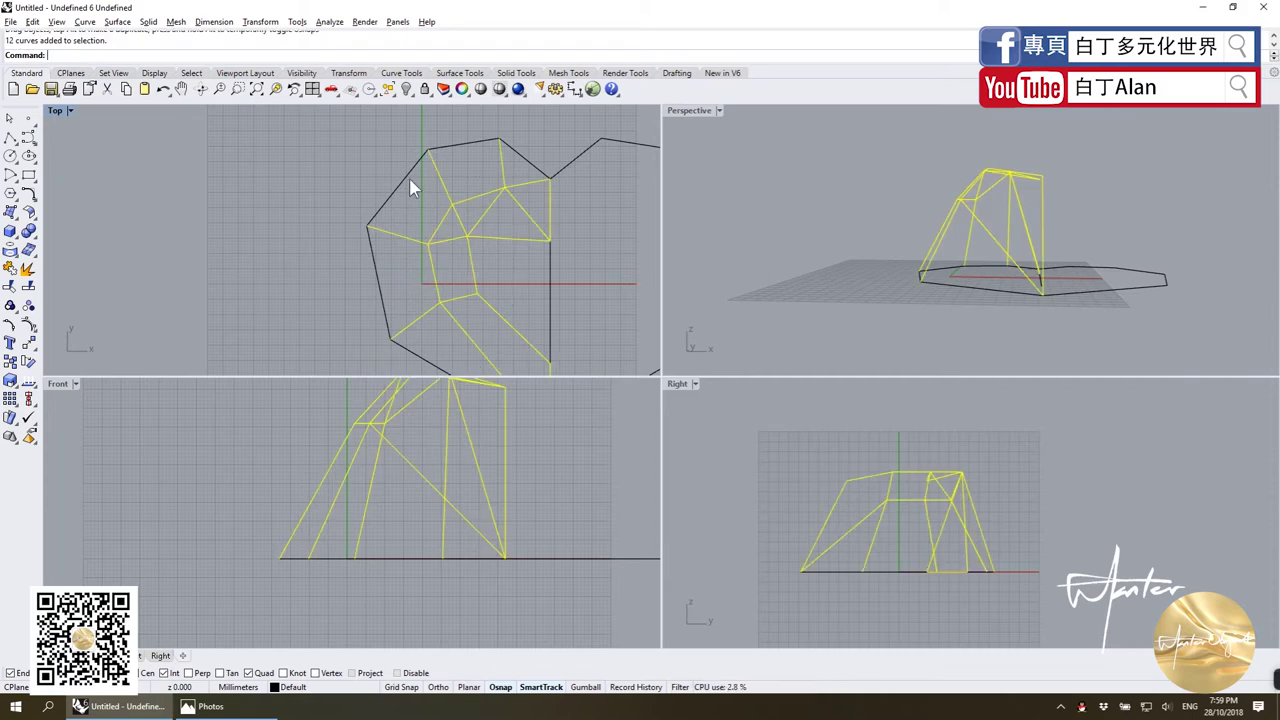
key("Escape")
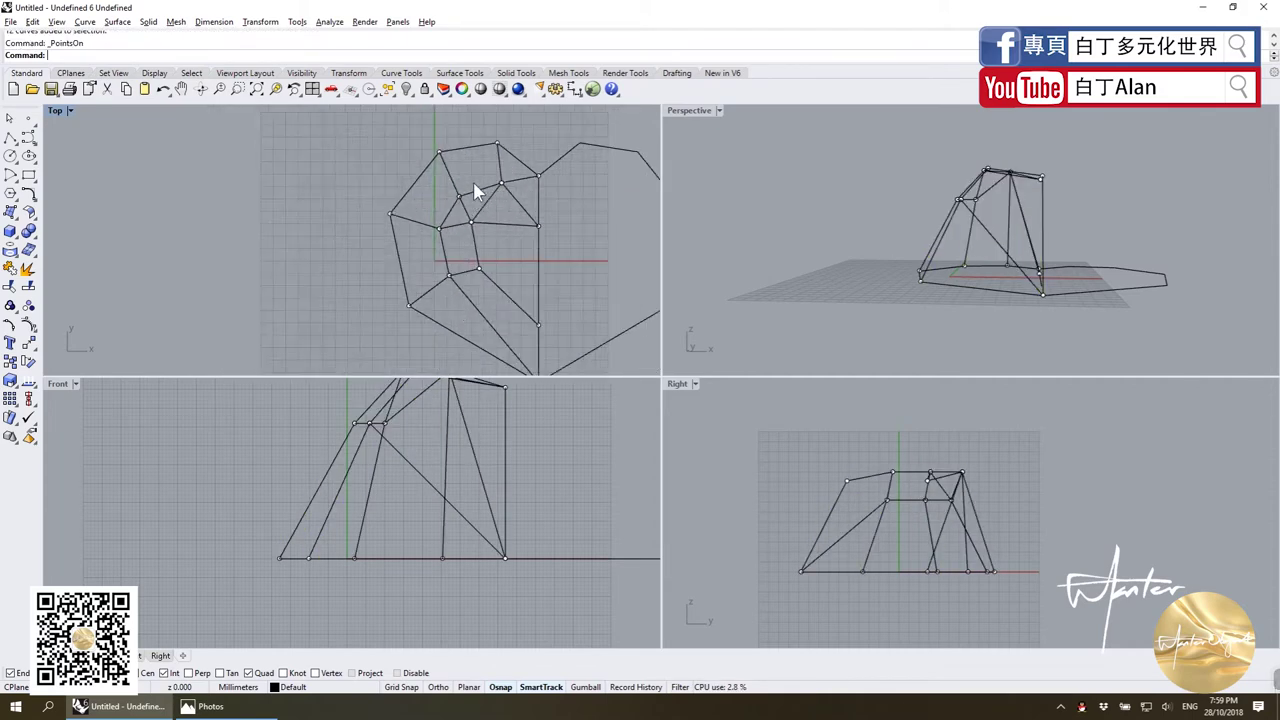
scroll(473, 182, "up", 2)
Compare the model with the reference photo again, then try a vertex drag and undo it.
key("alt+Tab")
key("alt+Tab")
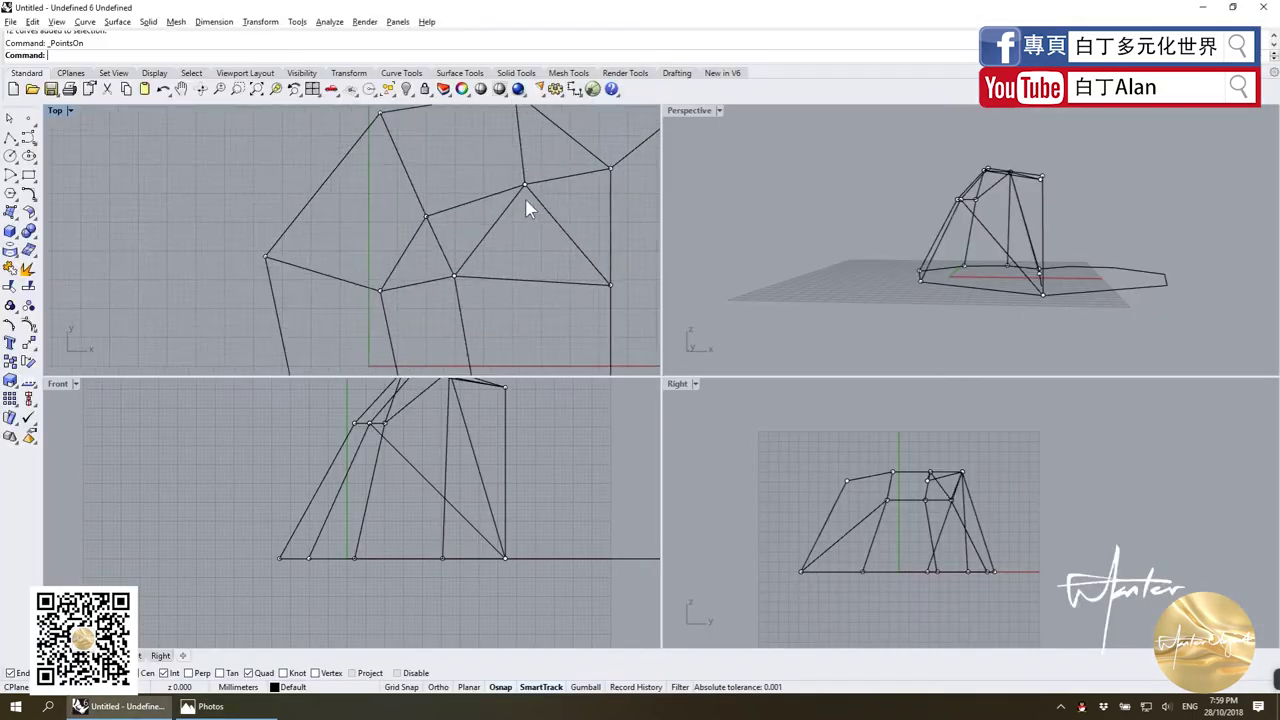
key("alt+Tab")
key("alt+Tab")
key("alt+Tab")
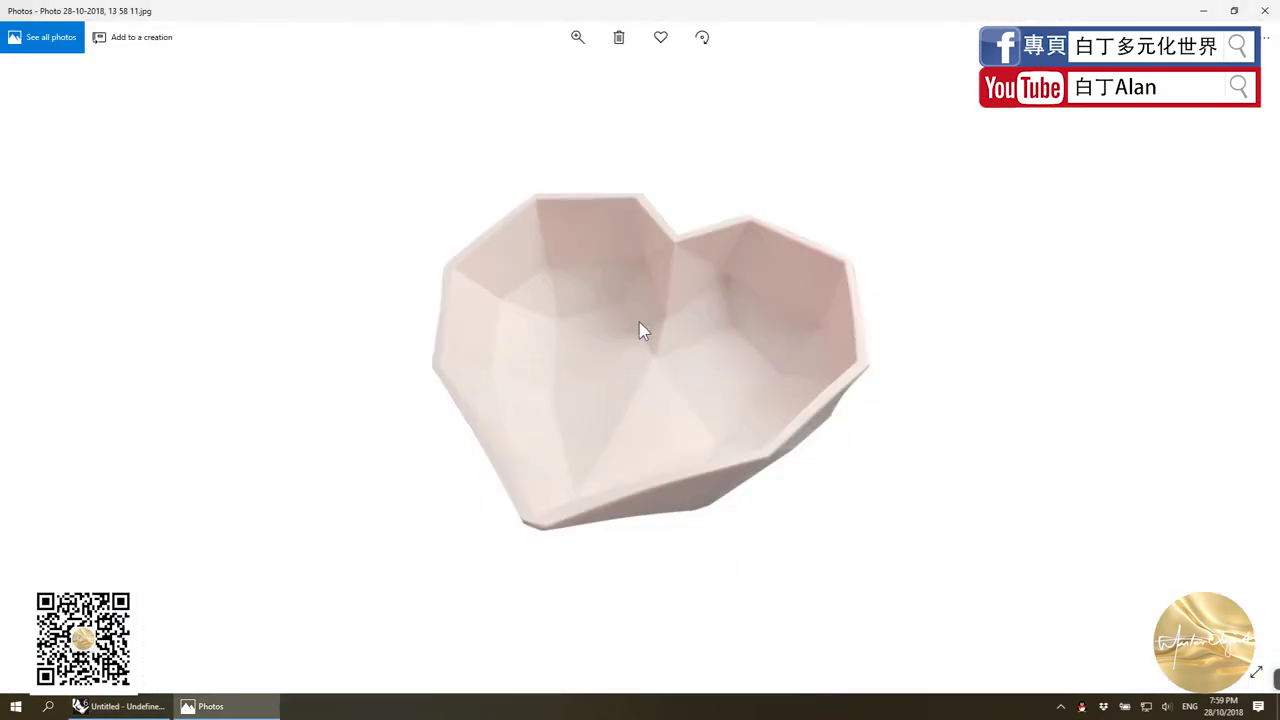
key("alt+Tab")
mouse_move(443, 214)
left_mouse_down()
mouse_move(479, 237)
mouse_move(442, 194)
left_mouse_up()
key("ctrl+z")
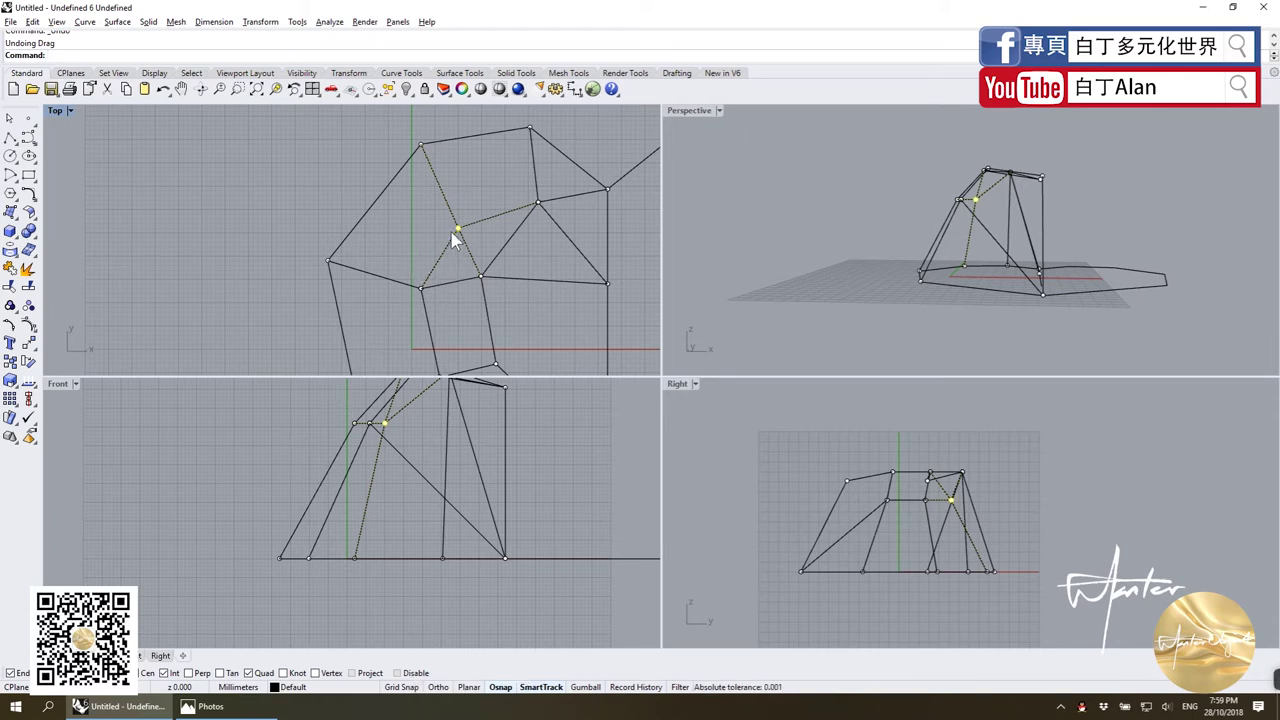
Move one shared vertex up-left and shift another shared vertex to the left.
left_click_drag(458, 233, 438, 187)
mouse_move(400, 250)
left_mouse_down()
mouse_move(434, 305)
mouse_move(378, 288)
left_mouse_up()
scroll(385, 295, "down", 2)
scroll(388, 300, "up", 2)
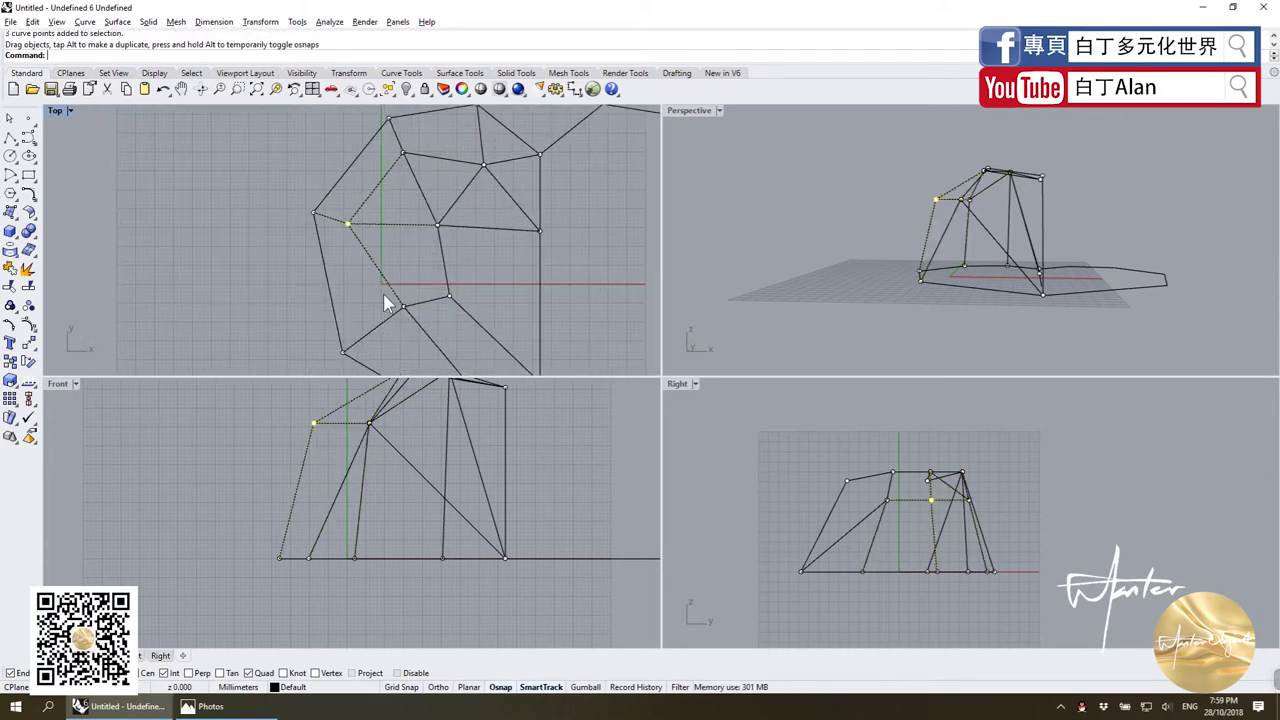
left_click(400, 305)
right_click_drag(408, 339, 410, 258)
left_click_drag(407, 229, 385, 240)
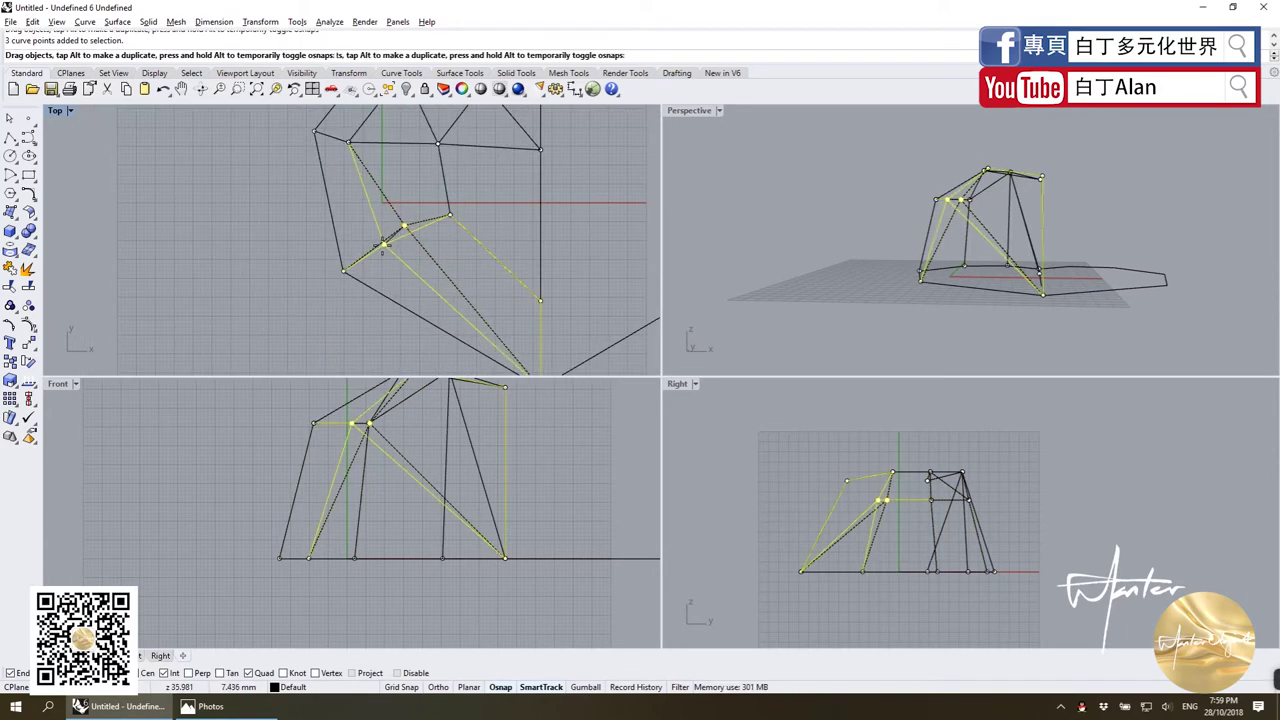
Nudge the upper middle vertex, undo one attempt, and move a vertex upward in plan.
right_click_drag(400, 243, 457, 300)
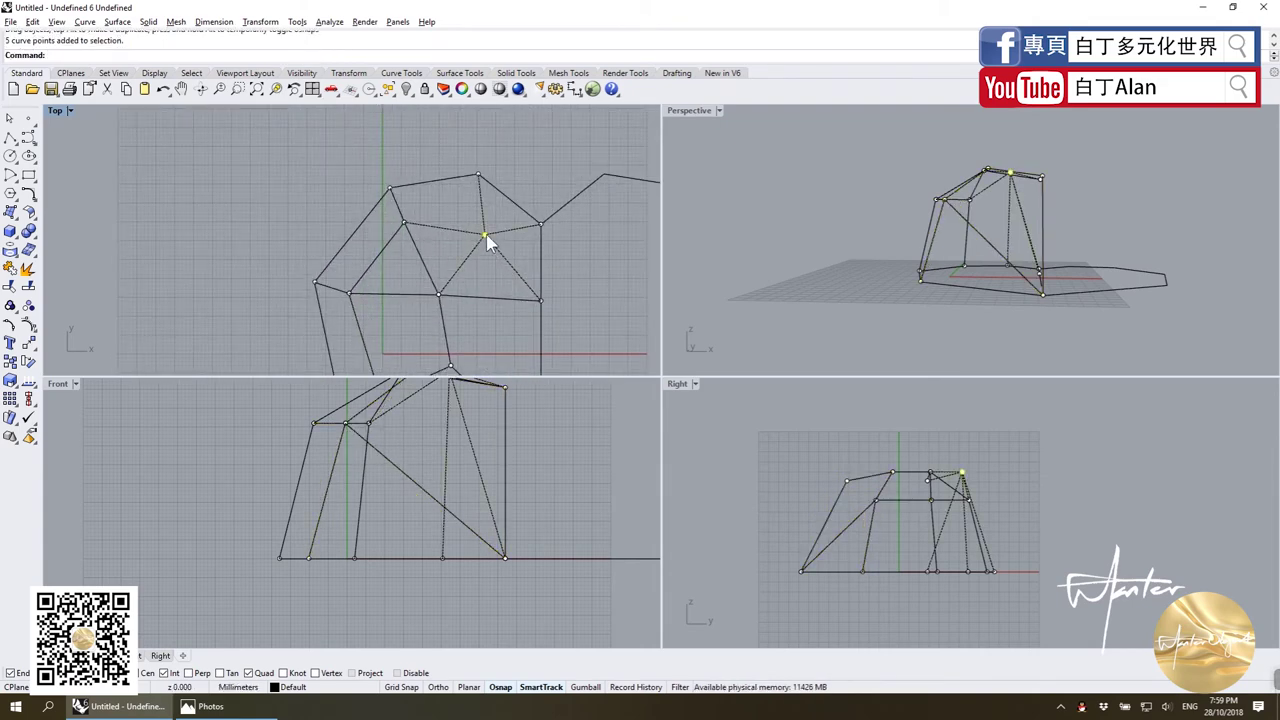
left_click_drag(478, 233, 481, 225)
scroll(478, 230, "down", 1)
right_click_drag(451, 345, 474, 274)
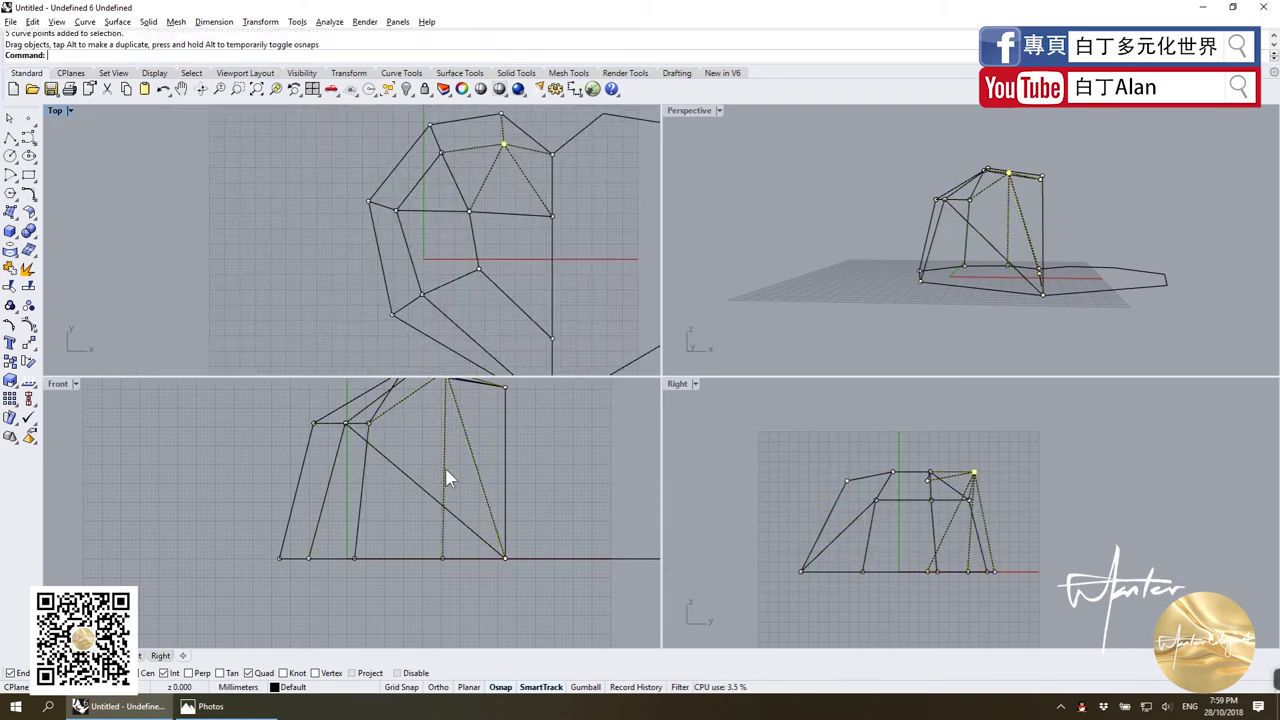
scroll(448, 475, "down", 3)
key("ctrl+z")
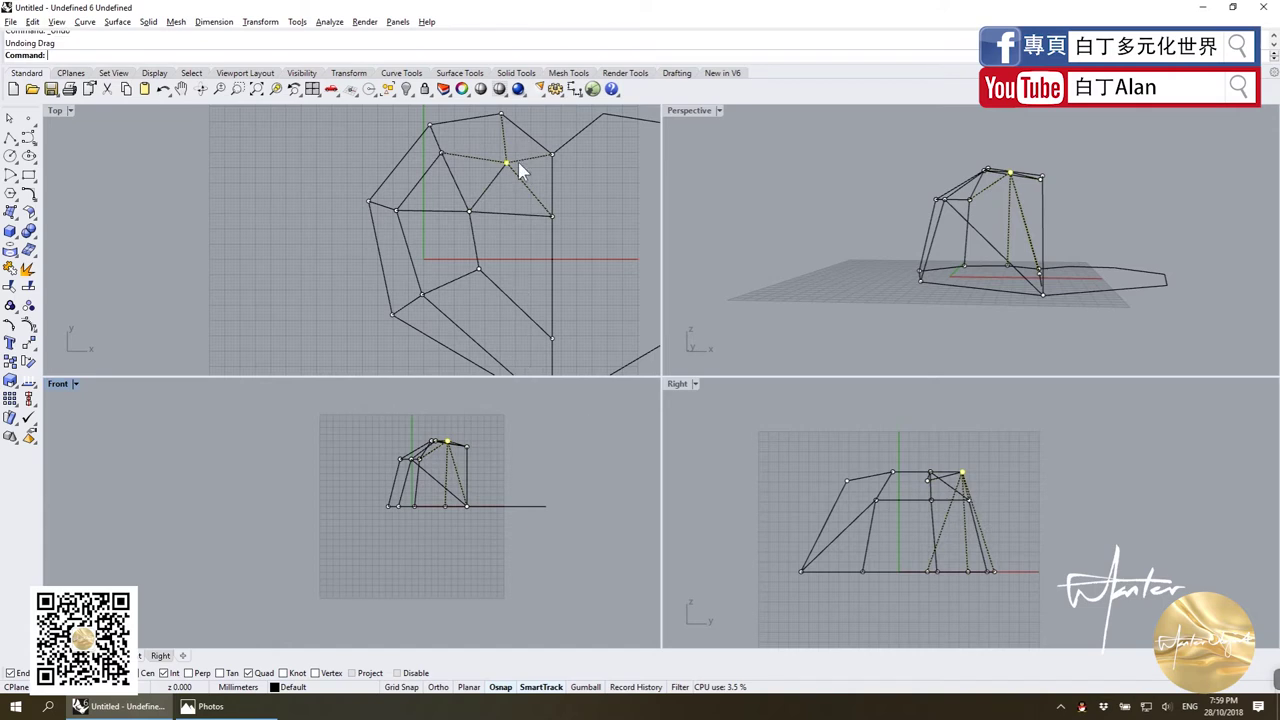
left_click_drag(503, 165, 504, 147)
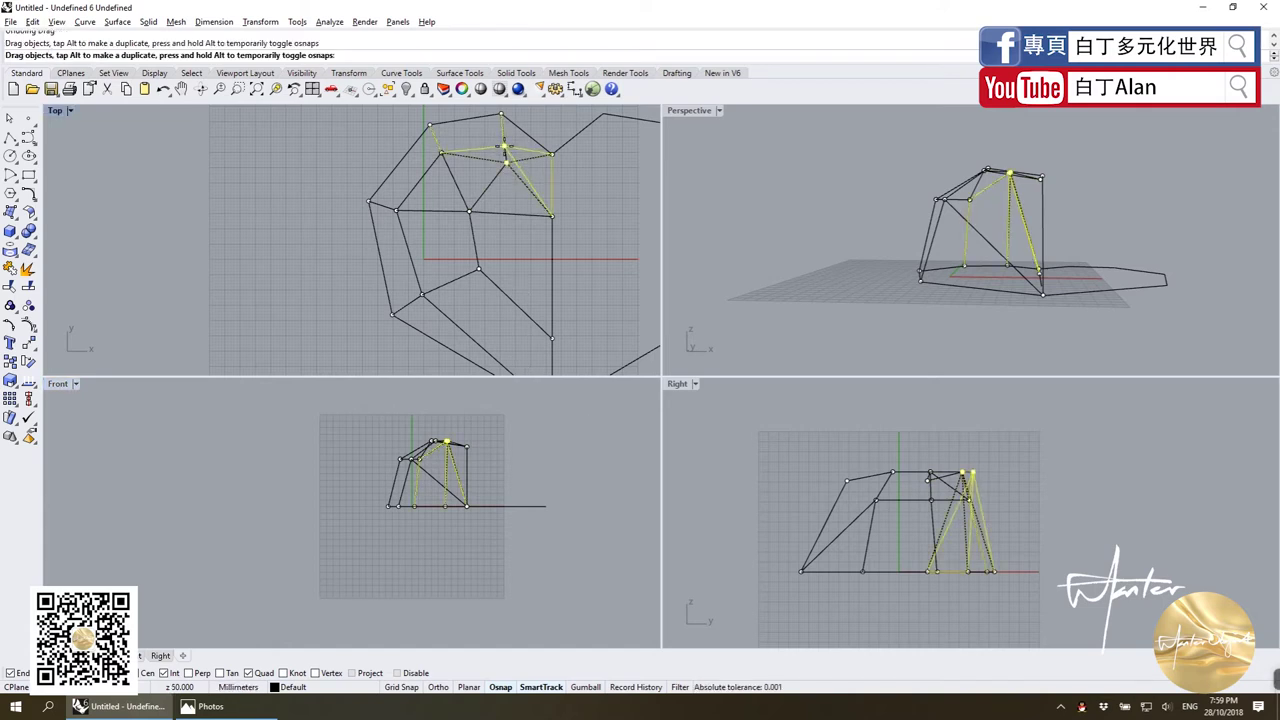
Orbit around the reshaped wireframe and maximize the Perspective viewport.
left_click(432, 485)
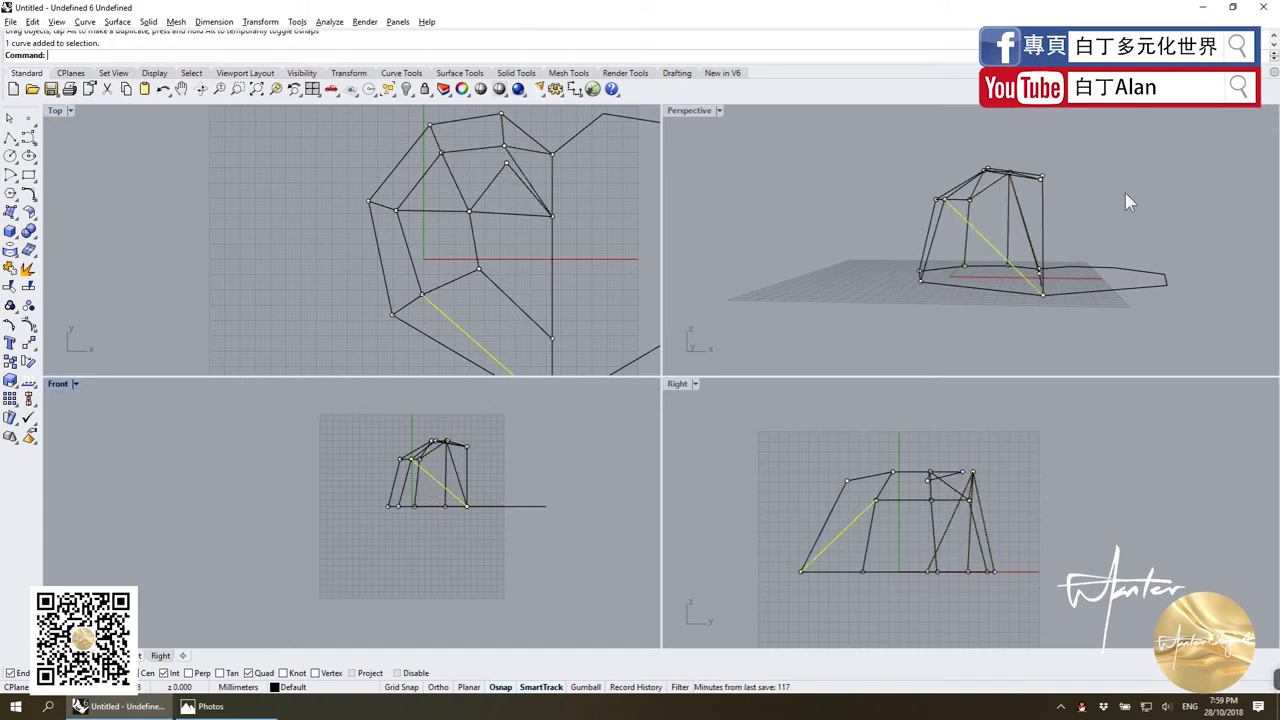
mouse_move(1125, 193)
right_mouse_down()
mouse_move(947, 243)
mouse_move(1023, 320)
right_mouse_up()
scroll(1023, 313, "up", 5)
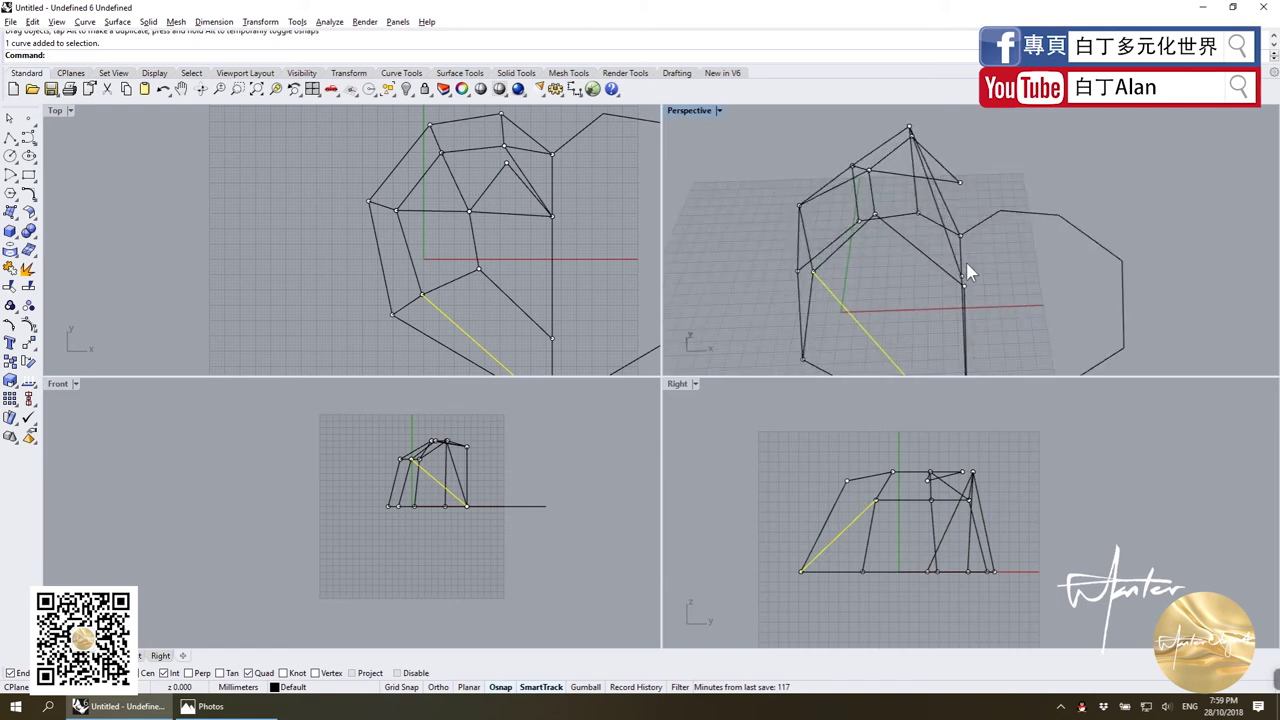
right_click_drag(971, 271, 1157, 196)
left_click(1157, 196)
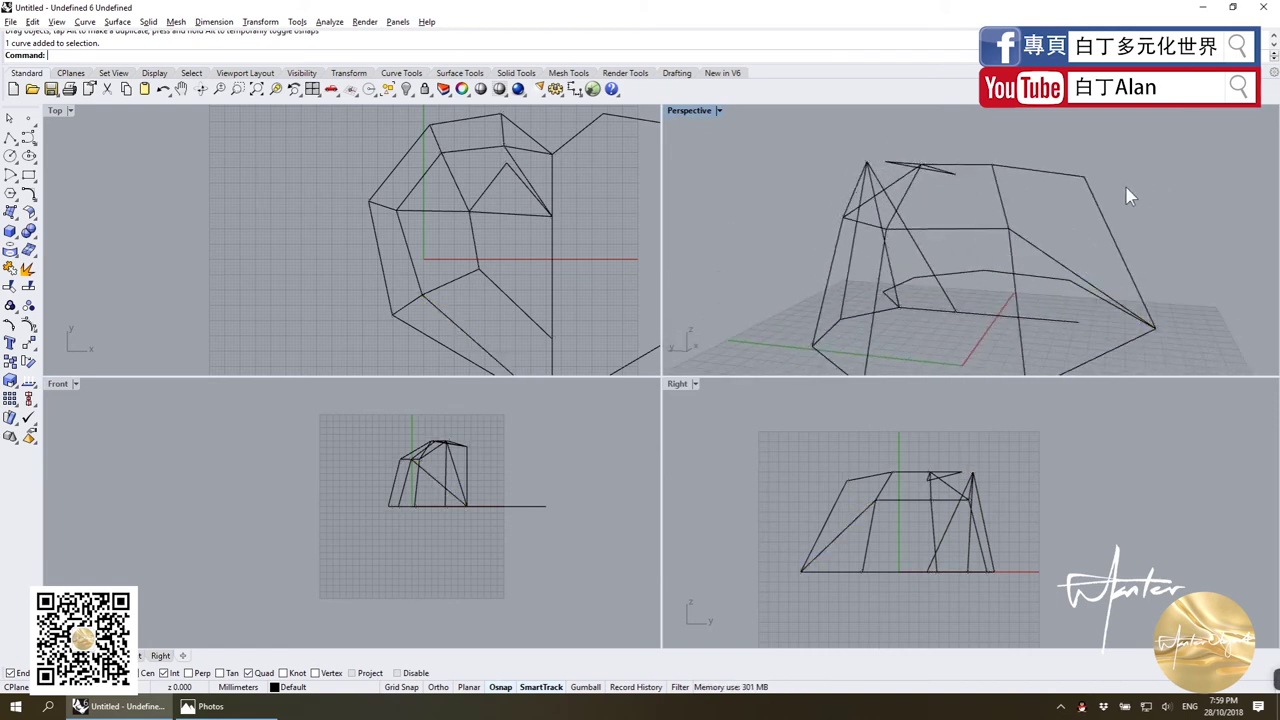
scroll(1051, 197, "down", 3)
right_click_drag(1051, 197, 749, 98)
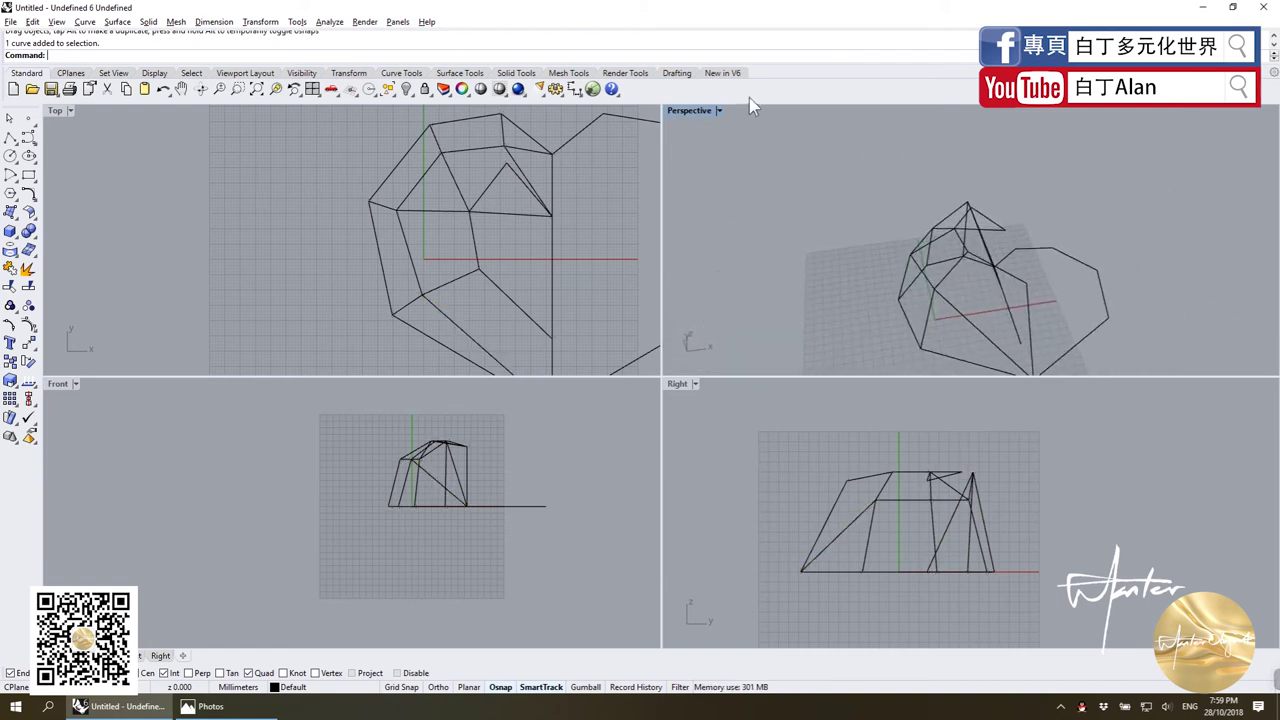
double_click(688, 110)
Draw two new edge lines with Polyline, each connecting a pair of wireframe vertices.
right_click_drag(809, 289, 408, 400)
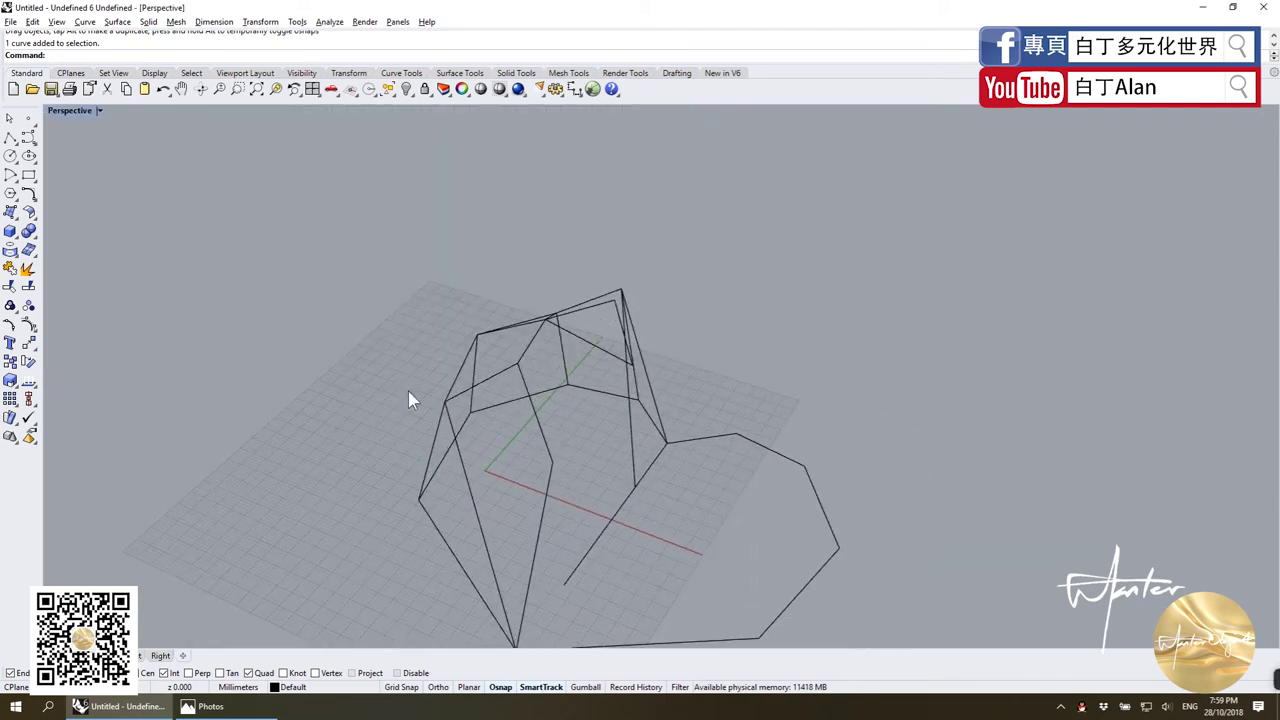
left_click(10, 137)
left_click(444, 402)
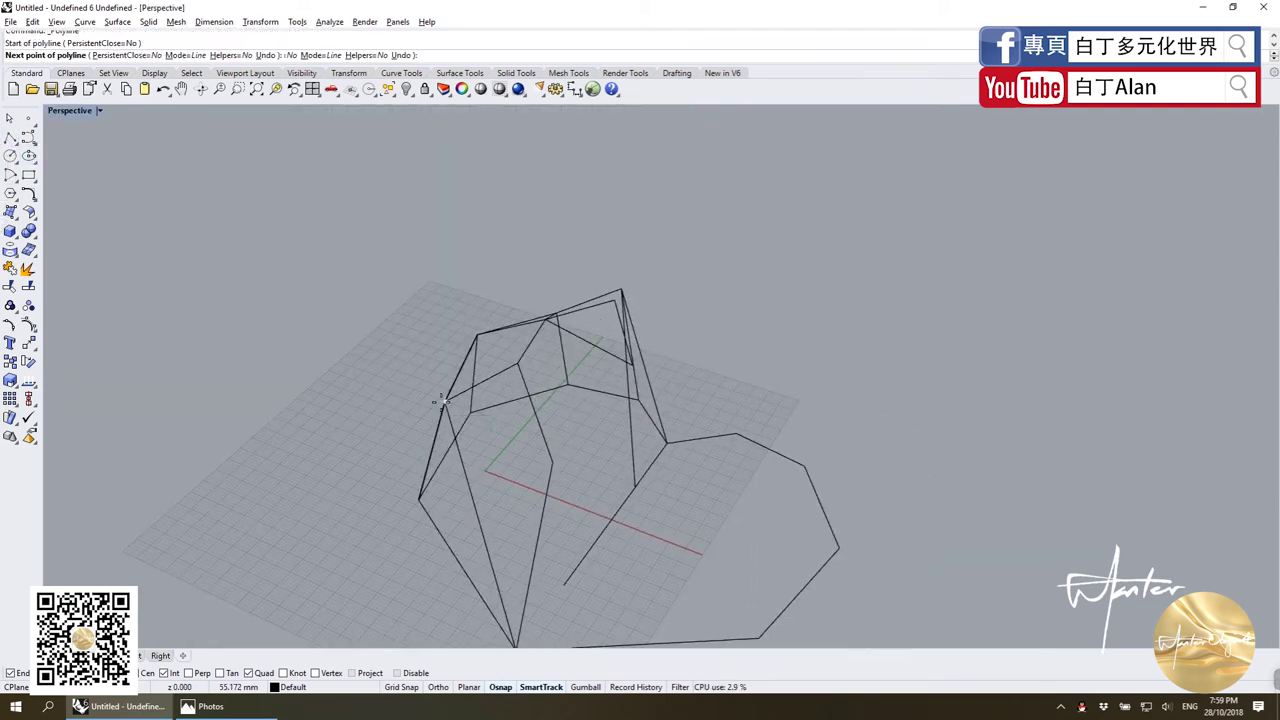
left_click(557, 463)
key("Return")
mouse_move(557, 463)
right_mouse_down()
mouse_move(491, 277)
mouse_move(596, 312)
mouse_move(663, 380)
right_mouse_up()
key("Return")
left_click(646, 449)
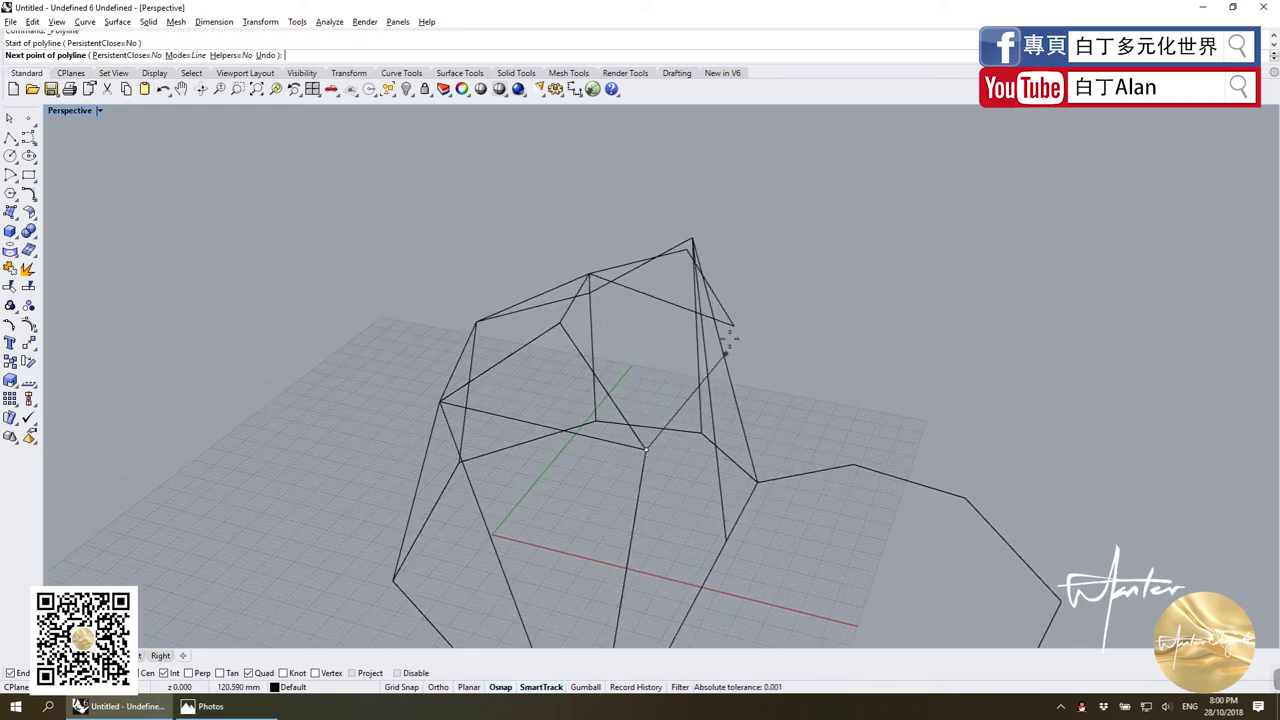
left_click(733, 327)
key("Return")
mouse_move(733, 327)
right_mouse_down()
mouse_move(590, 242)
mouse_move(763, 314)
mouse_move(923, 354)
mouse_move(923, 284)
mouse_move(608, 323)
mouse_move(794, 300)
right_mouse_up()
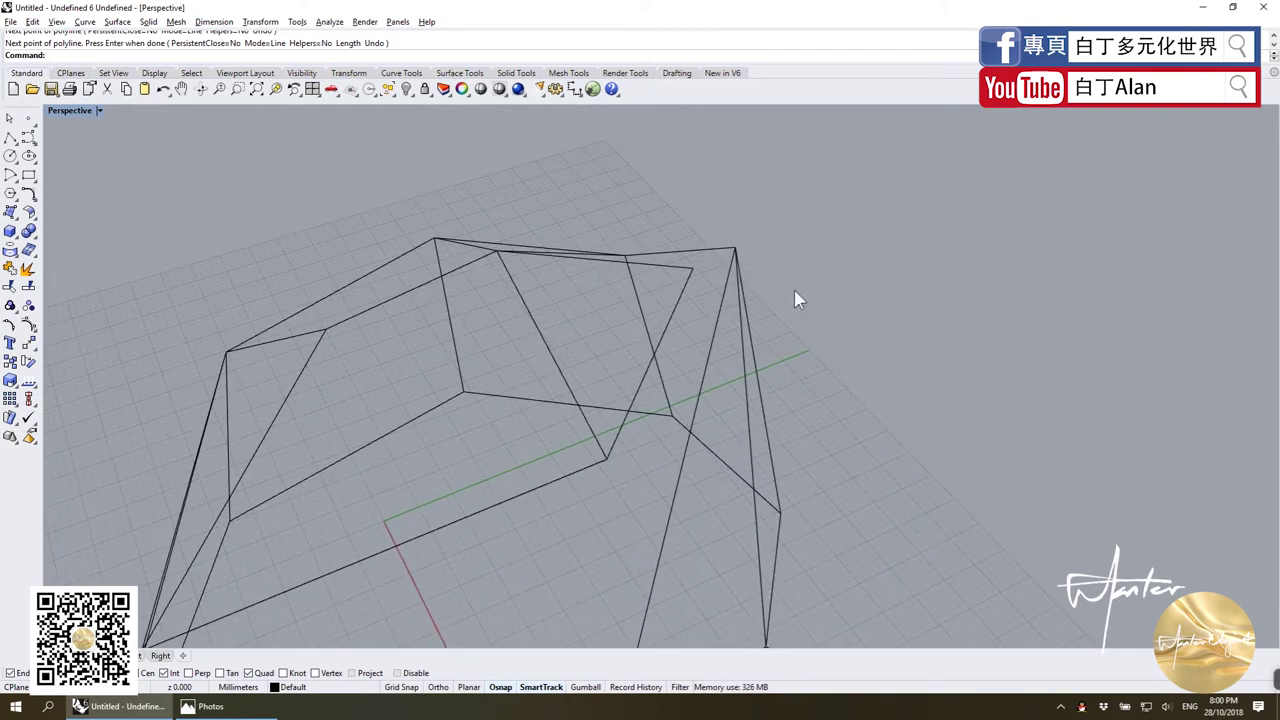
Turn on control points of the three curves meeting at the top and move their shared vertex.
mouse_move(776, 297)
left_mouse_down()
mouse_move(722, 237)
mouse_move(763, 276)
mouse_move(700, 270)
left_mouse_up()
key("F10")
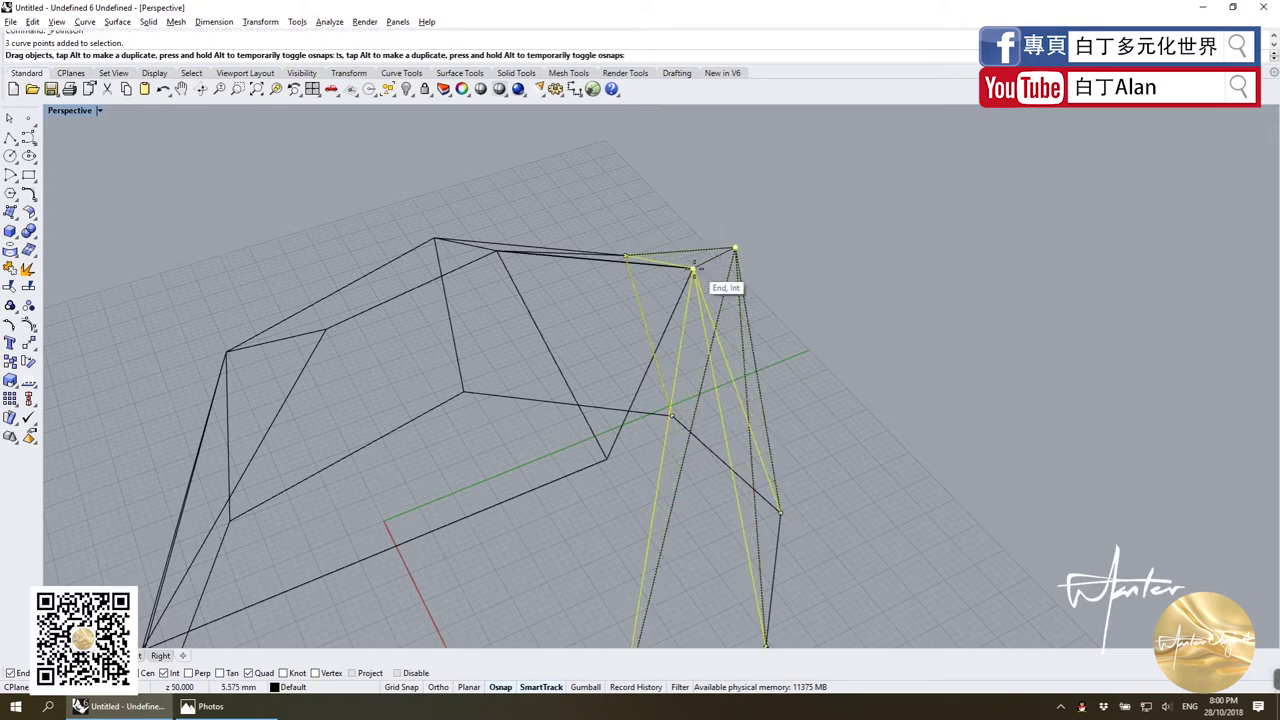
mouse_move(700, 270)
right_mouse_down()
mouse_move(735, 413)
mouse_move(790, 450)
mouse_move(754, 298)
mouse_move(554, 266)
mouse_move(638, 388)
mouse_move(586, 320)
right_mouse_up()
scroll(735, 413, "down", 3)
scroll(638, 388, "up", 2)
Draw an edge from the upper vertex down to a base vertex, then delete the unwanted base line.
left_click(12, 138)
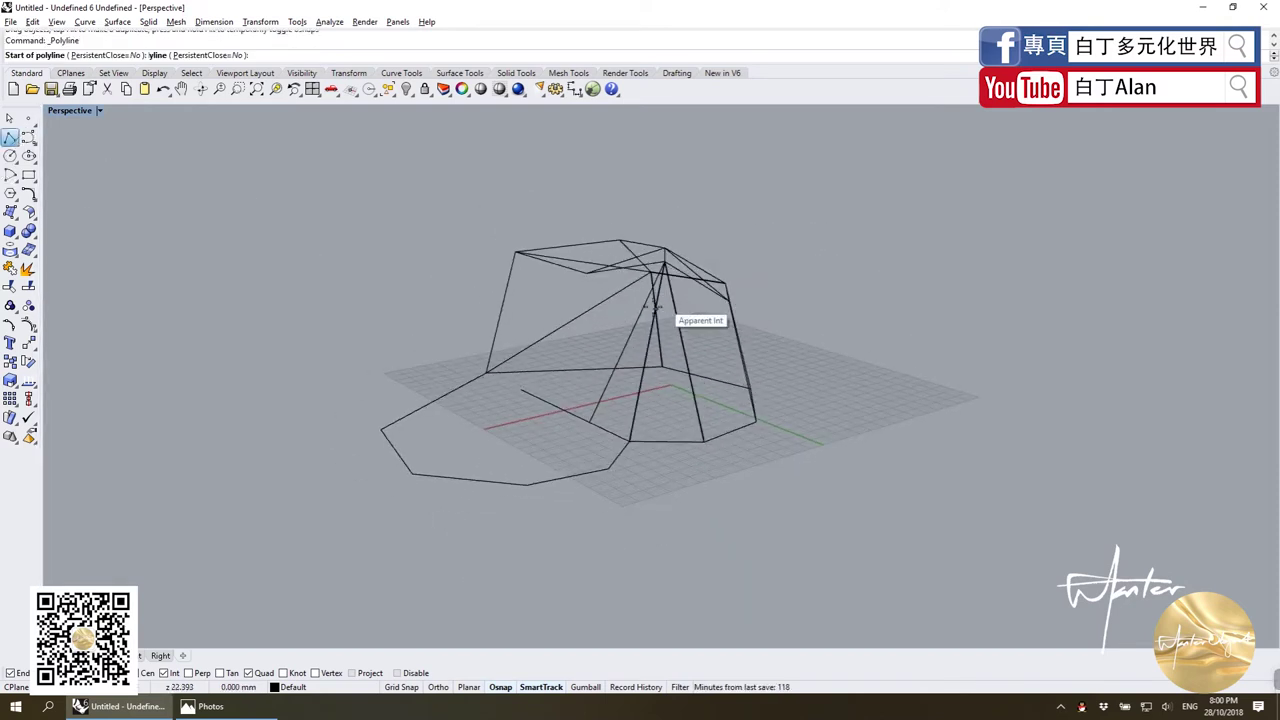
left_click(587, 272)
left_click(588, 422)
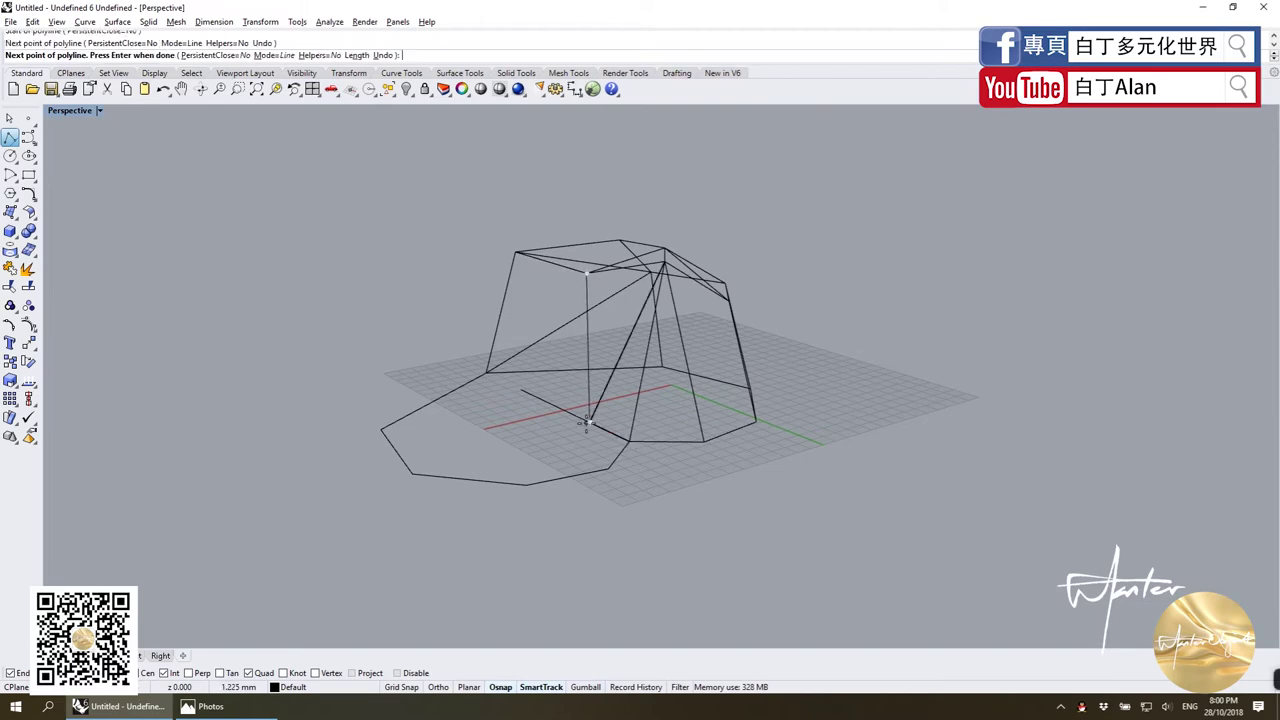
key("Return")
mouse_move(586, 420)
right_mouse_down()
mouse_move(689, 437)
mouse_move(689, 462)
right_mouse_up()
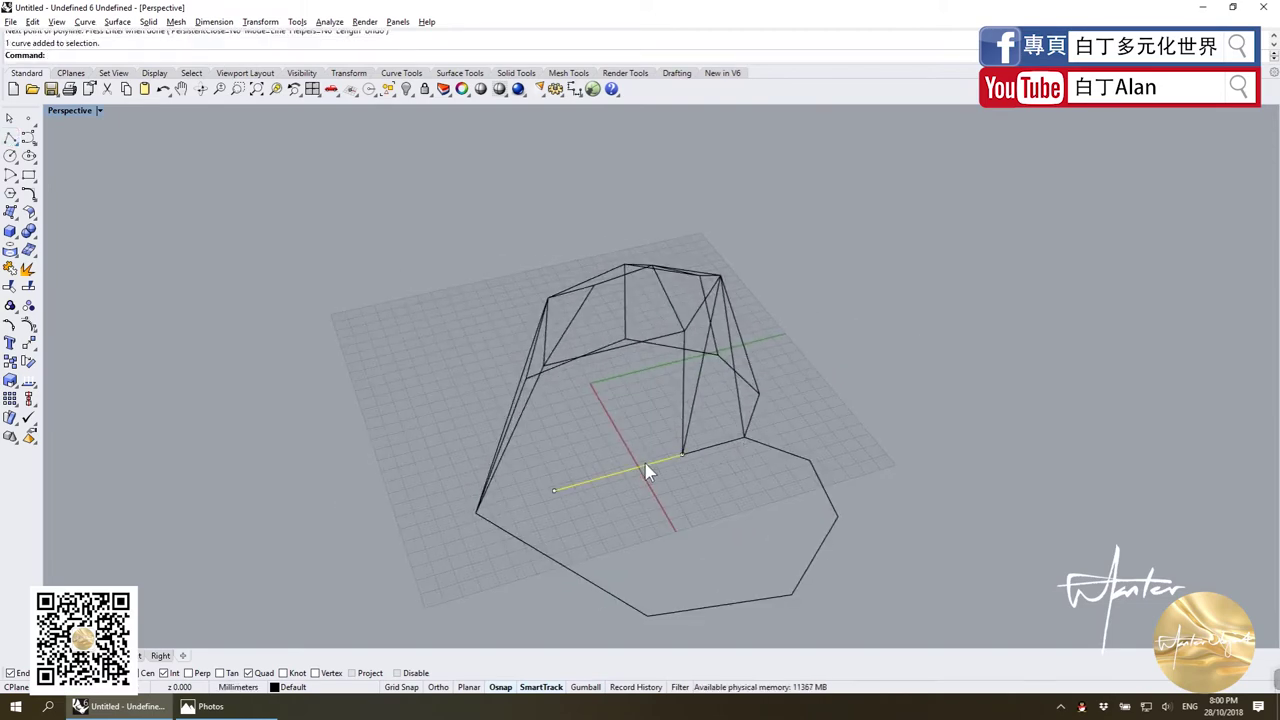
key("alt+Tab")
key("alt+Tab")
key("Delete")
Select the 13 curves of the bowl half and restore the four-view layout.
scroll(642, 415, "down", 4)
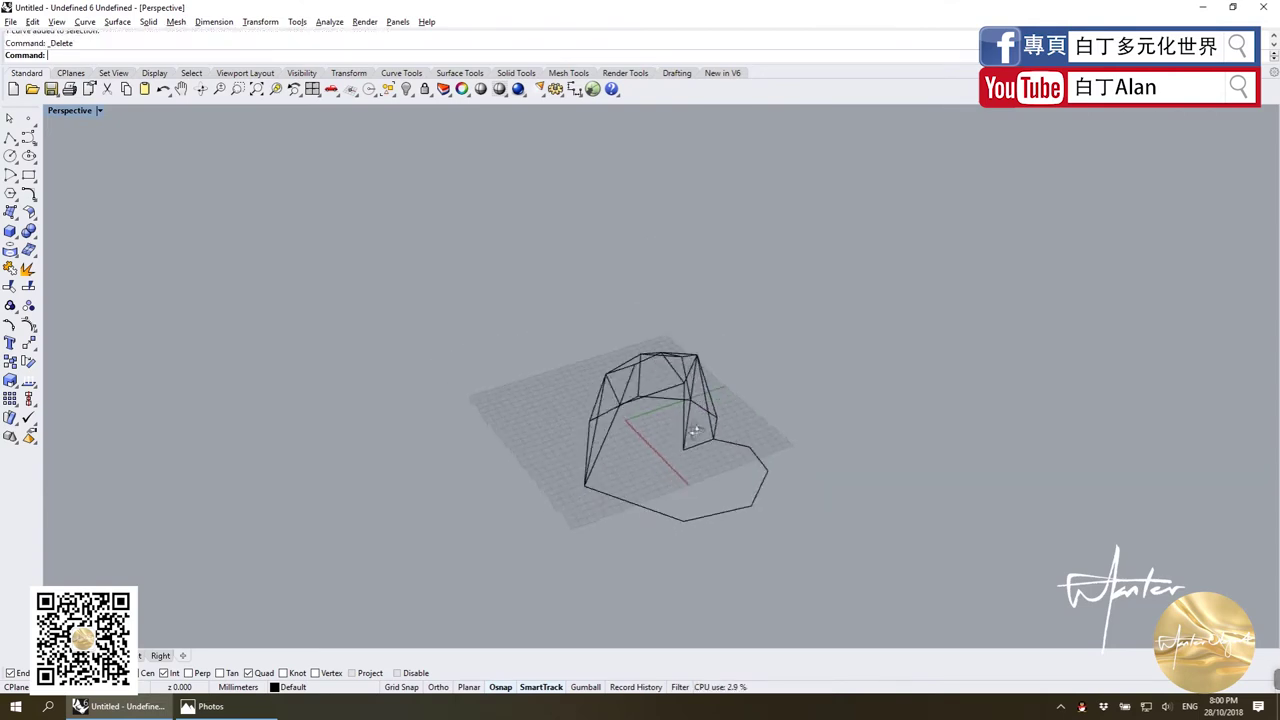
mouse_move(642, 415)
right_mouse_down()
mouse_move(849, 408)
mouse_move(779, 418)
mouse_move(779, 377)
right_mouse_up()
scroll(779, 418, "up", 3)
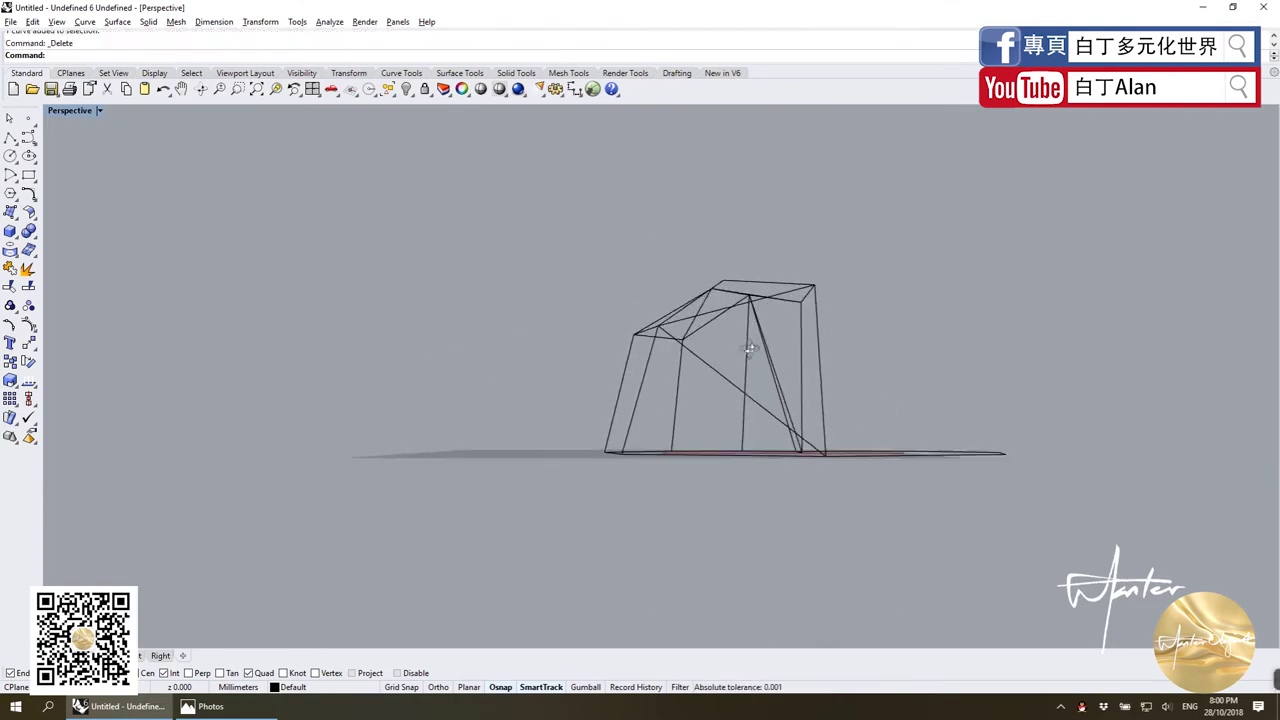
left_click_drag(623, 327, 578, 258)
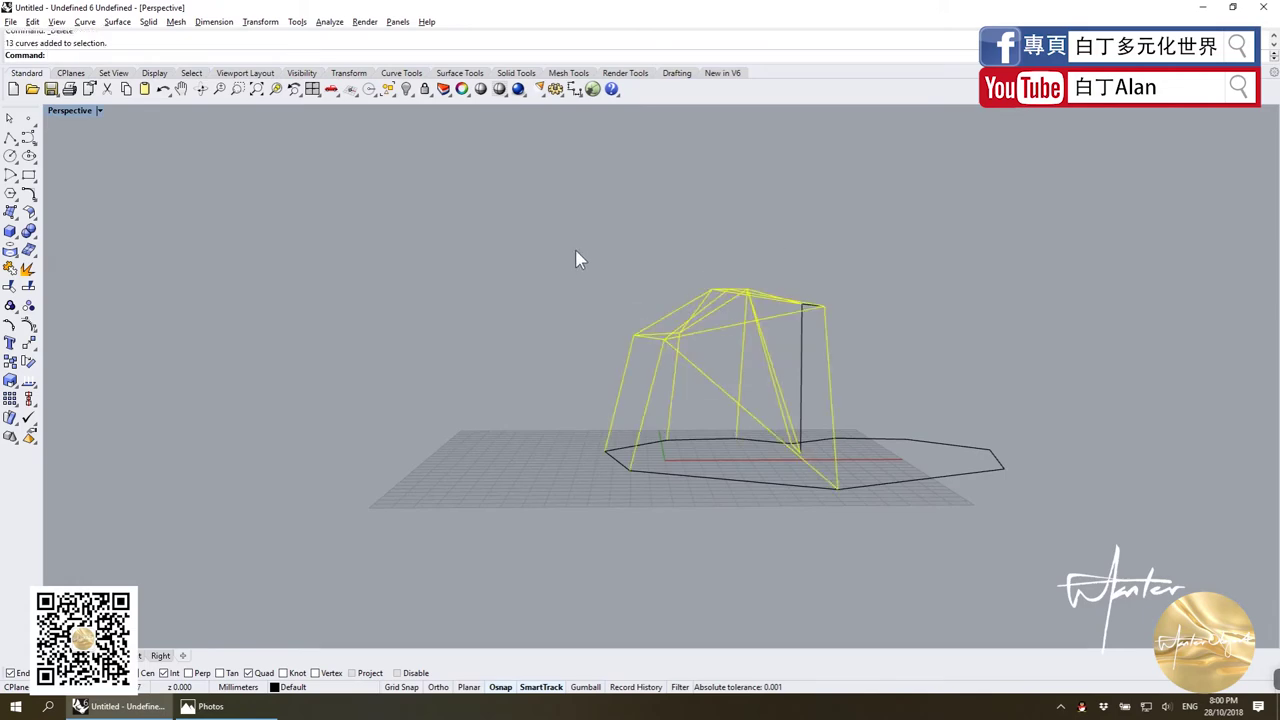
mouse_move(578, 258)
right_mouse_down()
mouse_move(651, 394)
mouse_move(740, 405)
mouse_move(920, 386)
mouse_move(238, 205)
right_mouse_up()
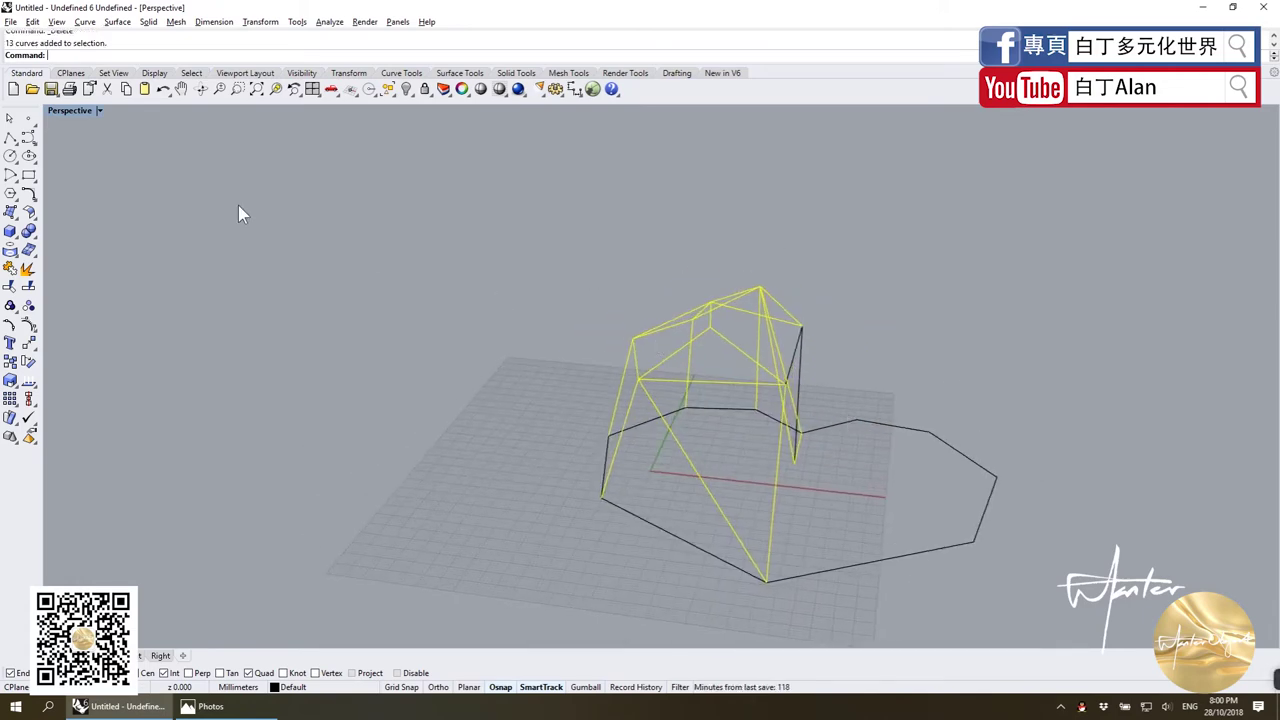
double_click(64, 111)
scroll(329, 277, "down", 2)
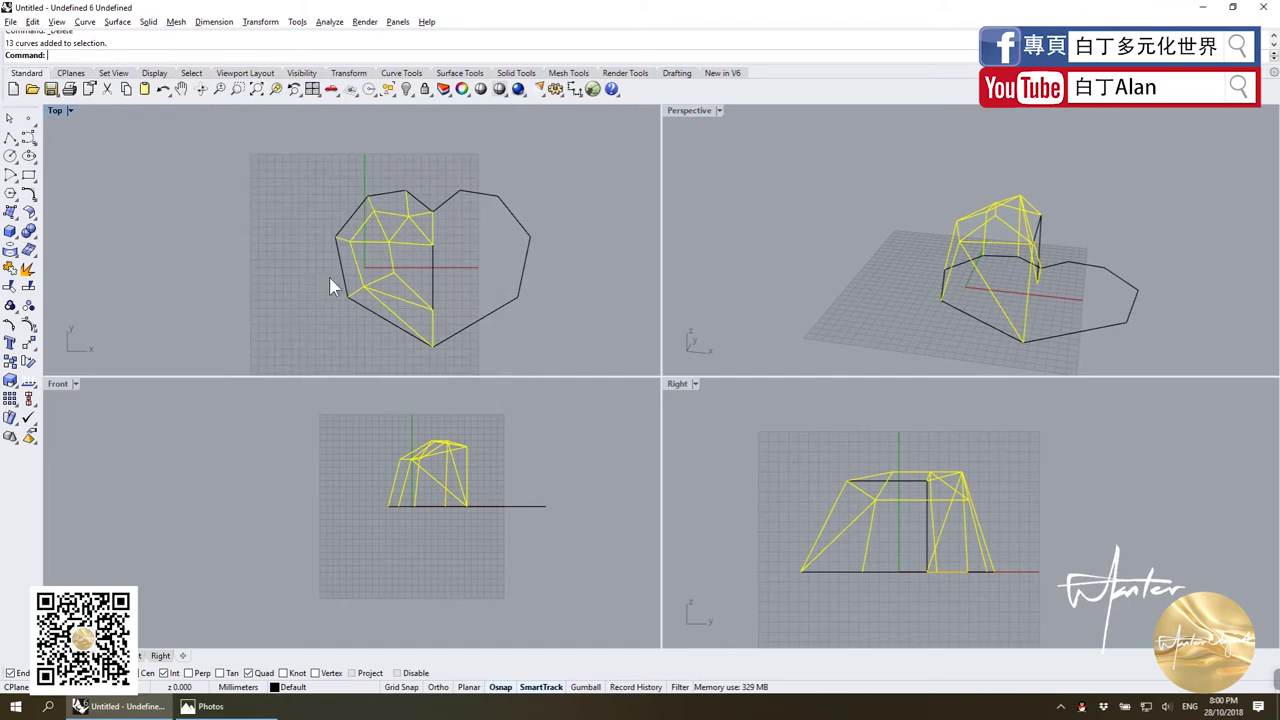
Mirror the selected curves about a plane set by two points on the centre line.
left_click(36, 348)
left_click(146, 354)
left_click(432, 244)
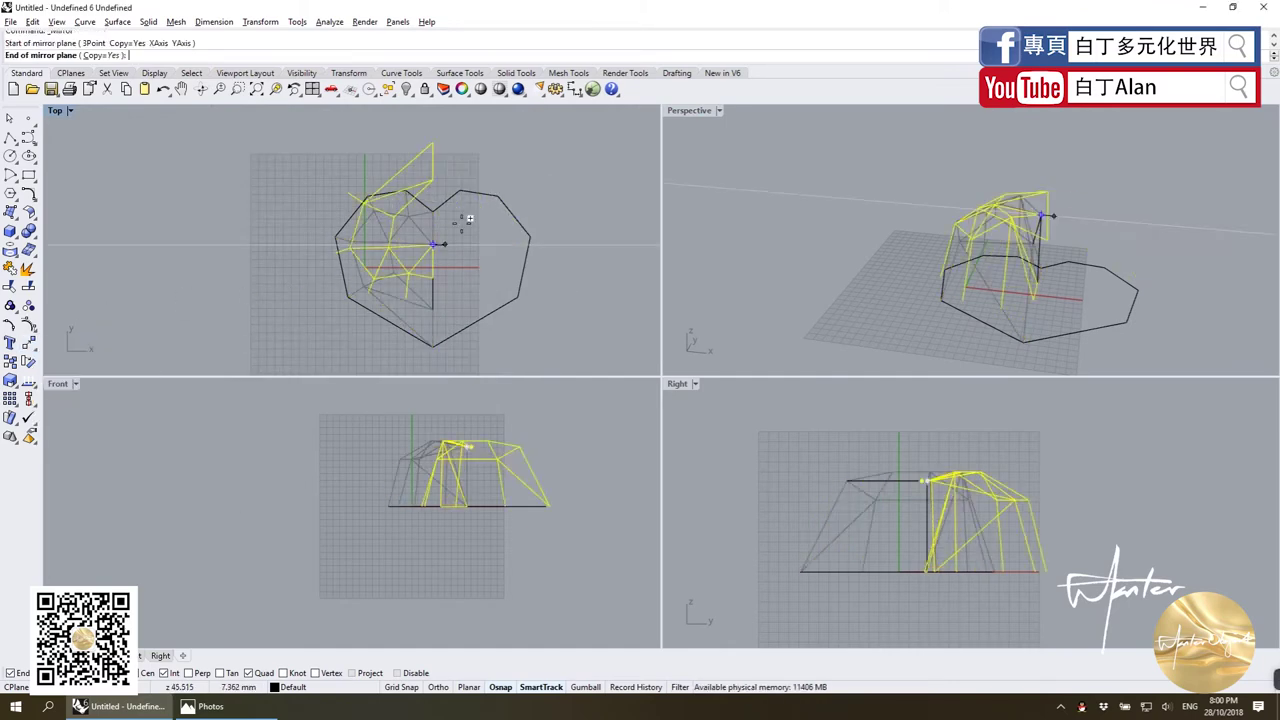
left_click(475, 173)
mouse_move(993, 237)
right_mouse_down()
mouse_move(928, 243)
mouse_move(755, 123)
mouse_move(711, 271)
mouse_move(771, 490)
mouse_move(769, 377)
right_mouse_up()
scroll(928, 243, "down", 3)
Maximize the Perspective viewport, check the pink heart-bowl photo, and return to the Rhino model.
double_click(690, 110)
key("alt+Tab")
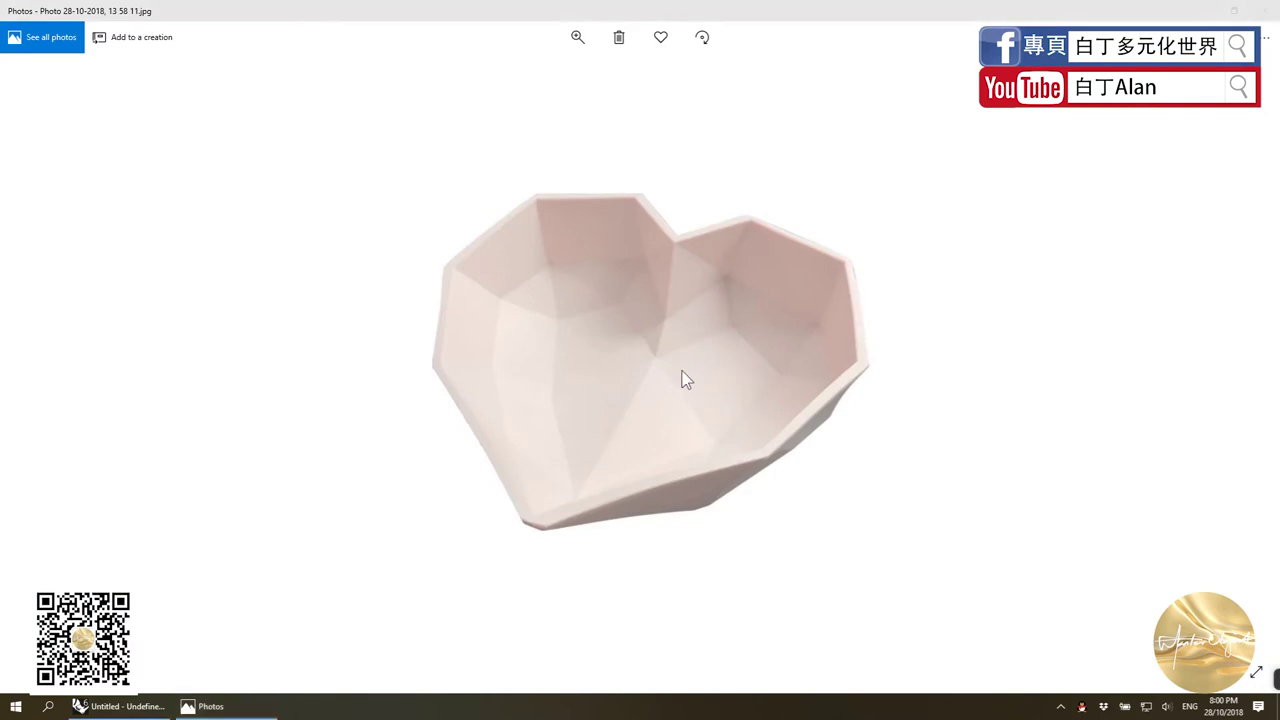
key("alt+Tab")
scroll(749, 409, "down", 3)
mouse_move(749, 409)
right_mouse_down()
mouse_move(762, 505)
mouse_move(803, 523)
mouse_move(797, 223)
mouse_move(766, 309)
mouse_move(834, 498)
right_mouse_up()
Start Surface from planar curves and pick two edges of a facet.
scroll(834, 498, "up", 2)
scroll(835, 452, "down", 2)
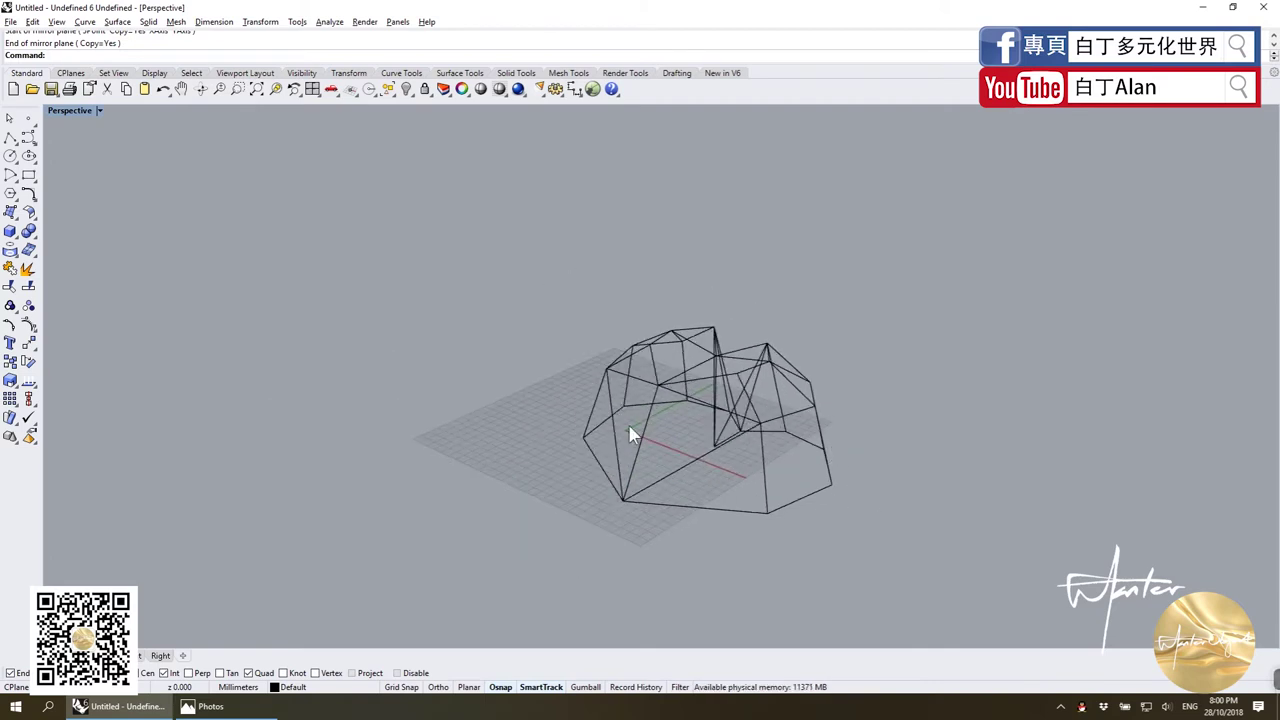
left_click(16, 234)
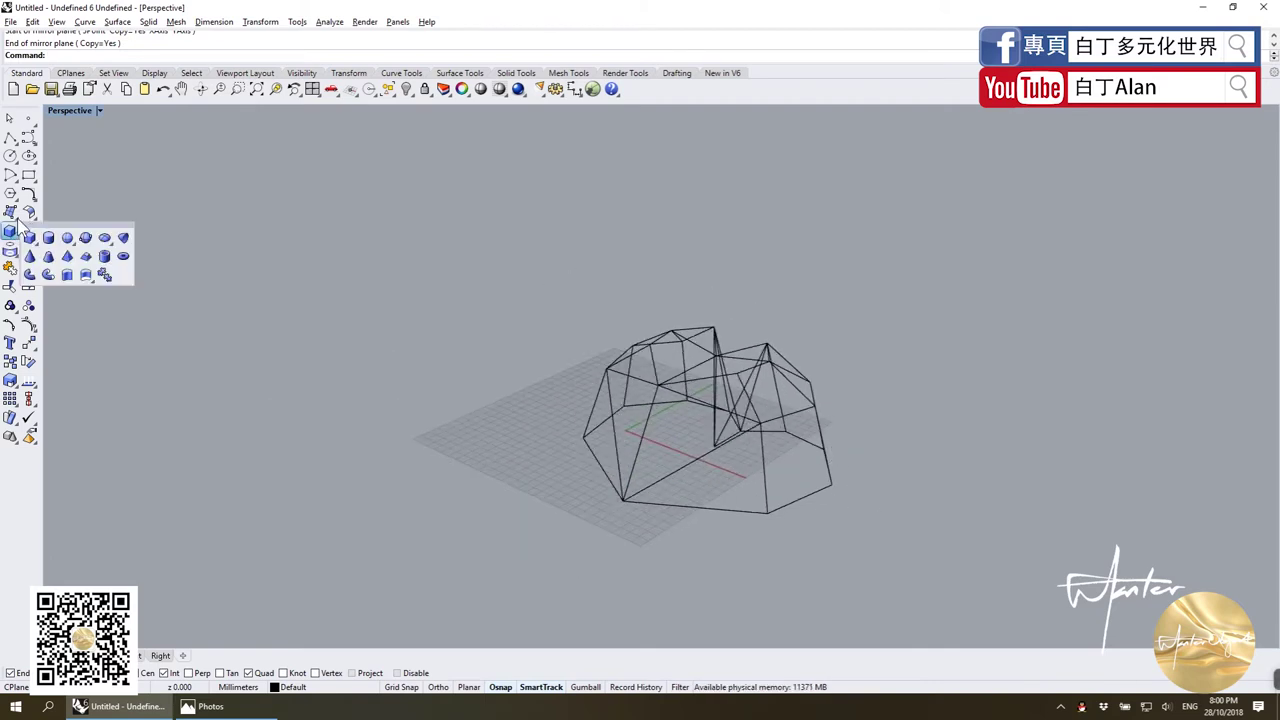
left_click(15, 217)
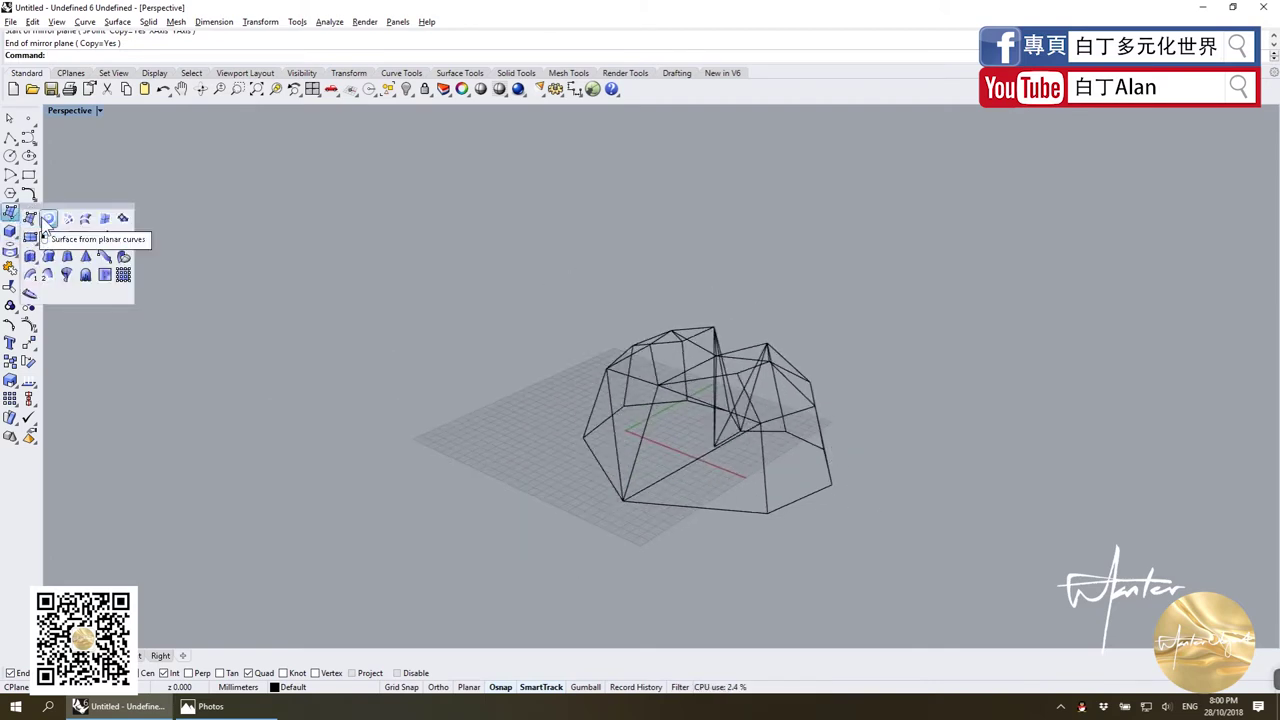
left_click(48, 218)
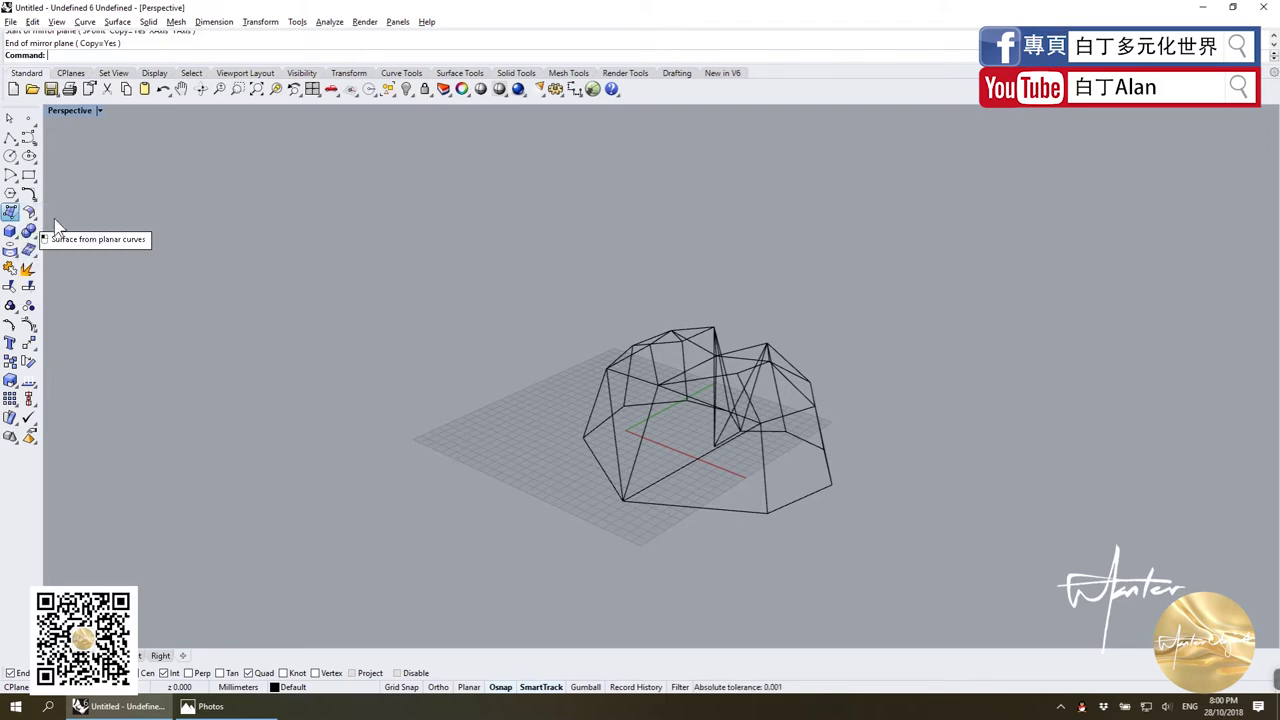
scroll(621, 383, "down", 1)
scroll(621, 383, "up", 2)
scroll(621, 383, "up", 3)
left_click(621, 383)
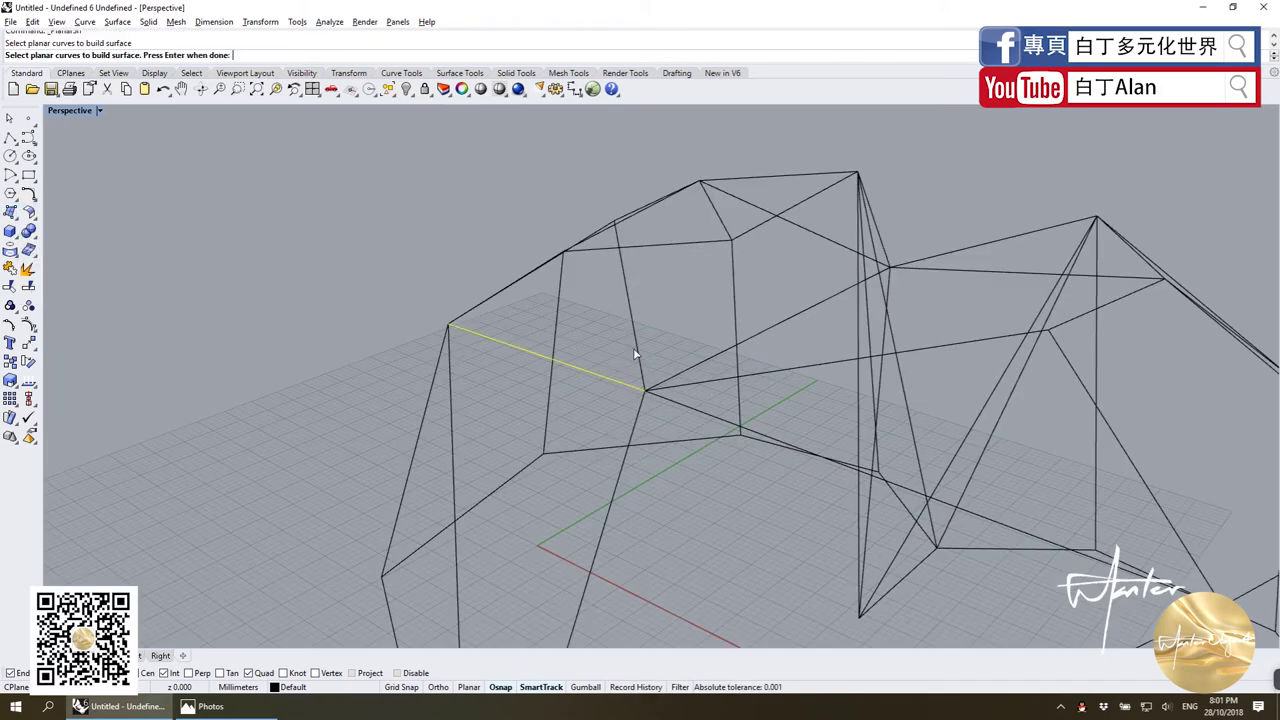
left_click(636, 345)
scroll(593, 300, "down", 3)
scroll(593, 308, "down", 2)
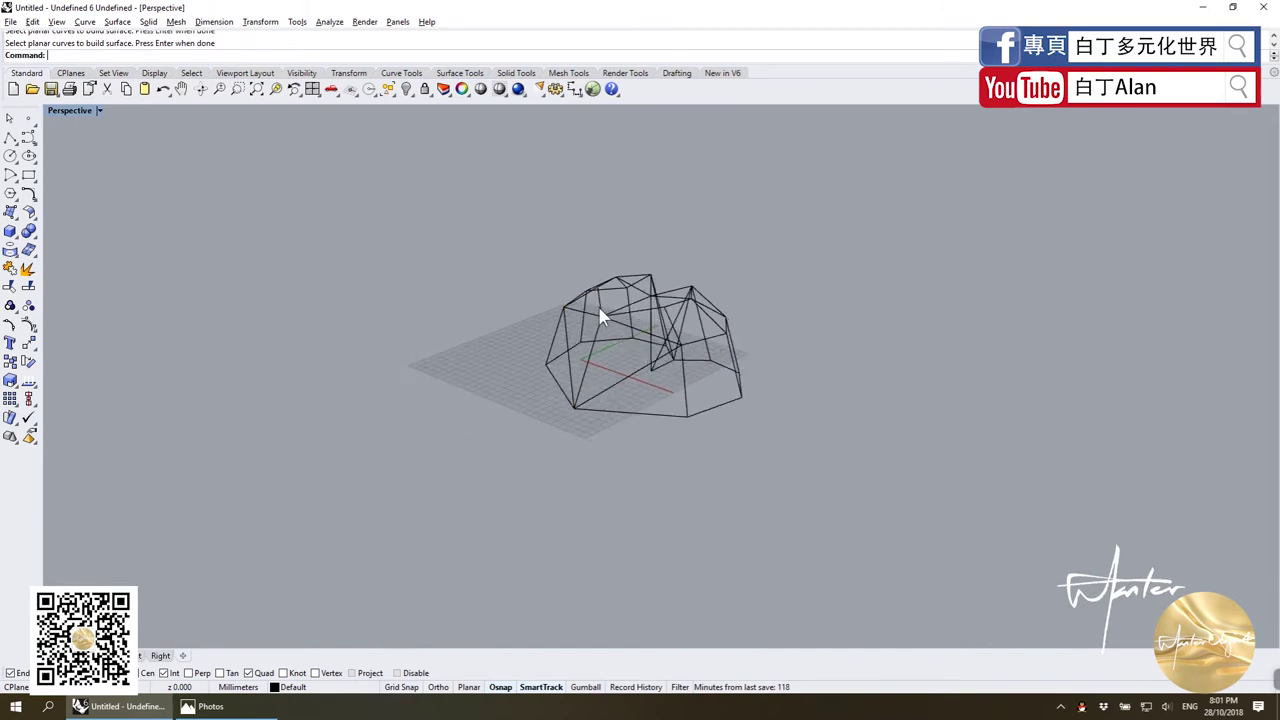
Window-select all wireframe curves and explode them into 40 separate segments.
left_click_drag(830, 488, 507, 224)
key("Return")
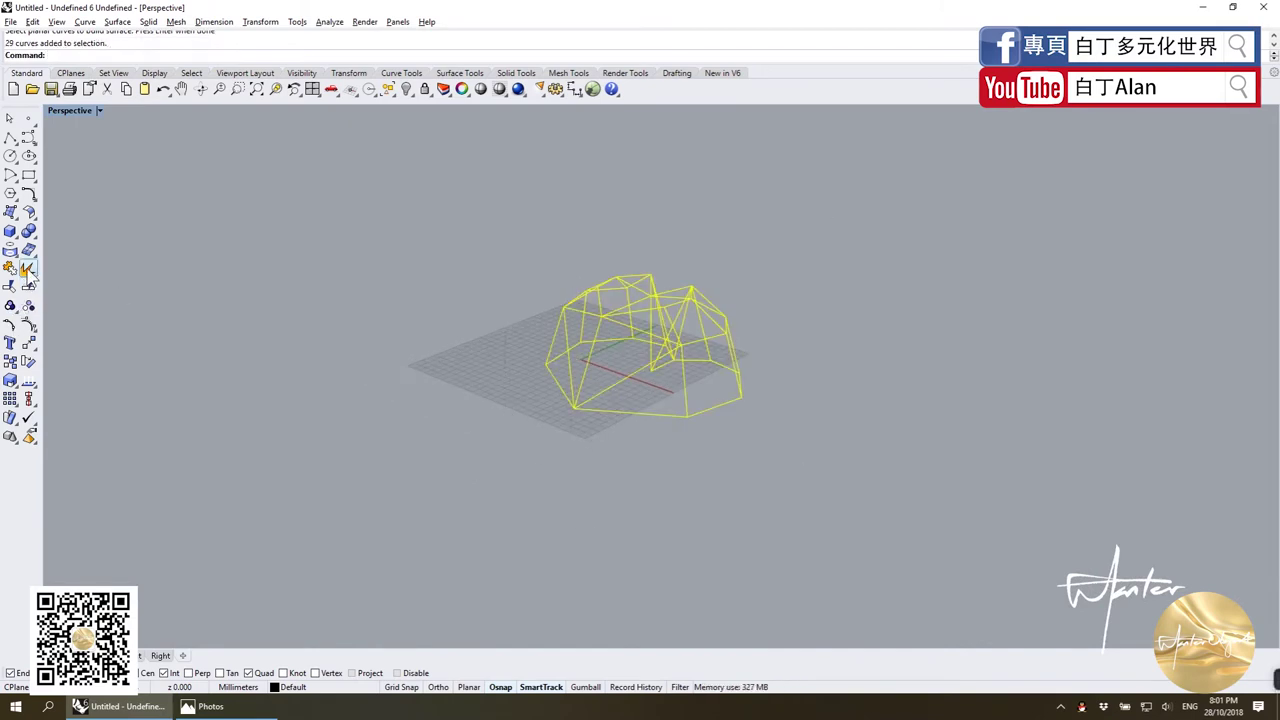
left_click(28, 269)
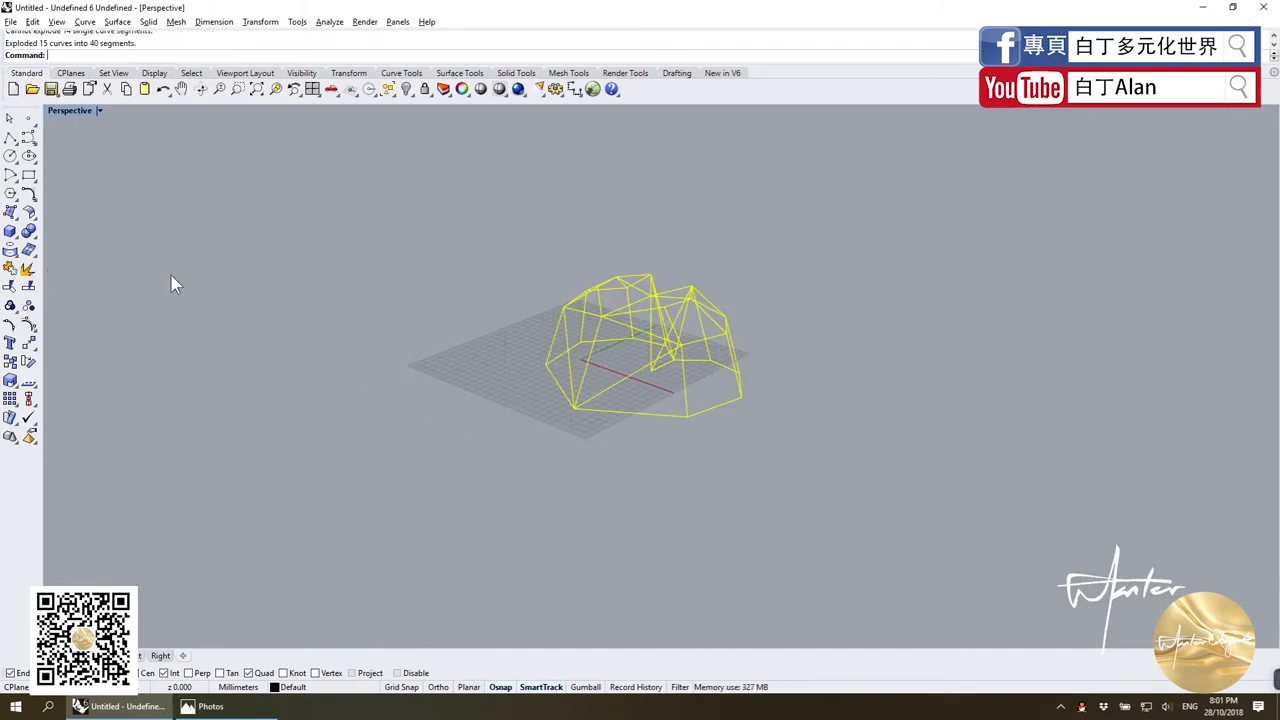
Restart PlanarSrf and pick the edges of a triangular facet.
left_click(22, 224)
left_click(73, 214)
scroll(596, 358, "up", 2)
scroll(596, 358, "up", 3)
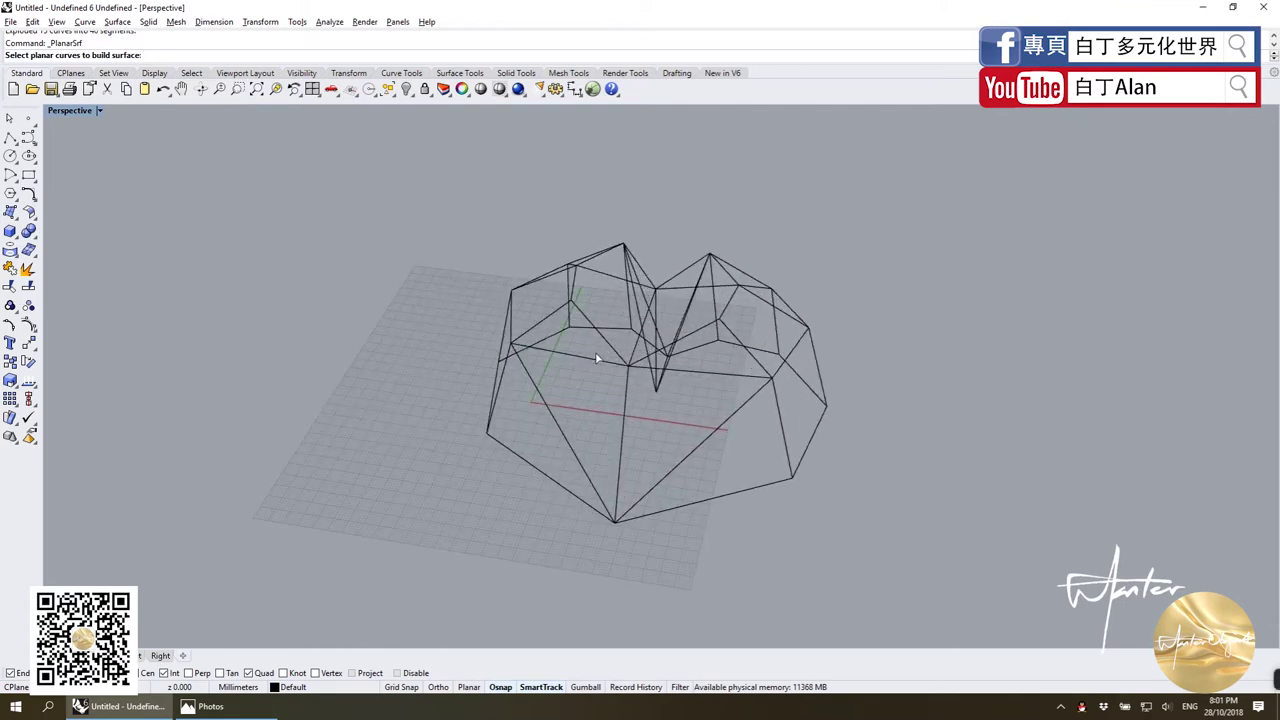
left_click(596, 358)
Create the triangular facet surface and switch the viewport to shaded display.
key("Return")
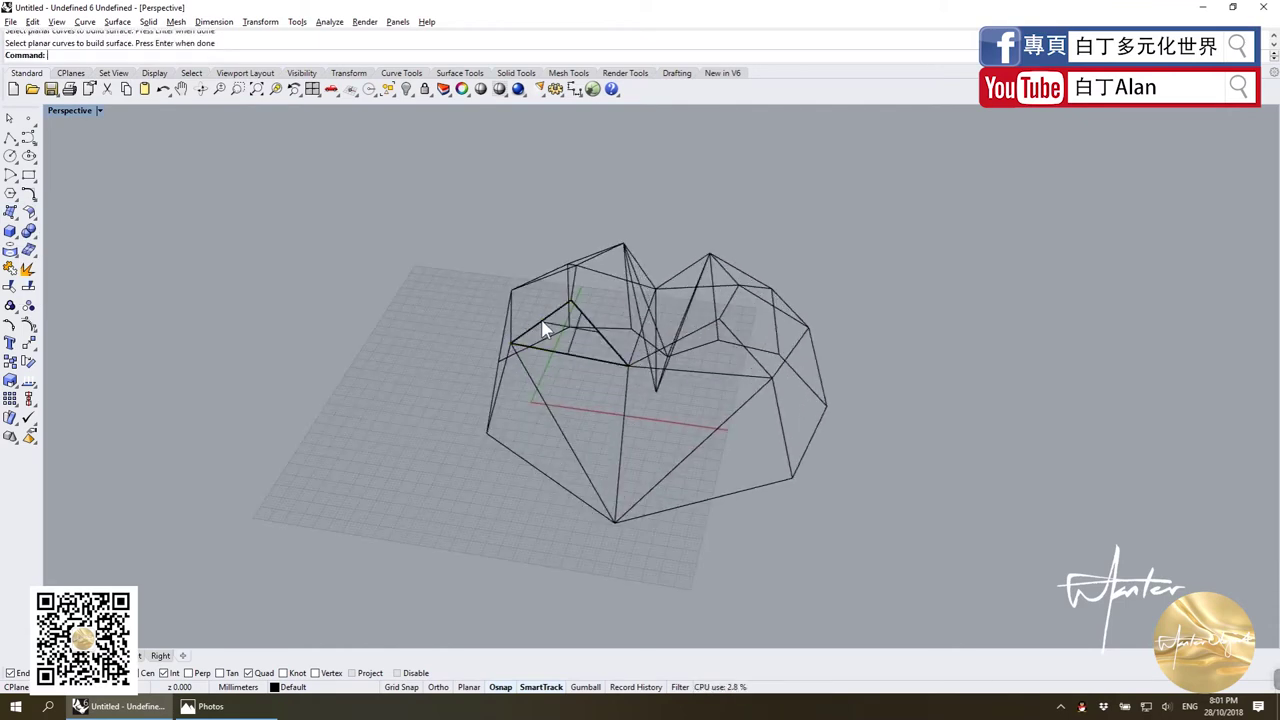
right_click_drag(540, 319, 586, 316)
left_click(77, 112)
left_click(80, 158)
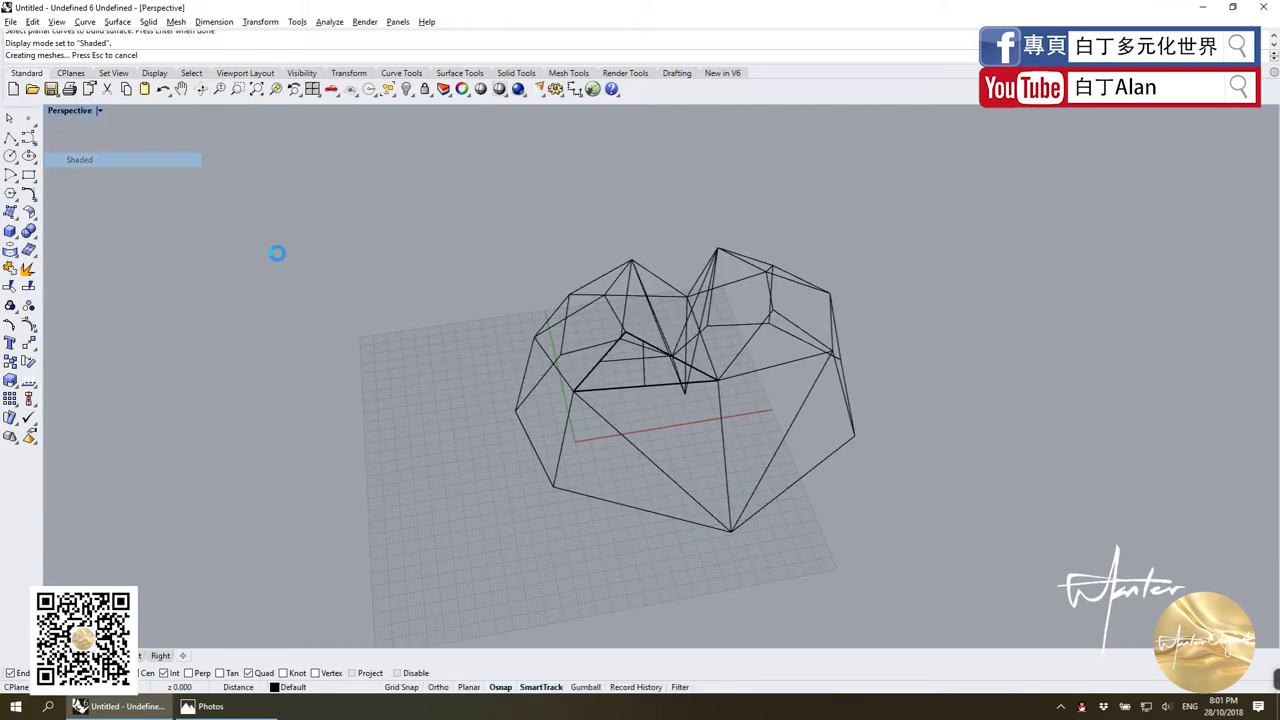
scroll(583, 340, "up", 3)
Try building a planar surface from the four edges of the facet beside the triangle.
left_click(586, 290)
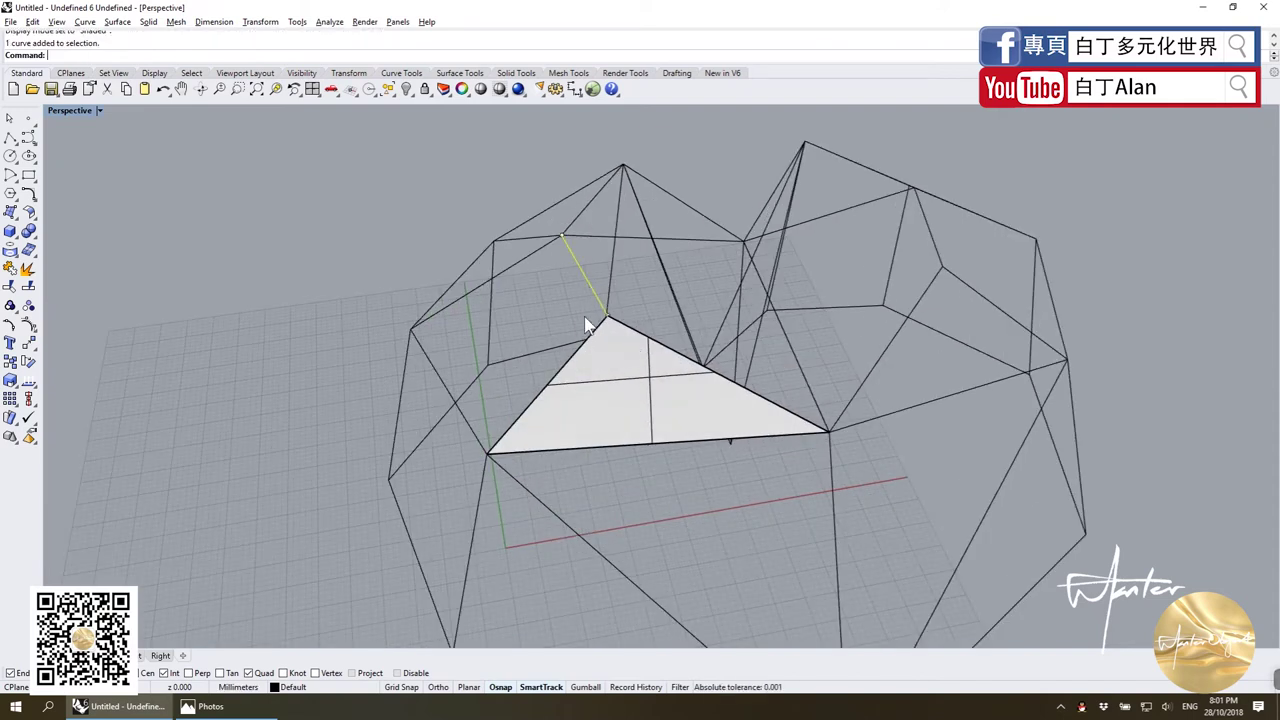
left_click(565, 355)
key("Escape")
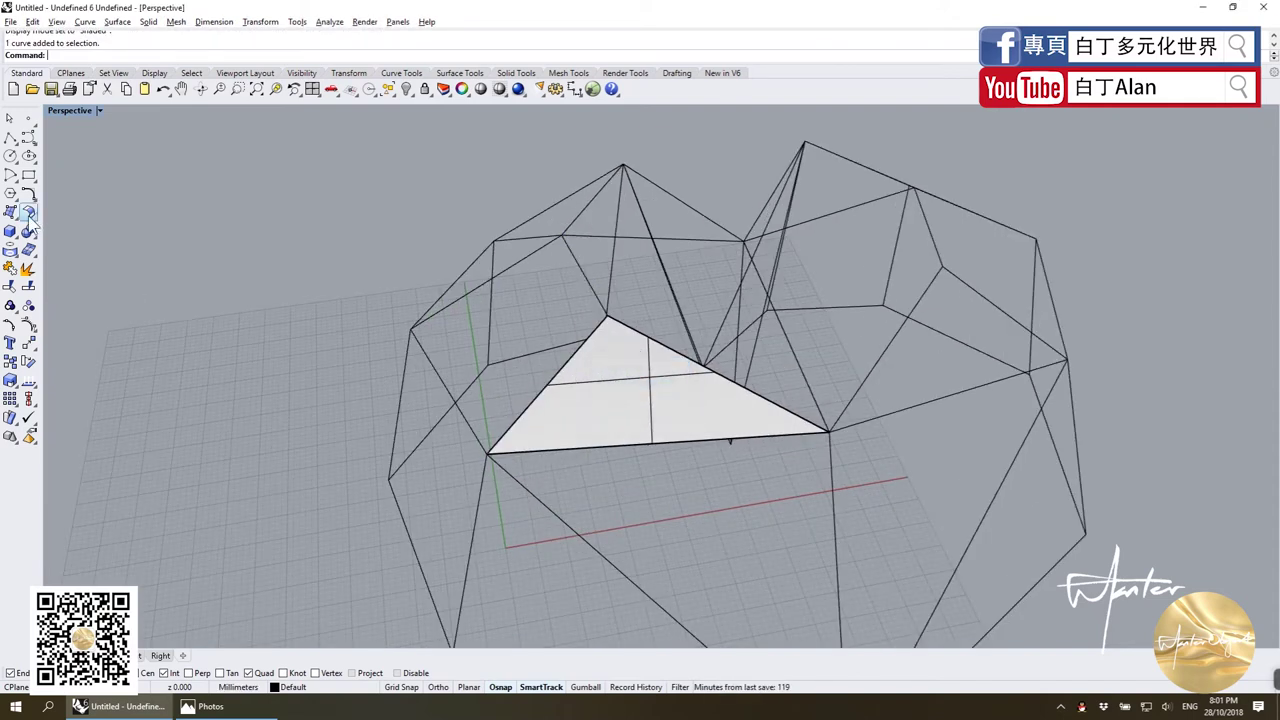
left_click(29, 212)
left_click(465, 395)
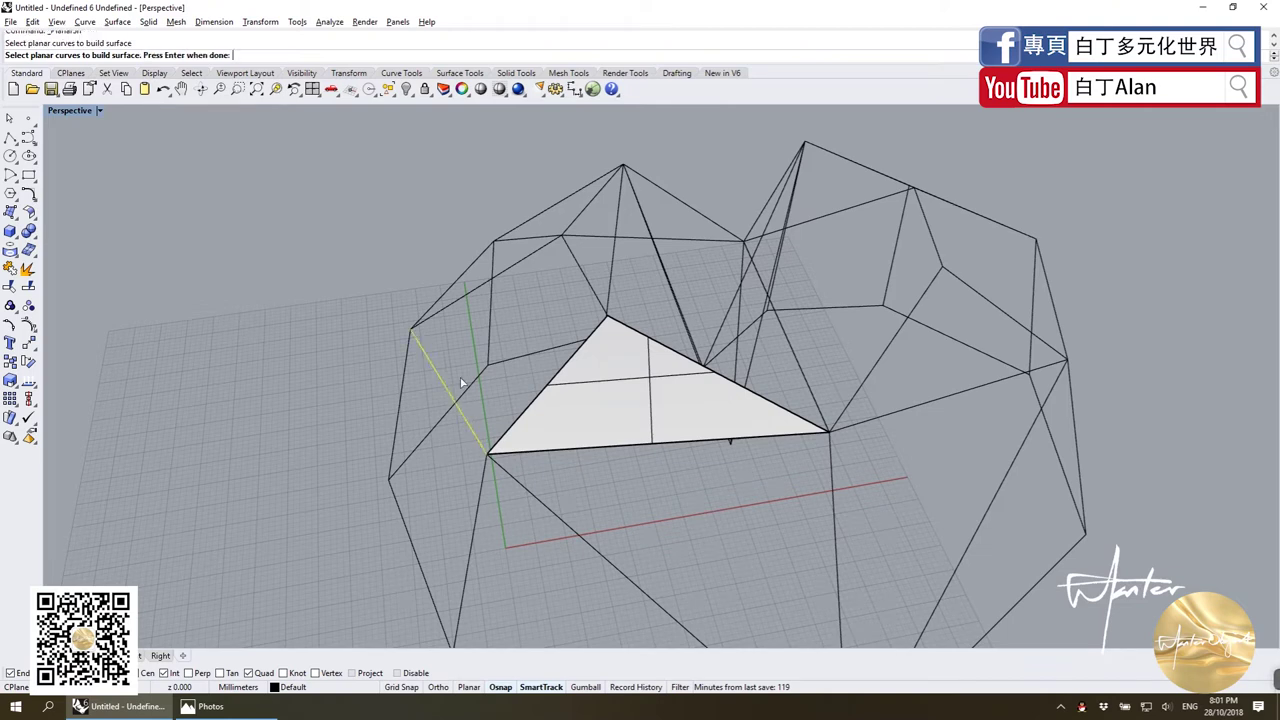
left_click(449, 312)
left_click(582, 287)
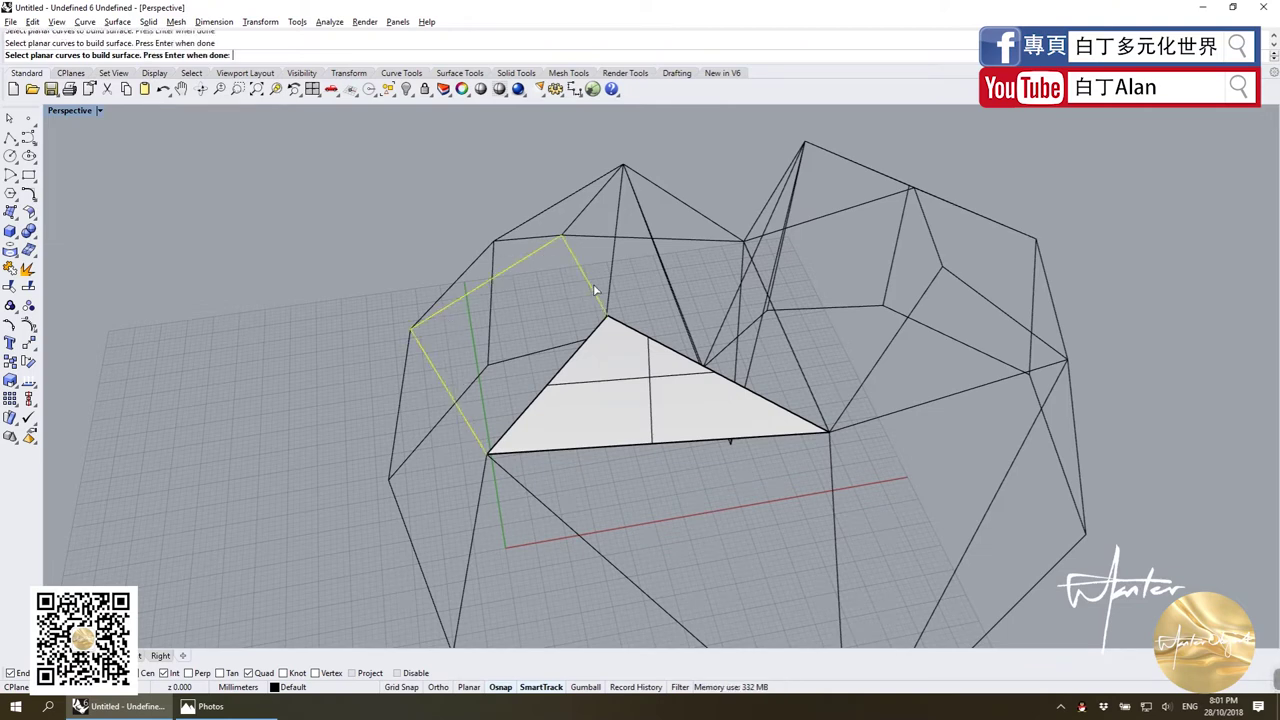
left_click(571, 359)
left_click(617, 396)
key("Return")
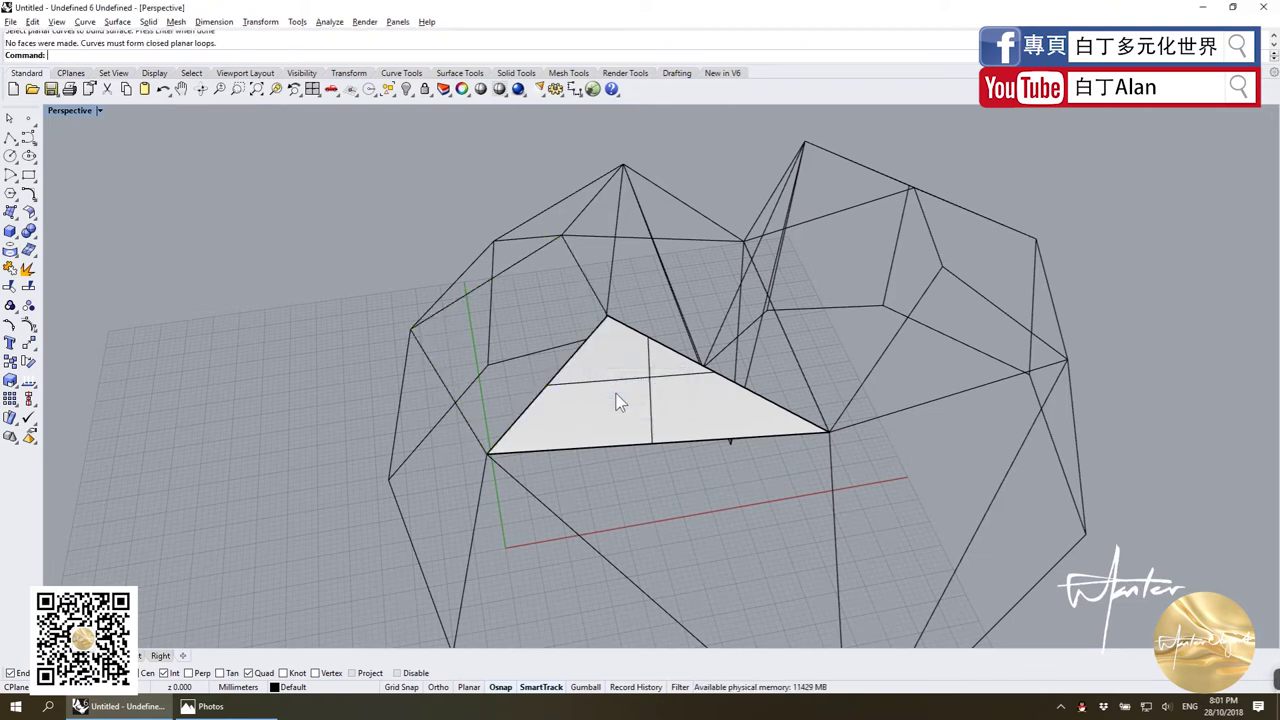
Retry PlanarSrf twice with single facet edges, each attempt producing no face.
key("Return")
left_click(527, 410)
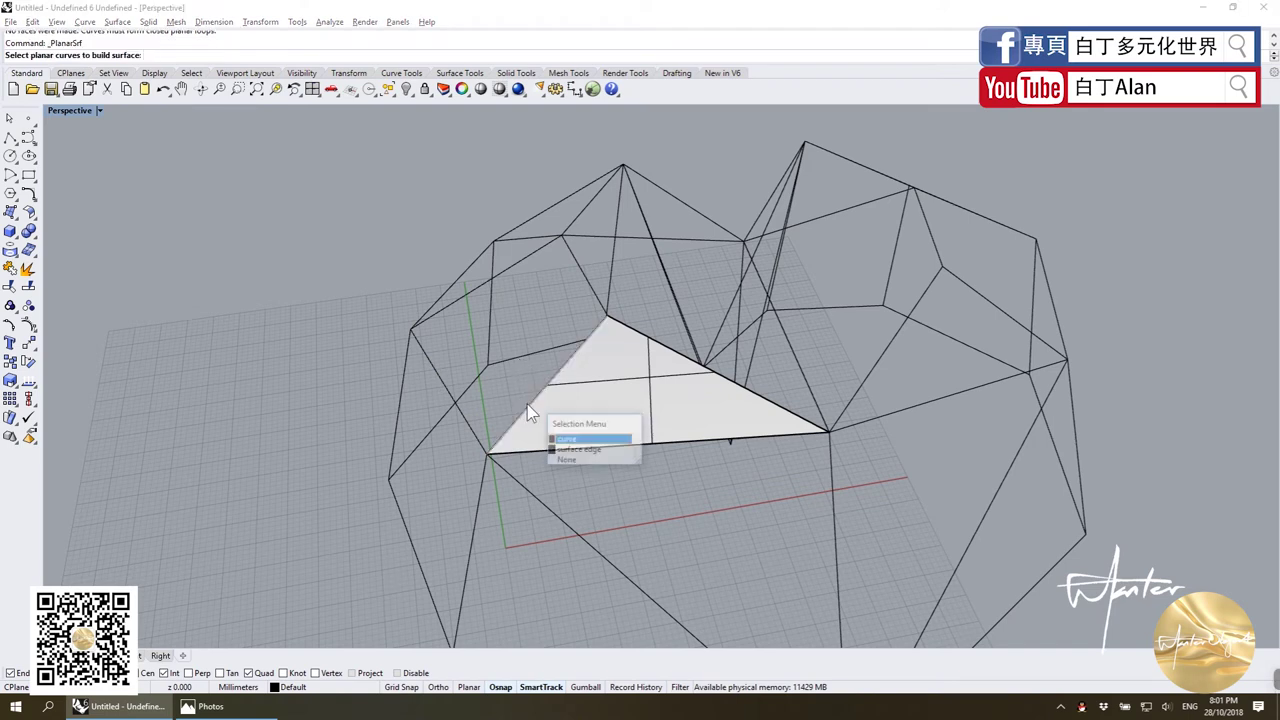
left_click(565, 441)
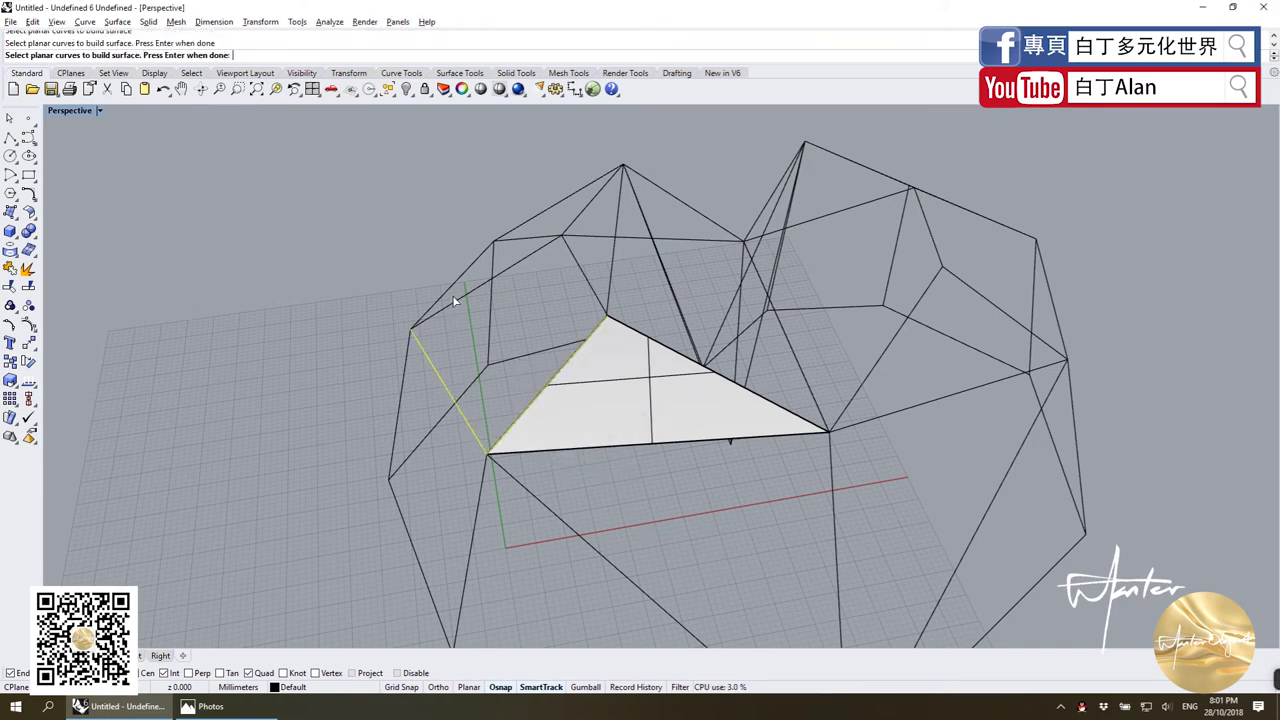
key("Return")
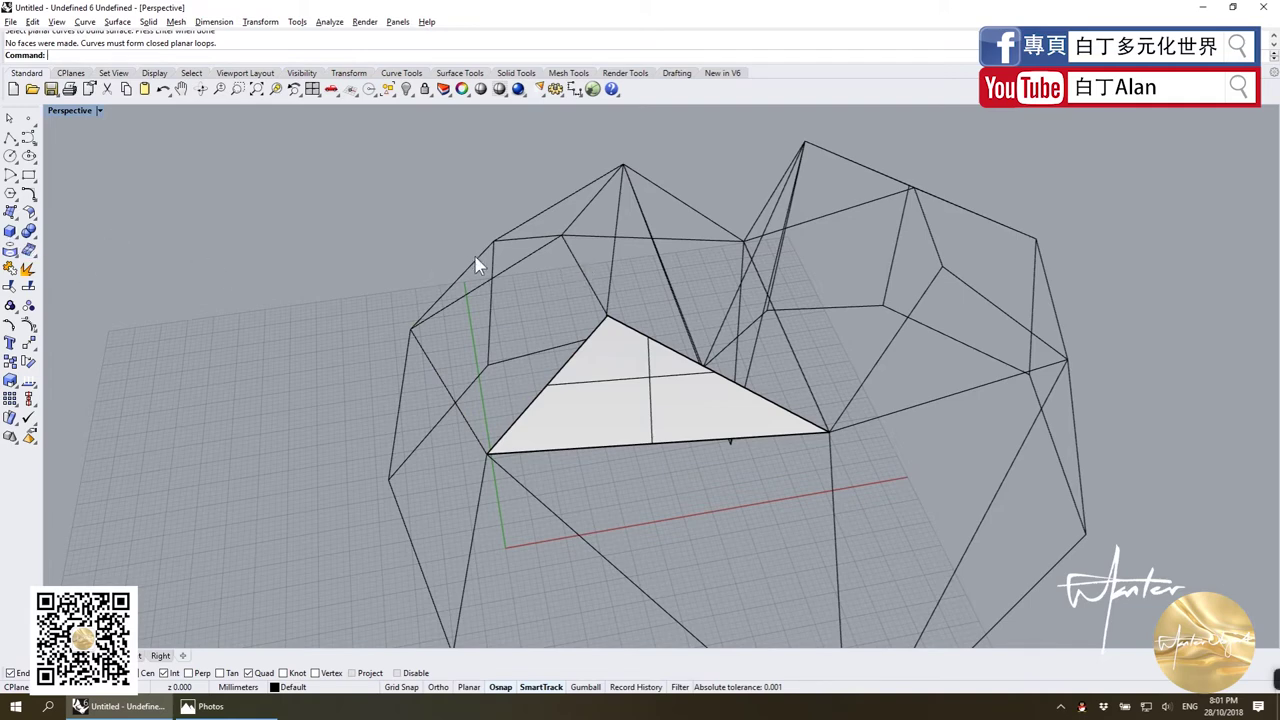
key("Return")
mouse_move(604, 240)
right_mouse_down()
mouse_move(683, 262)
mouse_move(622, 252)
right_mouse_up()
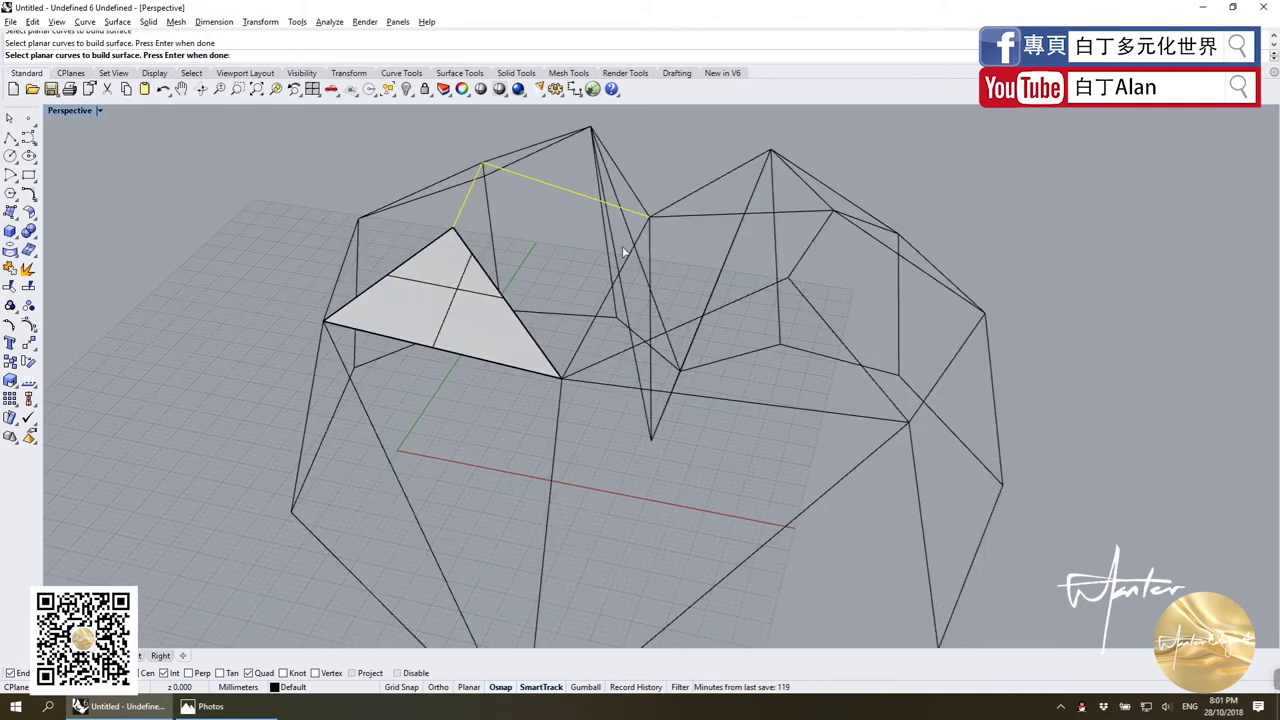
left_click(510, 293)
left_click(540, 331)
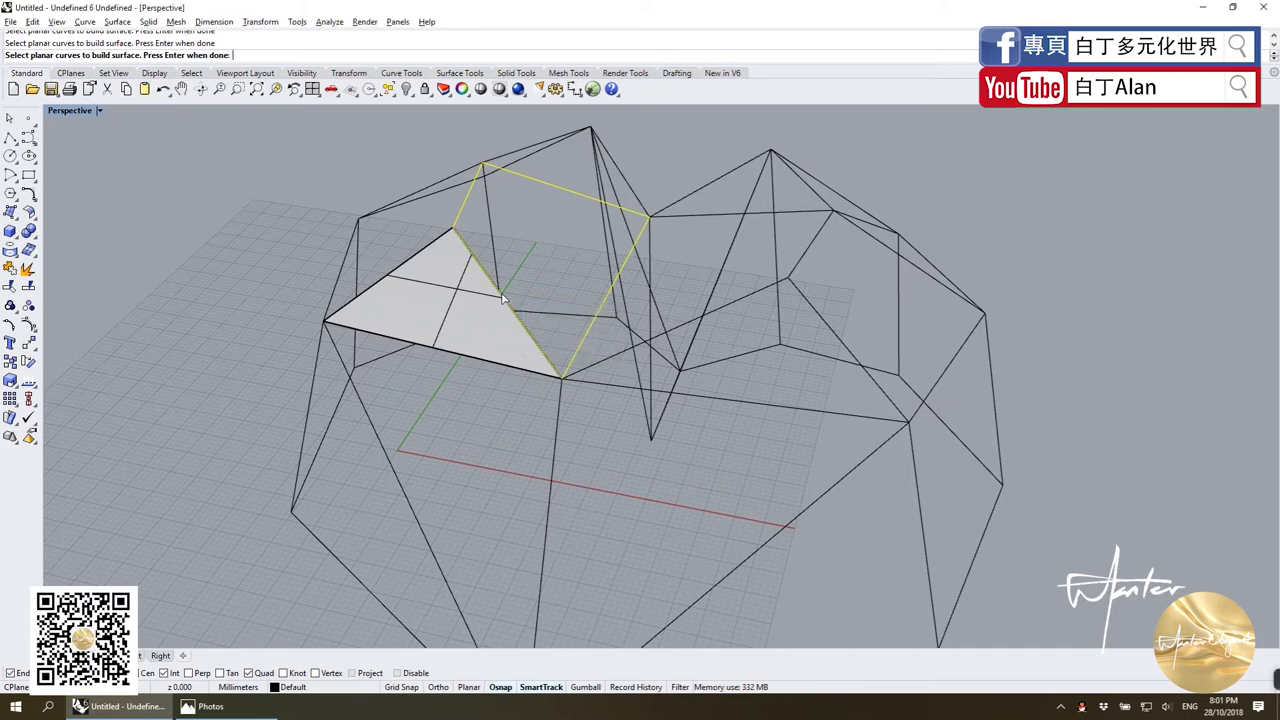
key("Return")
Delete the triangular facet surface, then undo the deletion and deselect it.
mouse_move(503, 297)
right_mouse_down()
mouse_move(477, 285)
mouse_move(441, 352)
right_mouse_up()
scroll(477, 285, "up", 5)
scroll(643, 278, "down", 3)
left_click(455, 354)
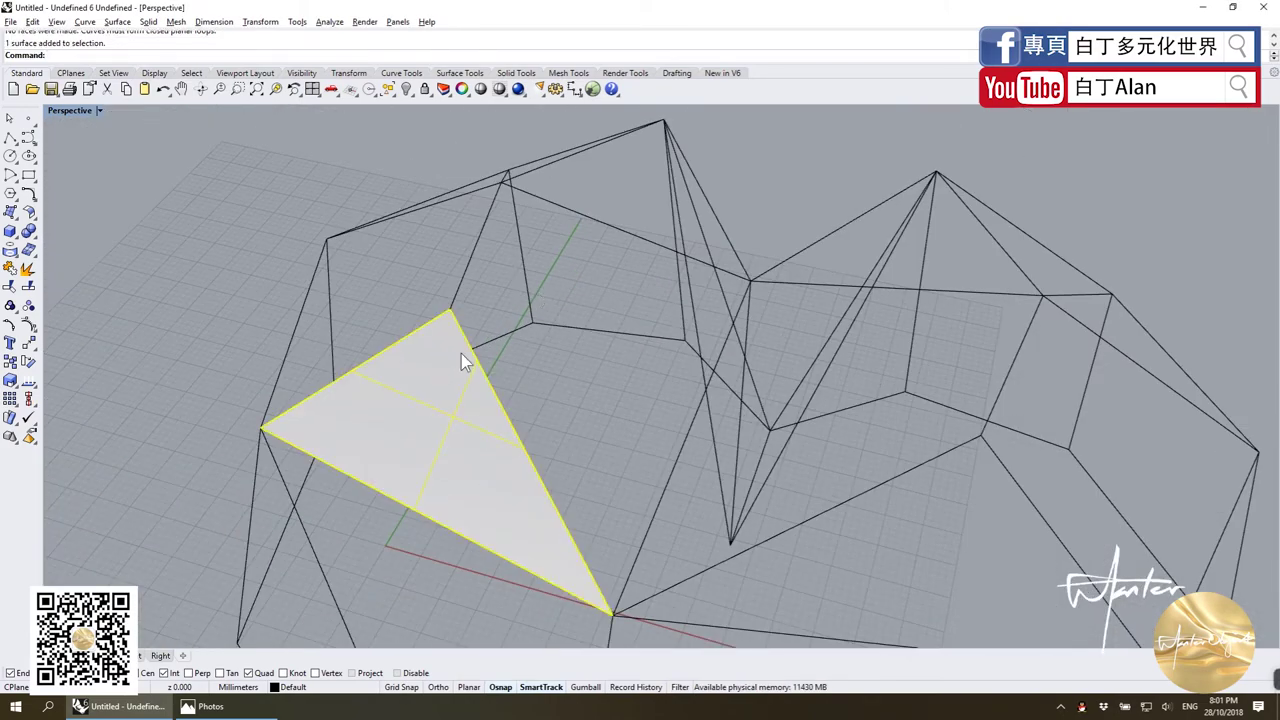
key("Delete")
scroll(431, 317, "up", 3)
scroll(510, 313, "up", 2)
scroll(508, 313, "down", 1)
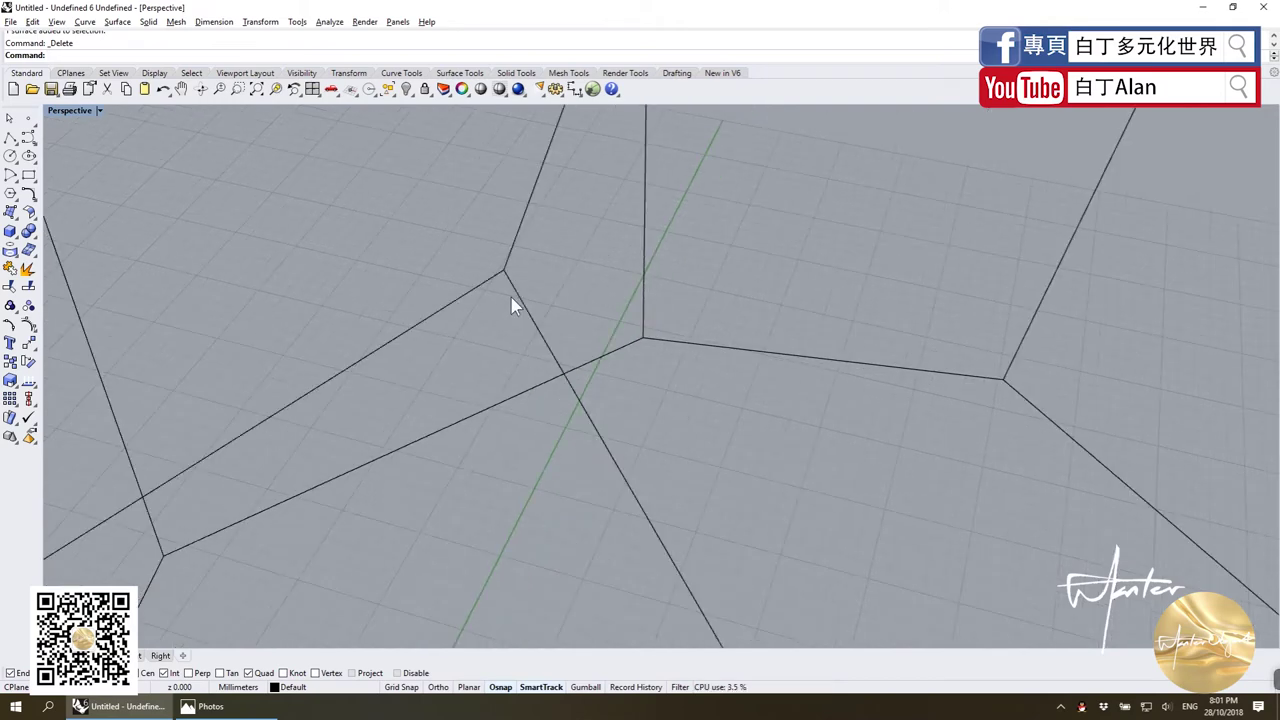
scroll(508, 300, "down", 3)
key("ctrl+z")
mouse_move(503, 294)
right_mouse_down()
mouse_move(666, 323)
mouse_move(681, 359)
right_mouse_up()
key("Escape")
scroll(583, 371, "down", 3)
scroll(623, 342, "up", 3)
Draw a polyline from a facet corner to another wireframe vertex.
left_click(677, 310)
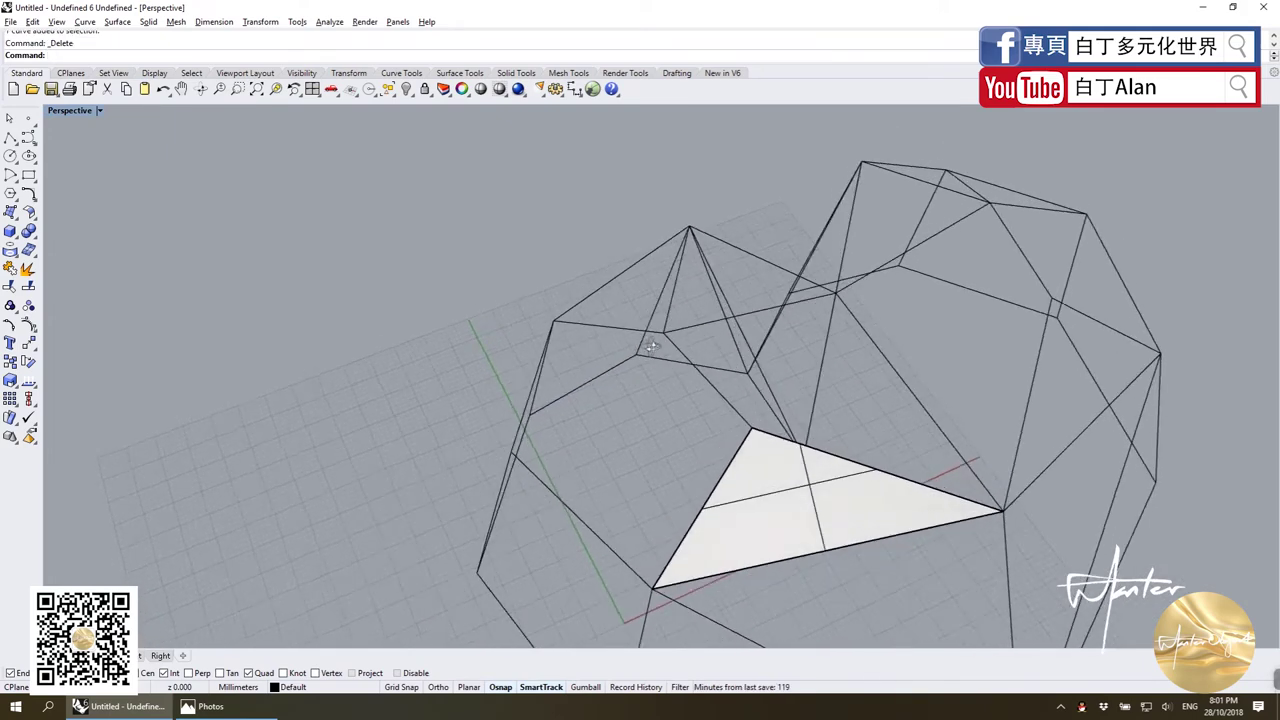
left_click(10, 137)
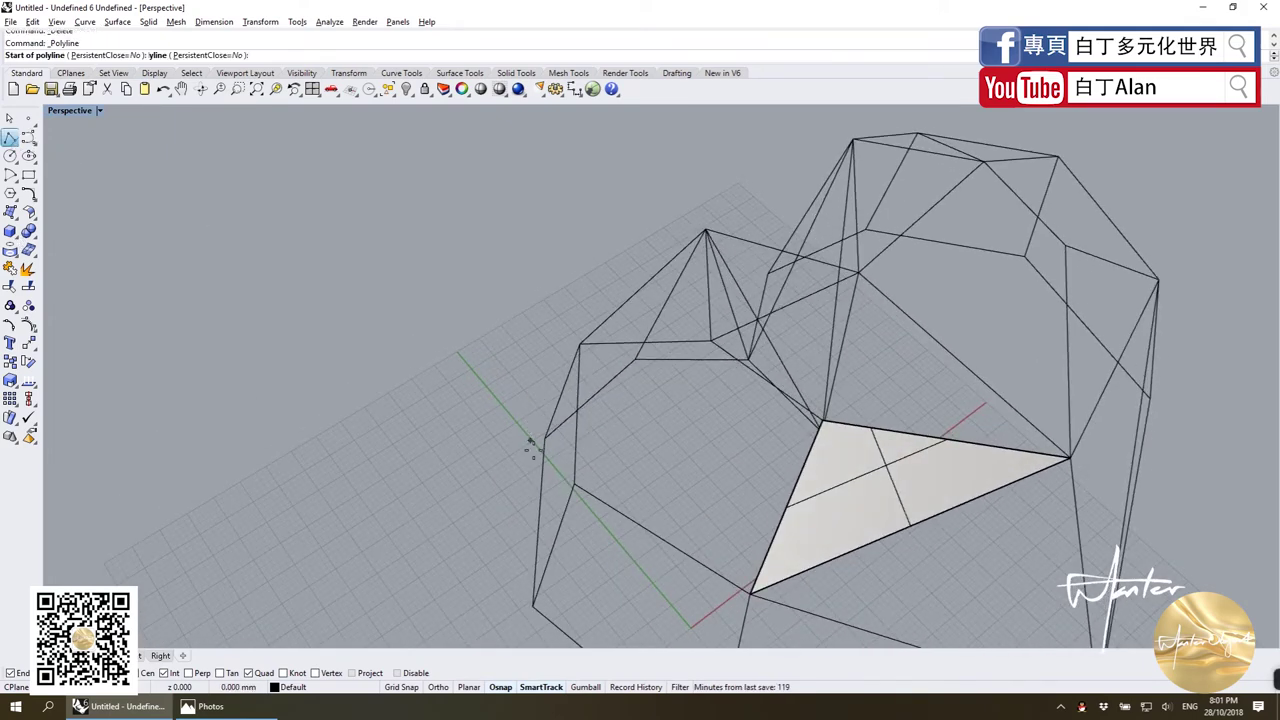
left_click(575, 484)
left_click(711, 342)
right_click_drag(709, 351, 689, 400)
key("Return")
Try a planar surface from the new polyline's two segments and the triangle's left edge.
left_click(17, 222)
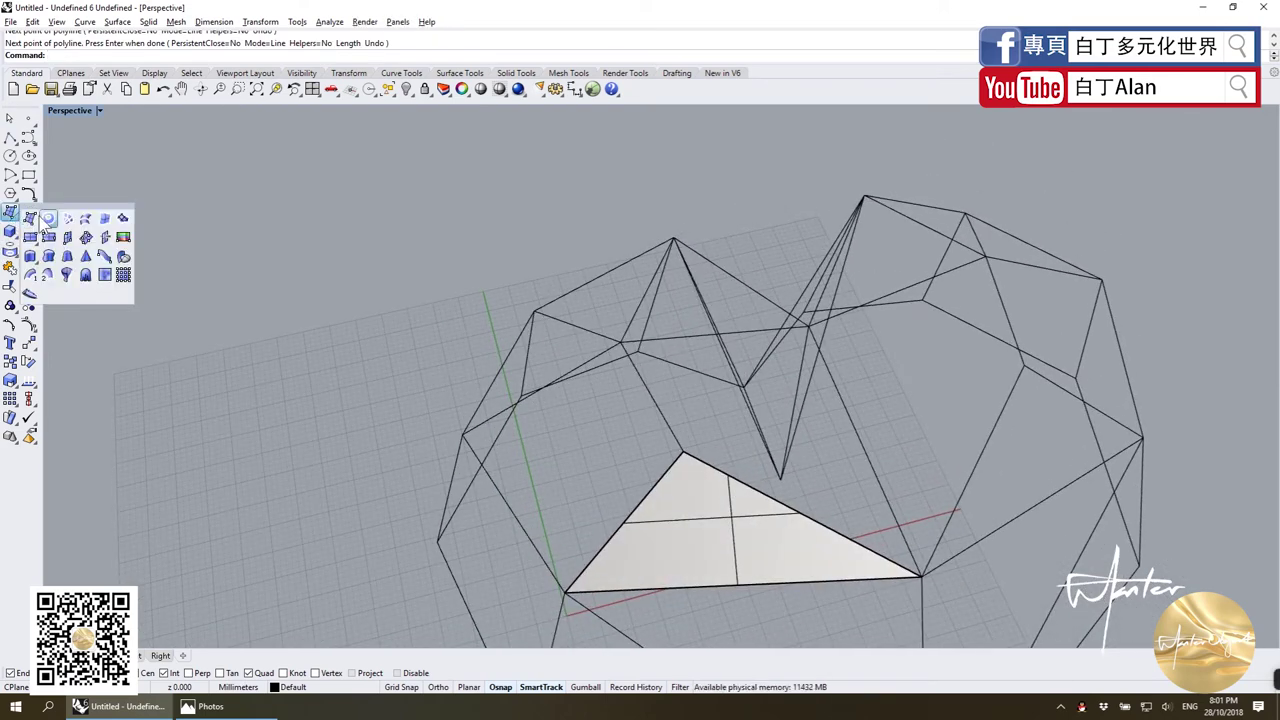
left_click(52, 214)
left_click(590, 363)
left_click(642, 386)
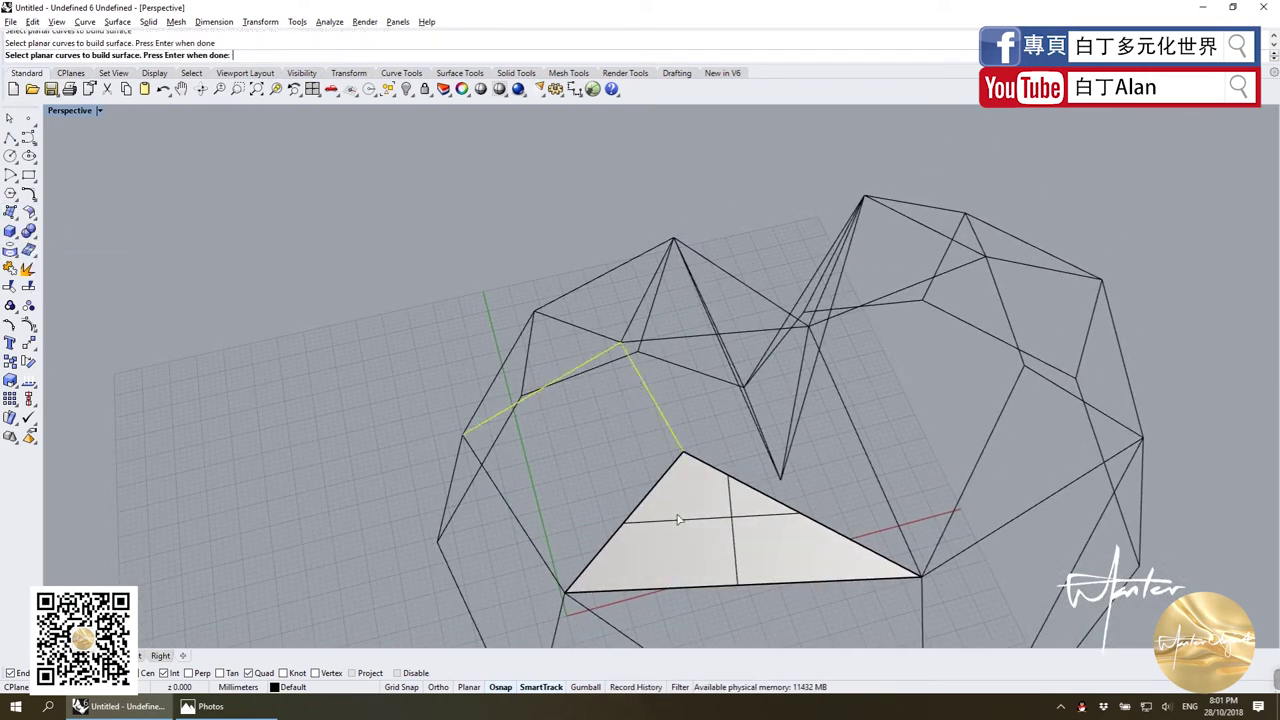
left_click(663, 487)
left_click(639, 527)
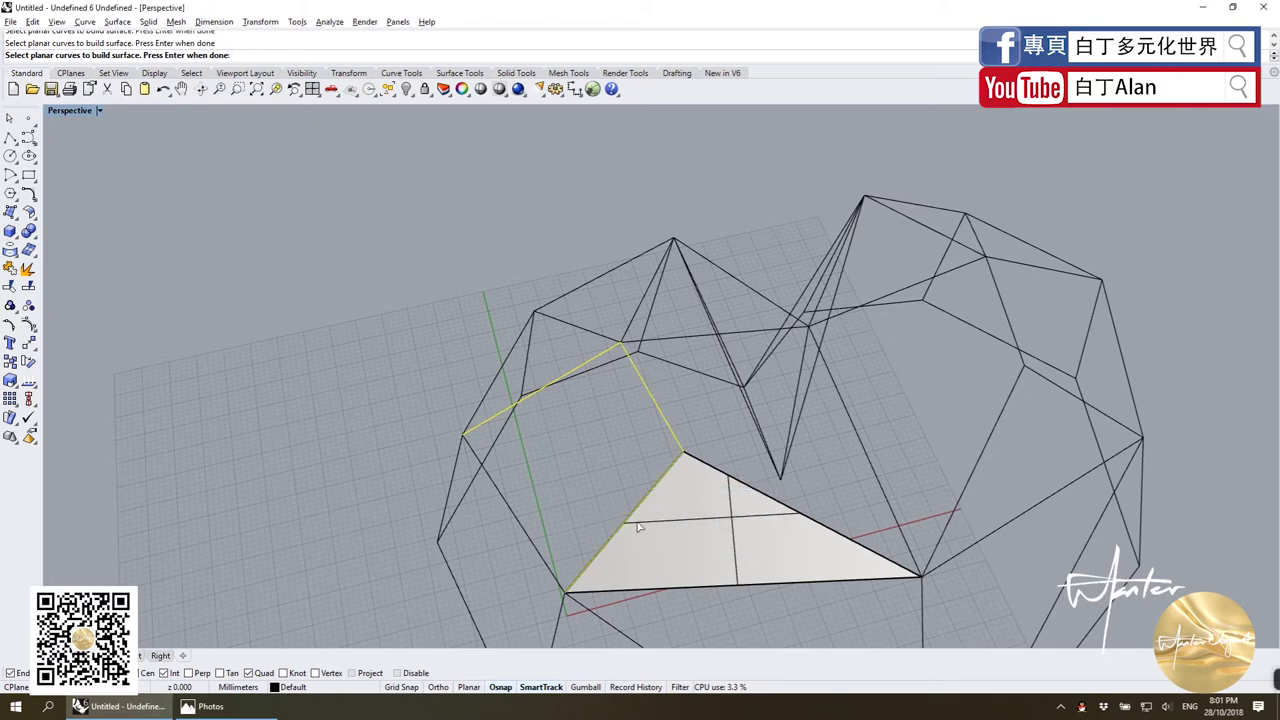
key("Return")
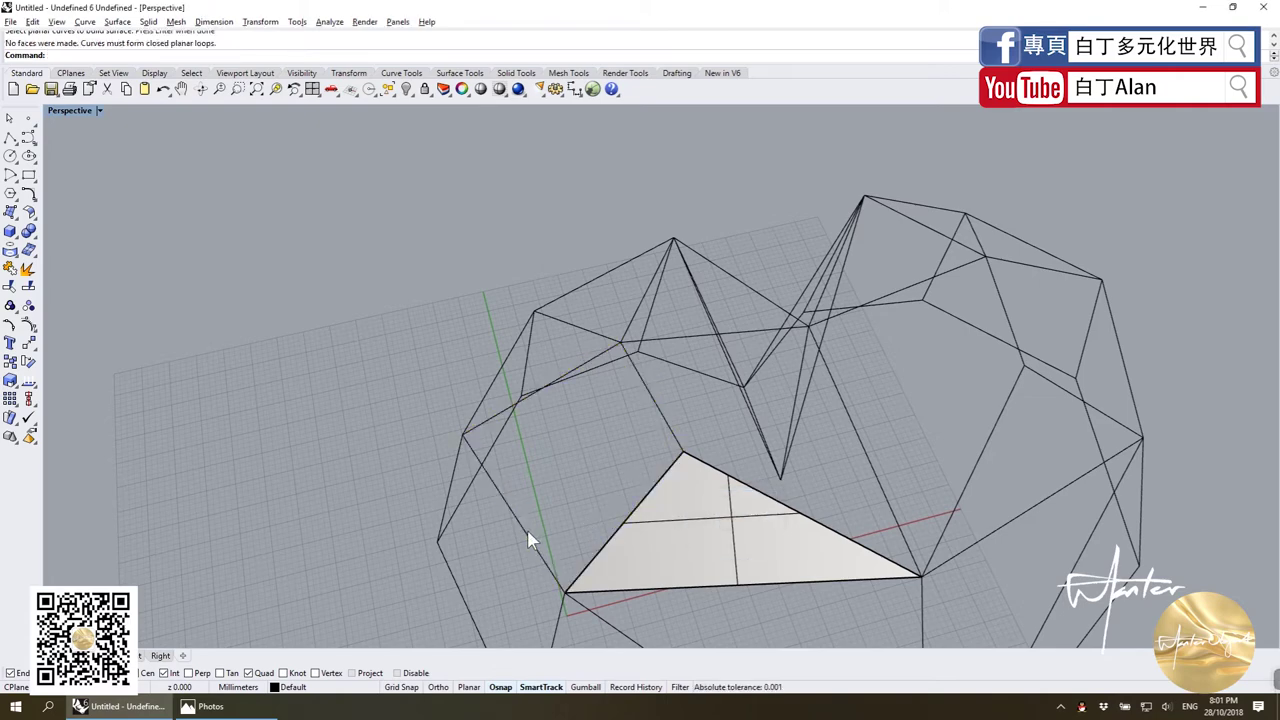
Delete the unwanted curve and draw a new line from the left vertex to the upper vertex.
left_click(536, 550)
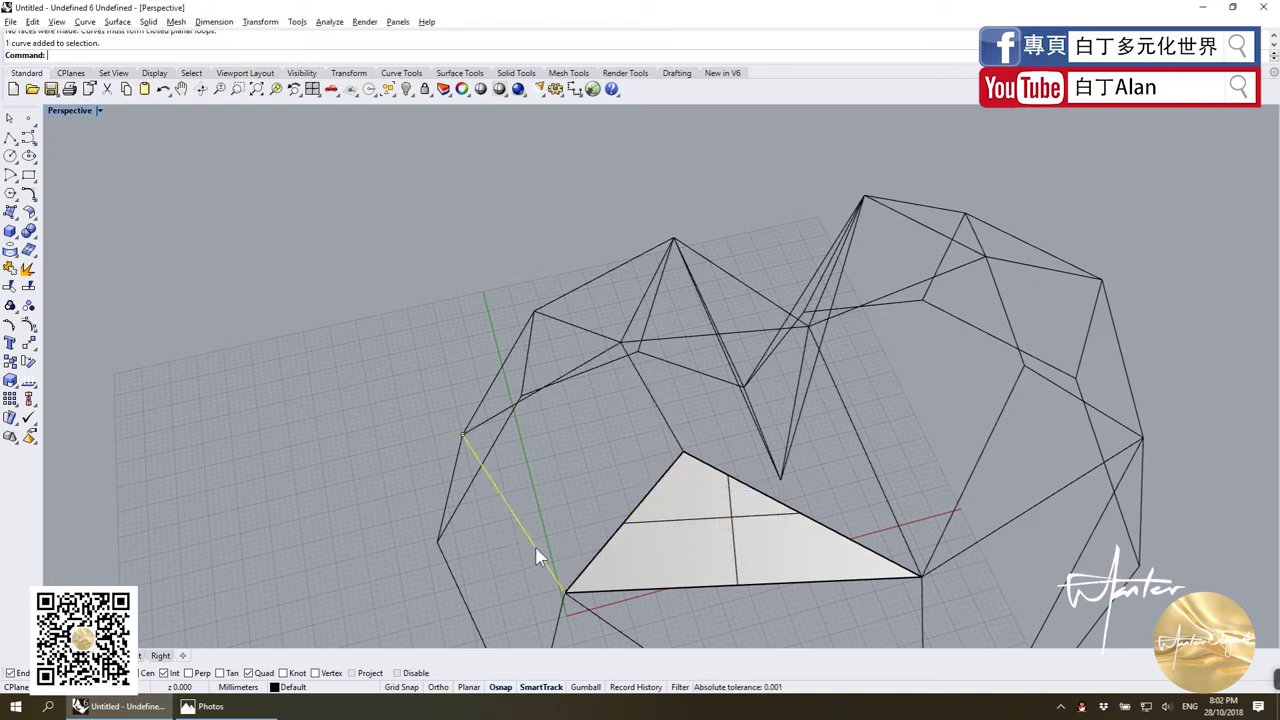
key("Delete")
left_click(29, 175)
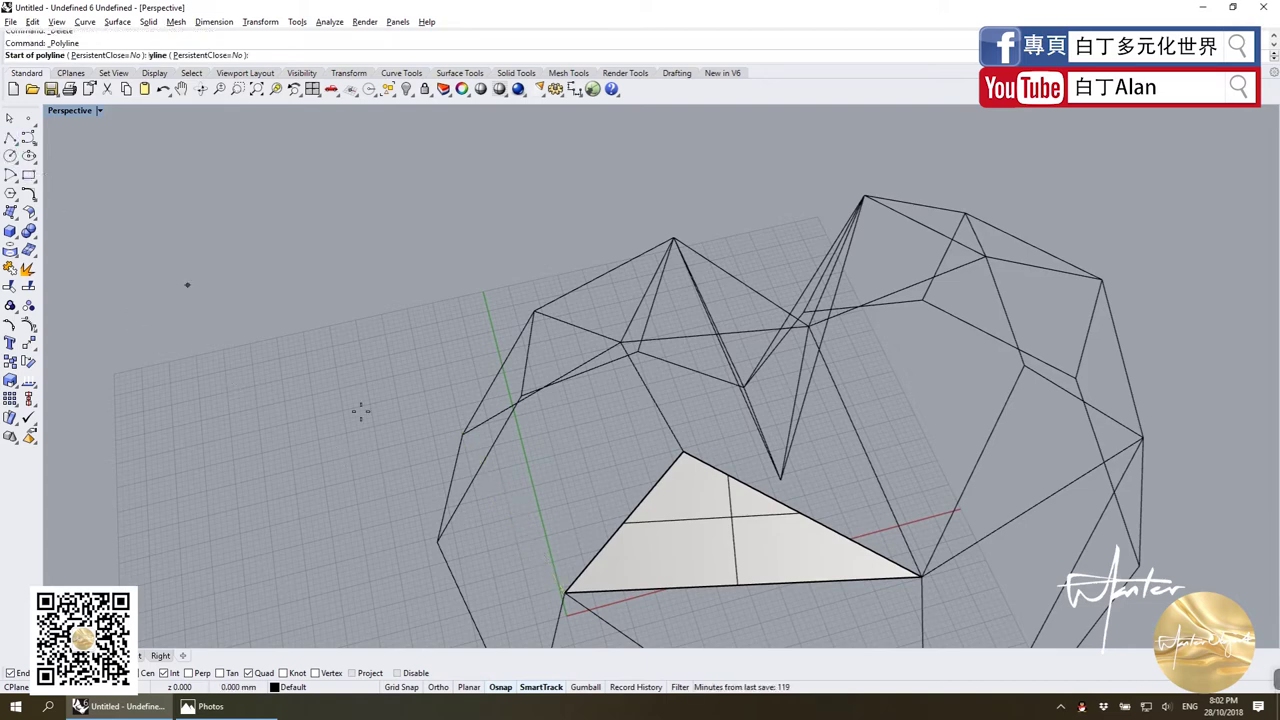
left_click(463, 434)
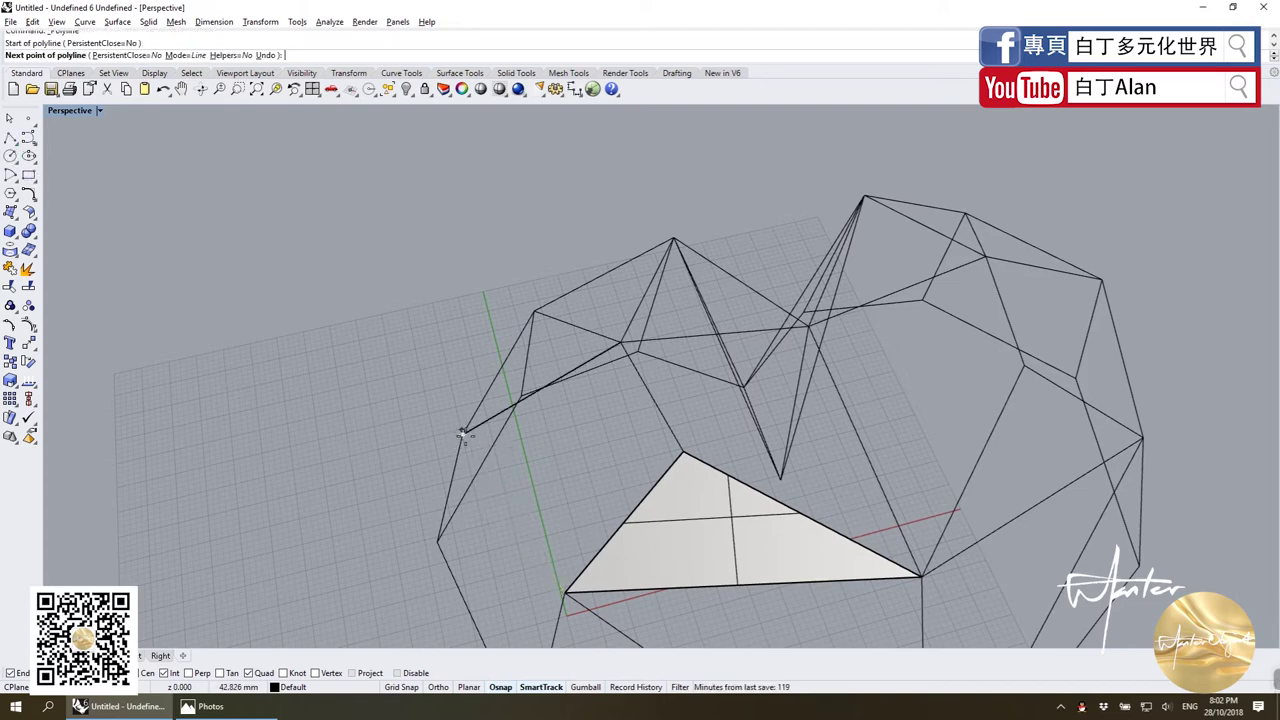
left_click(563, 589)
key("Return")
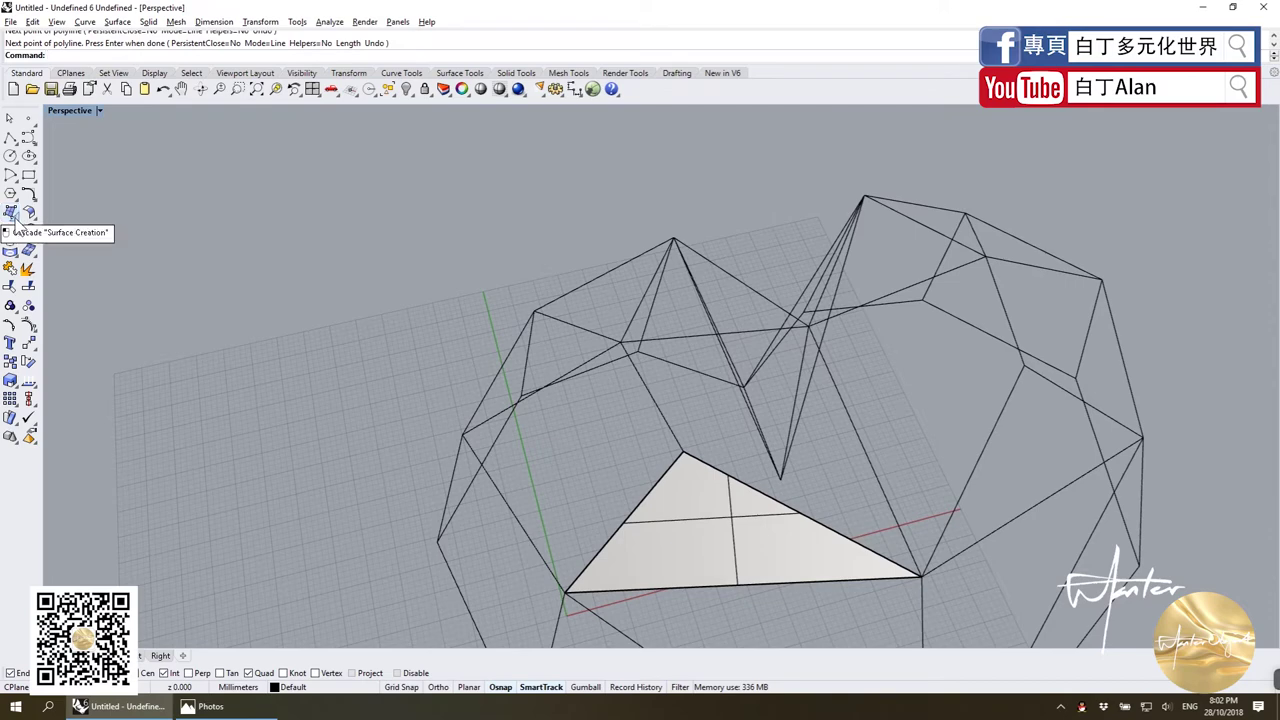
Build a planar surface from the new line and the triangle's left edge.
left_click(10, 212)
left_click(49, 218)
left_click(501, 416)
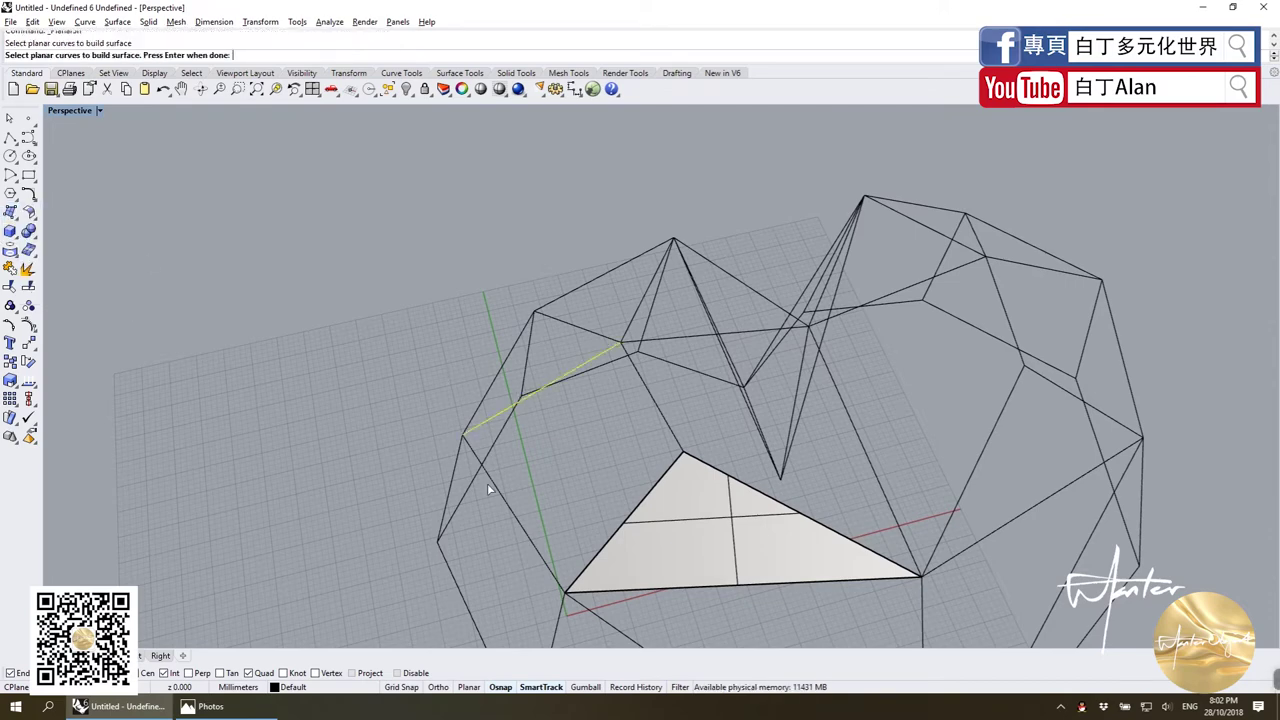
left_click(606, 542)
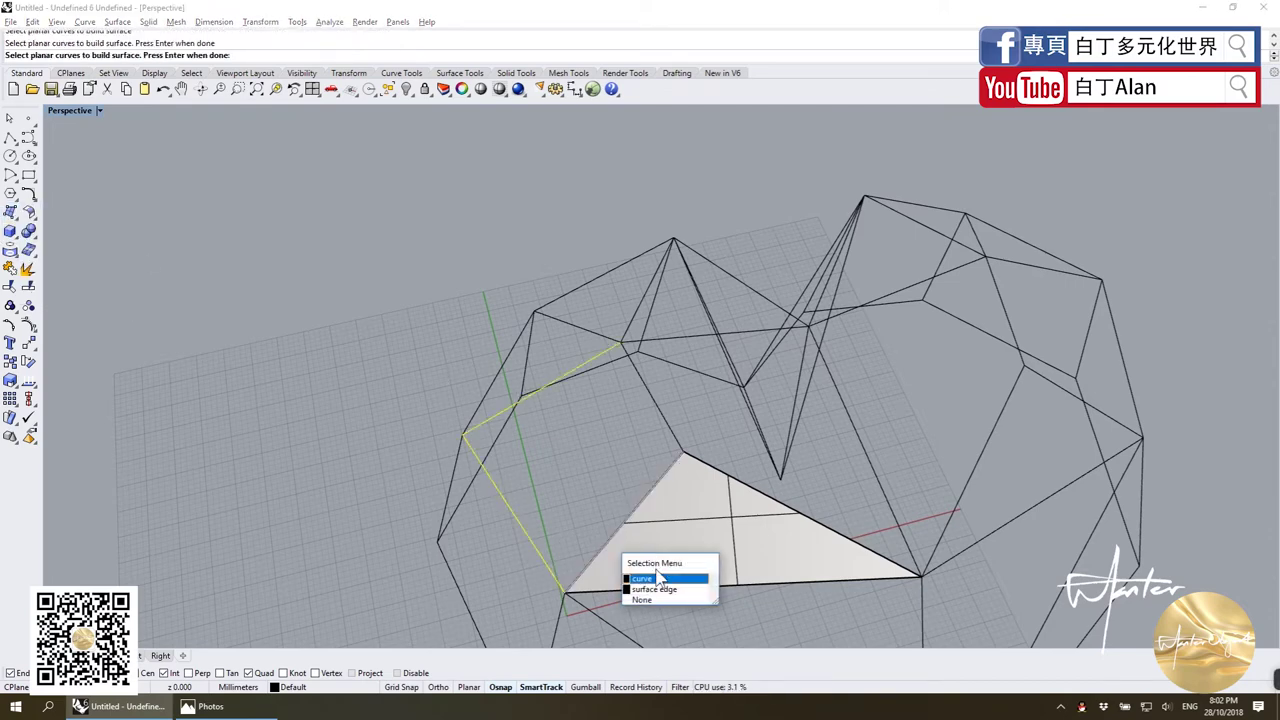
left_click(666, 580)
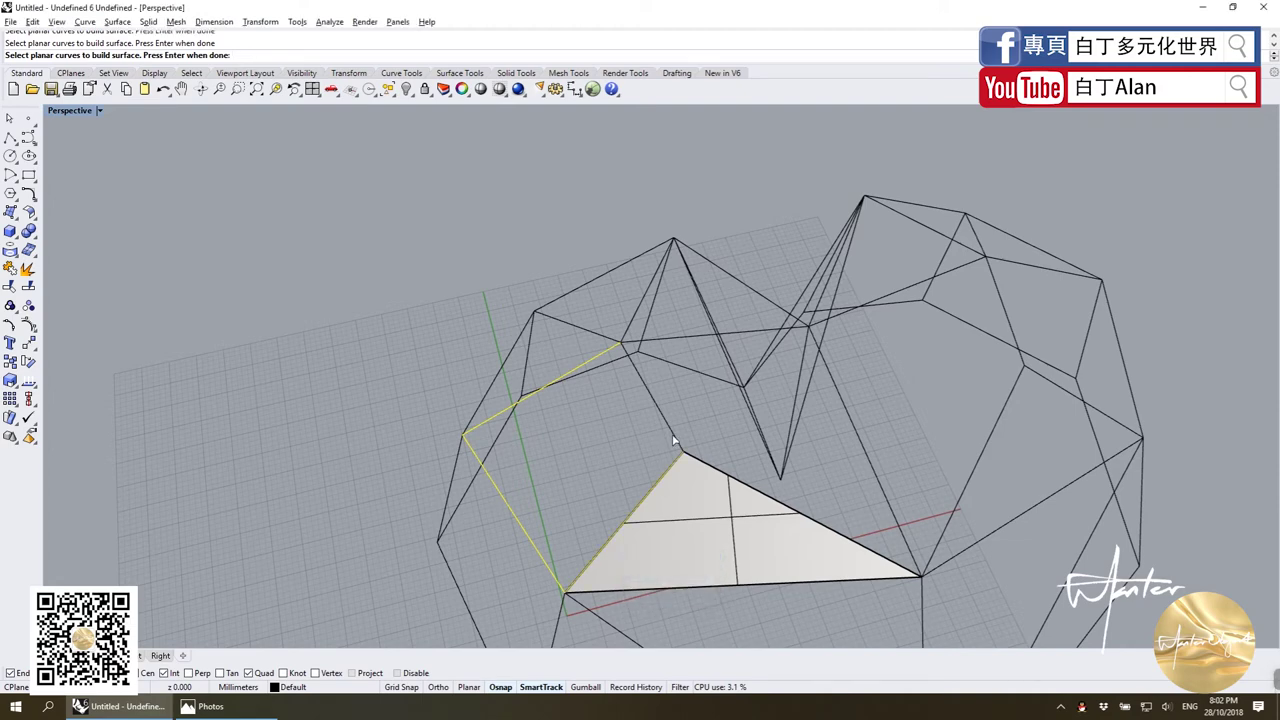
key("Return")
Replace the curve near the apex with a line from the upper vertex to the triangle's apex.
left_click(675, 445)
key("Delete")
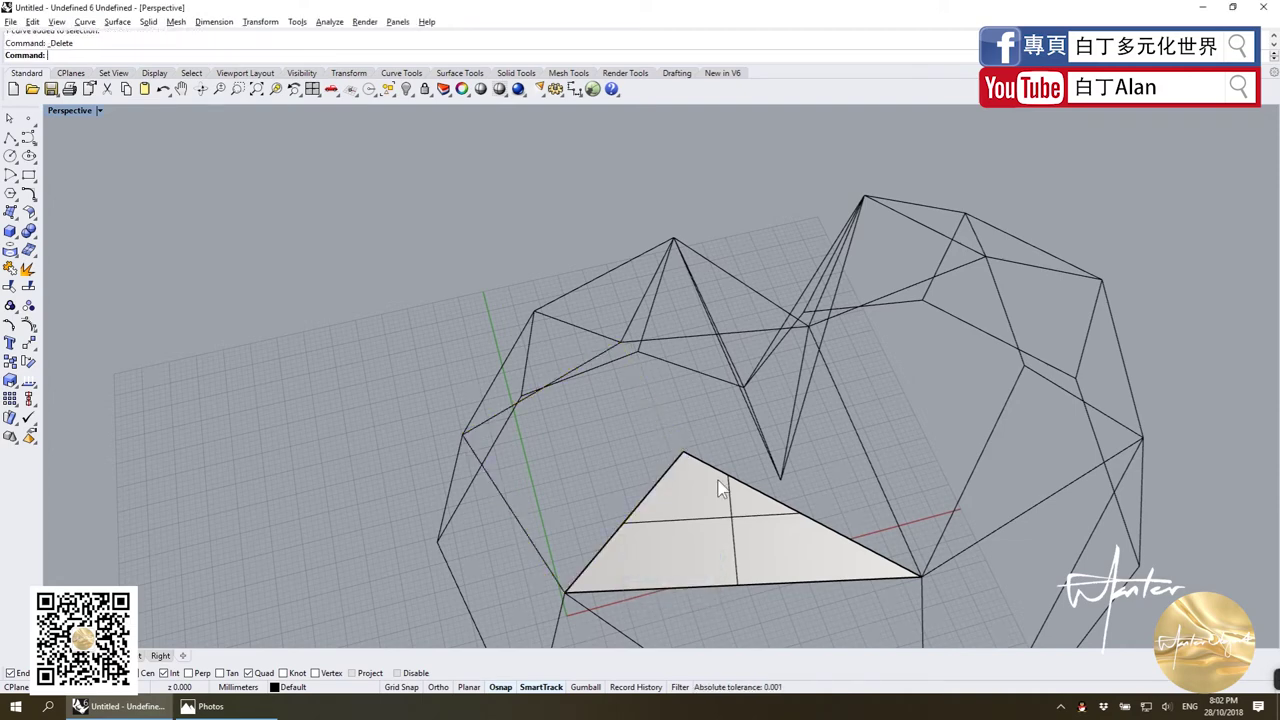
left_click(10, 138)
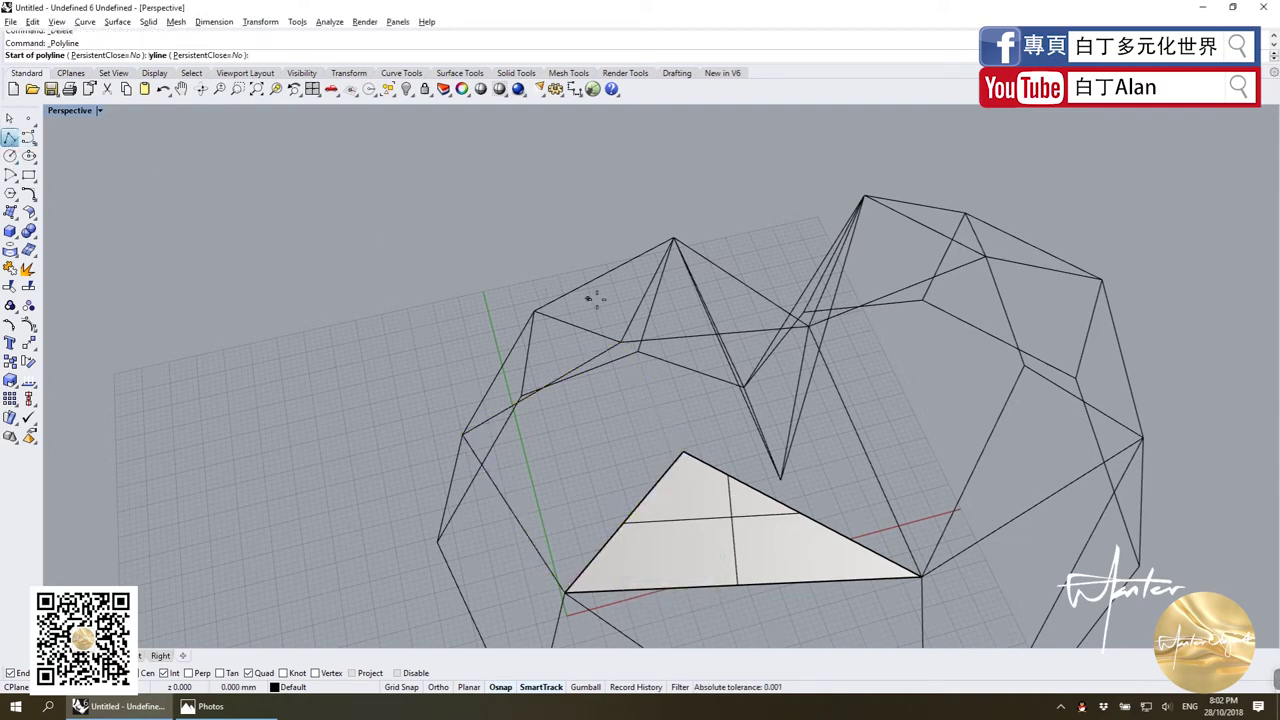
left_click(621, 343)
left_click(681, 446)
key("Return")
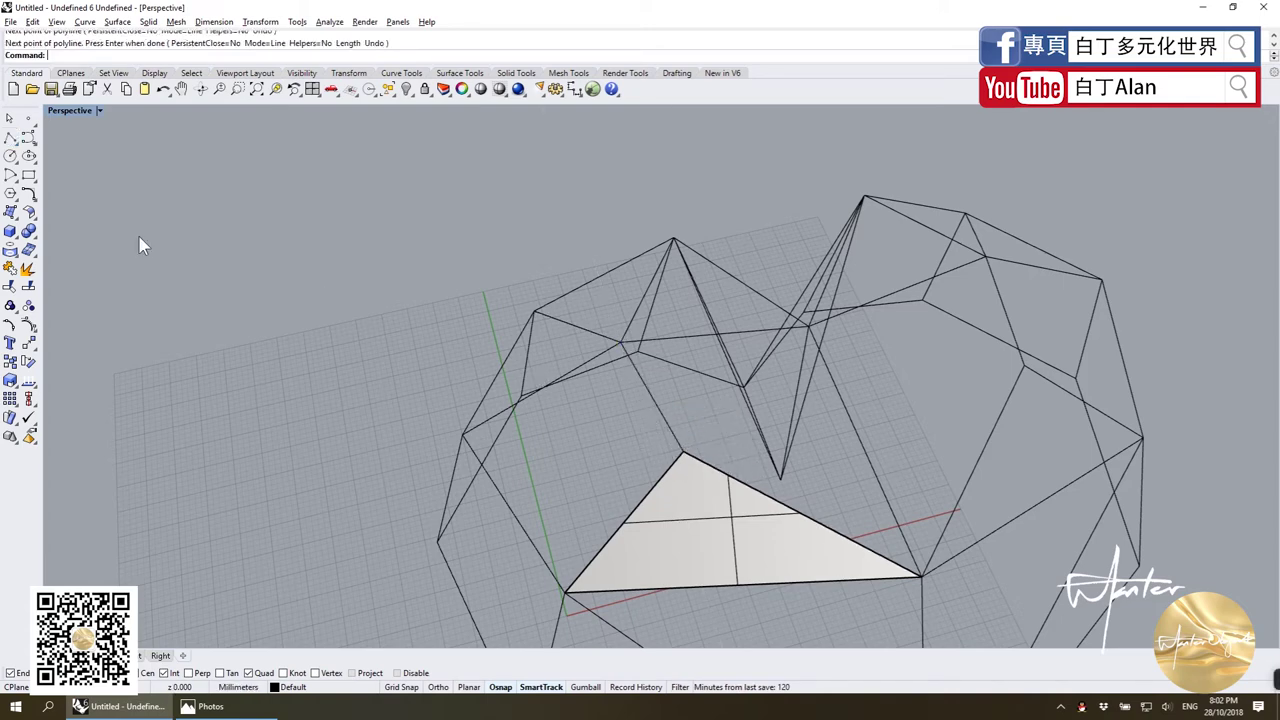
Attempt a planar surface using the triangle's left edge for the next facet.
left_click(12, 214)
left_click(50, 225)
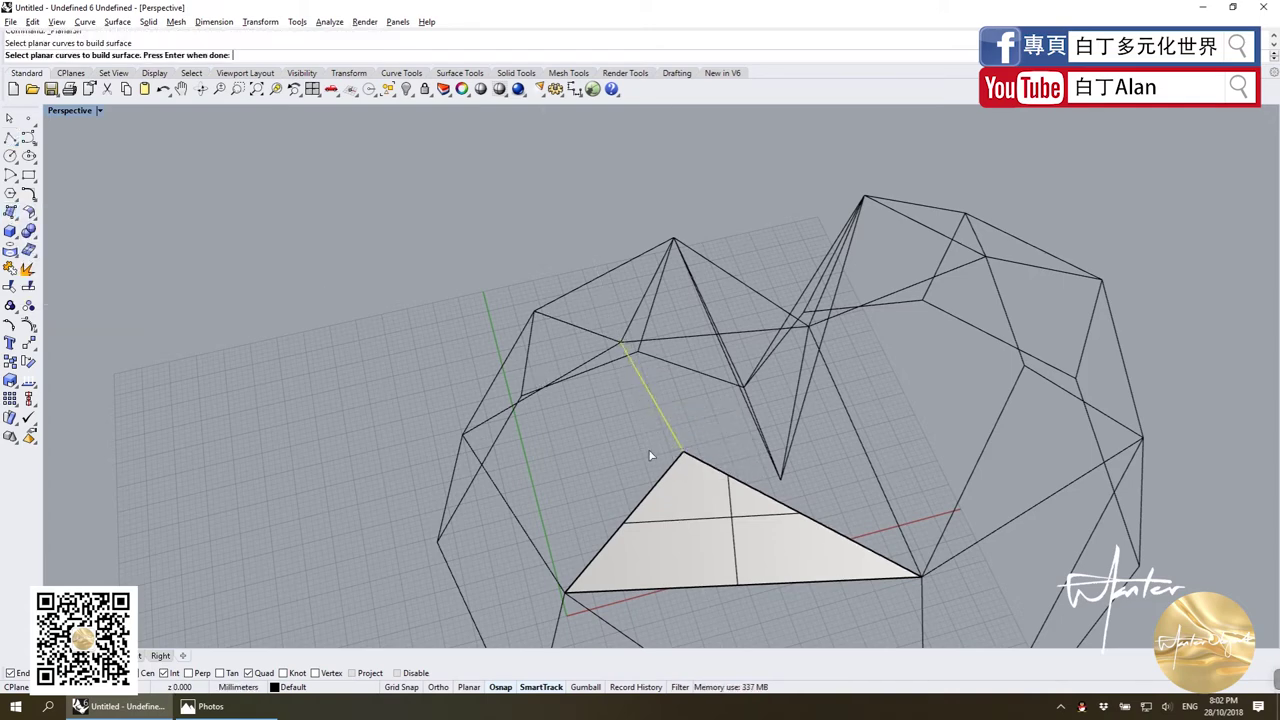
left_click(682, 509)
left_click(696, 514)
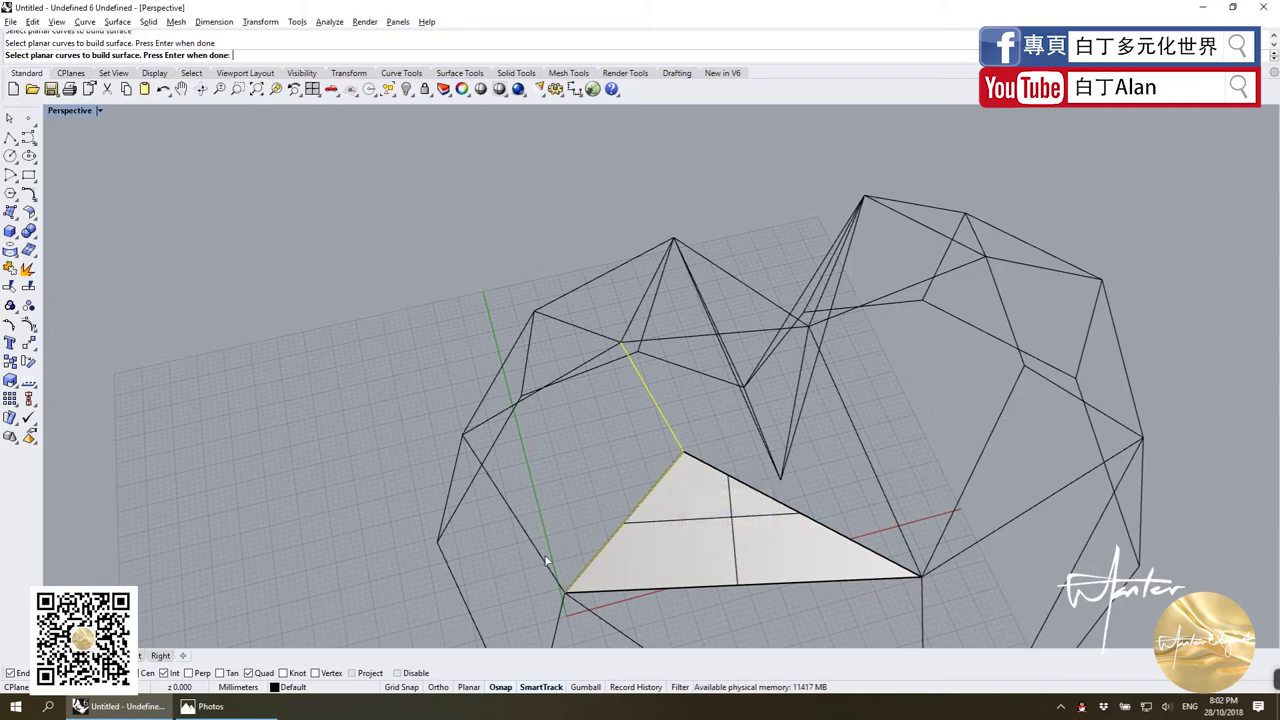
key("Return")
Fill the first front facet with a planar surface from its long diagonal and short edges.
mouse_move(498, 413)
right_mouse_down()
mouse_move(880, 300)
mouse_move(601, 290)
right_mouse_up()
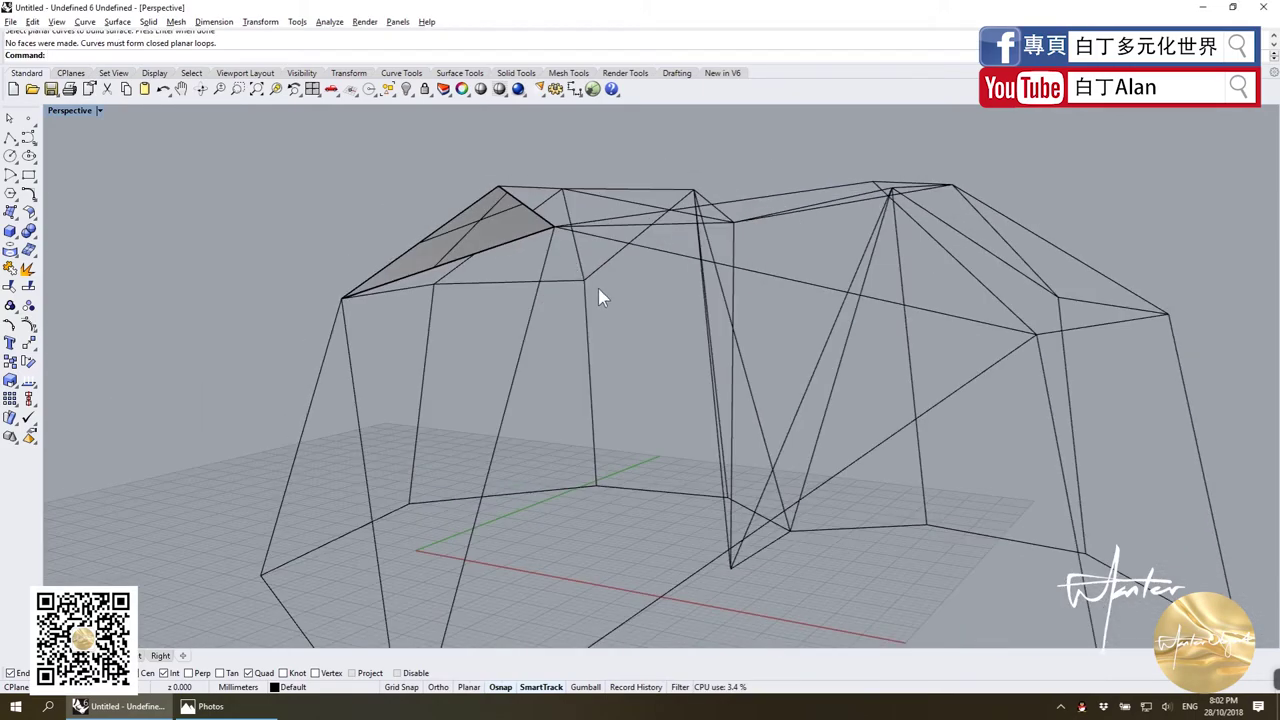
right_click(601, 290)
left_click(651, 251)
left_click(541, 284)
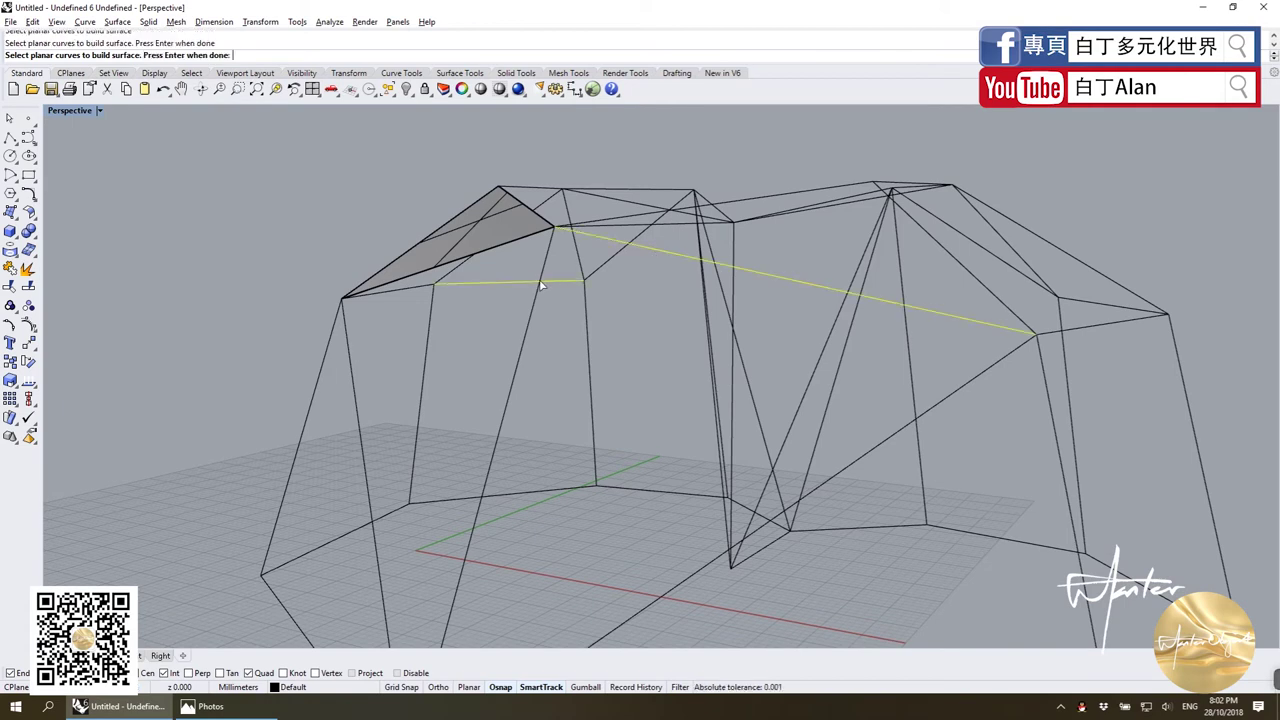
key("Return")
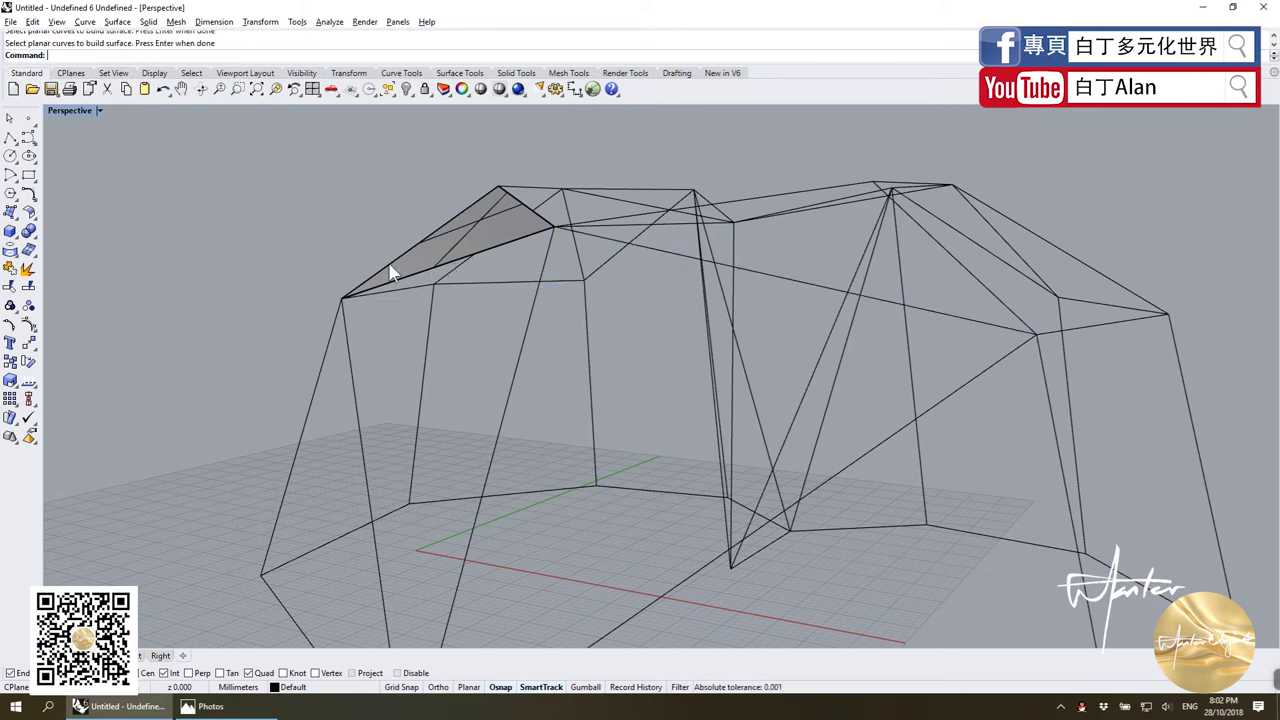
Cap the upper facet with a planar surface, then delete a leftover edge curve.
right_click_drag(455, 290, 471, 286)
right_click(471, 286)
left_click(486, 250)
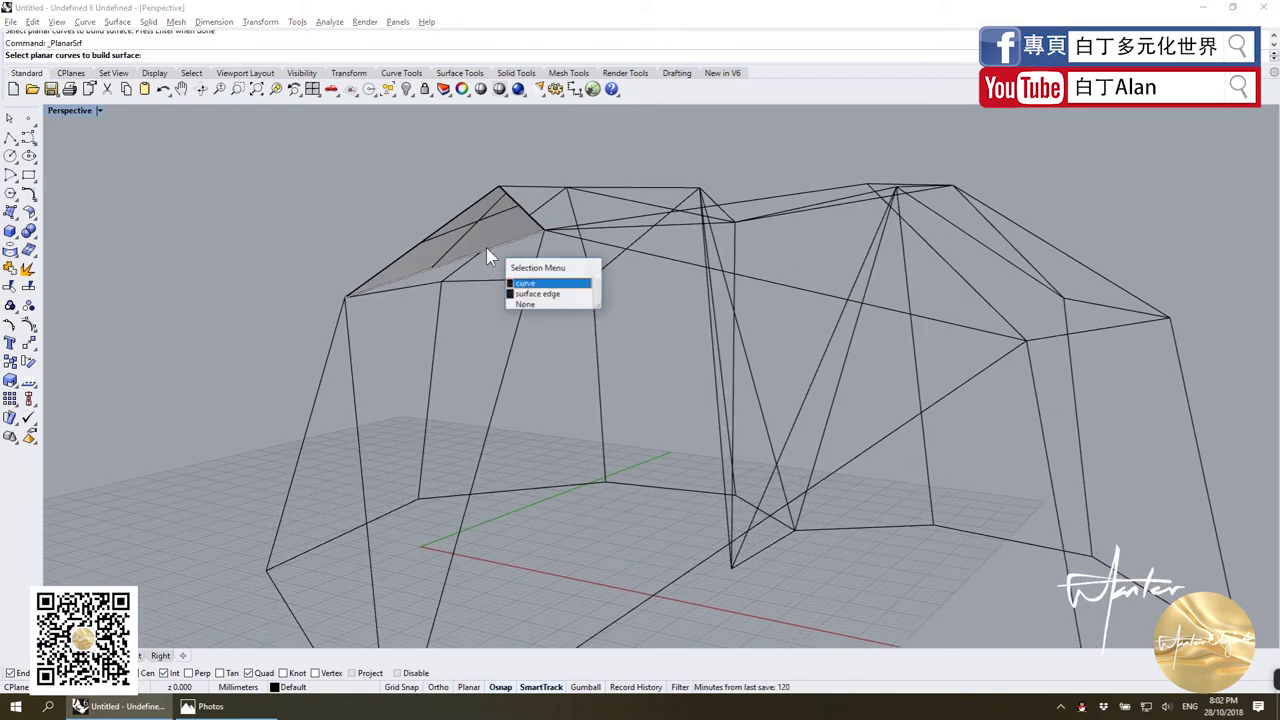
left_click(525, 283)
left_click(510, 300)
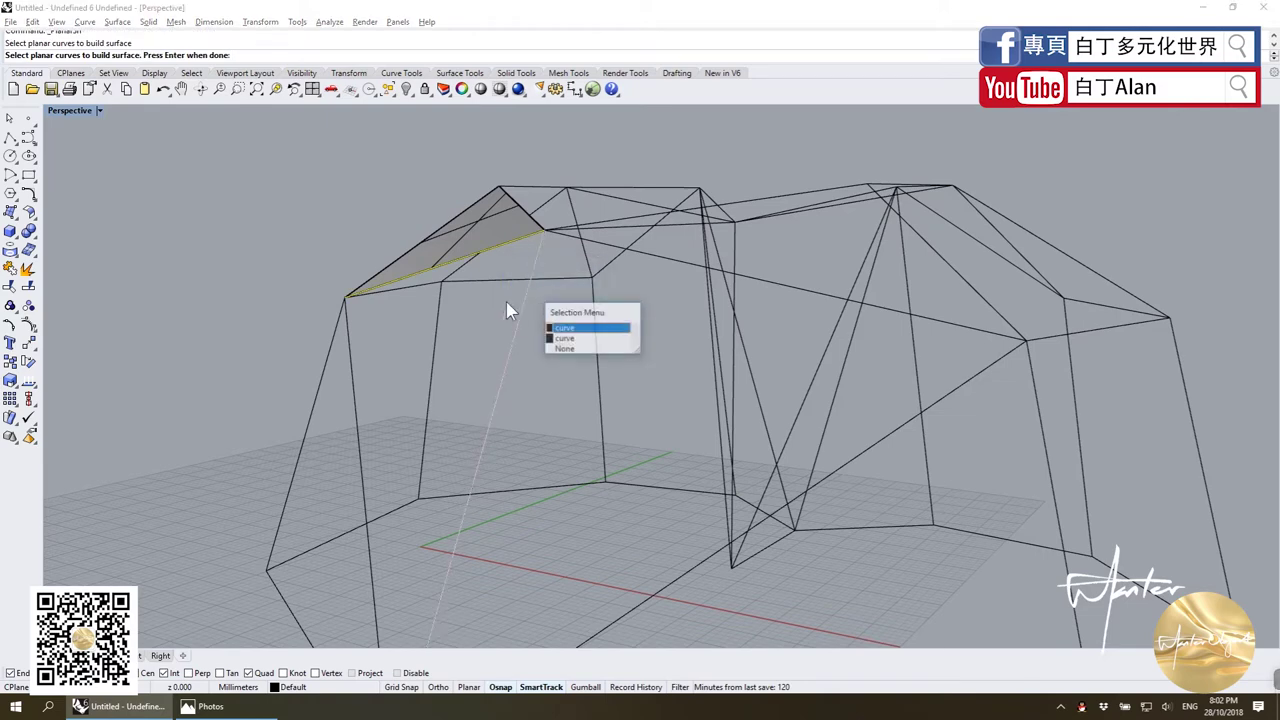
left_click(587, 340)
key("Return")
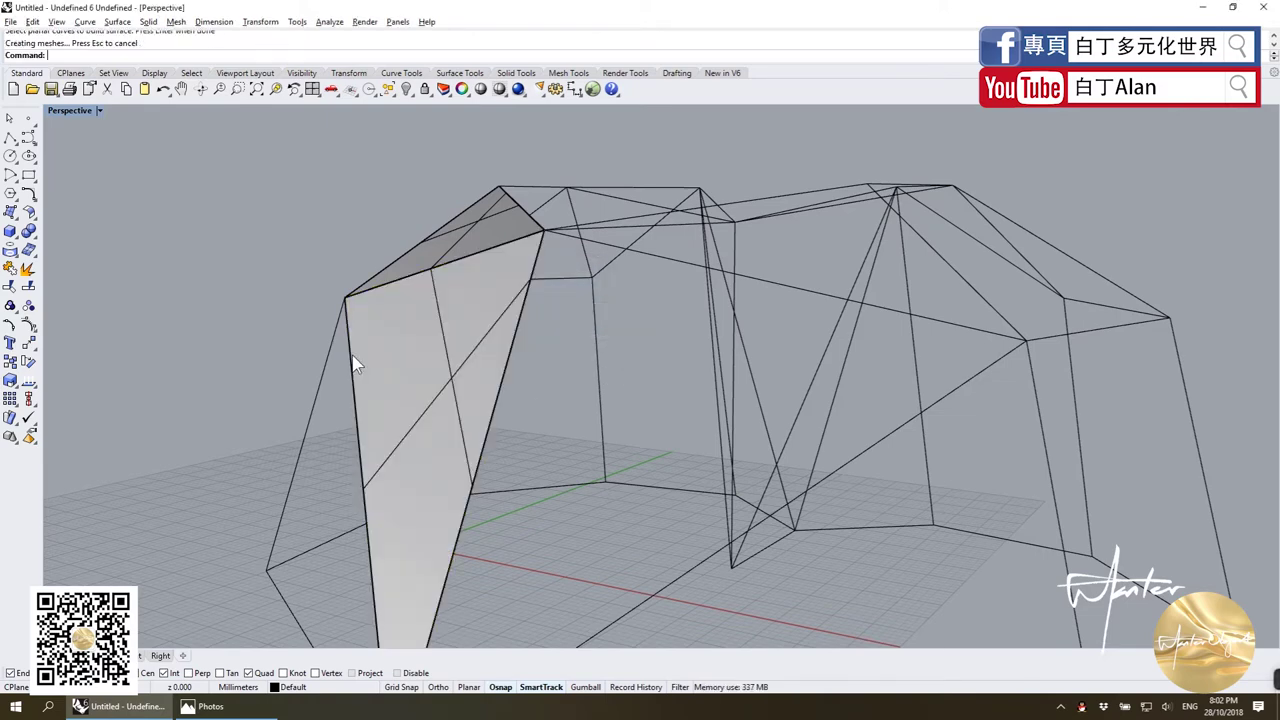
scroll(400, 358, "down", 5)
left_click(467, 395)
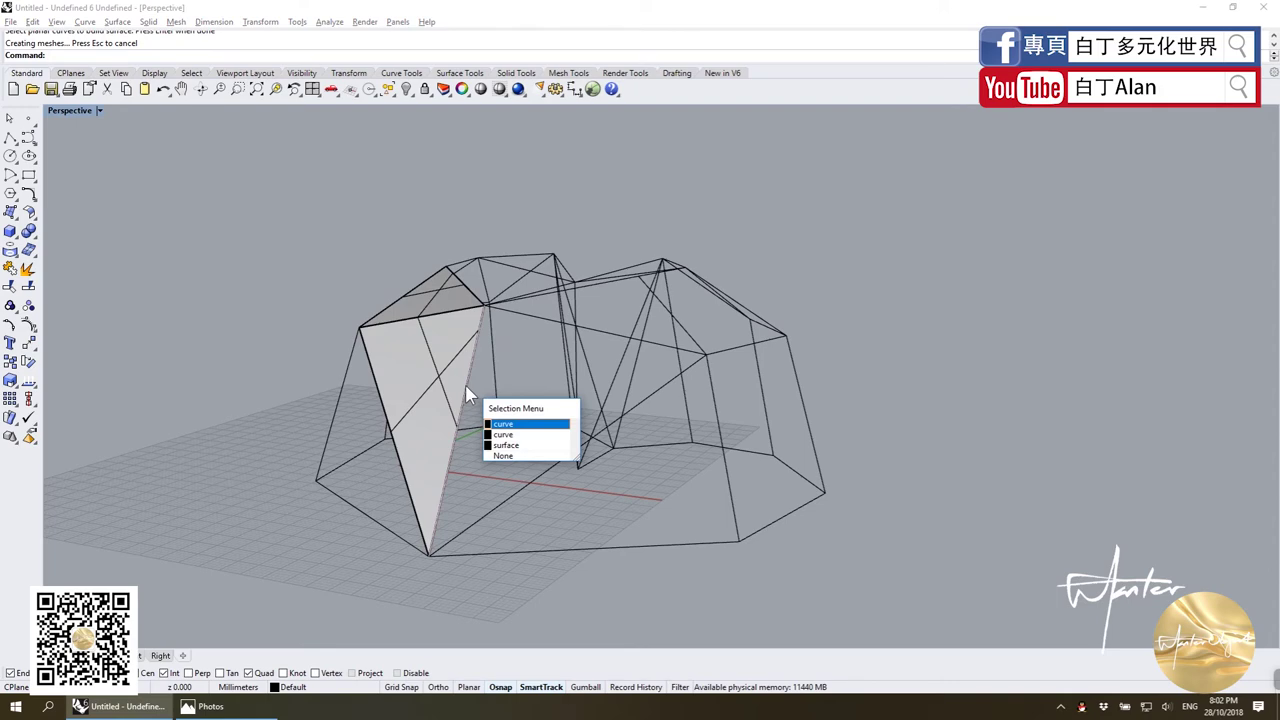
key("Delete")
Cap the facet between the diagonal and left vertical edges; the next facet's attempt makes no face.
right_click_drag(465, 395, 445, 418)
key("Return")
left_click(450, 420)
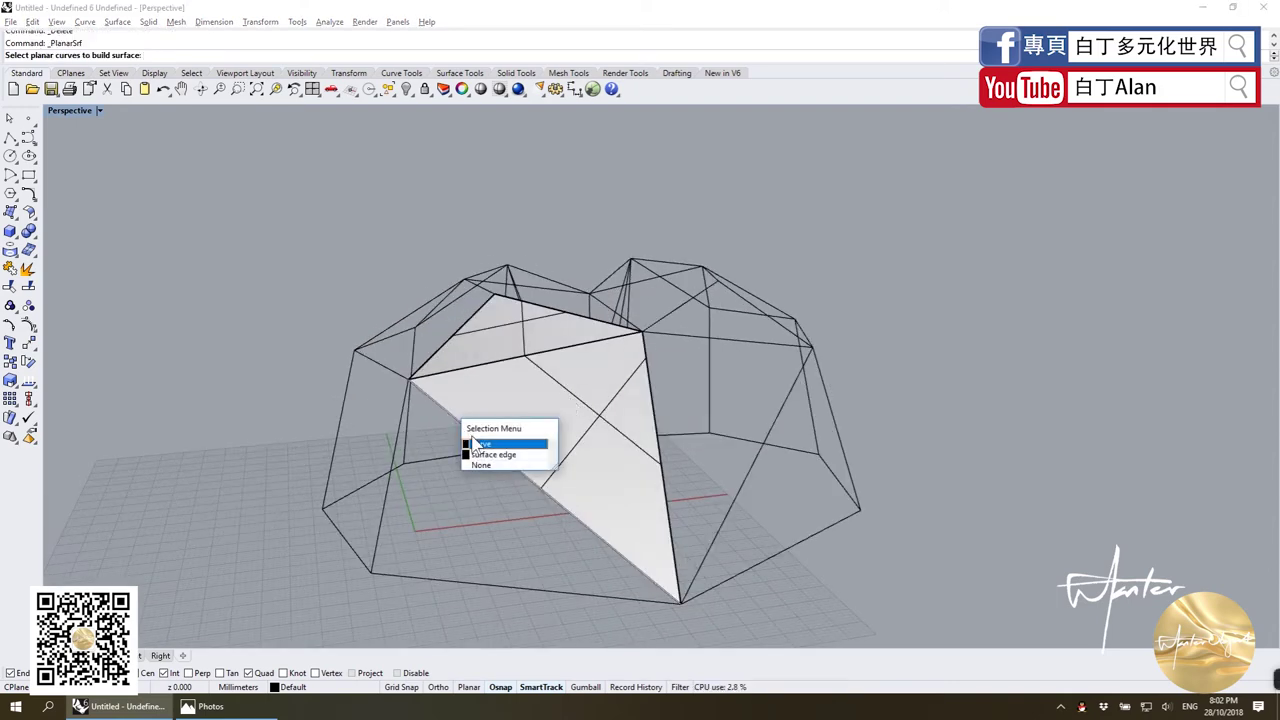
left_click(485, 443)
left_click(399, 440)
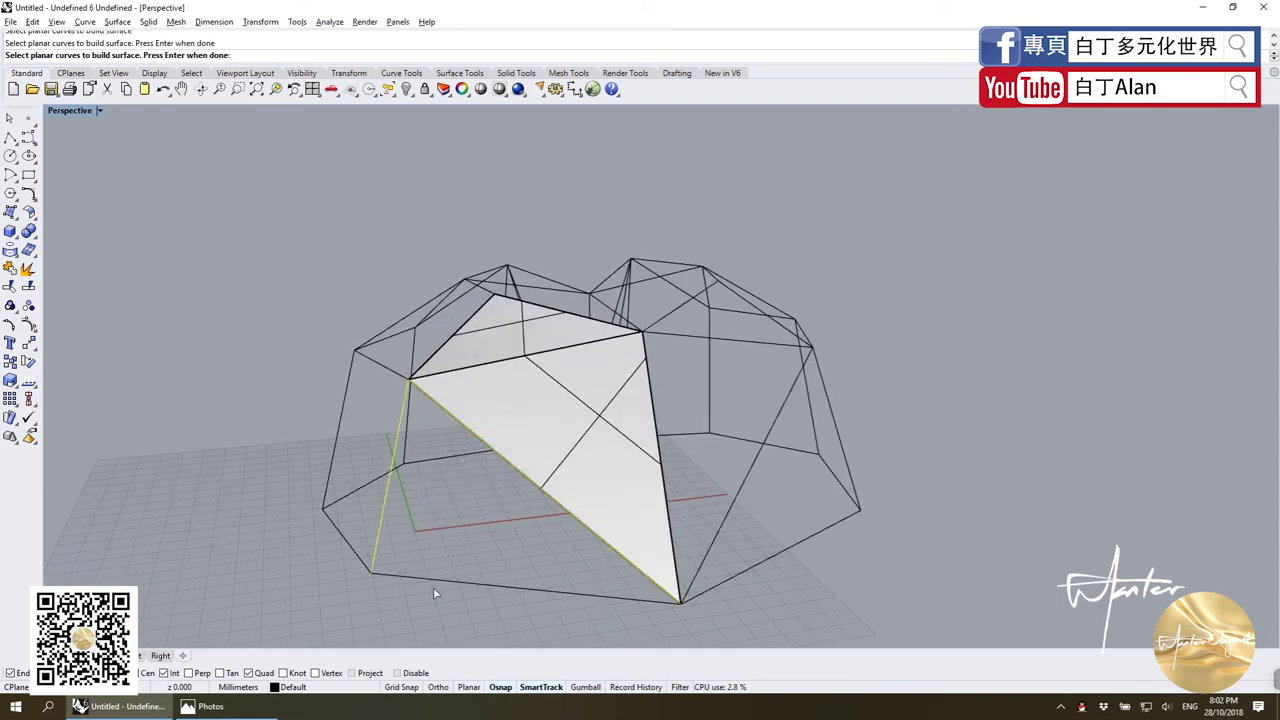
key("Return")
right_click_drag(443, 571, 486, 491)
key("Return")
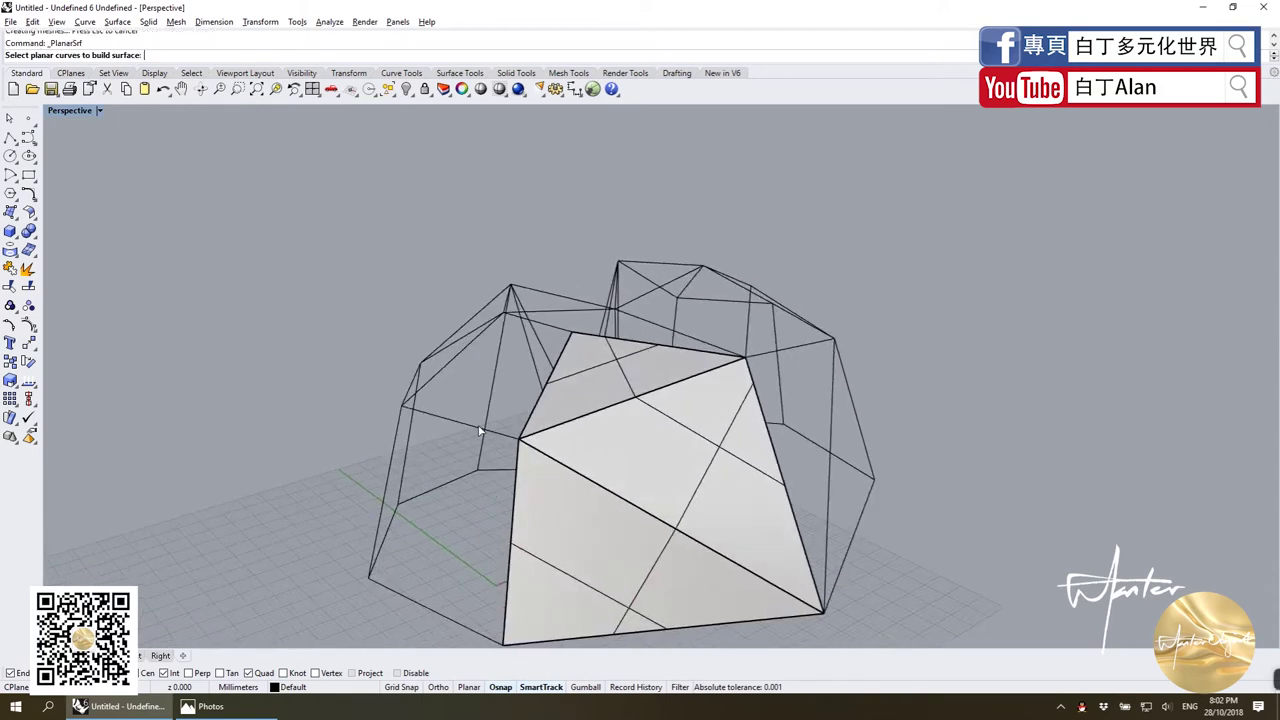
left_click(478, 428)
left_click(396, 436)
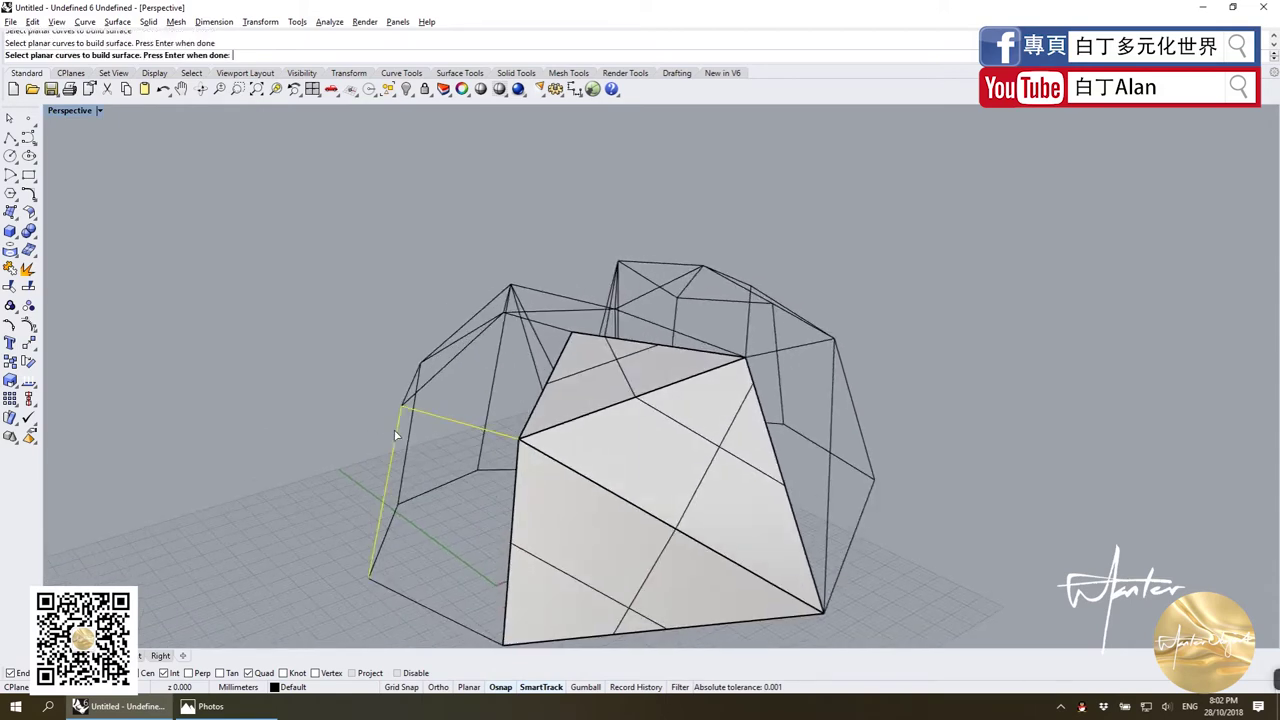
right_click(506, 560)
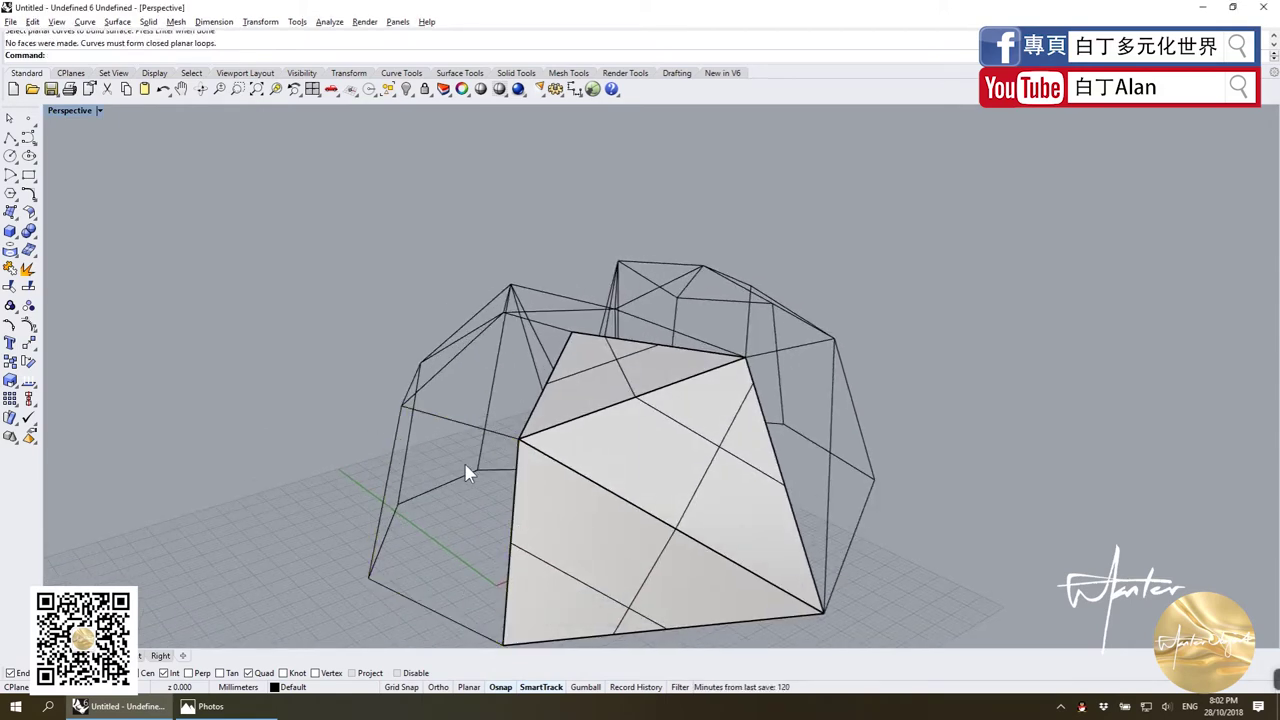
Fill the facet bounded by the upper-left and diagonal edges with a planar surface.
scroll(465, 473, "up", 2)
scroll(535, 430, "up", 3)
scroll(530, 430, "up", 3)
scroll(508, 417, "up", 2)
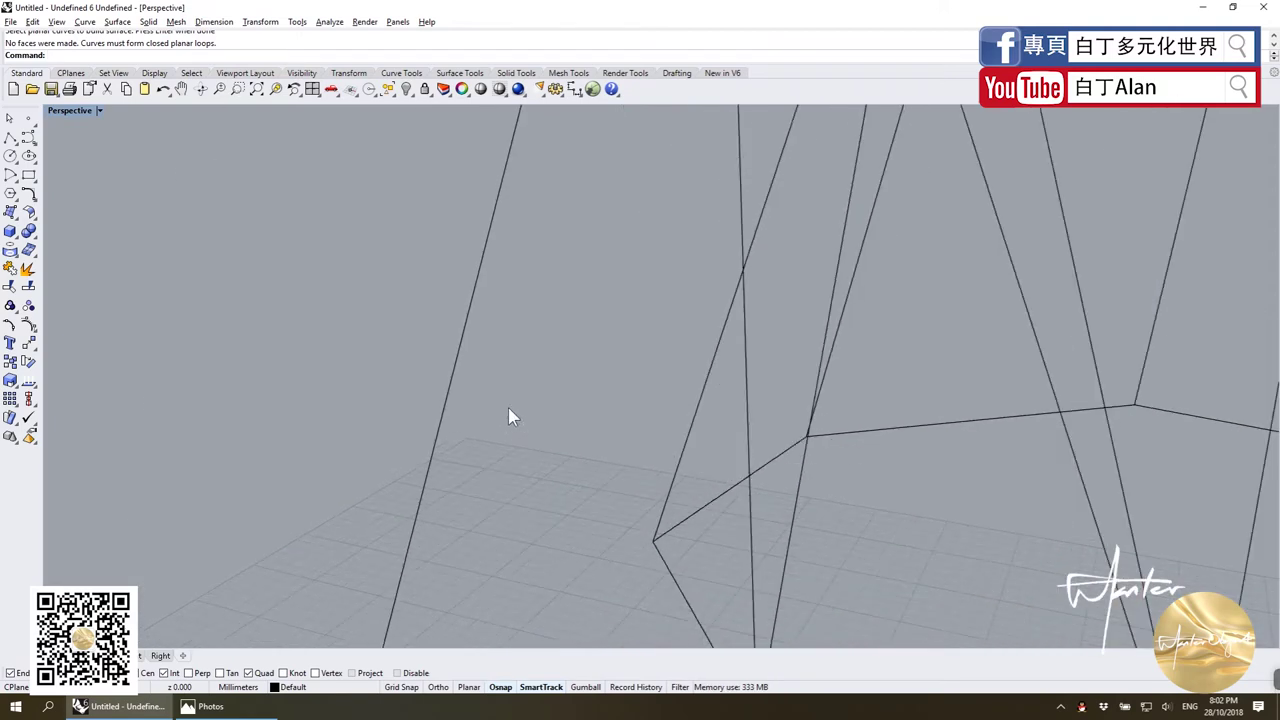
scroll(508, 417, "down", 2)
scroll(520, 430, "down", 2)
scroll(560, 400, "up", 2)
scroll(590, 300, "up", 2)
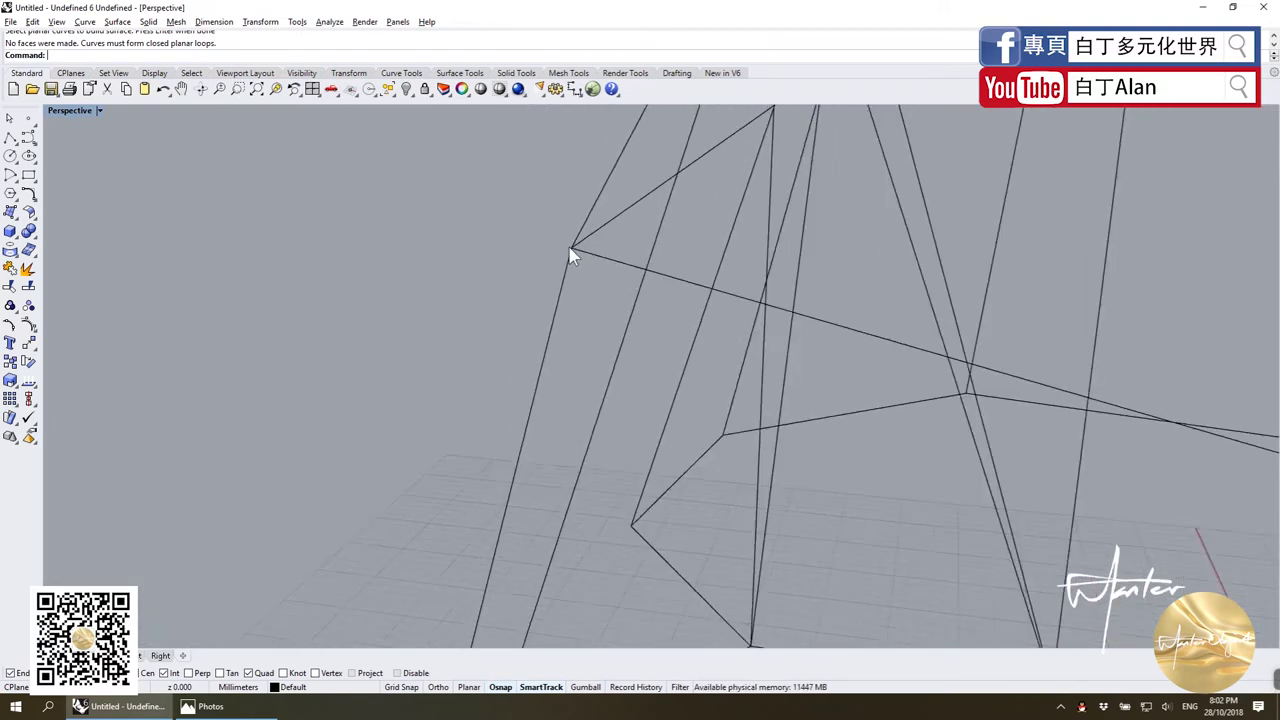
scroll(575, 262, "down", 4)
scroll(500, 300, "down", 2)
right_click(455, 325)
left_click(426, 288)
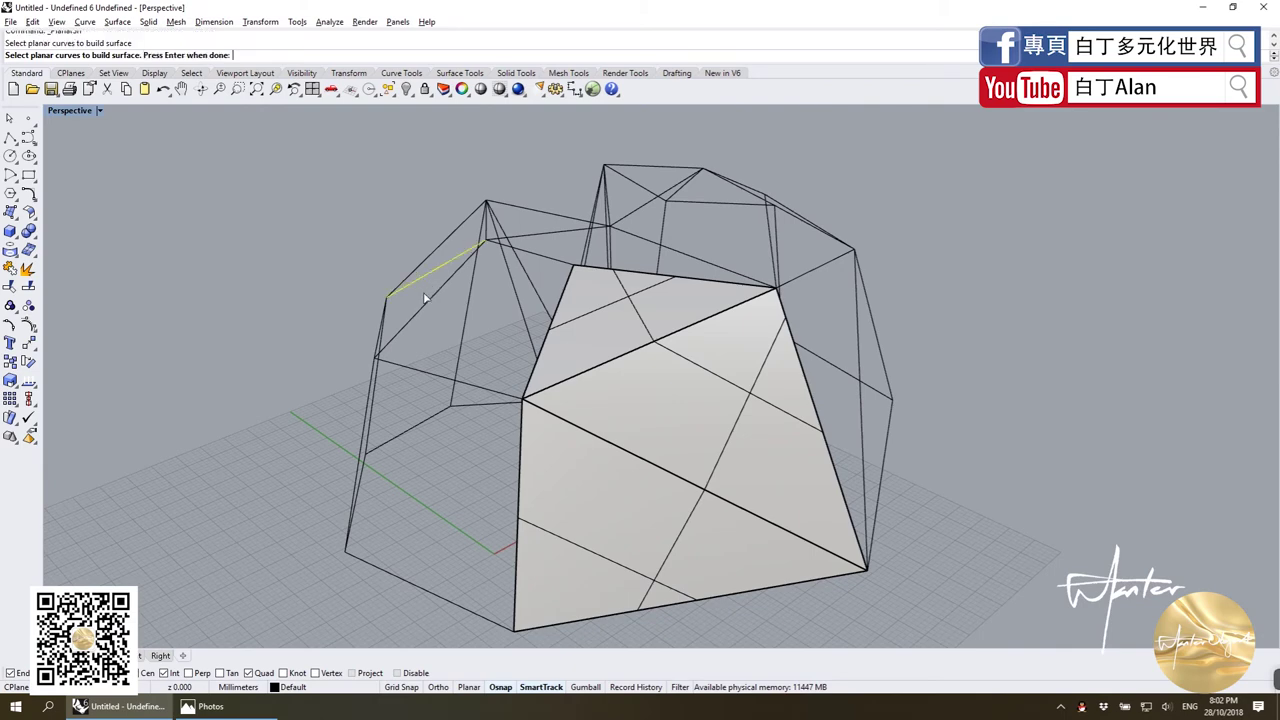
left_click(424, 303)
right_click_drag(386, 318, 566, 382)
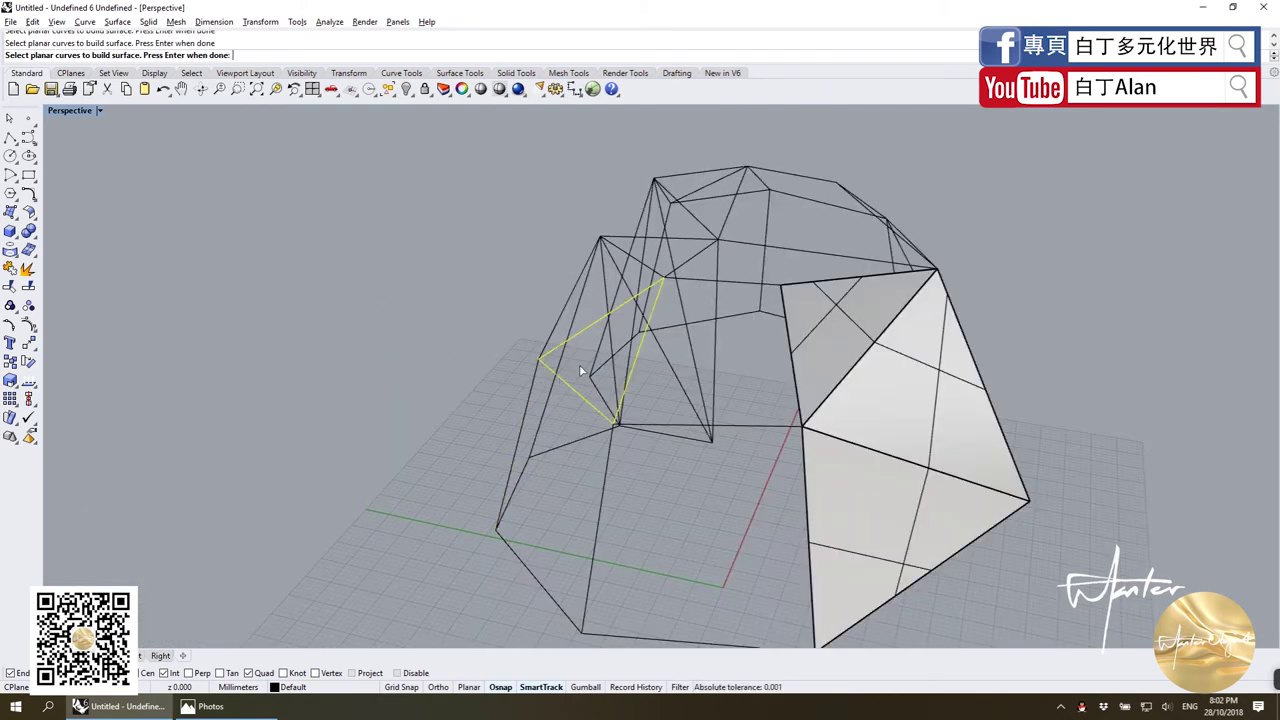
right_click(580, 370)
Fill the facet bounded by the left vertical and diagonal edges with a planar surface.
right_click(537, 400)
left_click(530, 400)
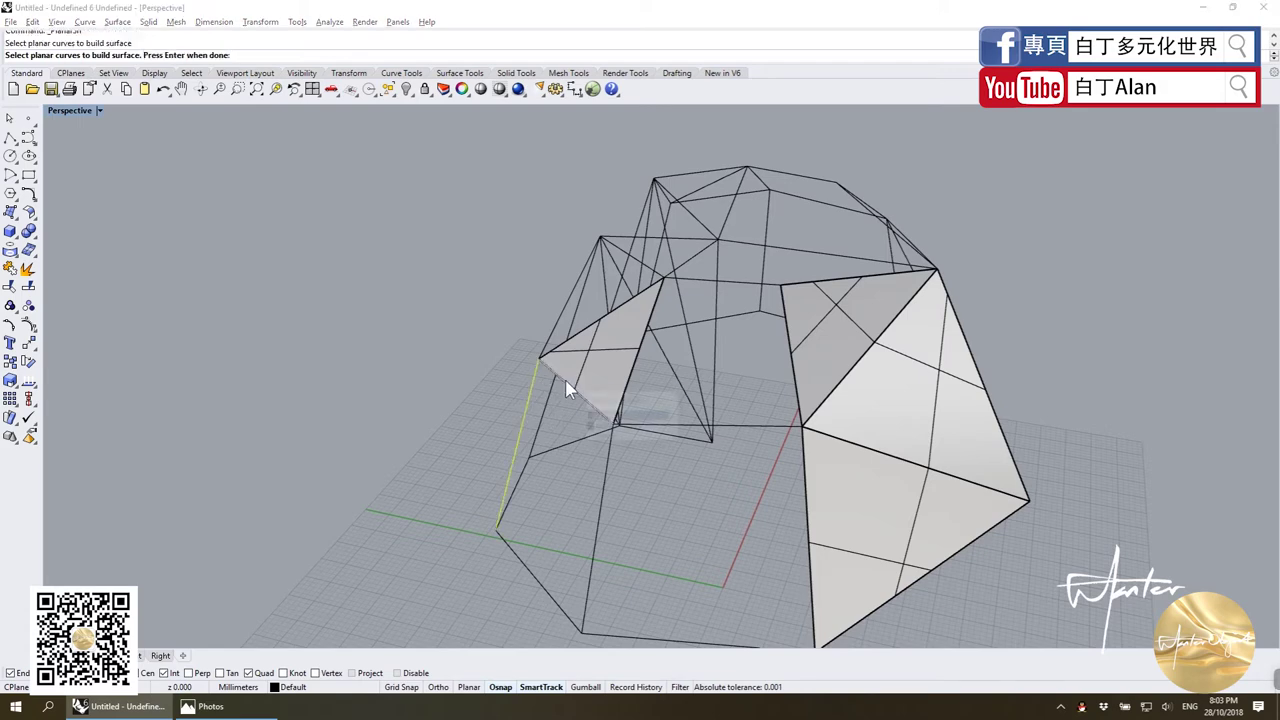
left_click(600, 413)
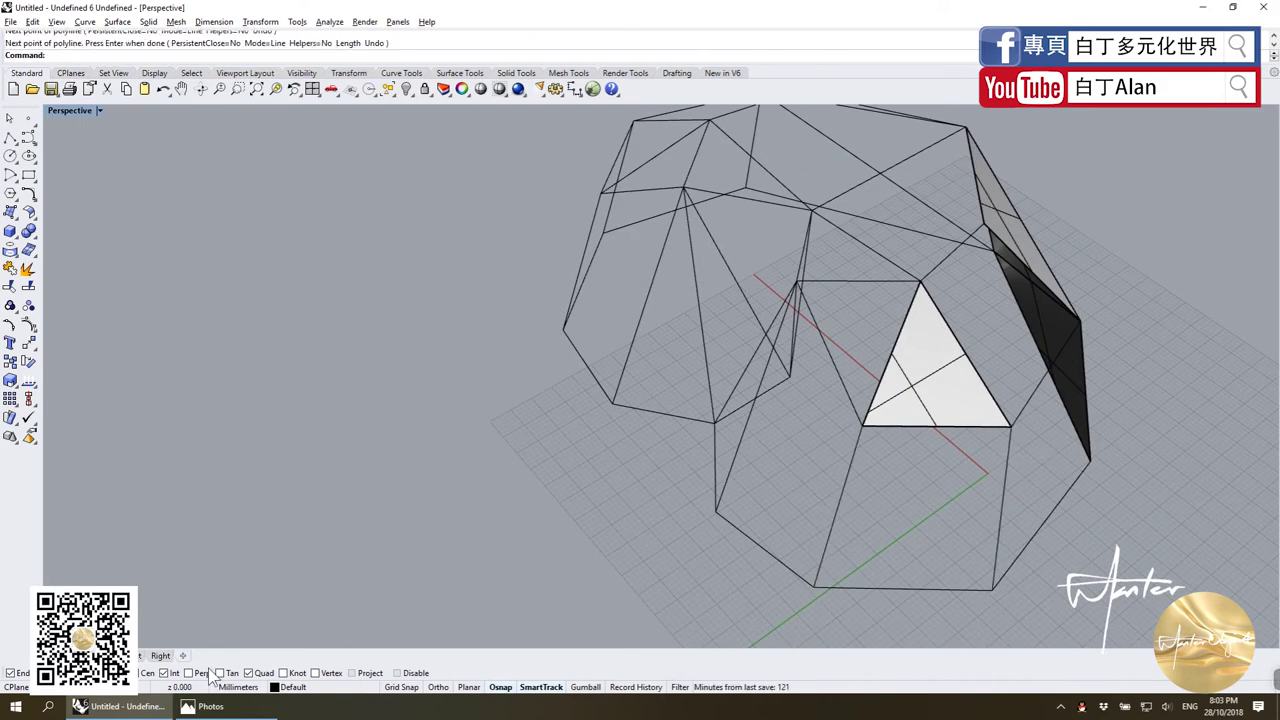
left_click(749, 529)
key("Return")
Start a two-rail sweep across the gap, picking its rail edges and first cross sections.
mouse_move(733, 404)
right_mouse_down()
mouse_move(860, 450)
mouse_move(757, 251)
right_mouse_up()
key("Return")
left_click(718, 350)
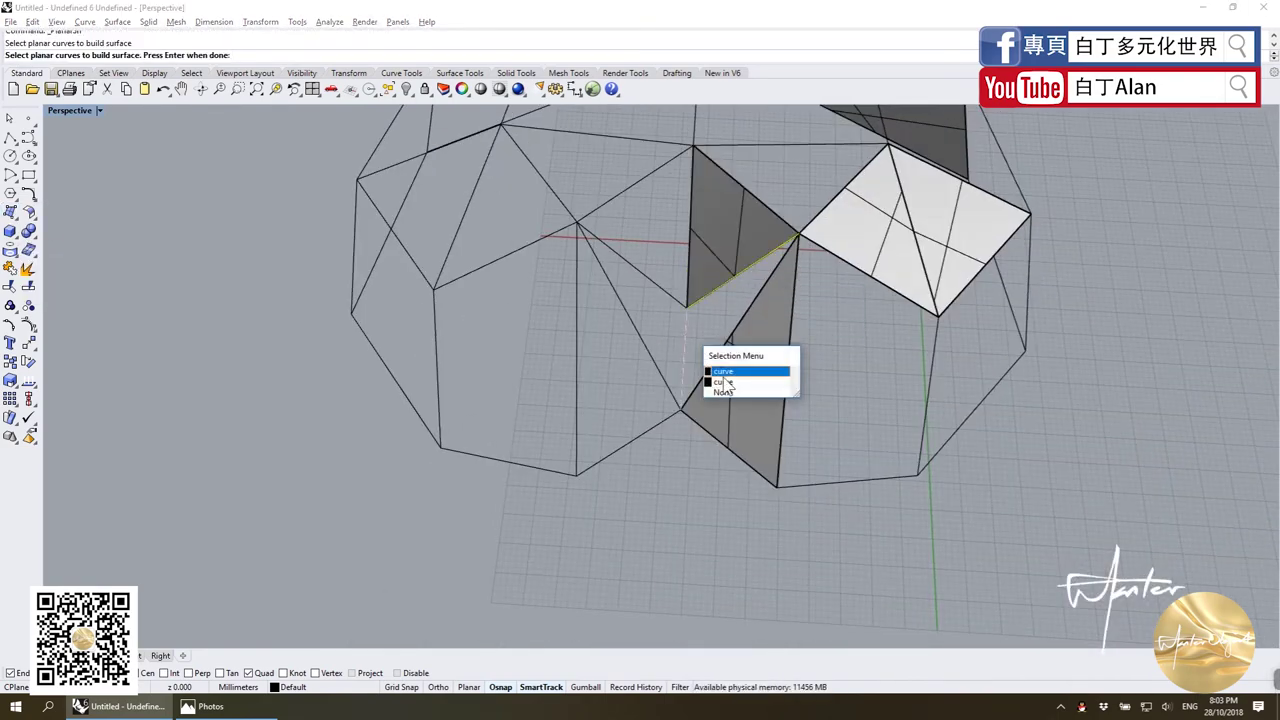
left_click(724, 383)
scroll(724, 383, "down", 3)
left_click(737, 371)
mouse_move(737, 371)
right_mouse_down()
mouse_move(366, 352)
mouse_move(423, 591)
mouse_move(534, 403)
right_mouse_up()
scroll(534, 403, "up", 3)
left_click(612, 497)
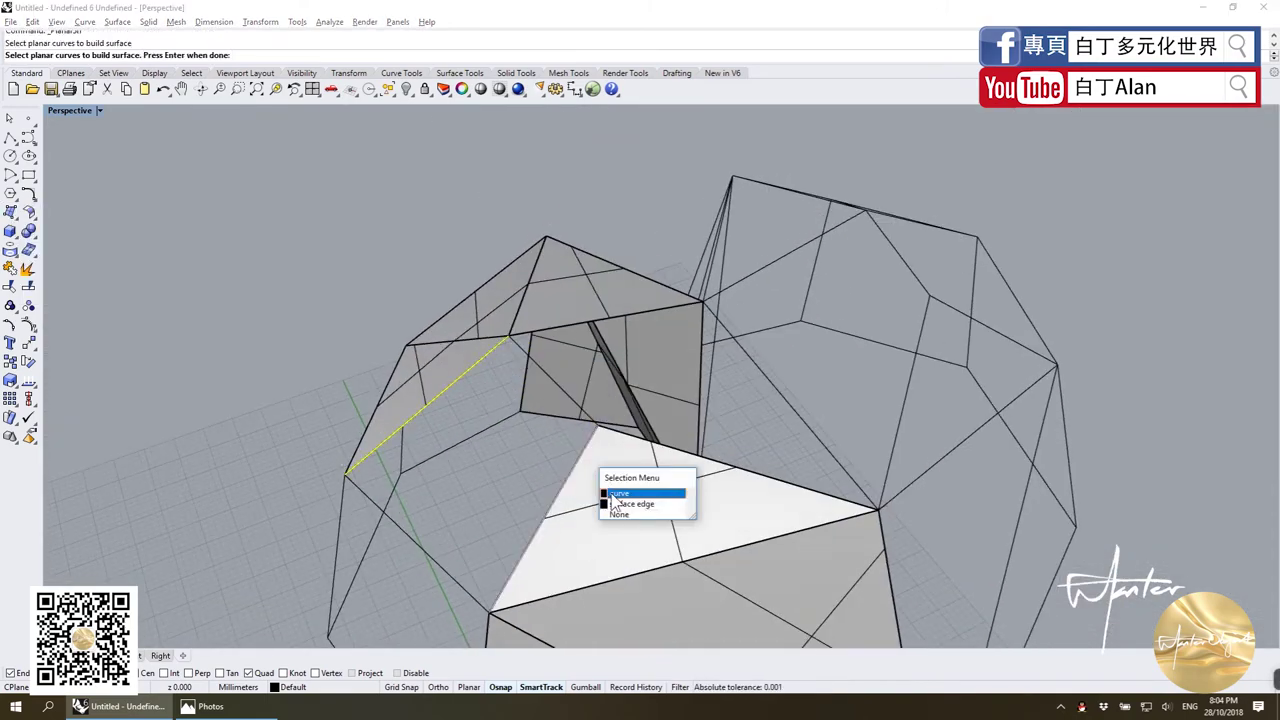
left_click(614, 494)
left_click(512, 372)
left_click(526, 390)
Add the last cross section and accept the sweep to fill the gap.
left_click(596, 470)
left_click(614, 494)
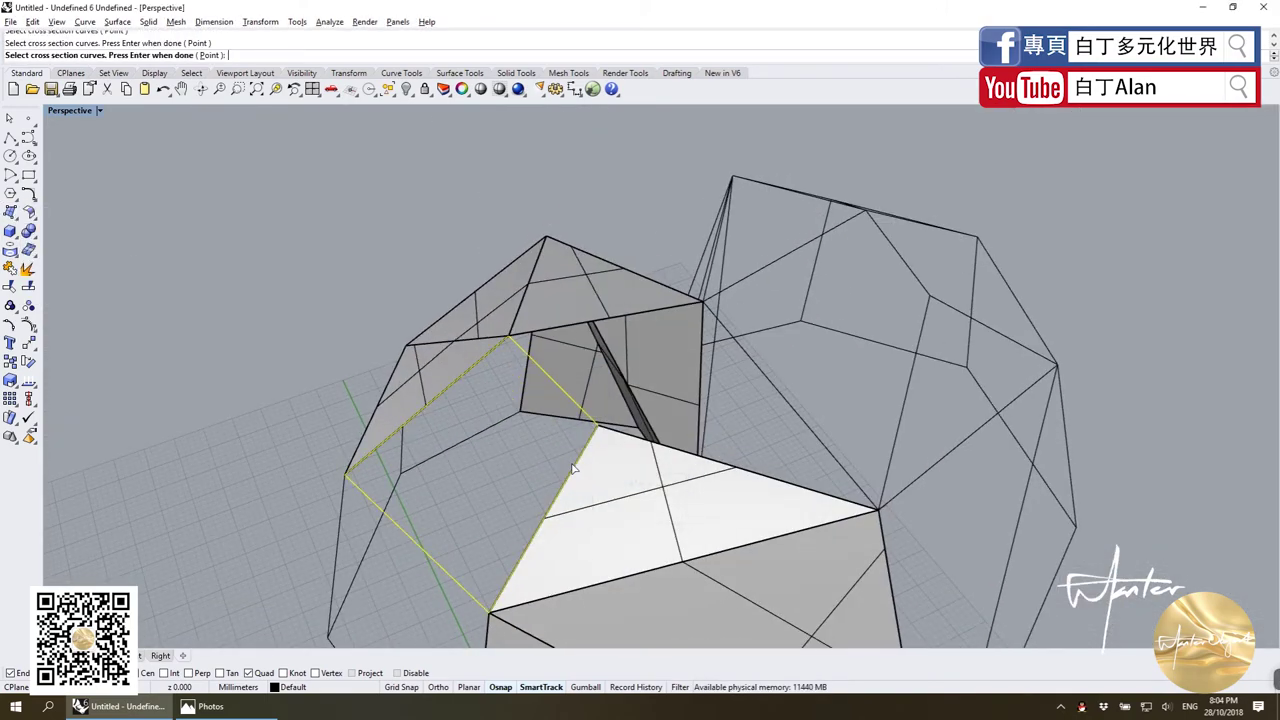
key("Return")
left_click(640, 467)
scroll(548, 360, "down", 3)
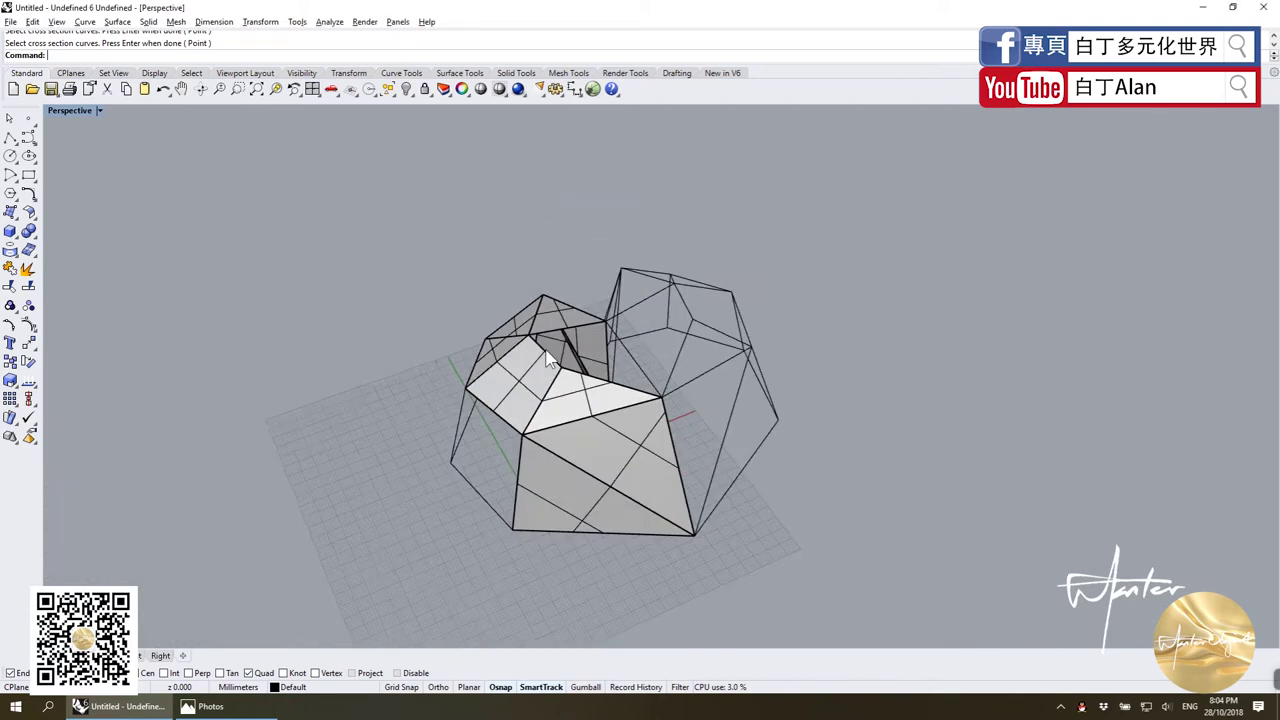
right_click_drag(548, 360, 507, 392)
scroll(507, 392, "up", 3)
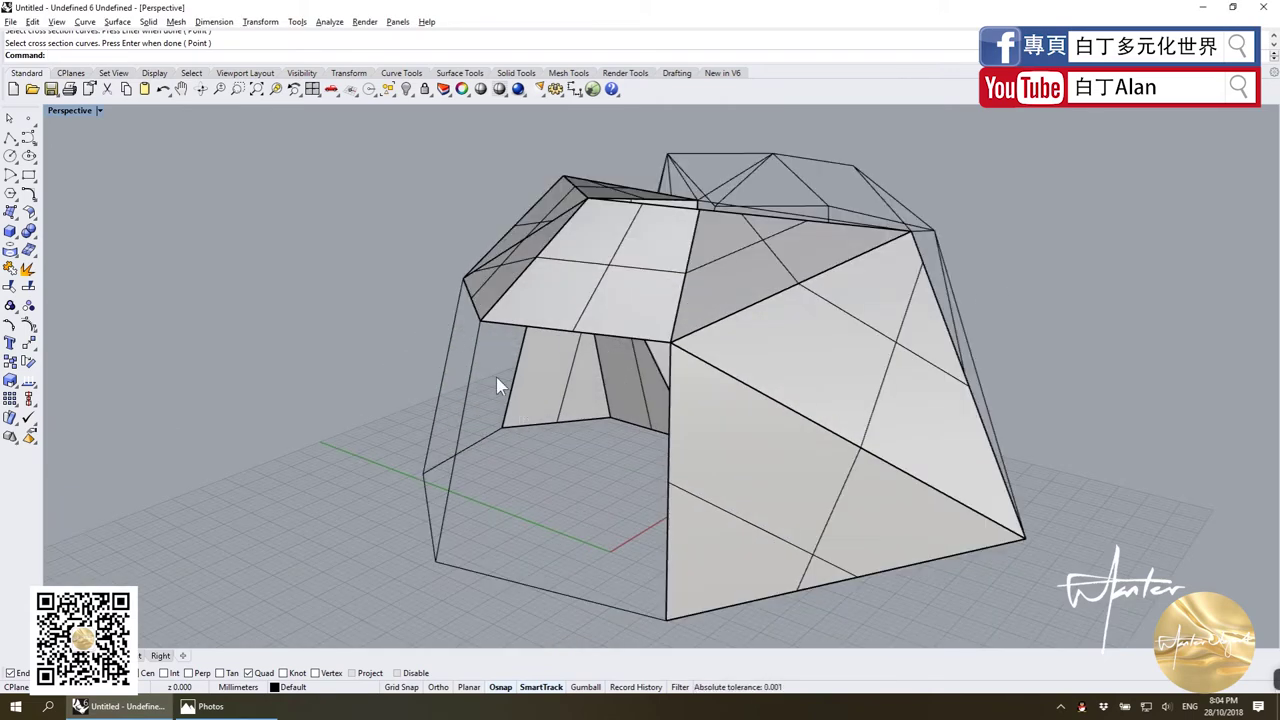
Begin another sweep on the top and vertical edges, then cancel it.
key("Return")
left_click(490, 328)
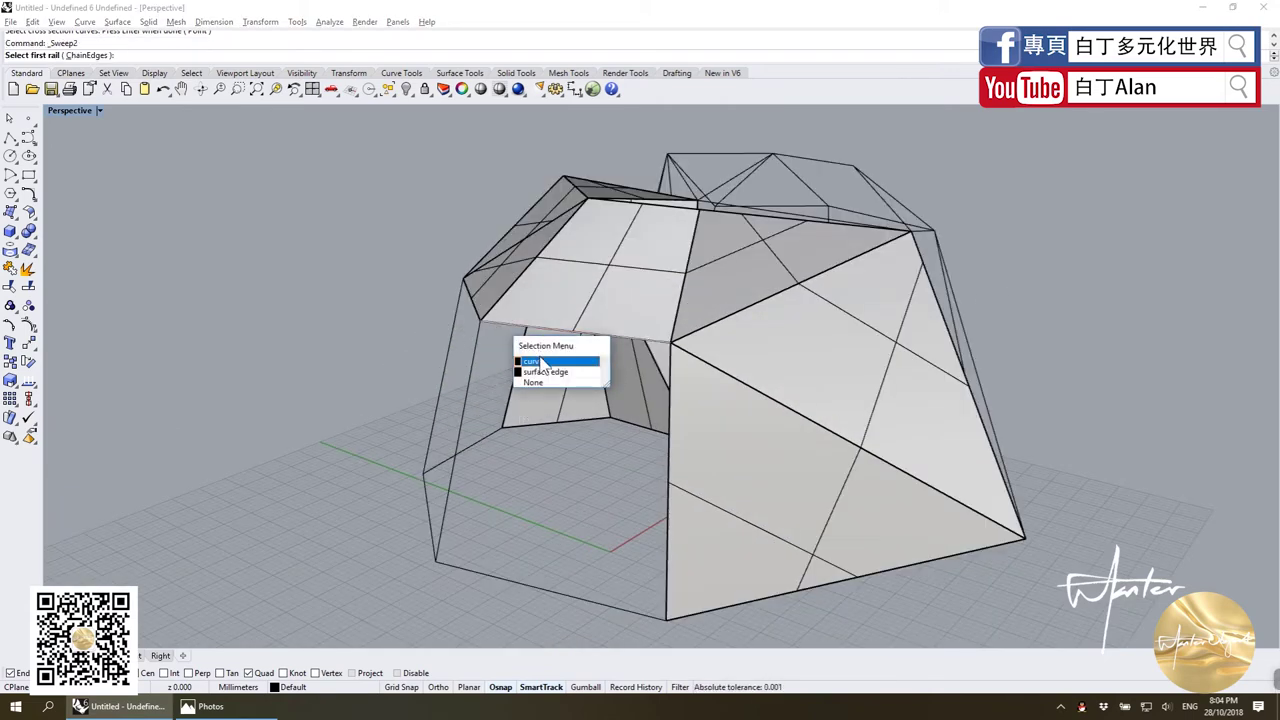
left_click(520, 357)
left_click(475, 364)
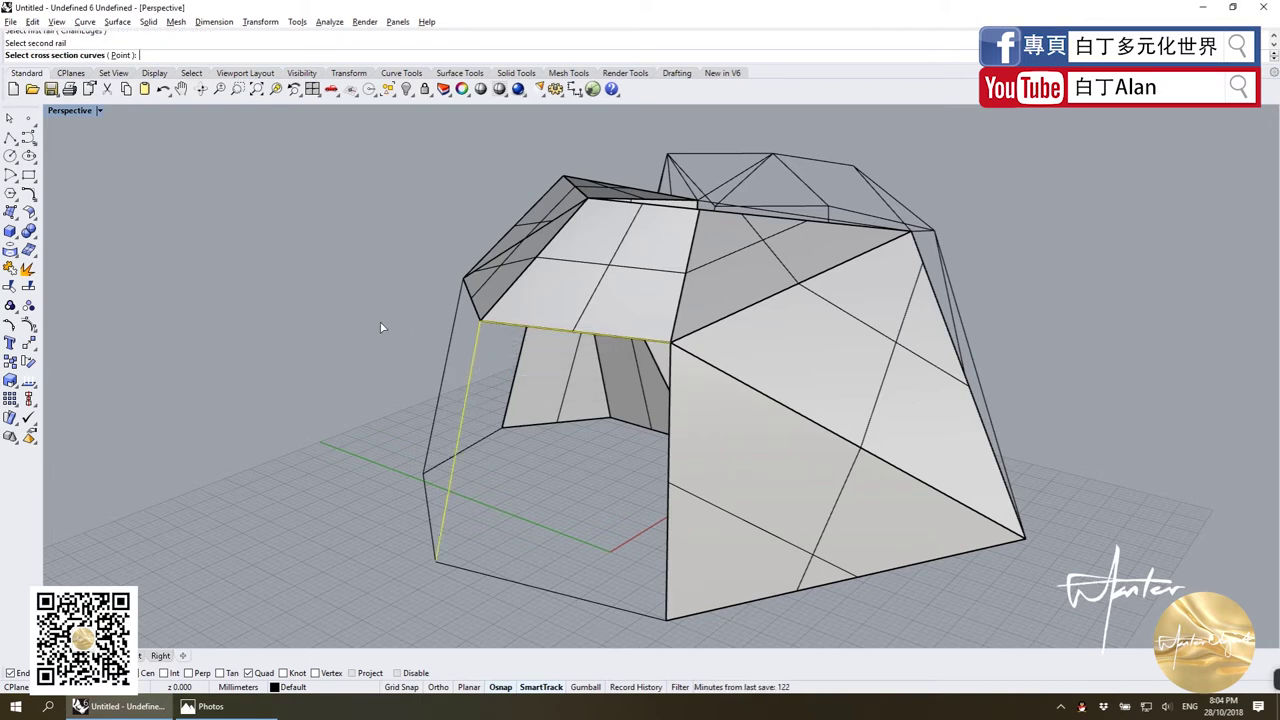
key("Escape")
Sweep the opening along its top and bottom rails with left and right vertical cross sections.
left_click(12, 220)
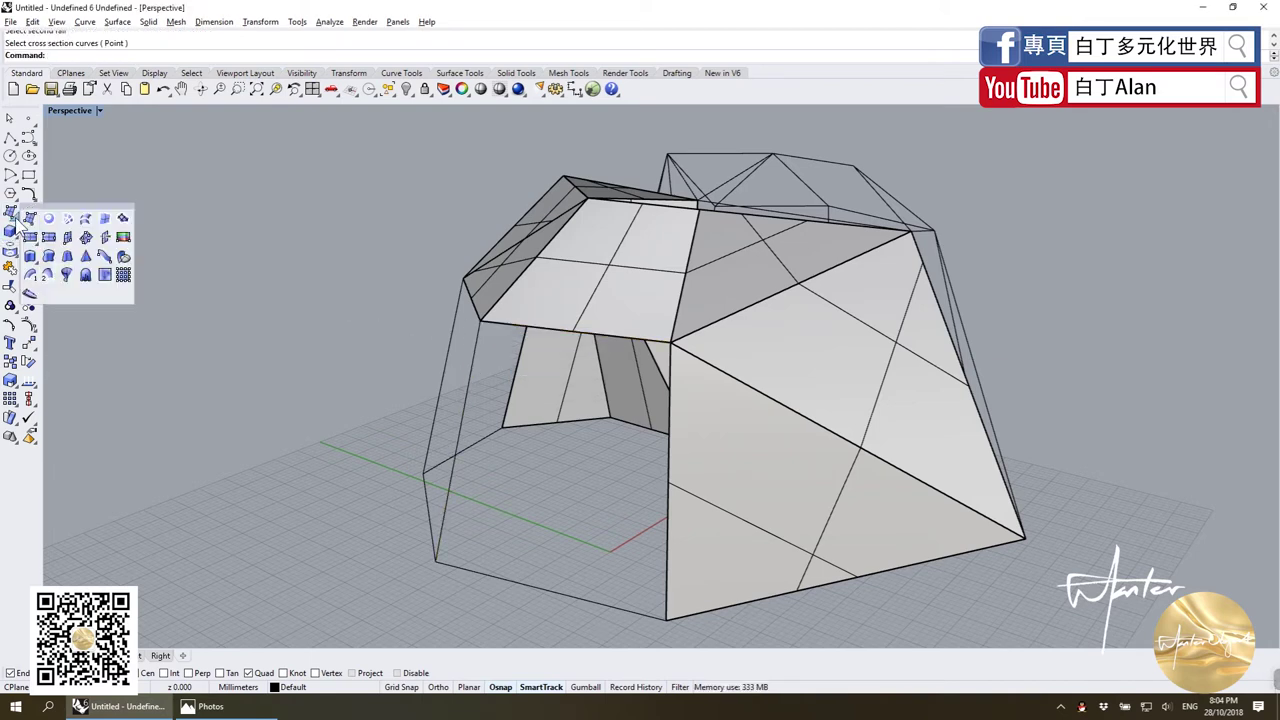
left_click(48, 274)
left_click(552, 331)
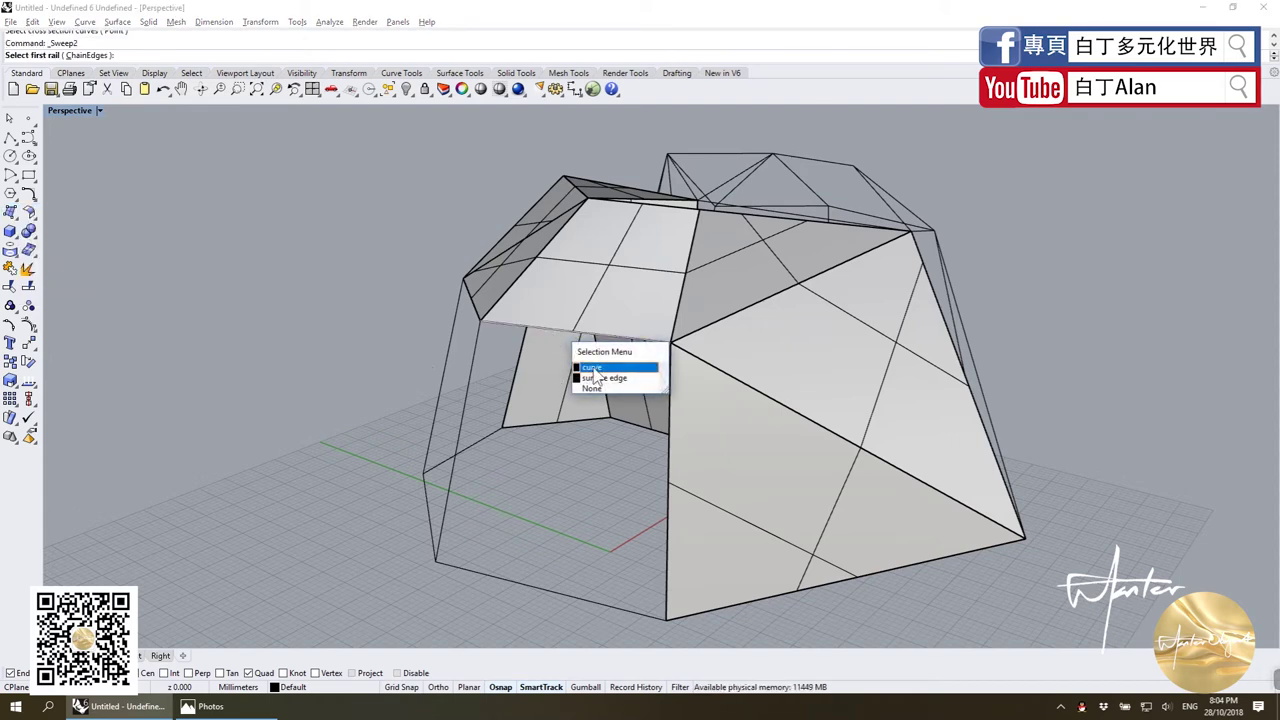
left_click(582, 374)
left_click(483, 576)
left_click(446, 514)
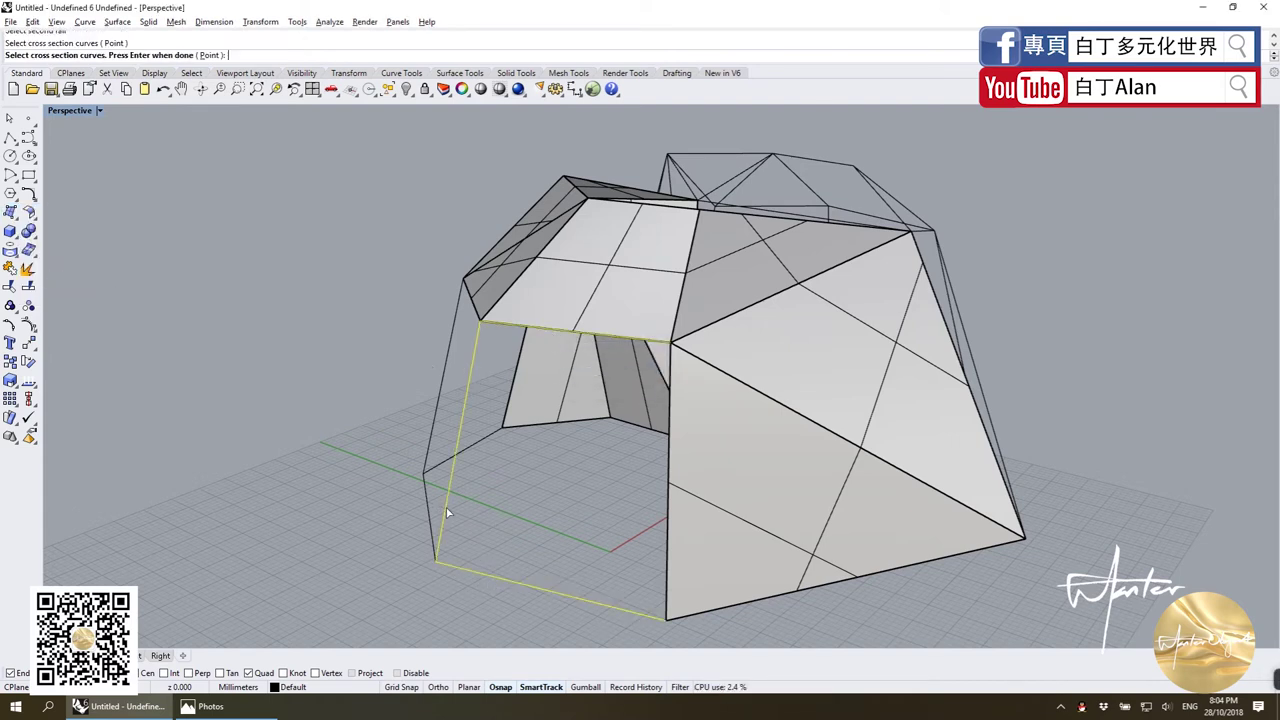
left_click(665, 527)
left_click(700, 551)
key("Return")
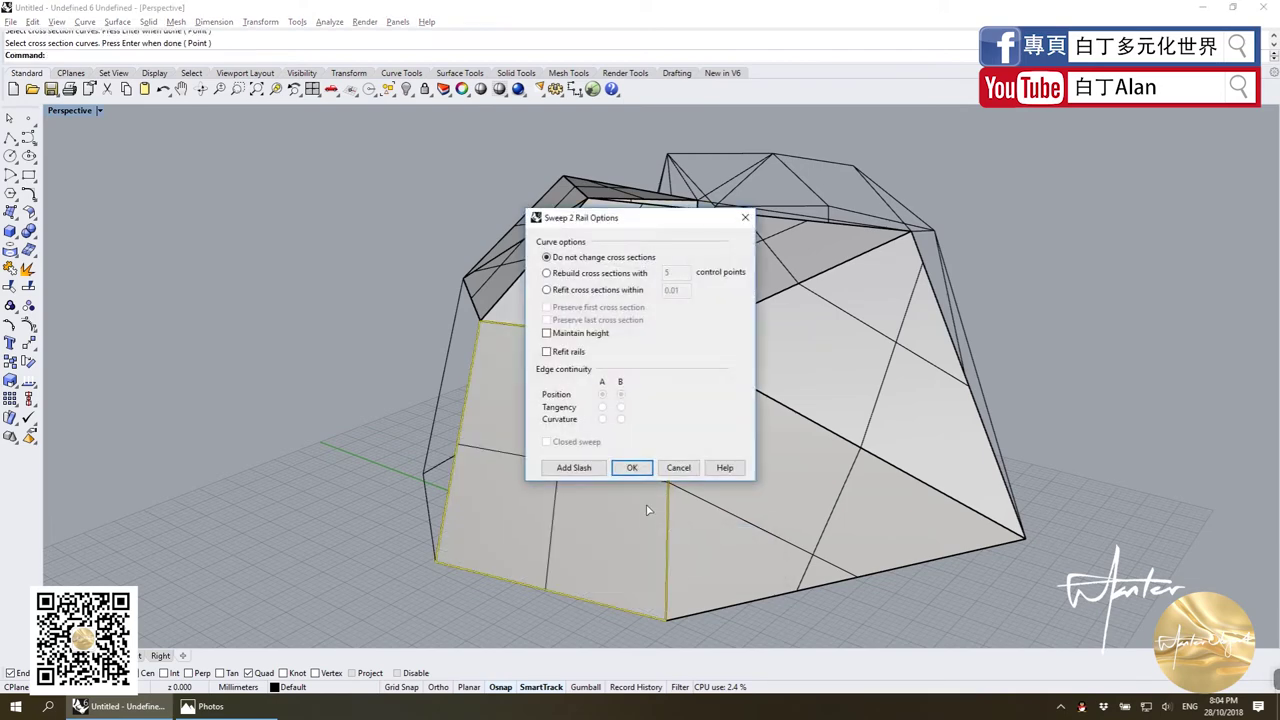
left_click(632, 467)
Fill the next opening with a two-rail sweep using its top and bottom edges as cross sections.
key("Return")
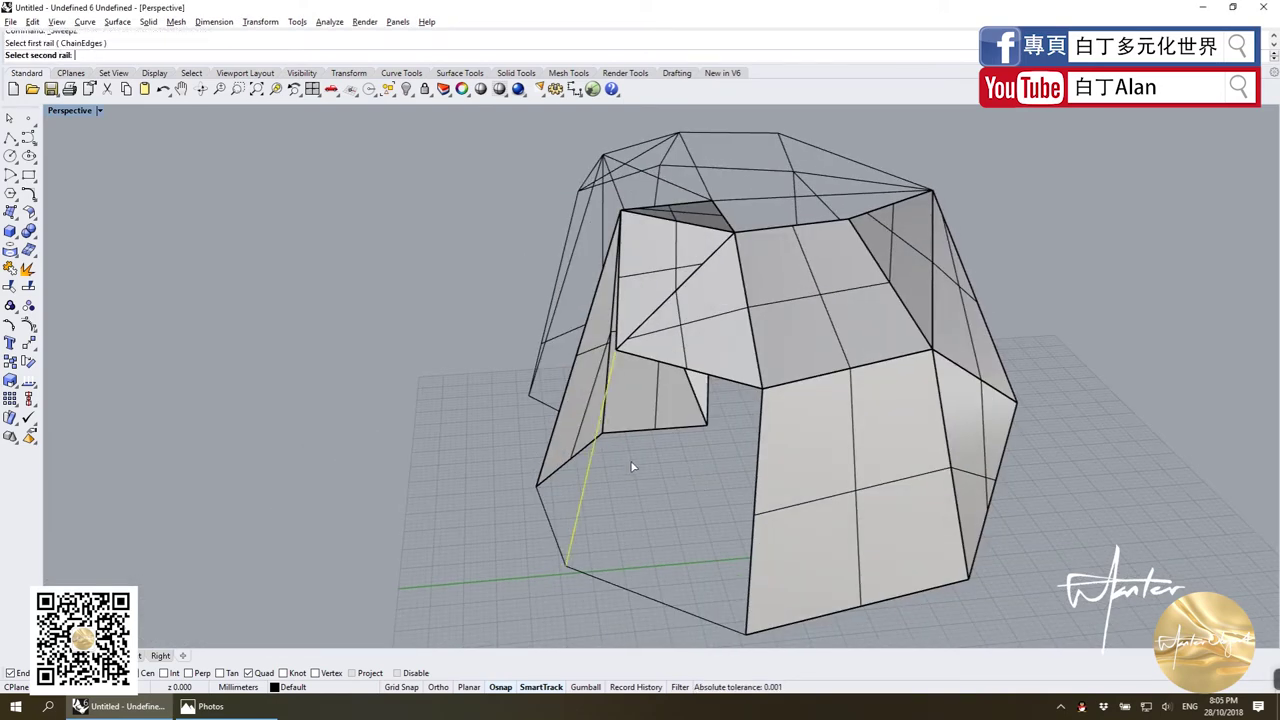
left_click(755, 484)
left_click(800, 508)
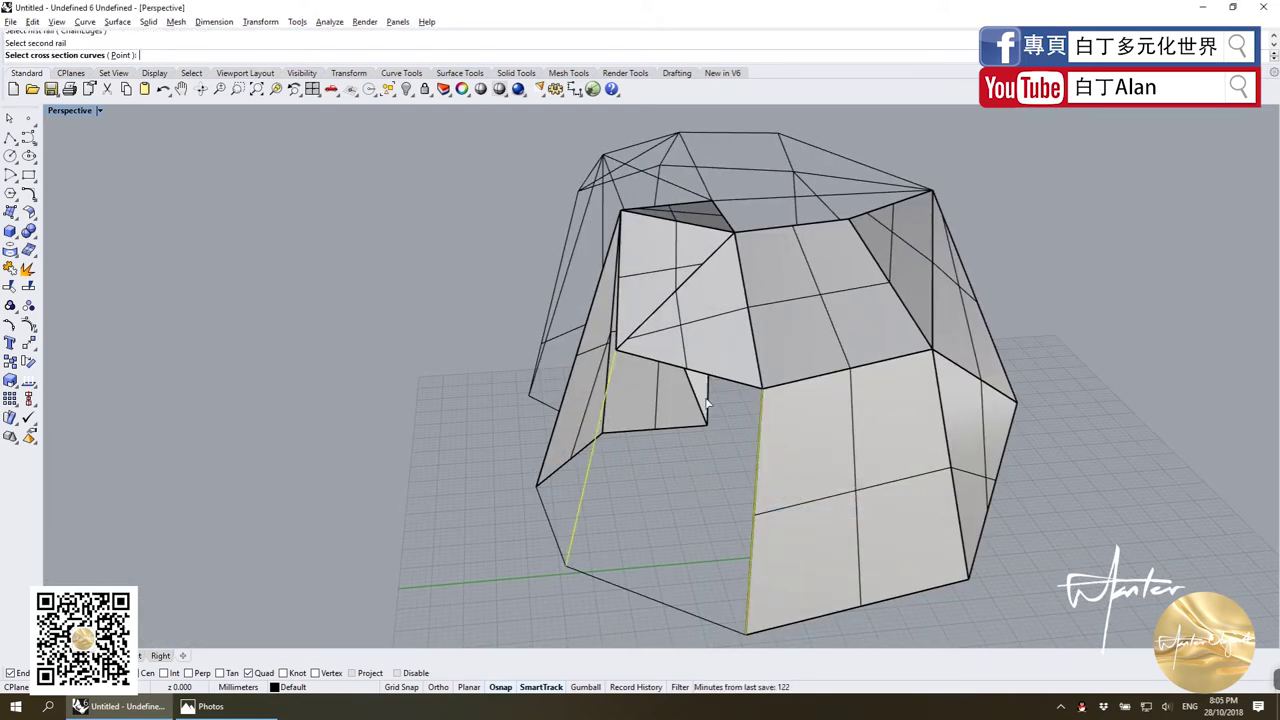
left_click(733, 390)
left_click(760, 416)
left_click(620, 592)
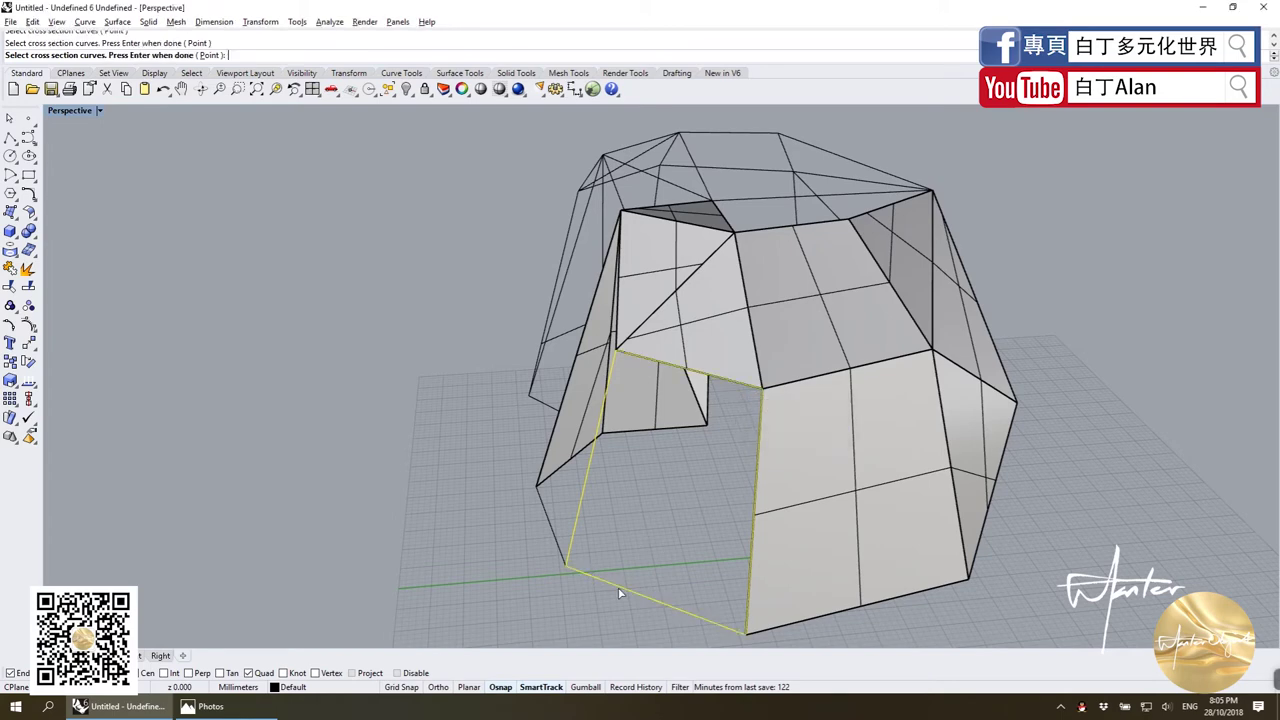
key("Return")
left_click(632, 467)
Fill the following opening with a two-rail sweep along its lower and vertical edges.
key("Return")
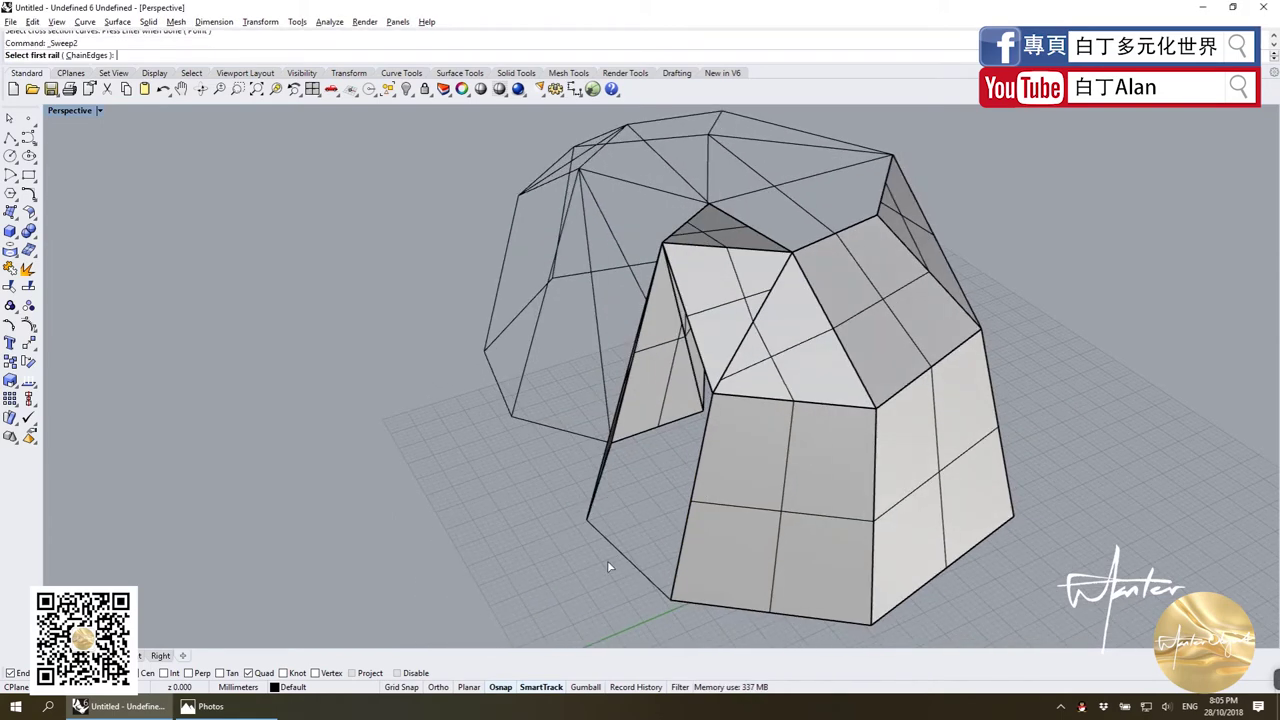
left_click(620, 545)
left_click(702, 352)
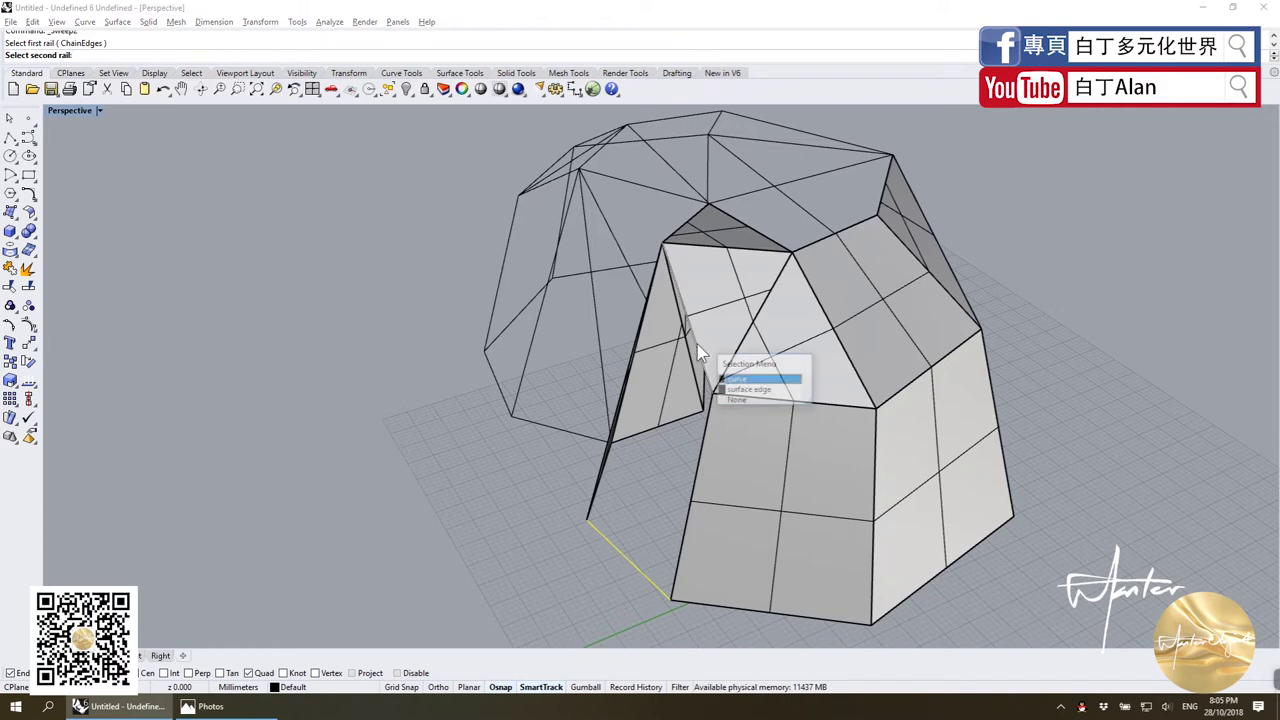
left_click(743, 391)
right_click_drag(700, 380, 688, 404)
left_click(688, 404)
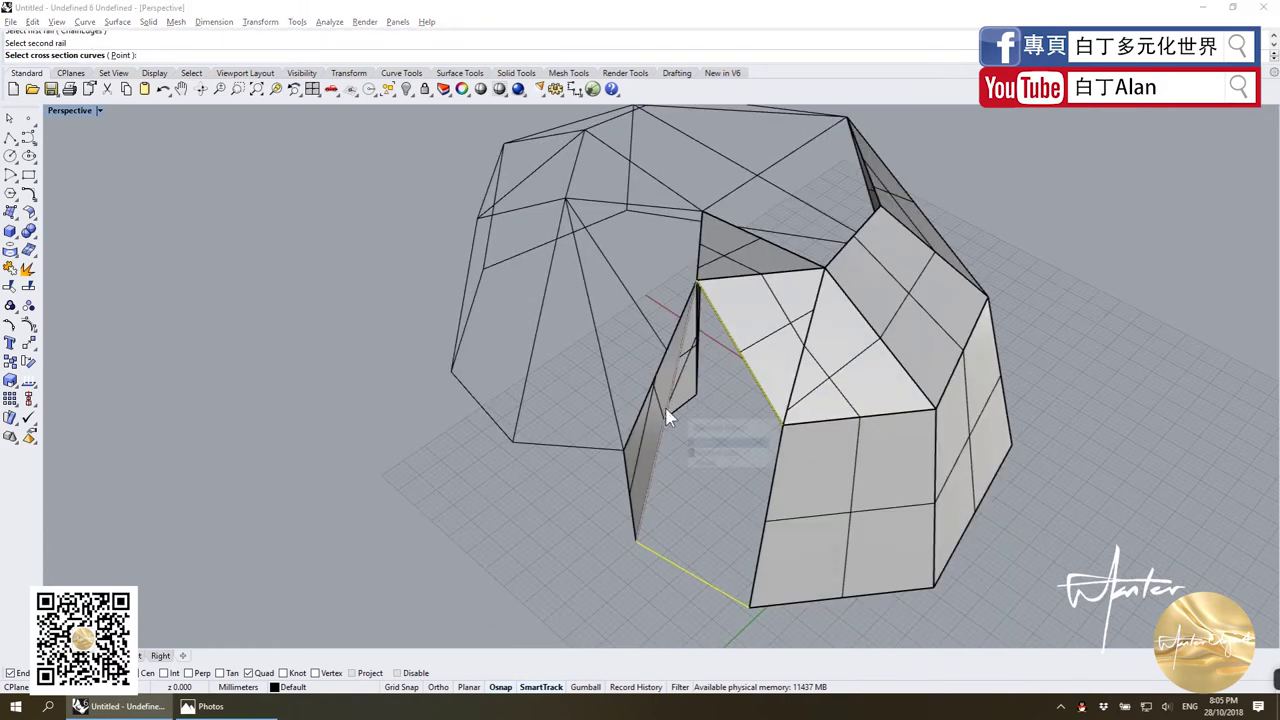
left_click(708, 447)
left_click(779, 465)
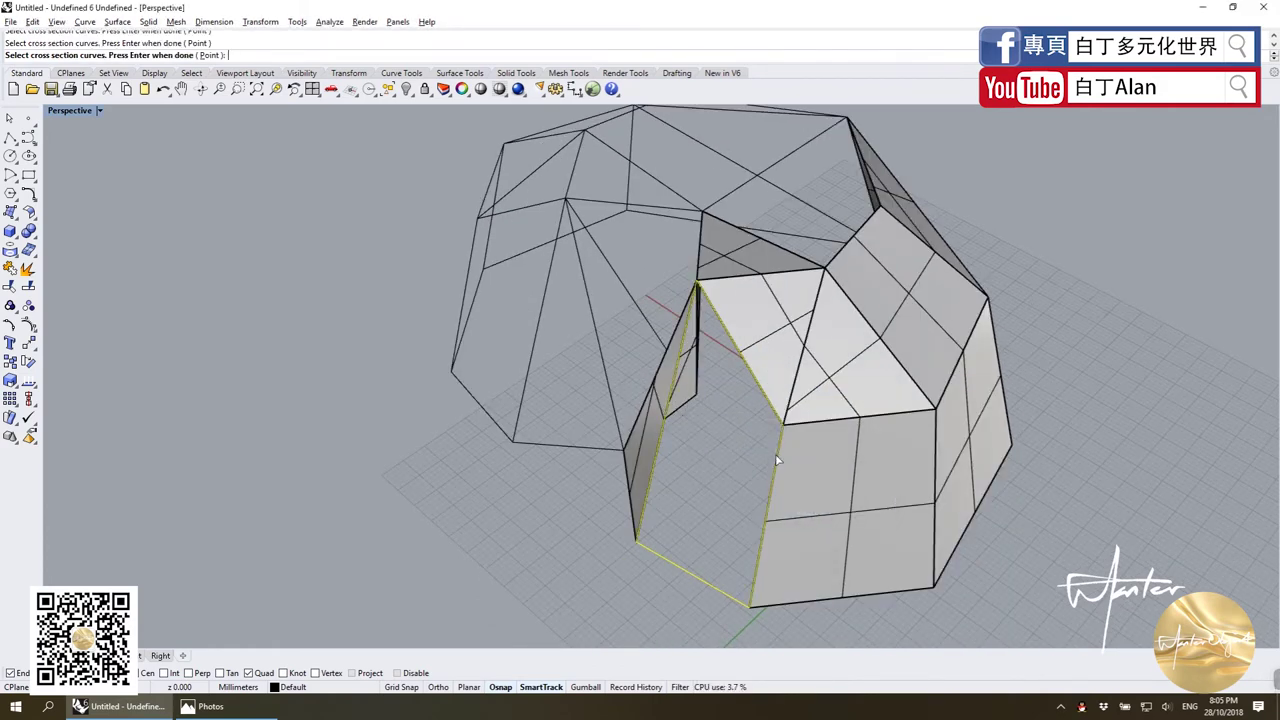
key("Return")
left_click(636, 462)
Fill the last opening with a two-rail sweep between its diagonal and opposite edges.
right_click_drag(639, 455, 518, 350)
key("Return")
left_click(576, 393)
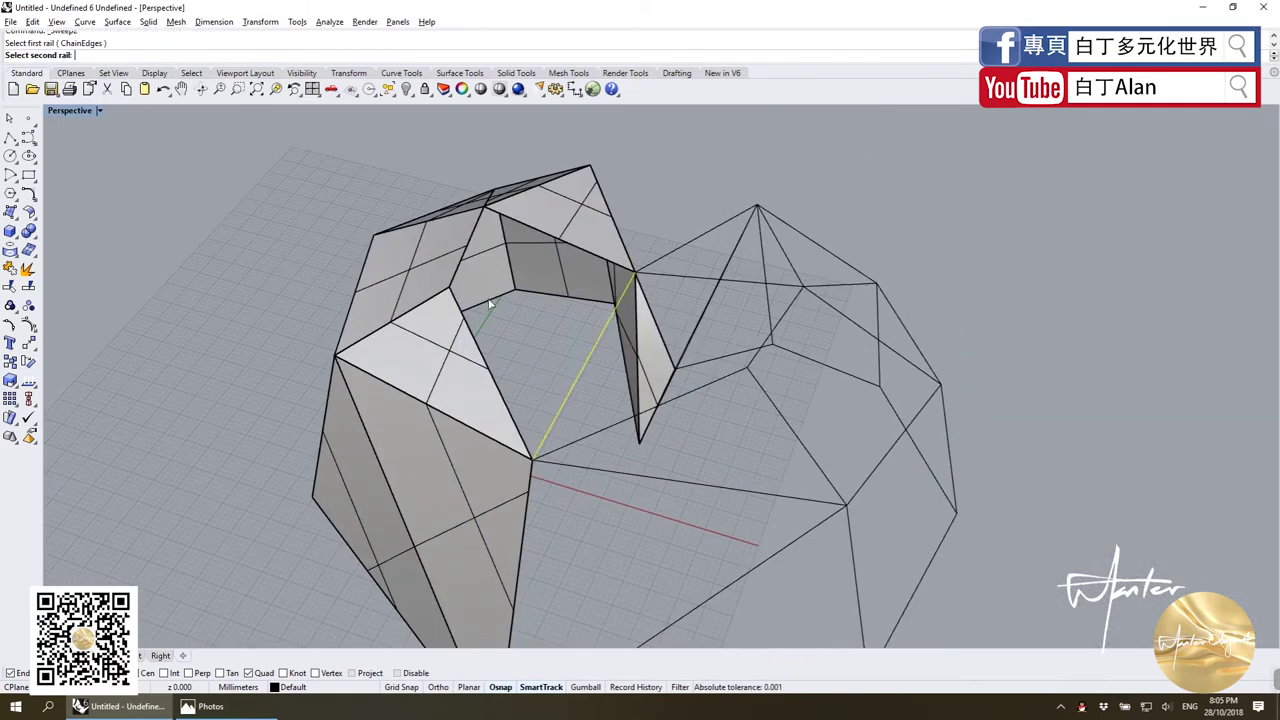
left_click(488, 287)
left_click(495, 291)
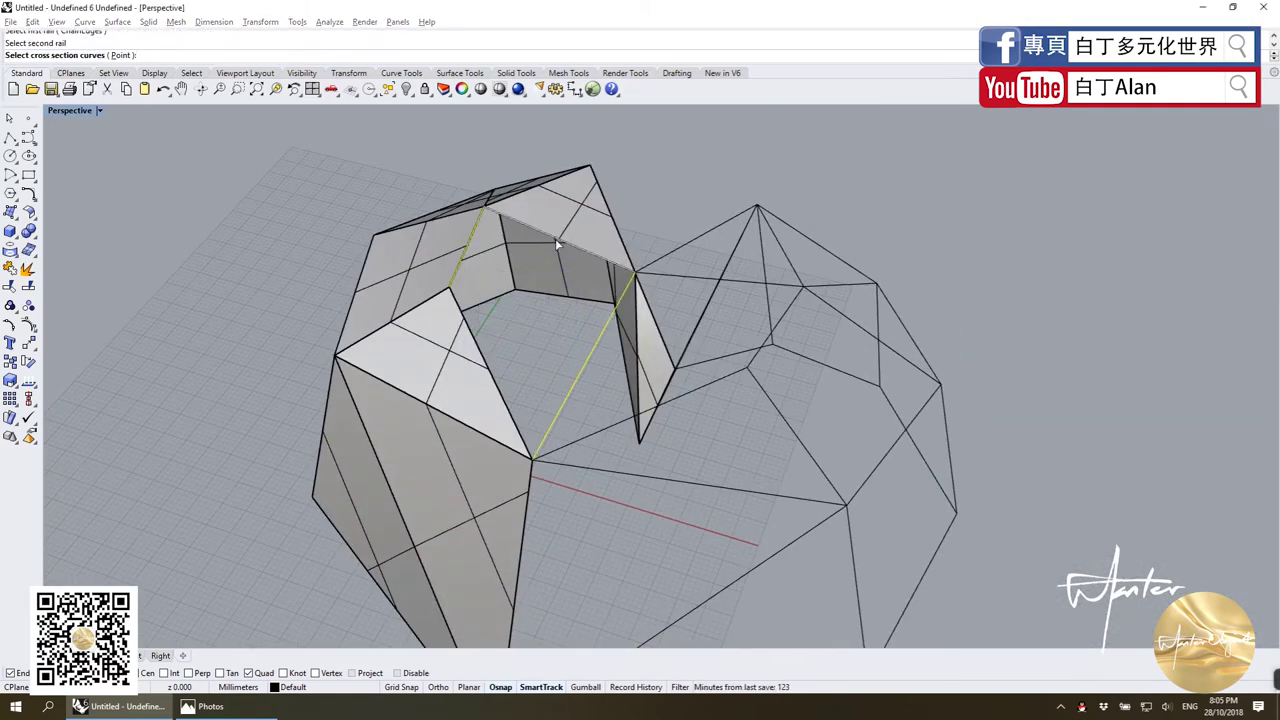
left_click(592, 273)
left_click(592, 273)
left_click(488, 385)
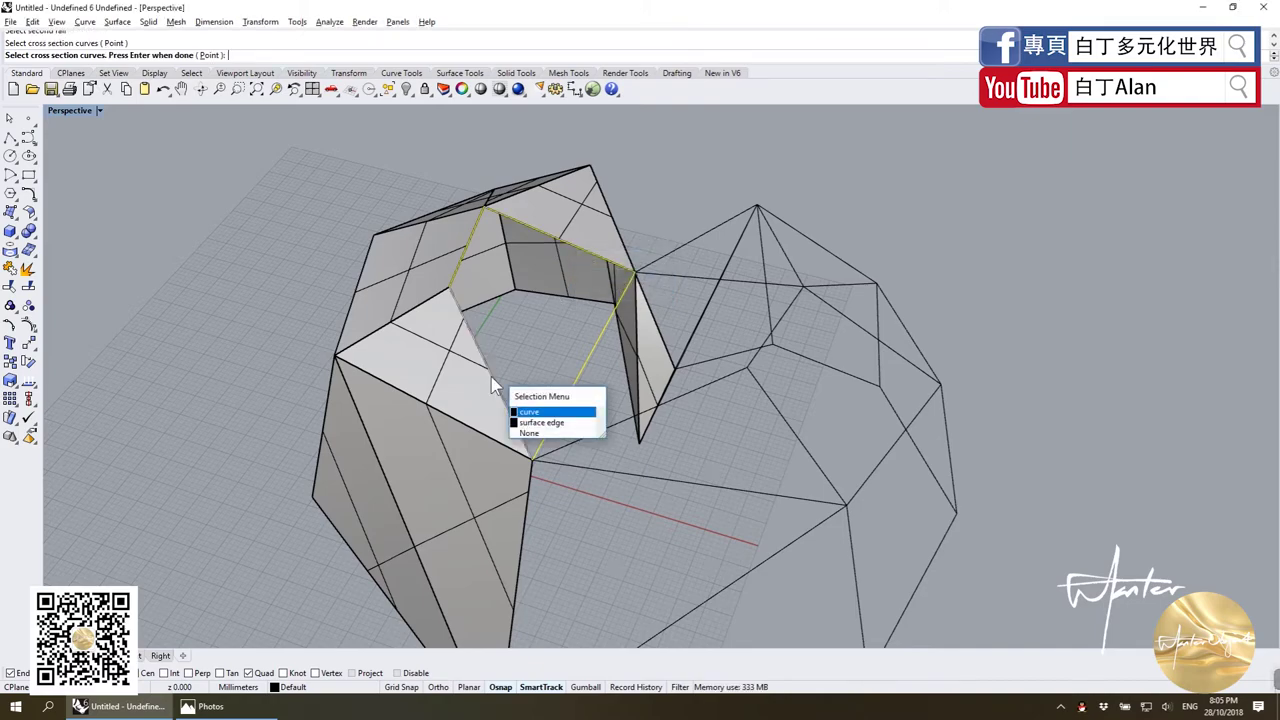
left_click(525, 409)
key("Return")
left_click(631, 465)
mouse_move(630, 464)
right_mouse_down()
mouse_move(834, 383)
mouse_move(677, 437)
mouse_move(849, 389)
mouse_move(726, 373)
mouse_move(543, 400)
mouse_move(480, 366)
mouse_move(508, 360)
right_mouse_up()
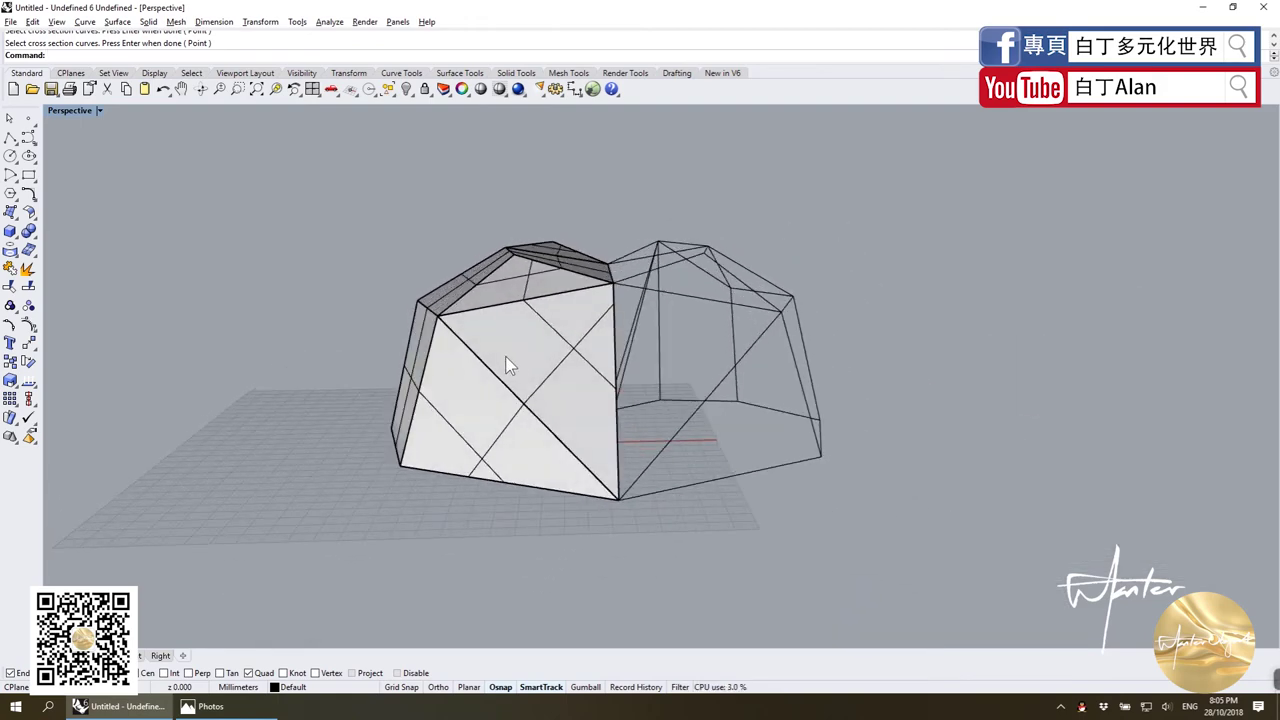
Join the front, upper-left strip and lower surfaces of the half into one polysurface.
left_click(458, 407)
left_click(468, 284)
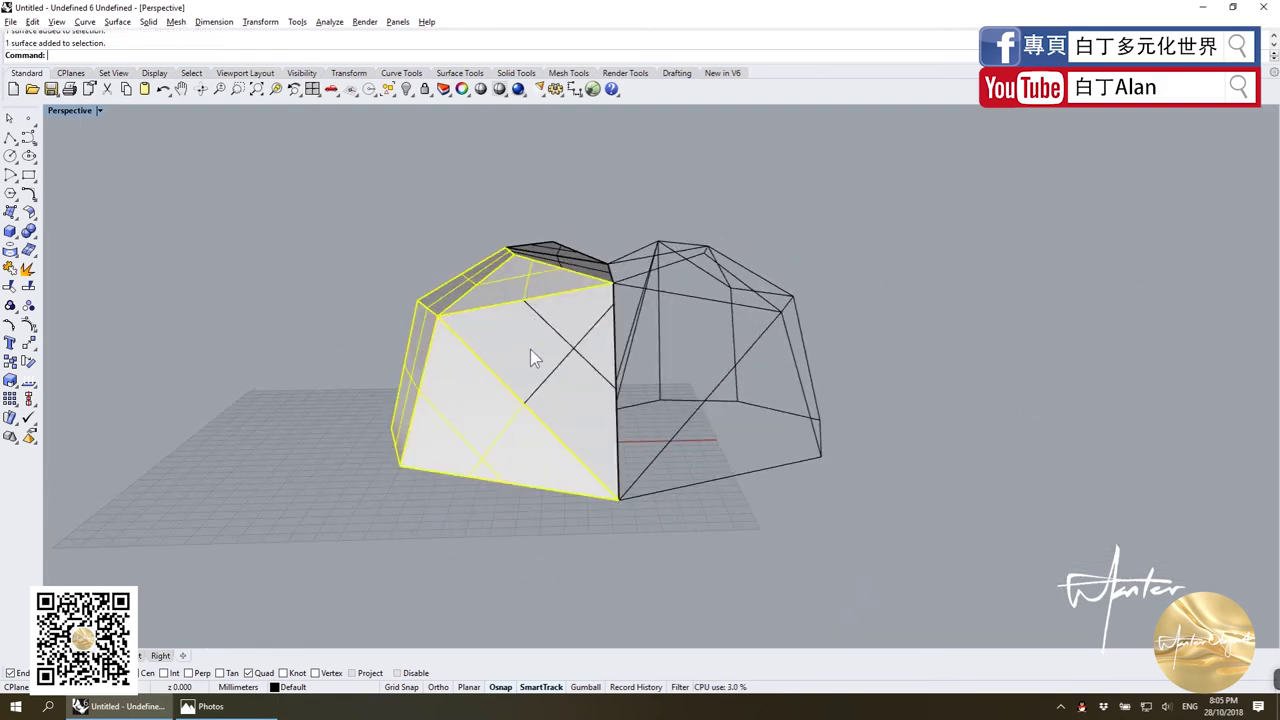
left_click(578, 275)
mouse_move(578, 272)
right_mouse_down()
mouse_move(568, 294)
mouse_move(737, 360)
right_mouse_up()
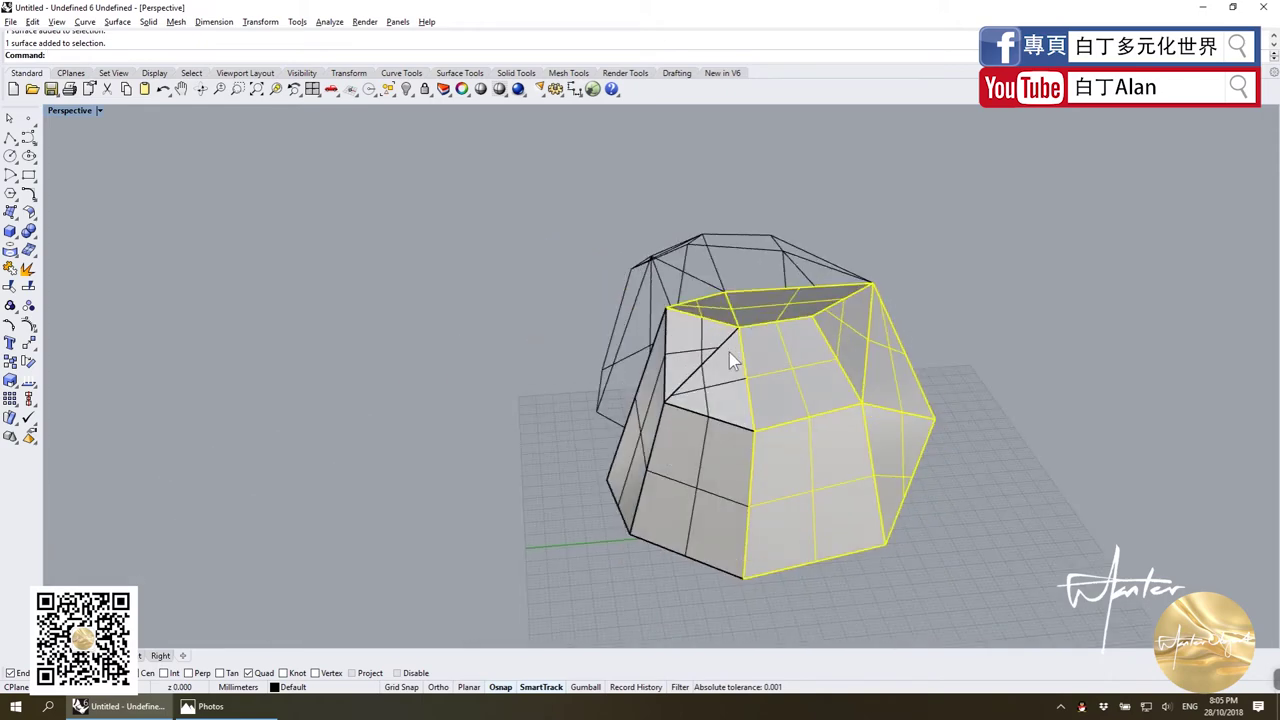
left_click(658, 432)
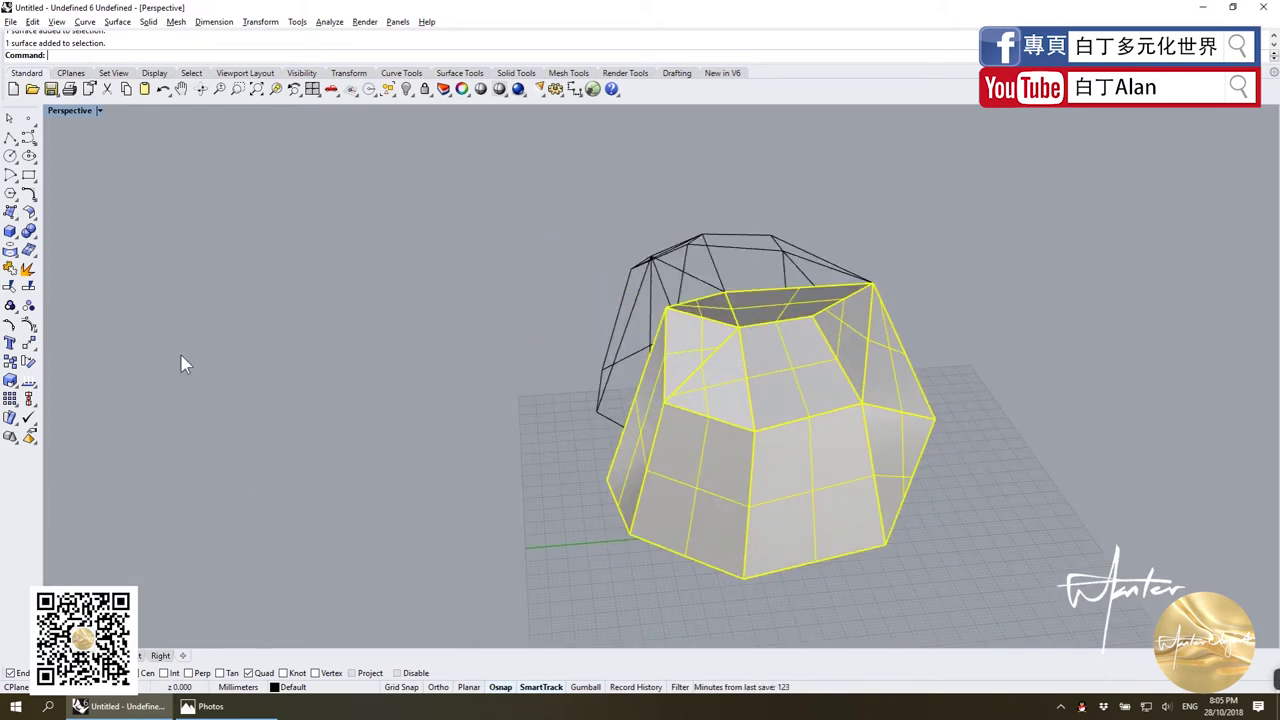
left_click(10, 287)
right_click_drag(66, 271, 404, 268)
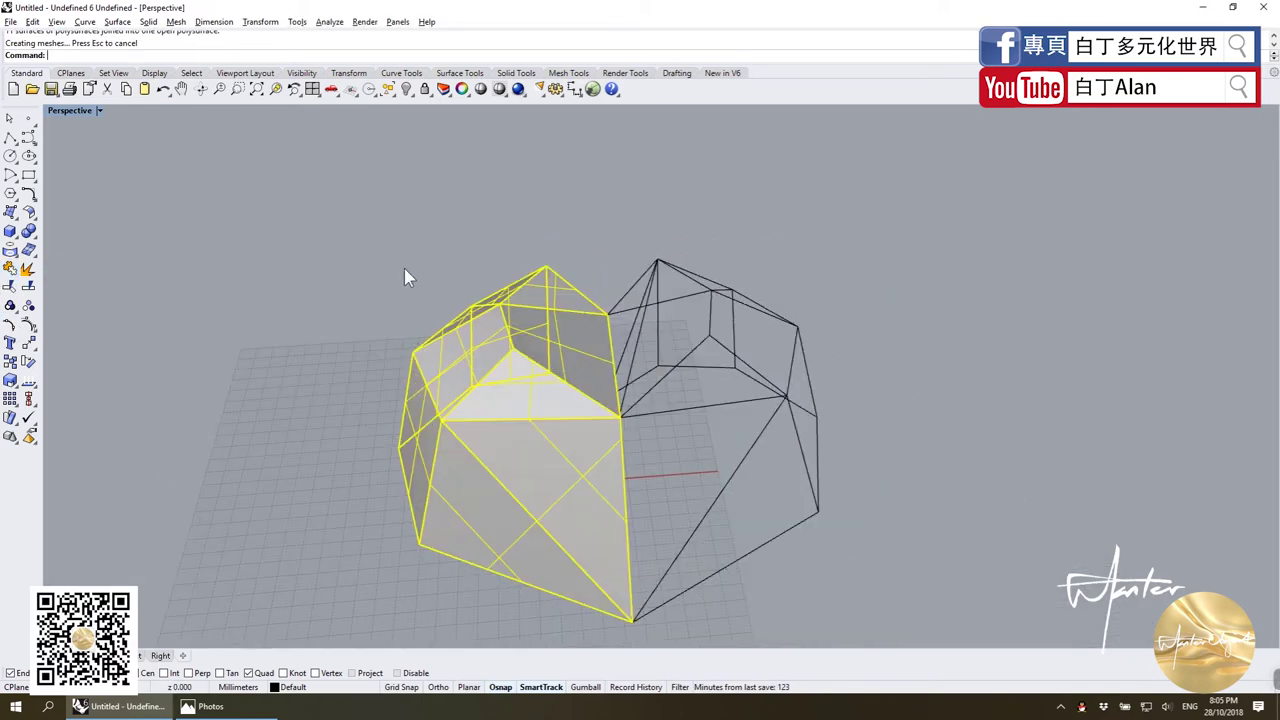
key("Escape")
In four viewports, mirror the joined half about a vertical line through the heart's tip.
left_click(515, 351)
left_click(560, 381)
double_click(84, 112)
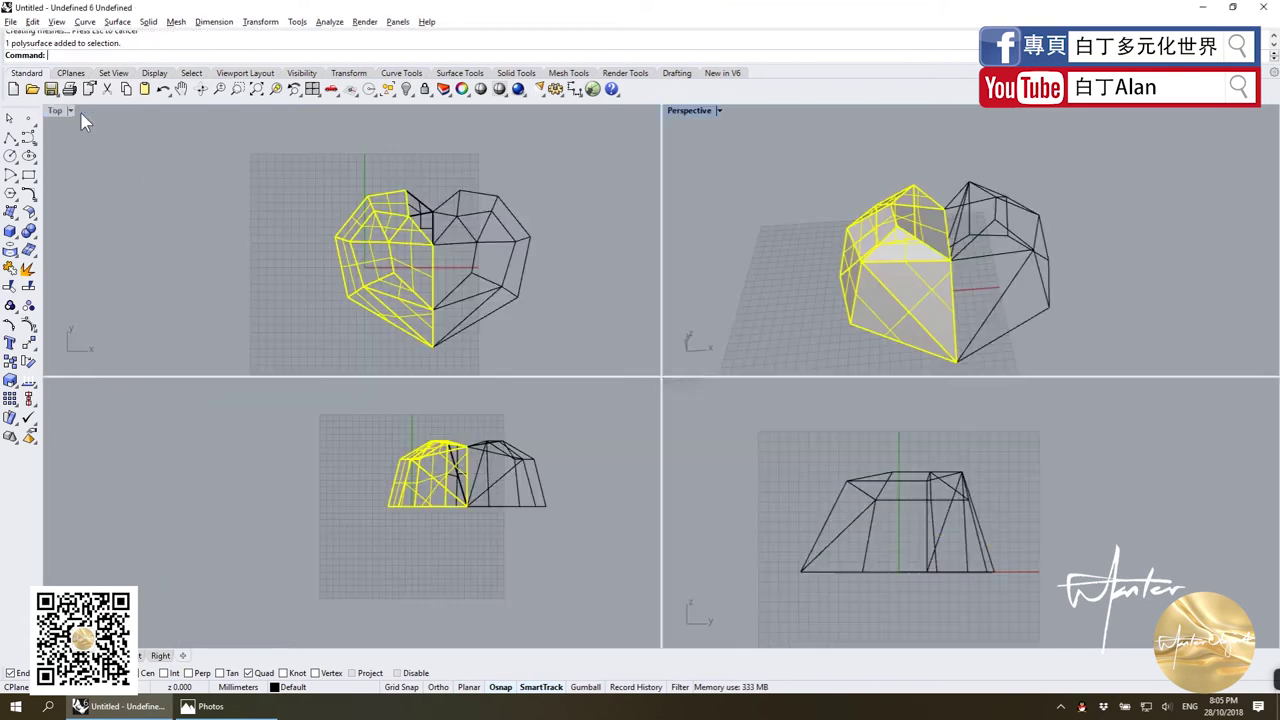
left_click(29, 342)
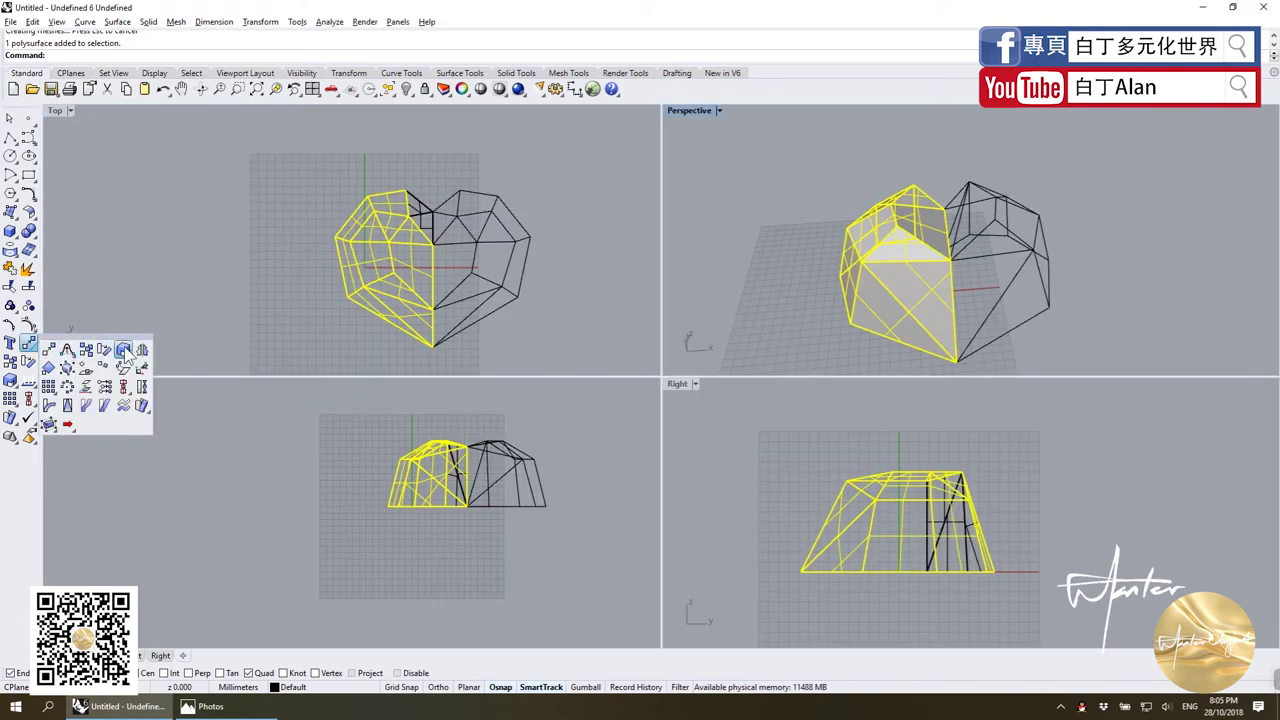
left_click(130, 352)
left_click(433, 345)
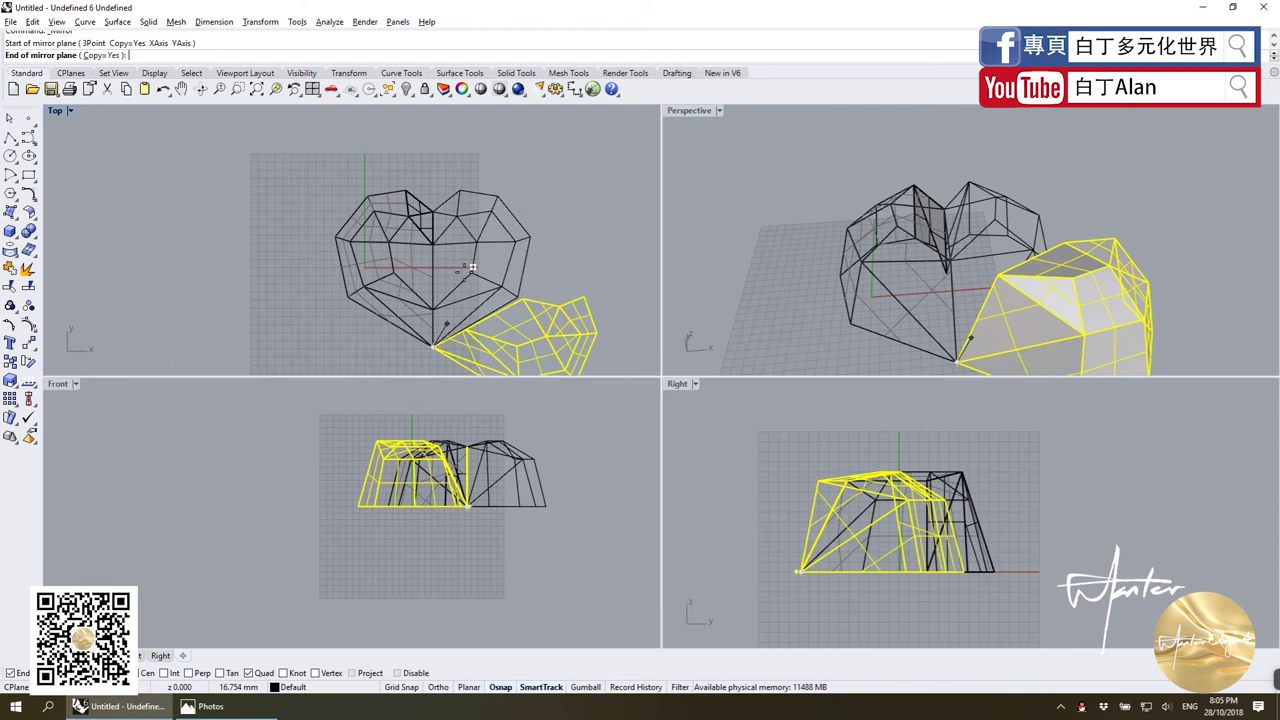
left_click(457, 143)
Join the left and mirrored right halves into one polysurface.
key("Escape")
left_click(903, 262)
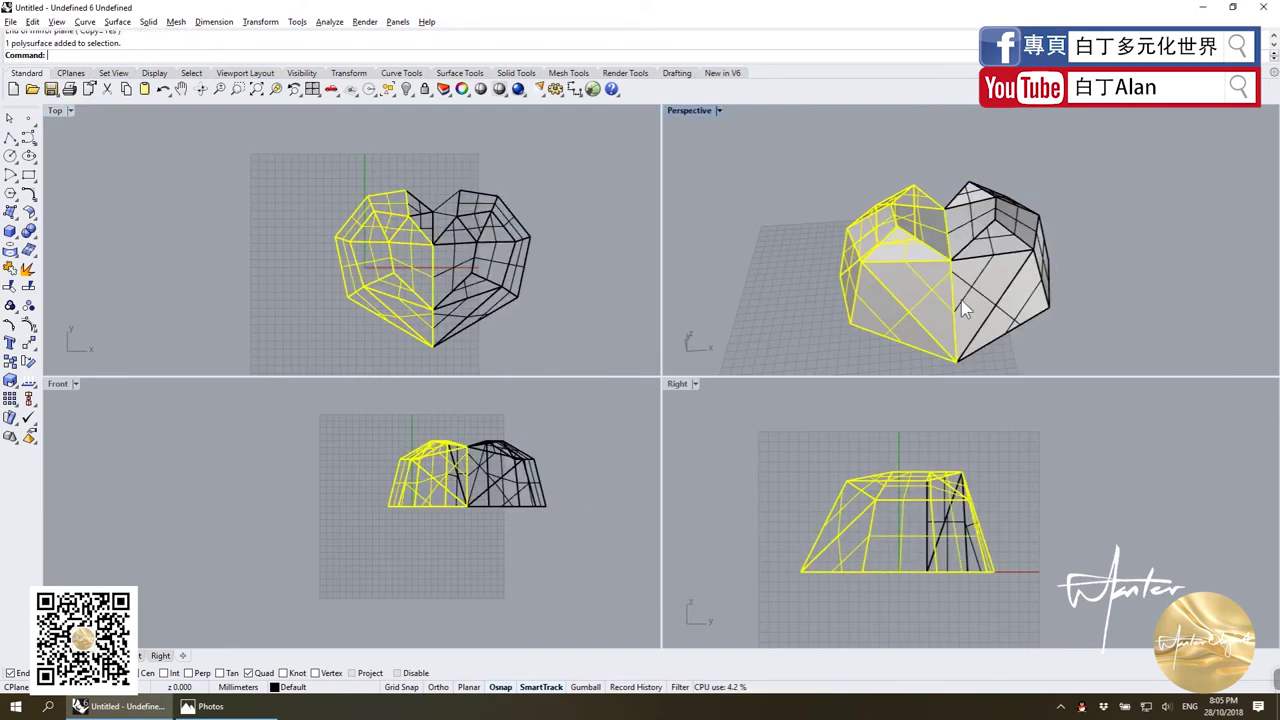
left_click(995, 270, "shift")
left_click(20, 262)
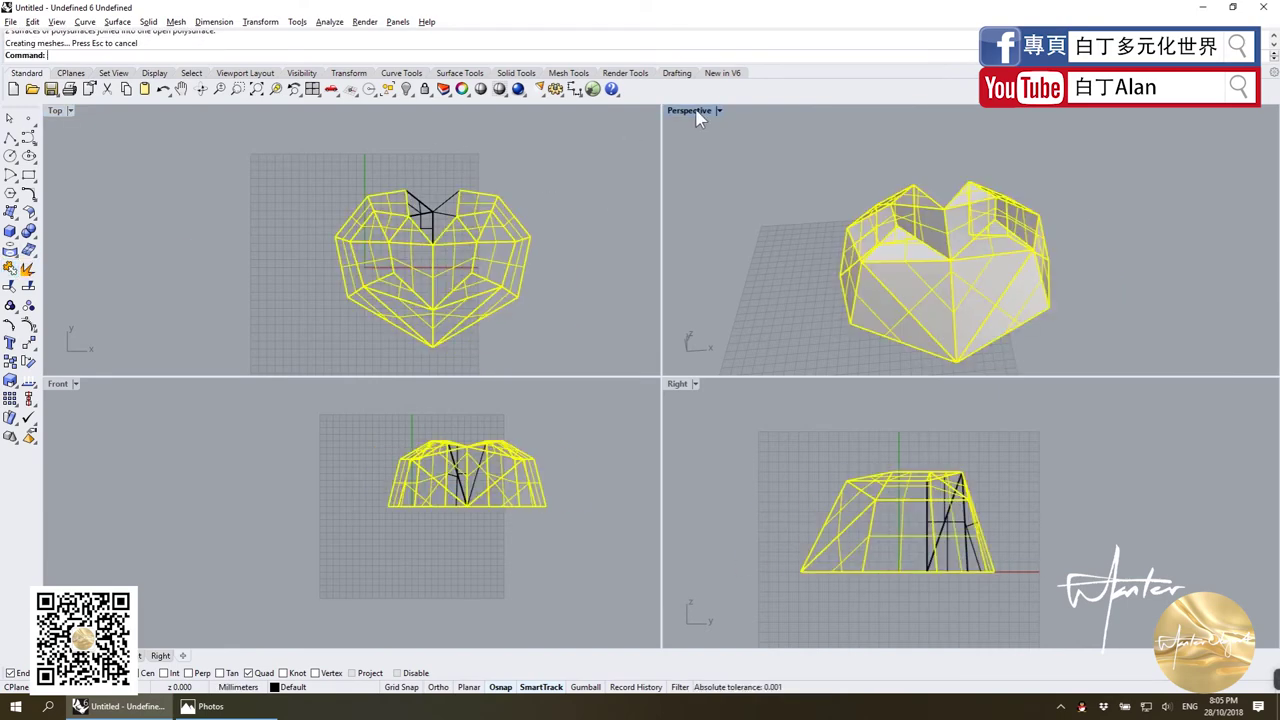
Join a rim facet to the heart polysurface, then undo that join.
scroll(487, 222, "up", 3)
scroll(431, 229, "up", 2)
key("Escape")
left_click(424, 230, "ctrl+shift")
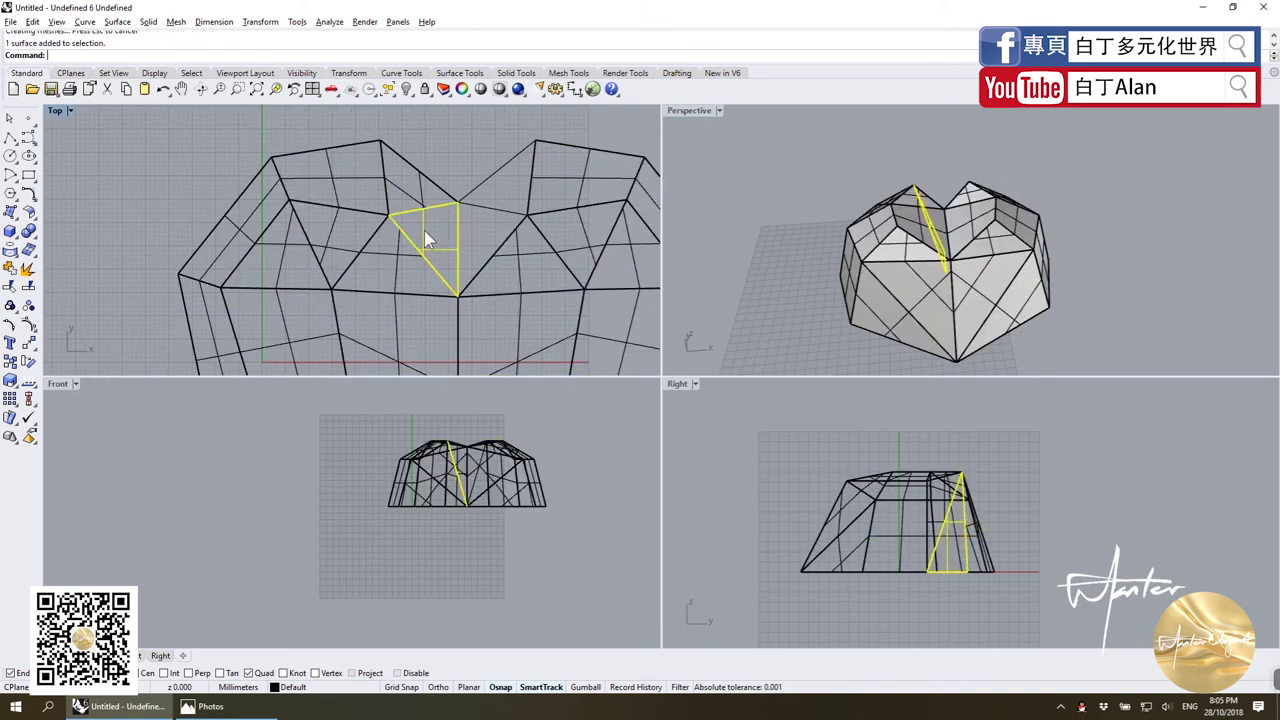
left_click(293, 242)
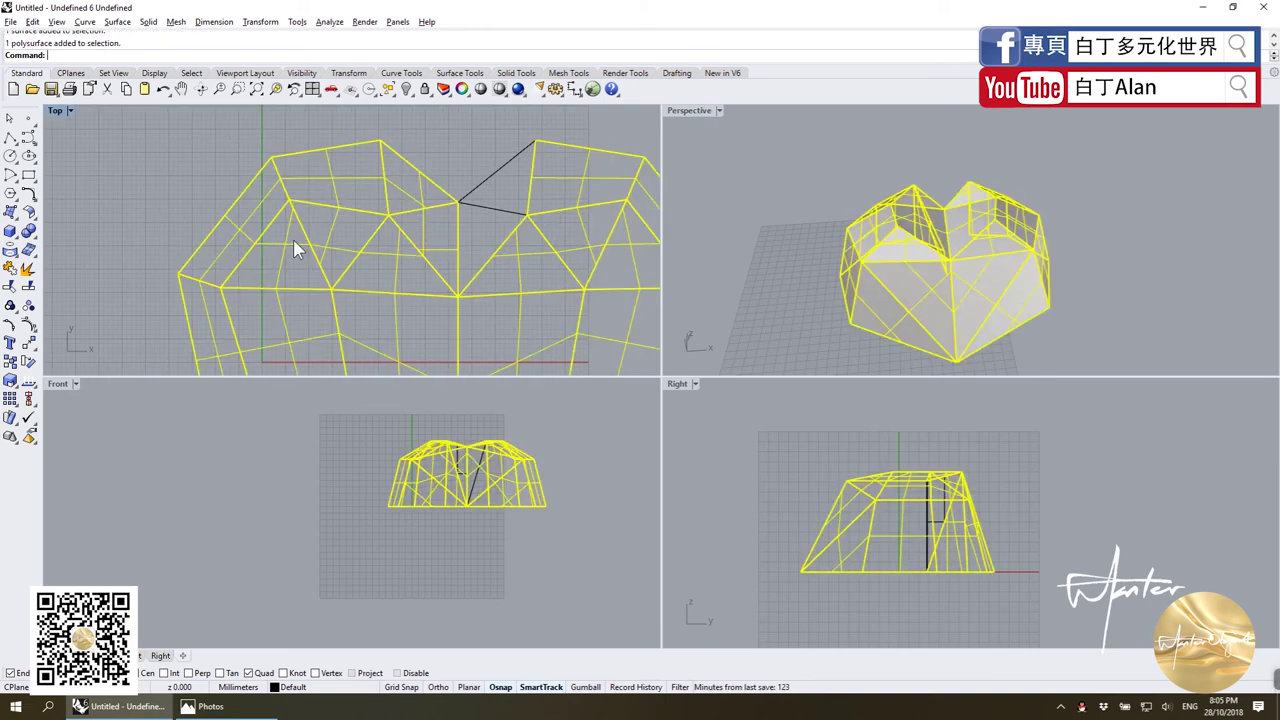
left_click(28, 286)
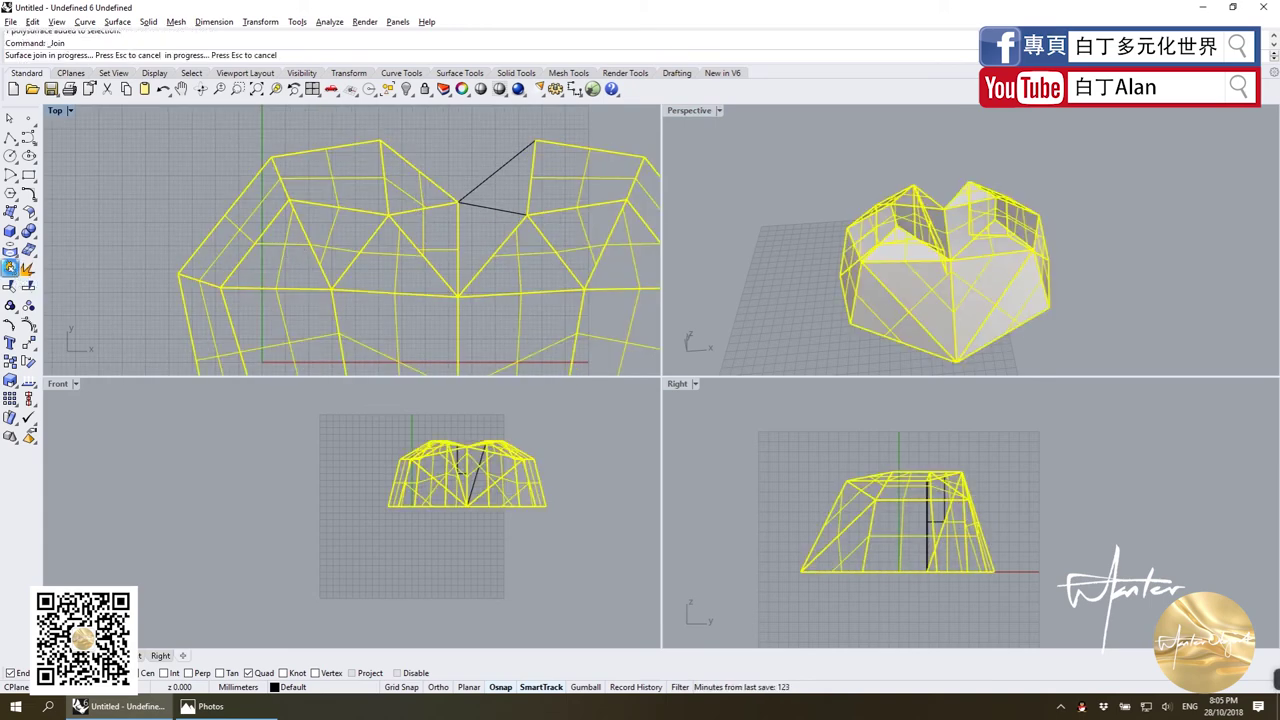
left_click(410, 203)
key("Escape")
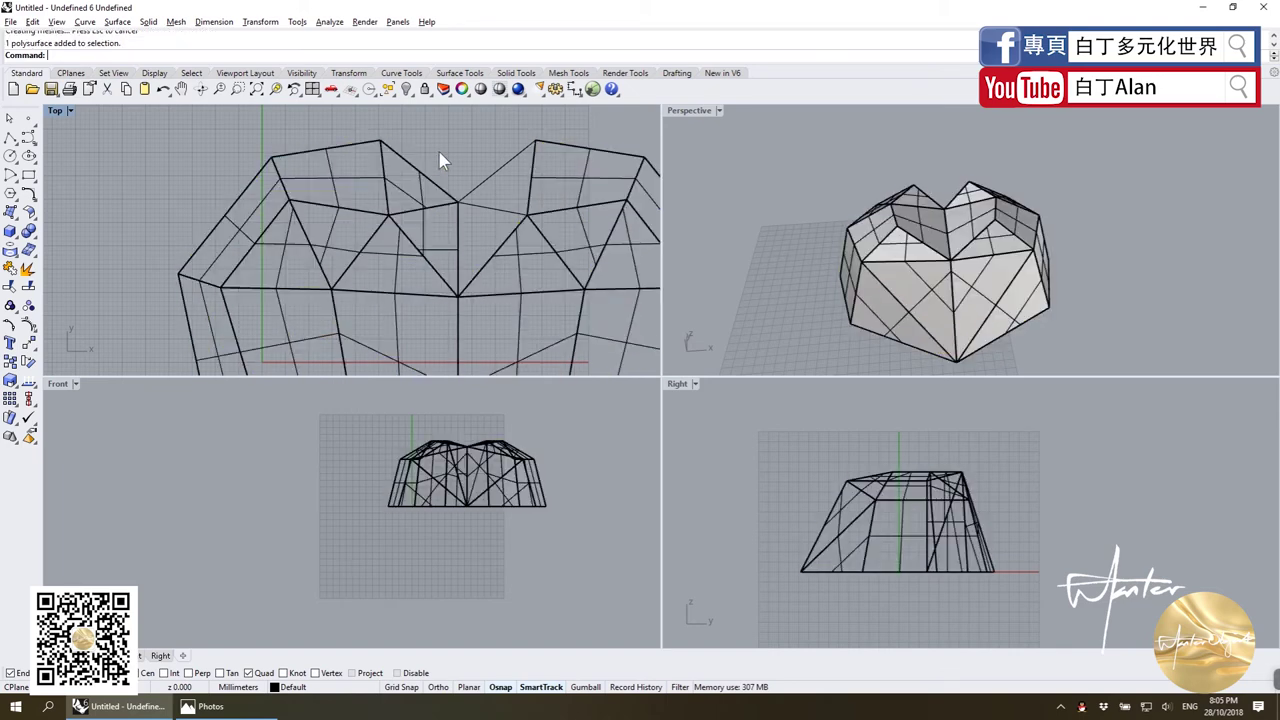
key("ctrl+z")
key("Escape")
Mirror the two facets at the top notch across the heart's centre line.
left_click(421, 198)
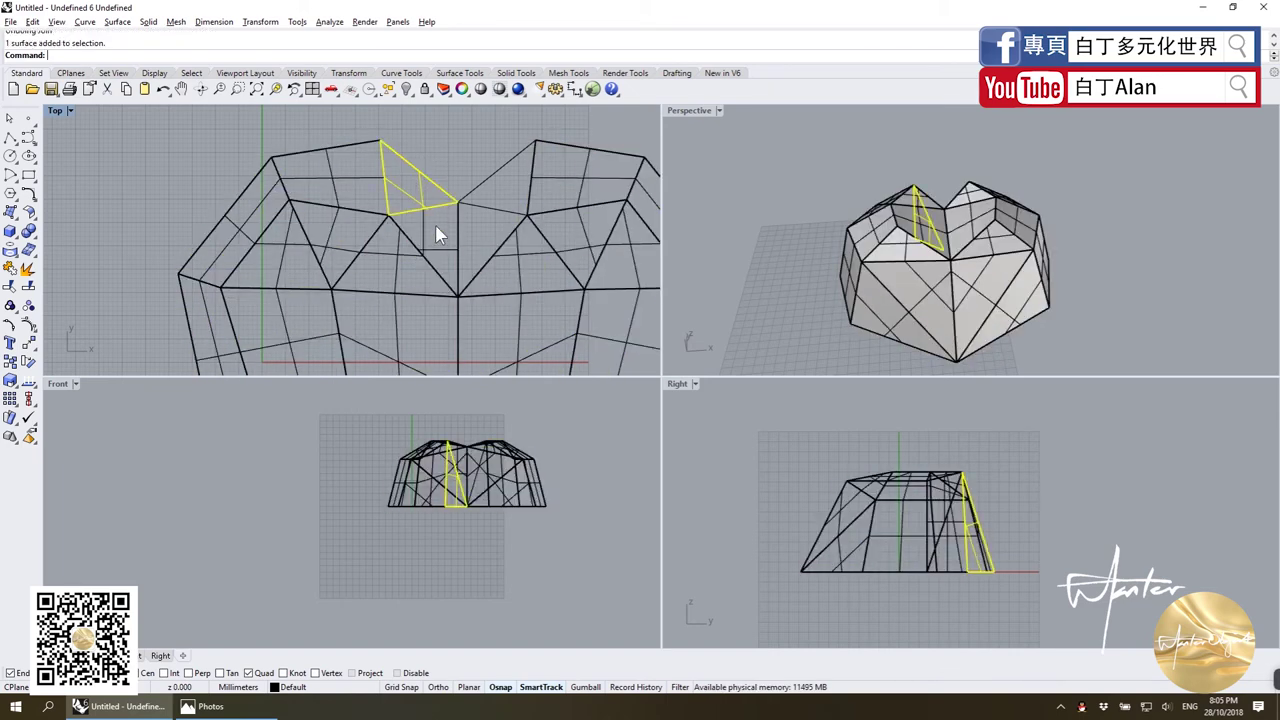
left_click(424, 239, "shift")
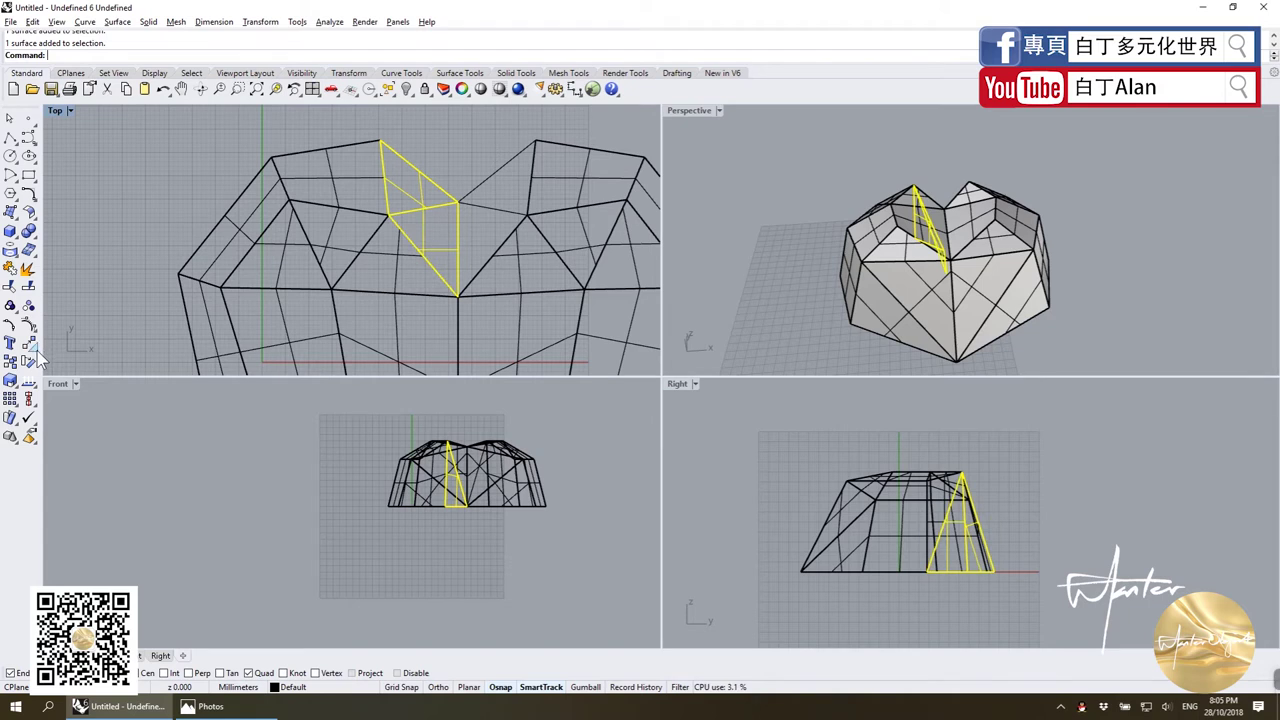
left_click(28, 343)
left_click(141, 352)
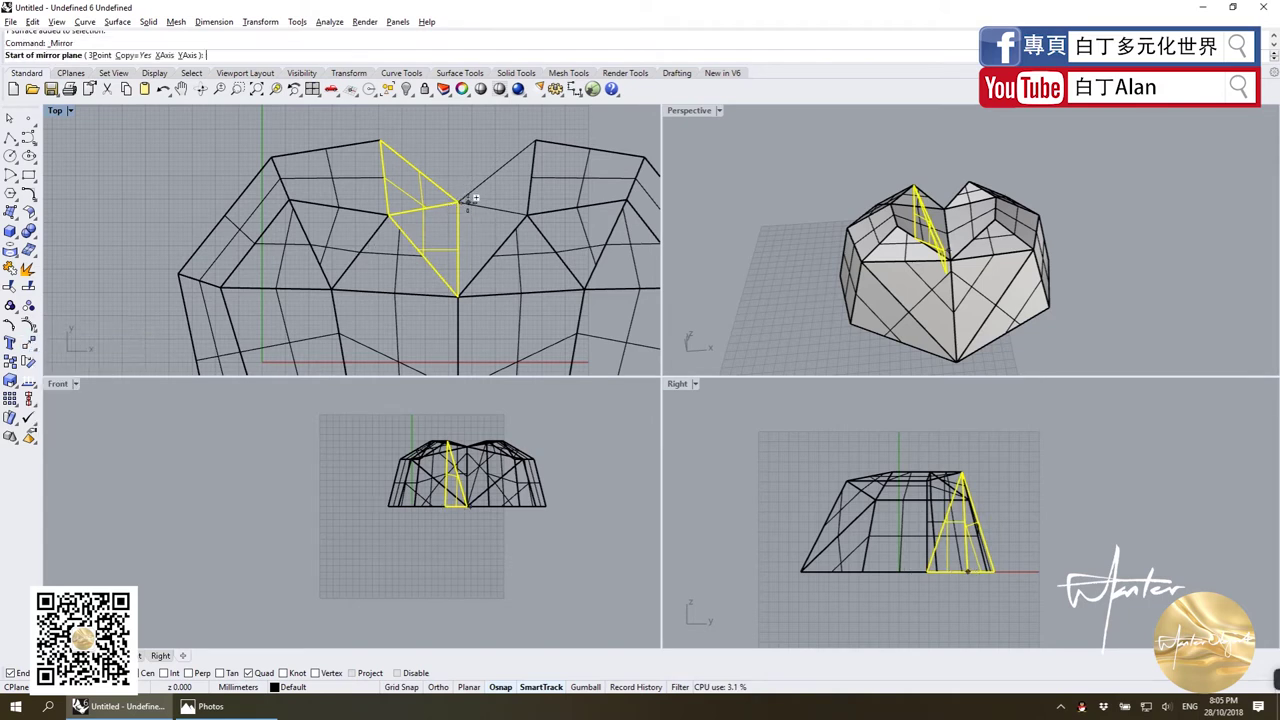
left_click(458, 200)
left_click(457, 157)
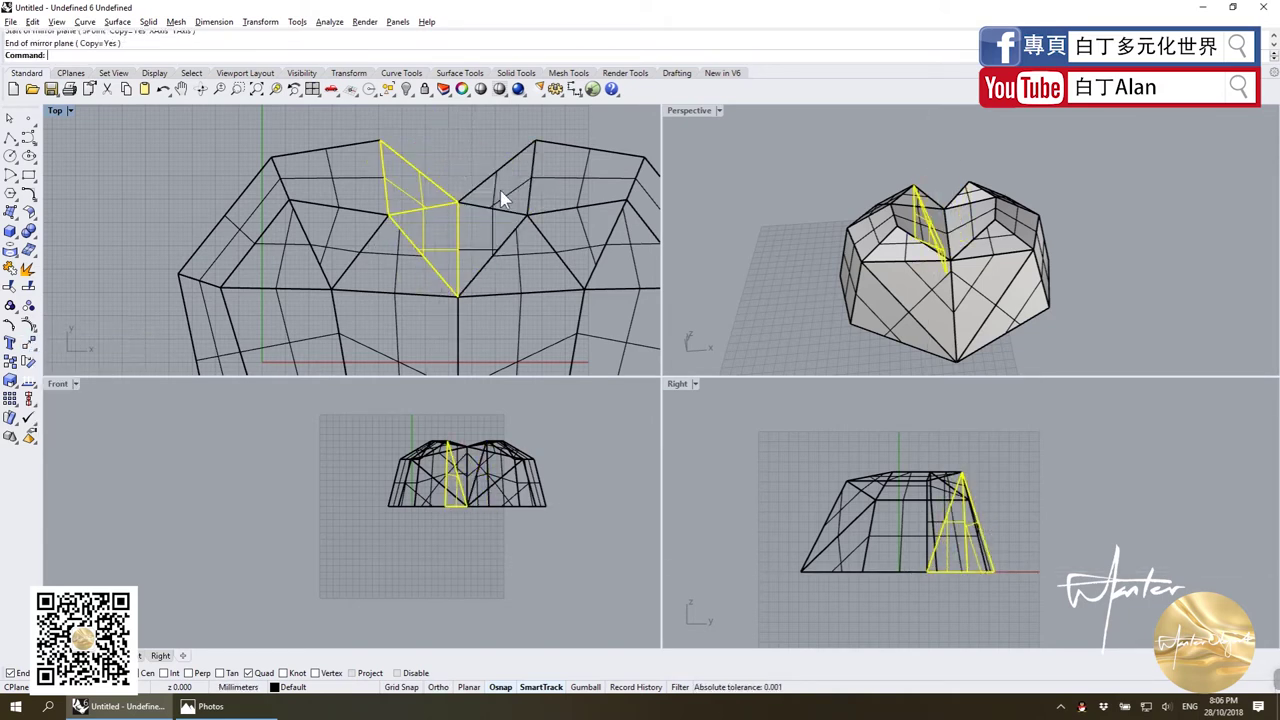
Join the mirrored facets with the rest of the heart, then maximize the Perspective view.
left_click(500, 190, "shift")
left_click(523, 263, "shift")
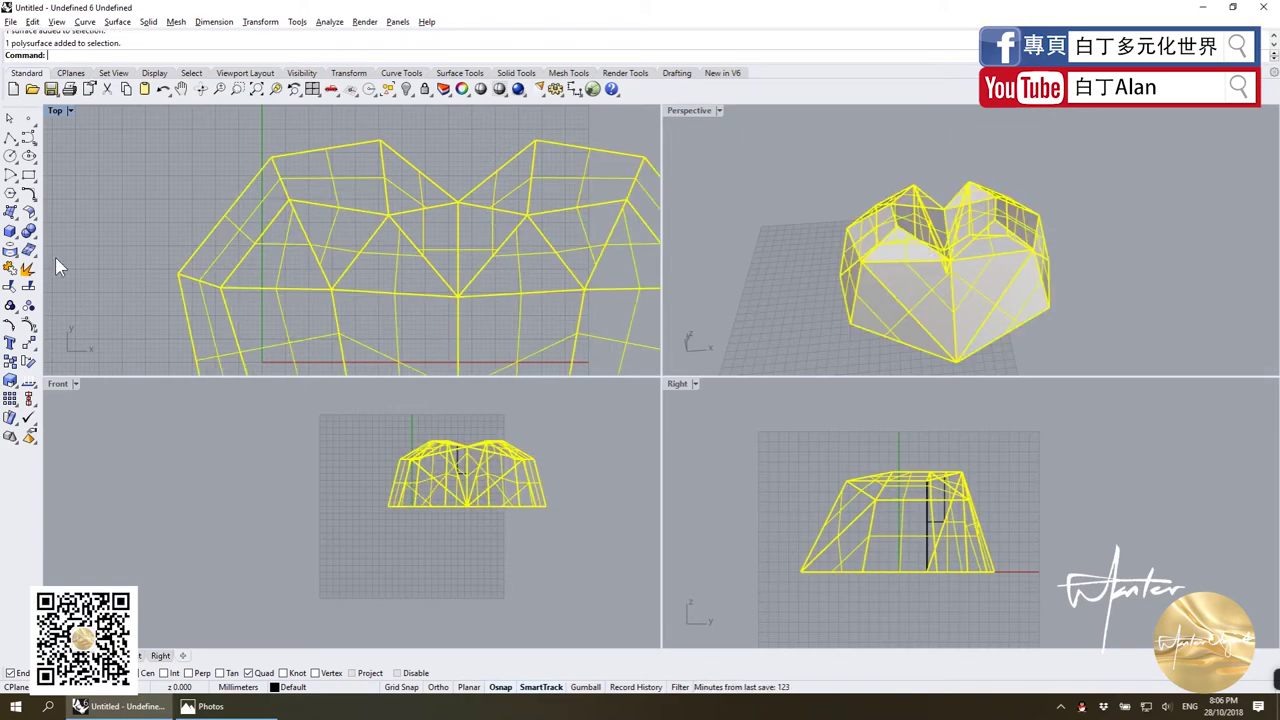
left_click(10, 270)
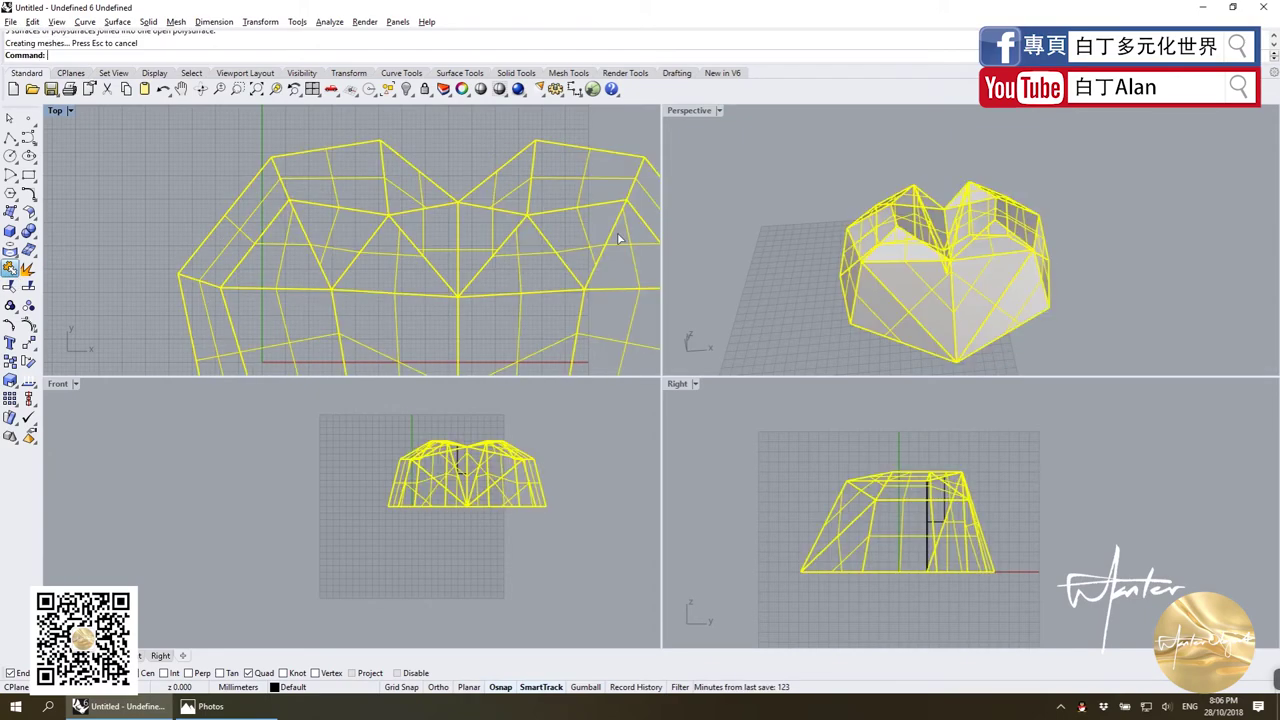
double_click(690, 111)
right_click_drag(698, 200, 700, 302)
Mirror the triangular facet beside the notch gap to fill the opening.
left_click(605, 288, "ctrl+shift")
left_click(607, 284, "ctrl+shift")
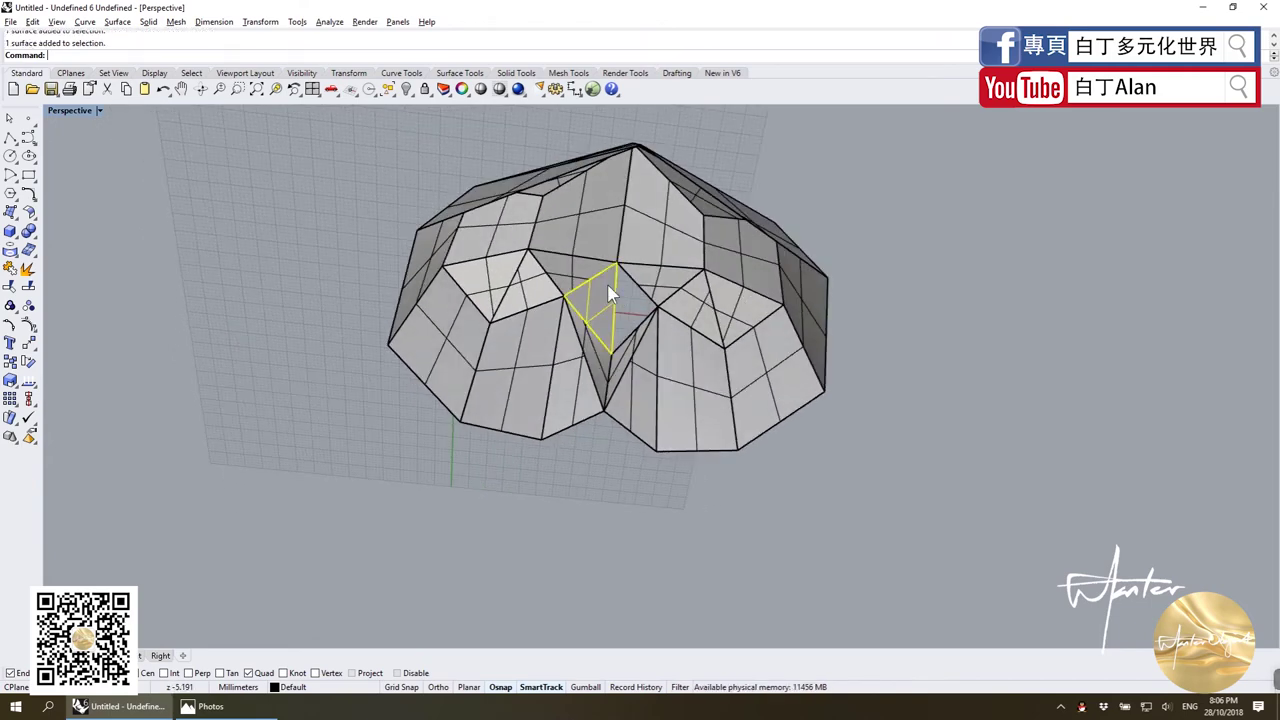
left_click(30, 345)
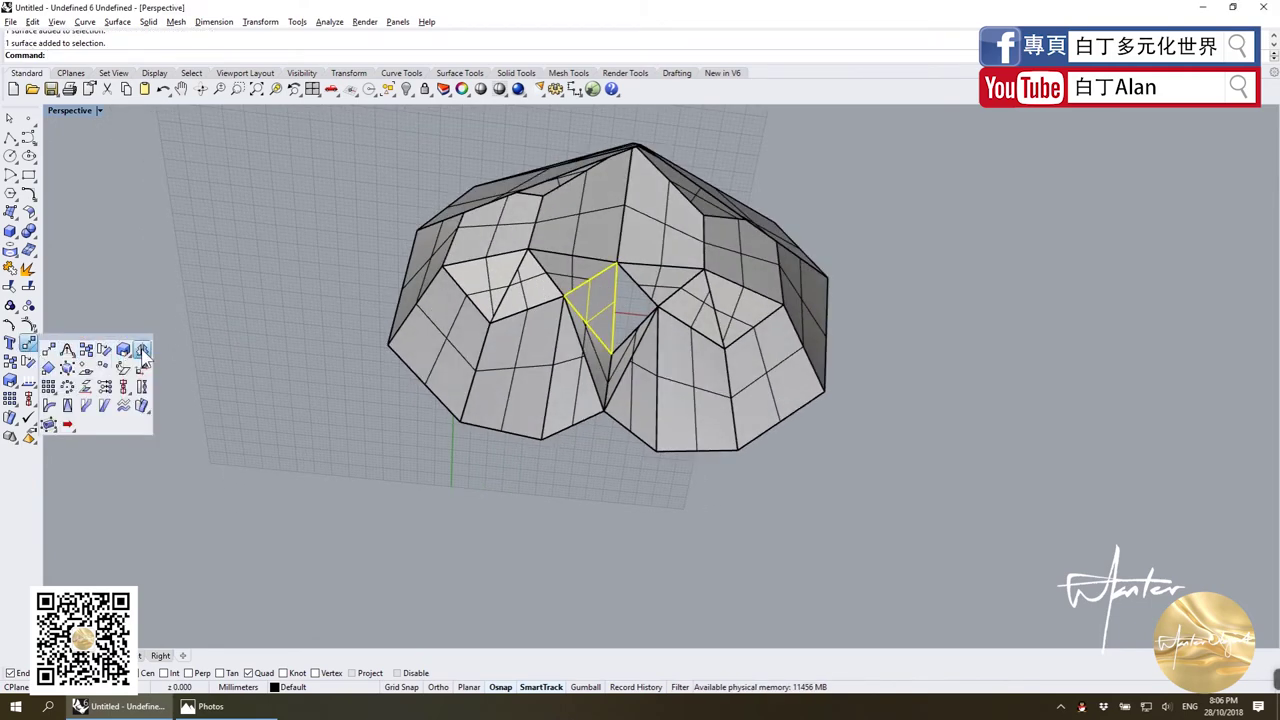
left_click(143, 350)
left_click(642, 374)
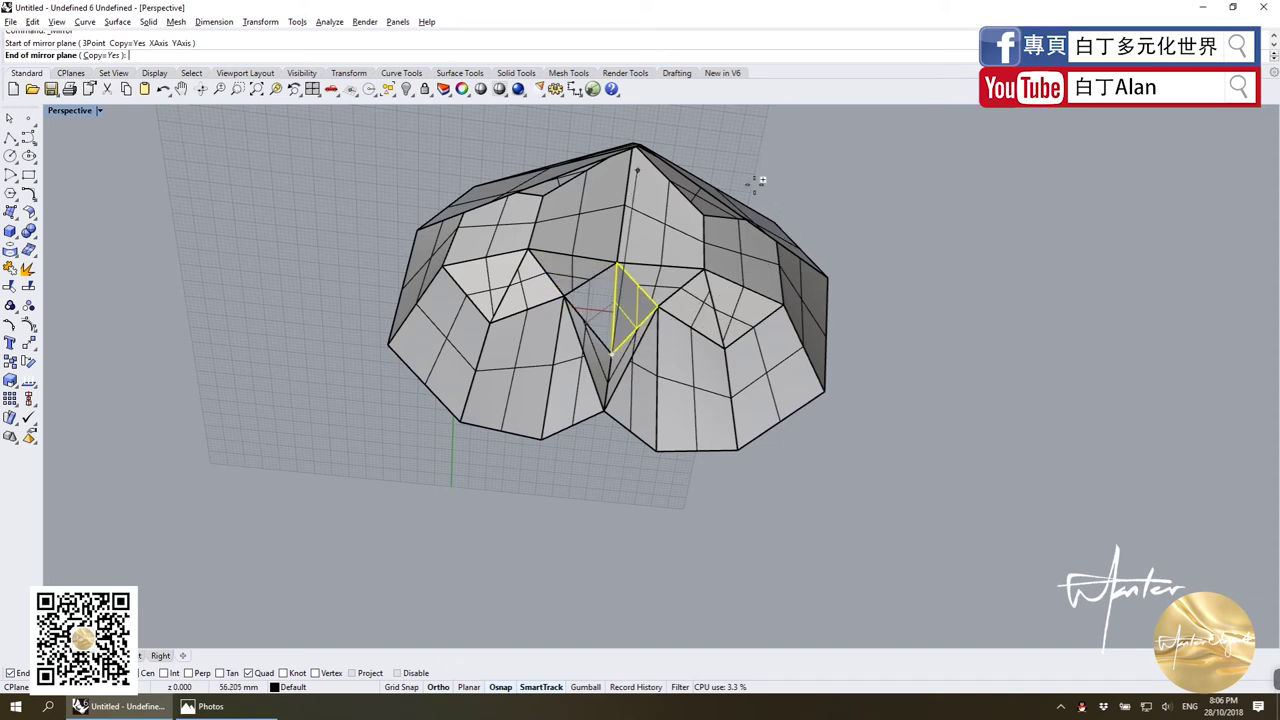
left_click(617, 266)
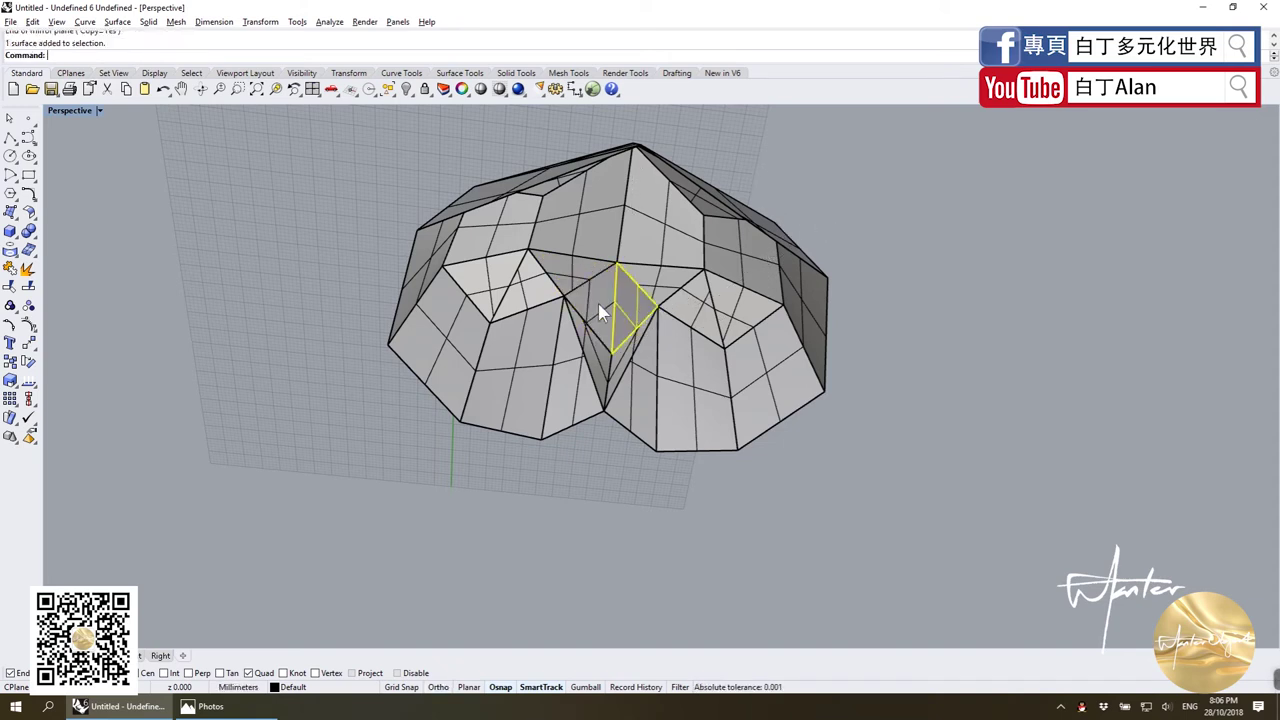
Join the mirrored facet into the dome and orbit to view the bowl's opening.
left_click(9, 307)
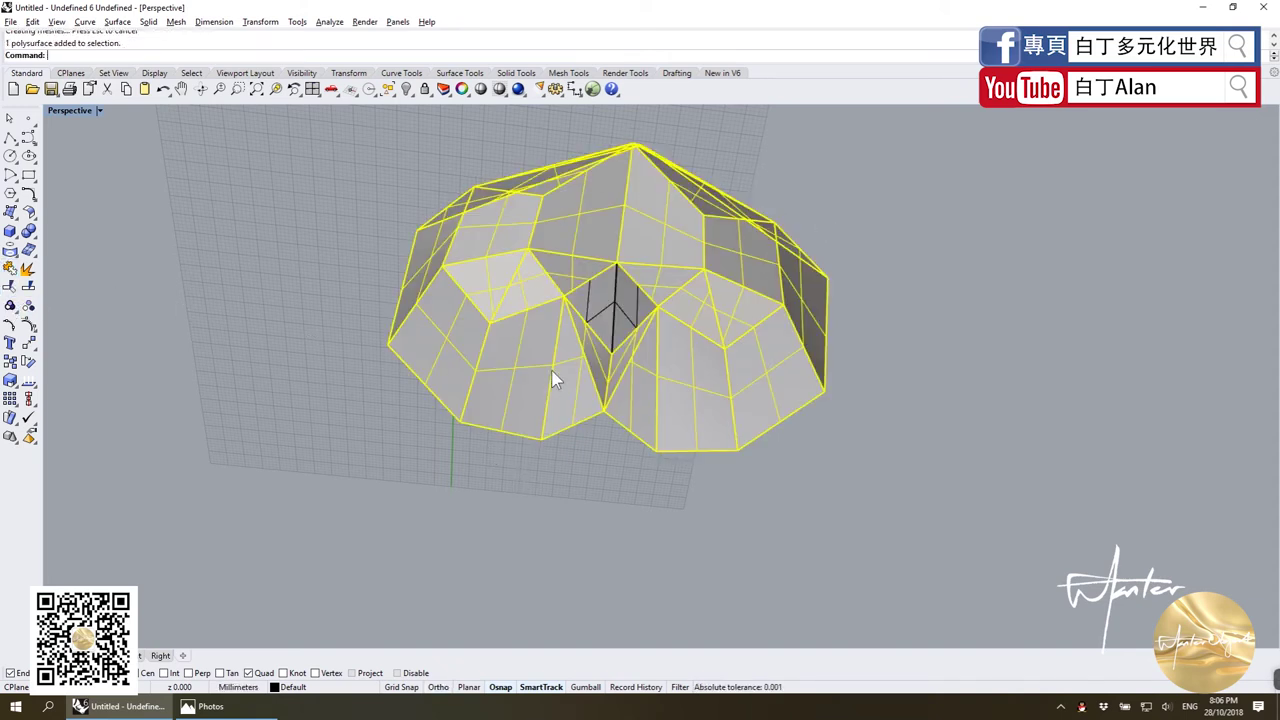
left_click(12, 270)
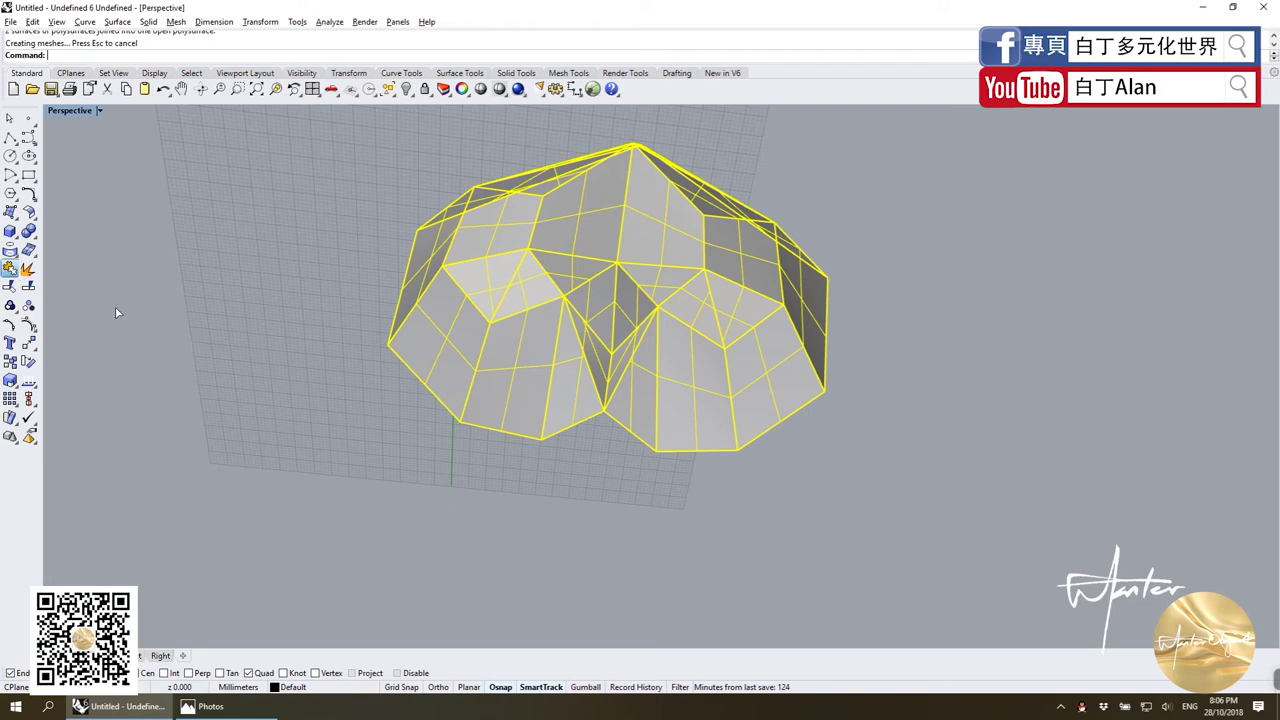
left_click(596, 301)
key("Escape")
mouse_move(530, 436)
right_mouse_down()
mouse_move(438, 457)
mouse_move(670, 512)
mouse_move(660, 375)
right_mouse_up()
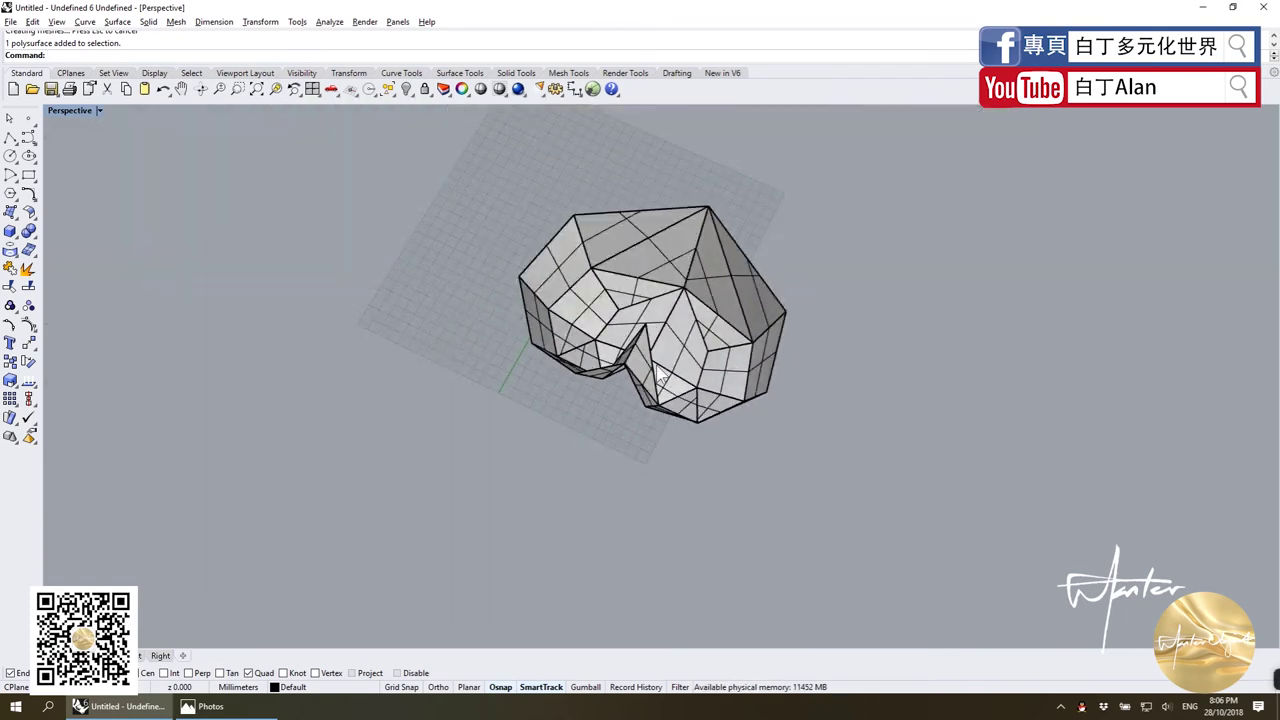
Start a planar surface (PlanarSrf) and pick the top and left rim edges as polysurface edges.
left_click(18, 229)
left_click(48, 224)
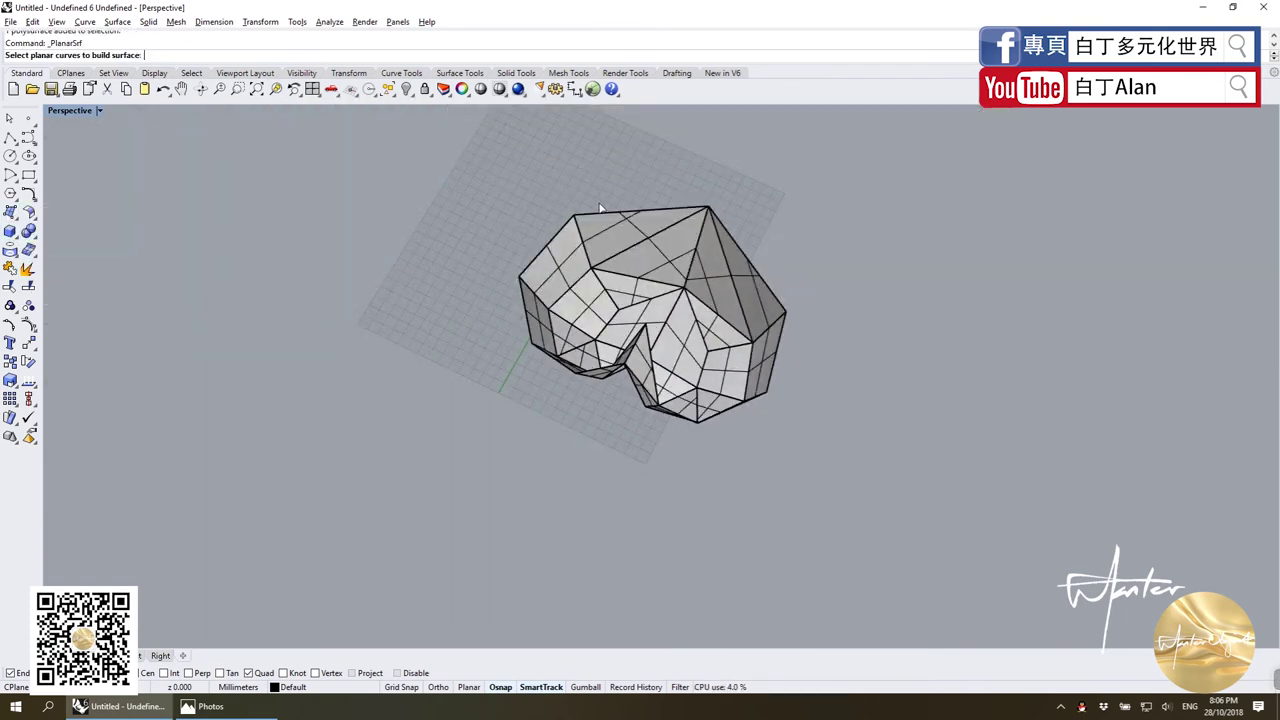
left_click(605, 213)
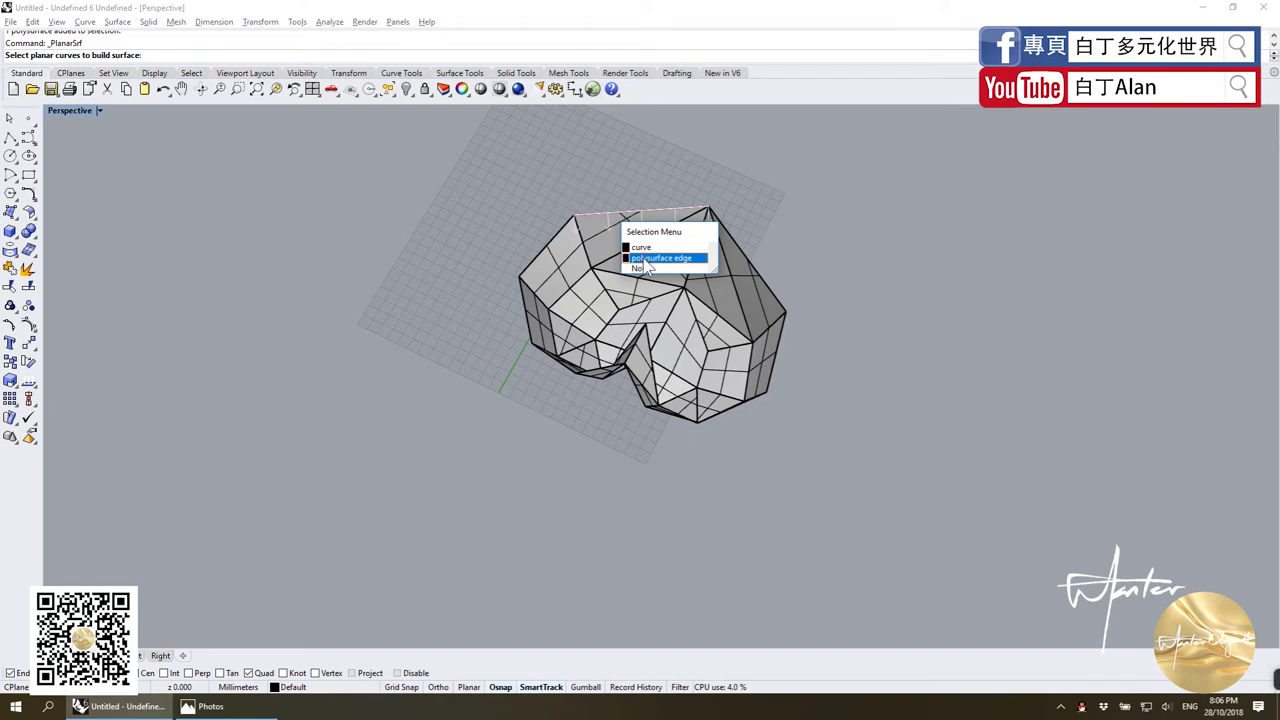
left_click(660, 258)
left_click(548, 243)
left_click(605, 281)
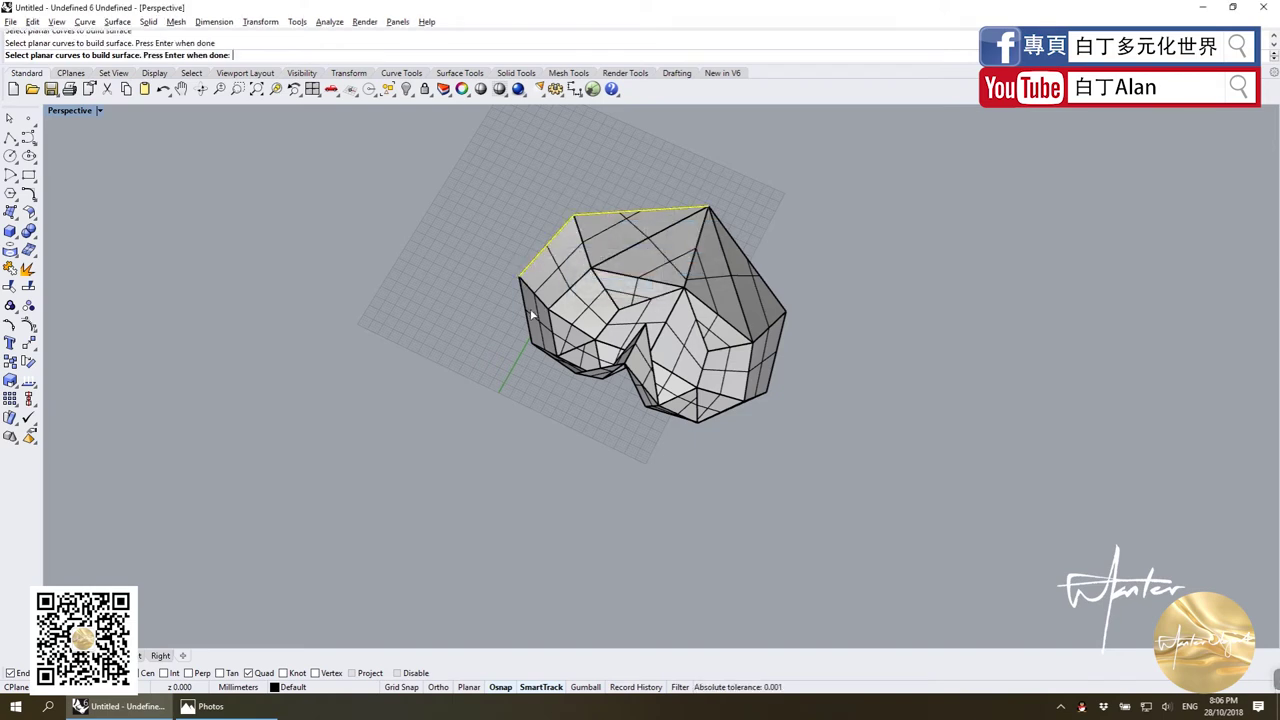
left_click(532, 315)
left_click(560, 357)
left_click(568, 376)
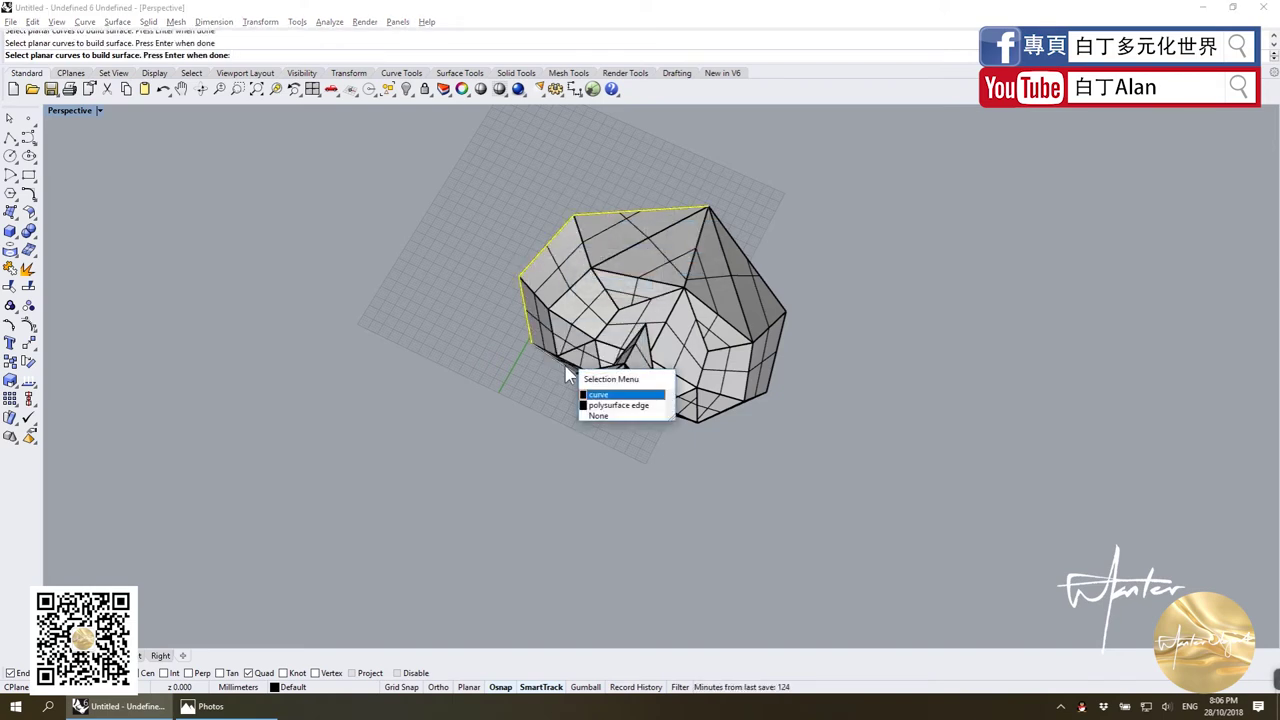
left_click(600, 395)
Add the rim edges toward the notch as polysurface edges to the planar surface.
scroll(620, 380, "down", 3)
scroll(660, 350, "up", 4)
scroll(667, 345, "up", 4)
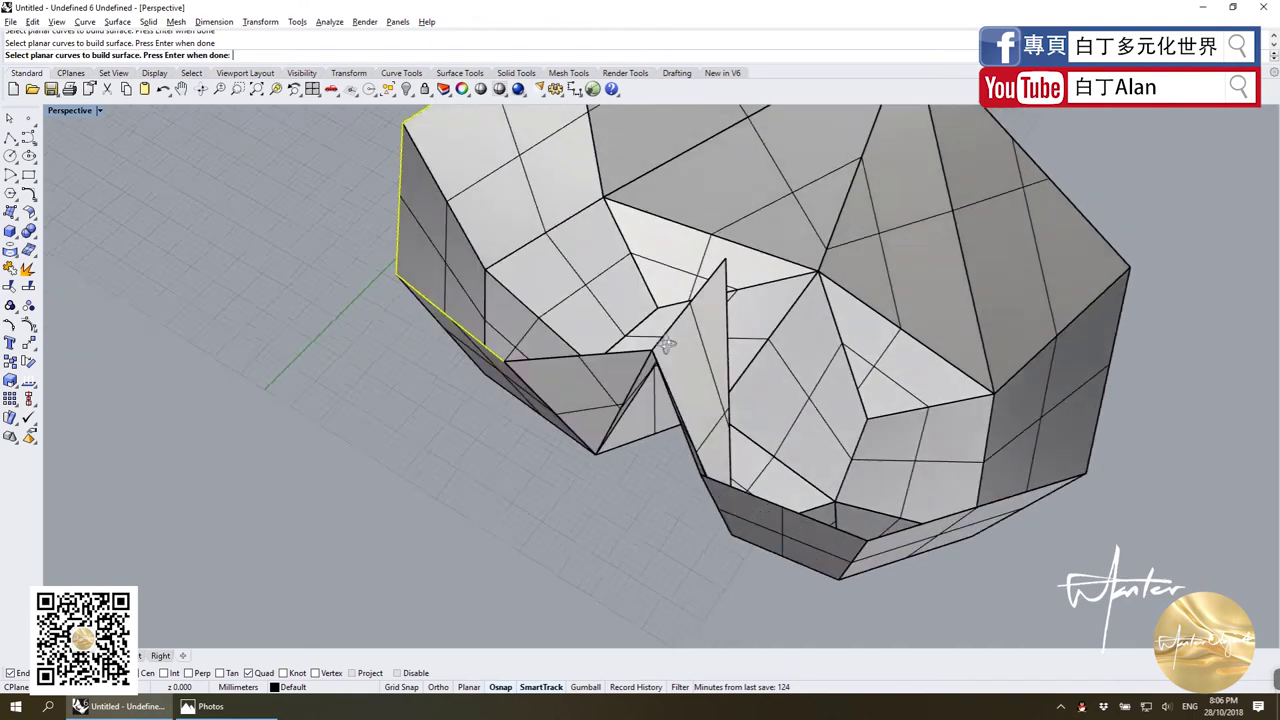
scroll(667, 345, "down", 3)
left_click(640, 338)
left_click(682, 382)
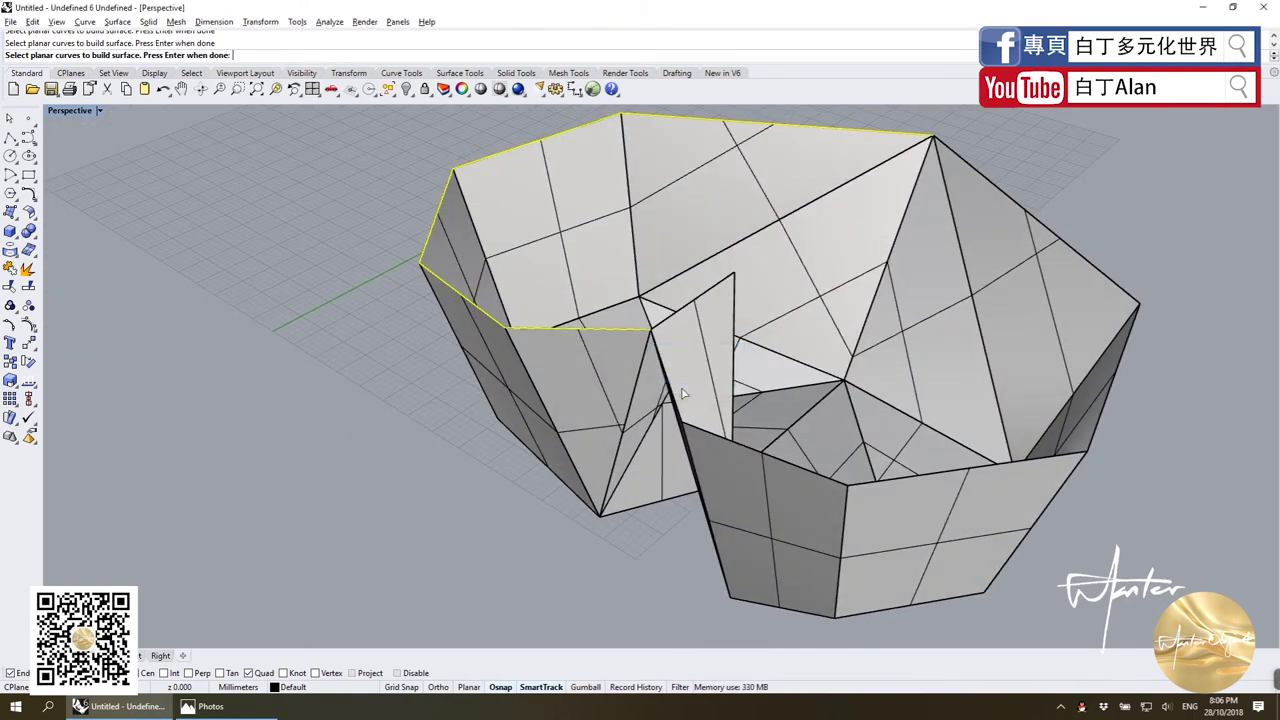
right_click_drag(683, 393, 678, 395)
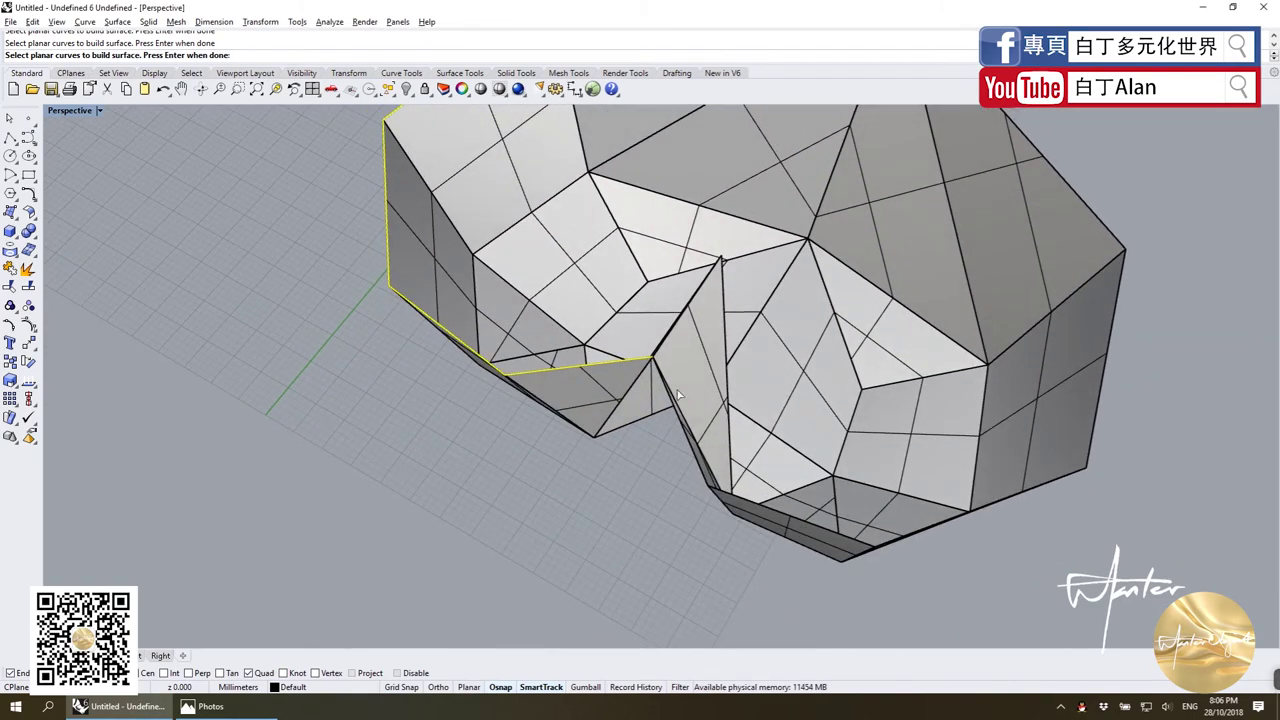
left_click(692, 426)
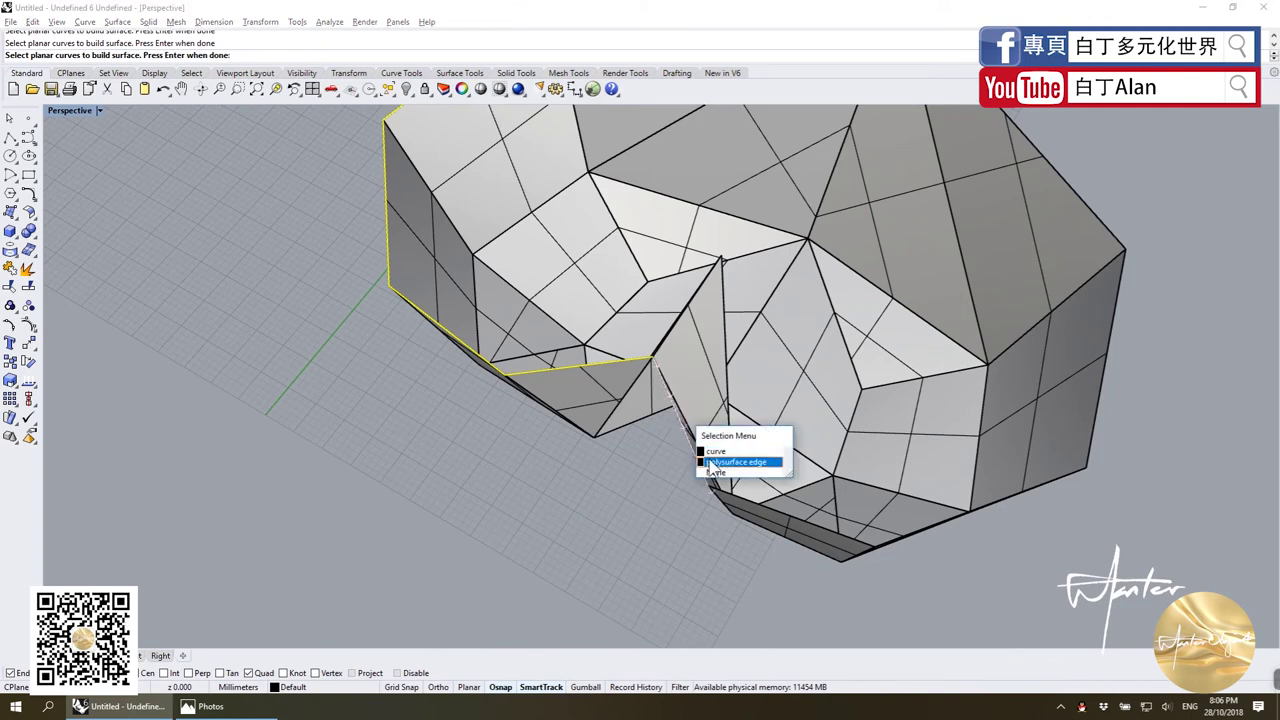
left_click(710, 462)
right_click_drag(710, 465, 706, 350)
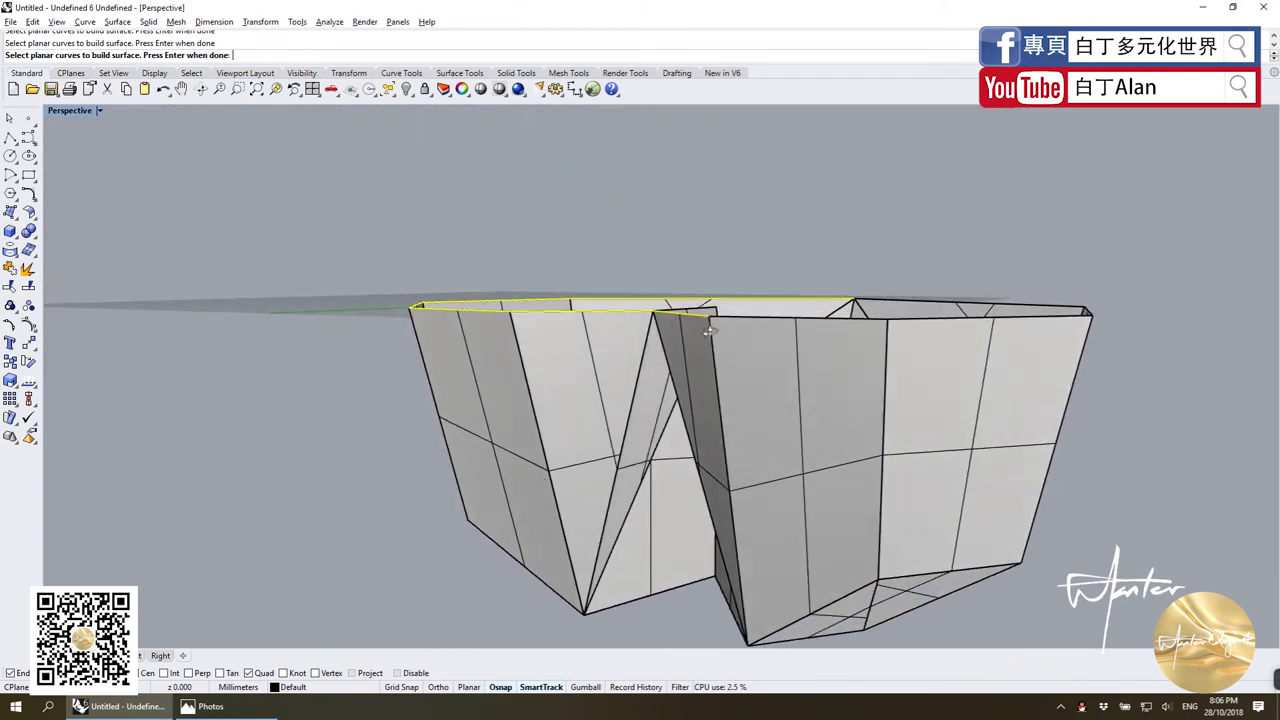
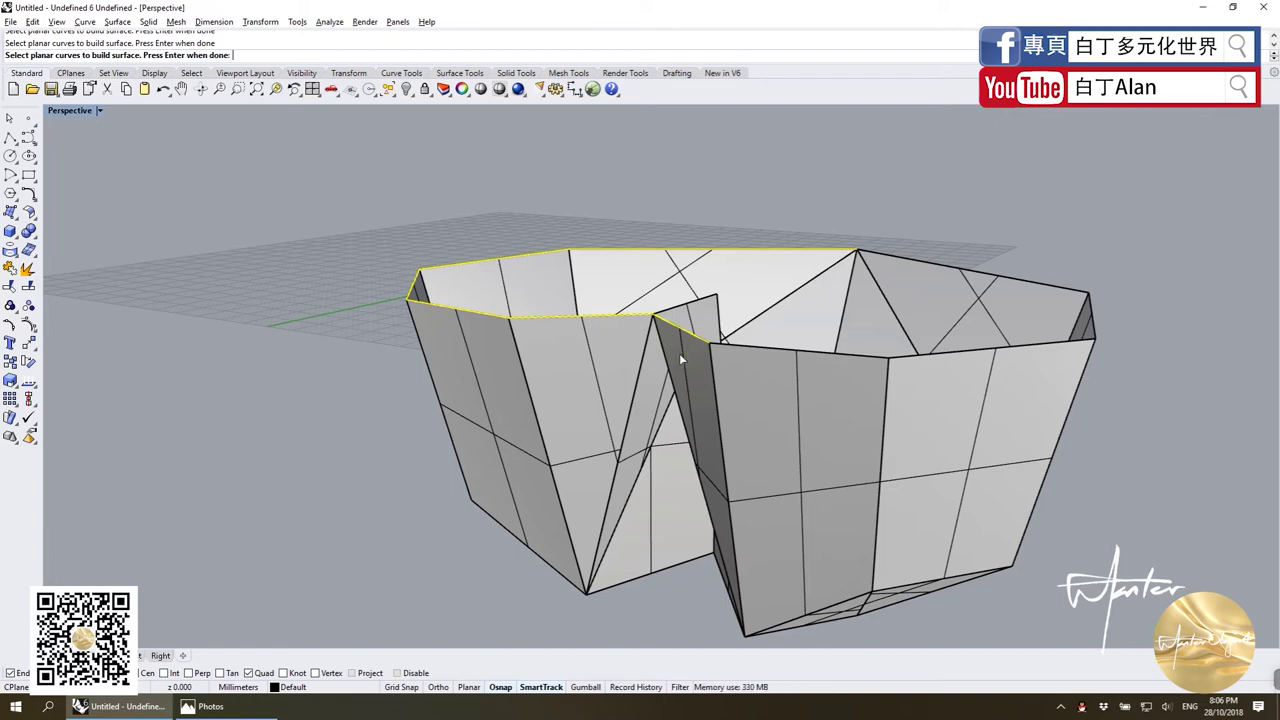
Explode the bowl polysurface and delete the two thin triangular faces in the notch.
right_click_drag(674, 351, 648, 249)
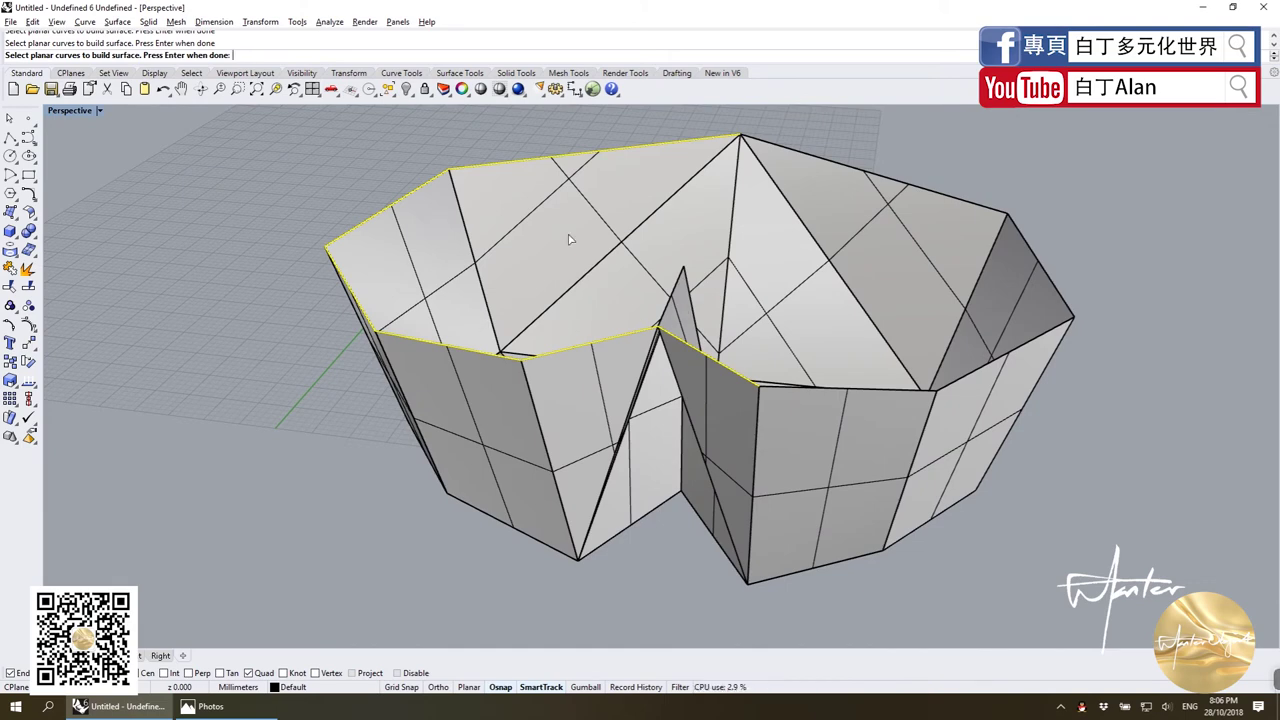
key("Return")
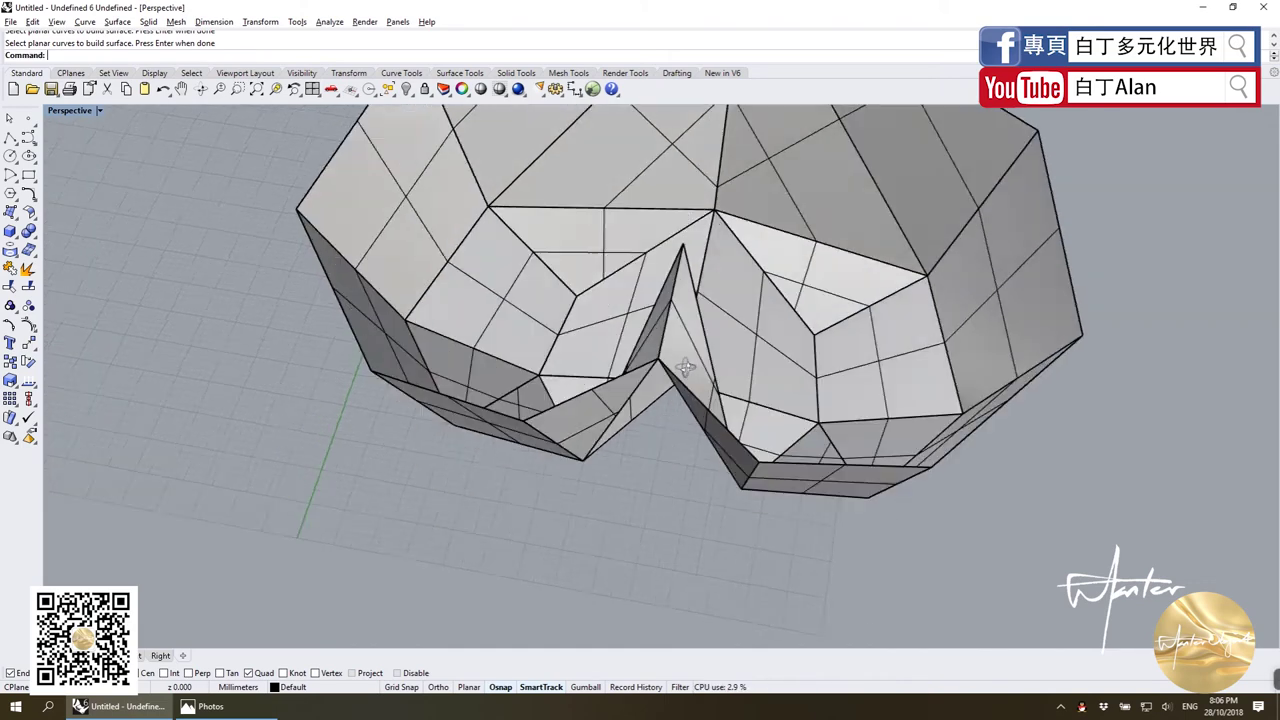
right_click_drag(686, 290, 656, 348)
left_click(656, 345)
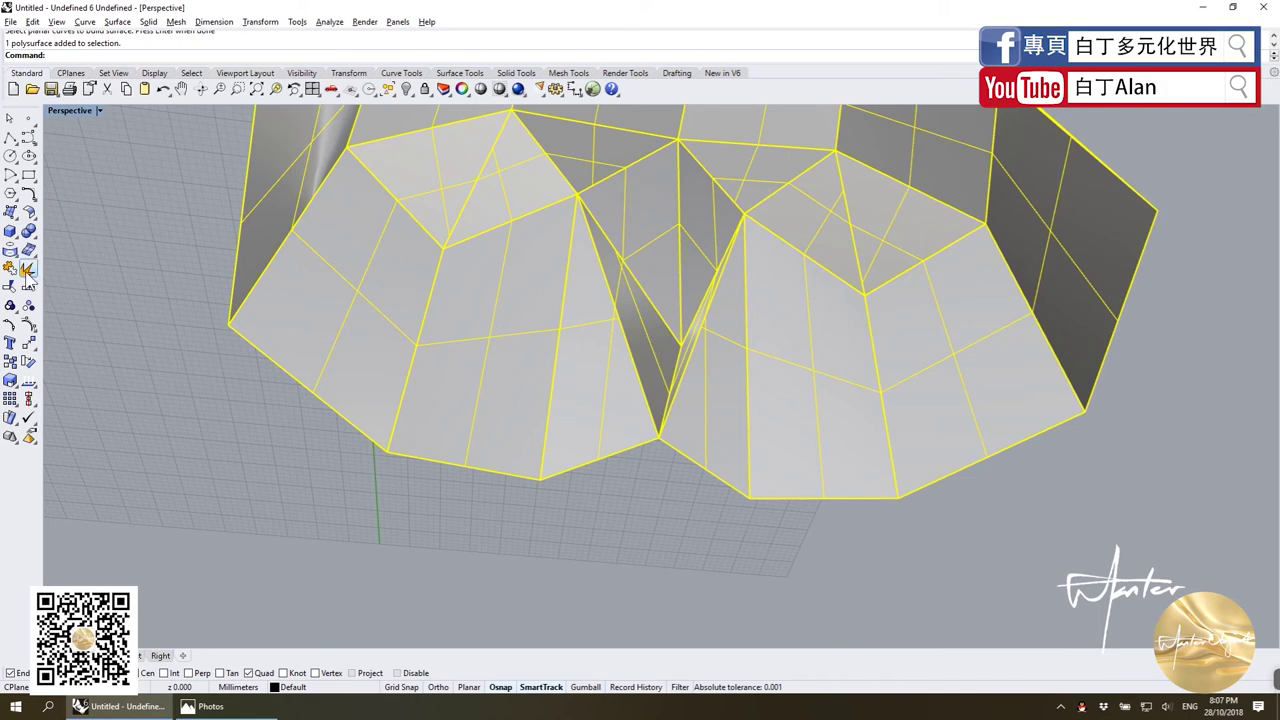
left_click(28, 270)
left_click(651, 340)
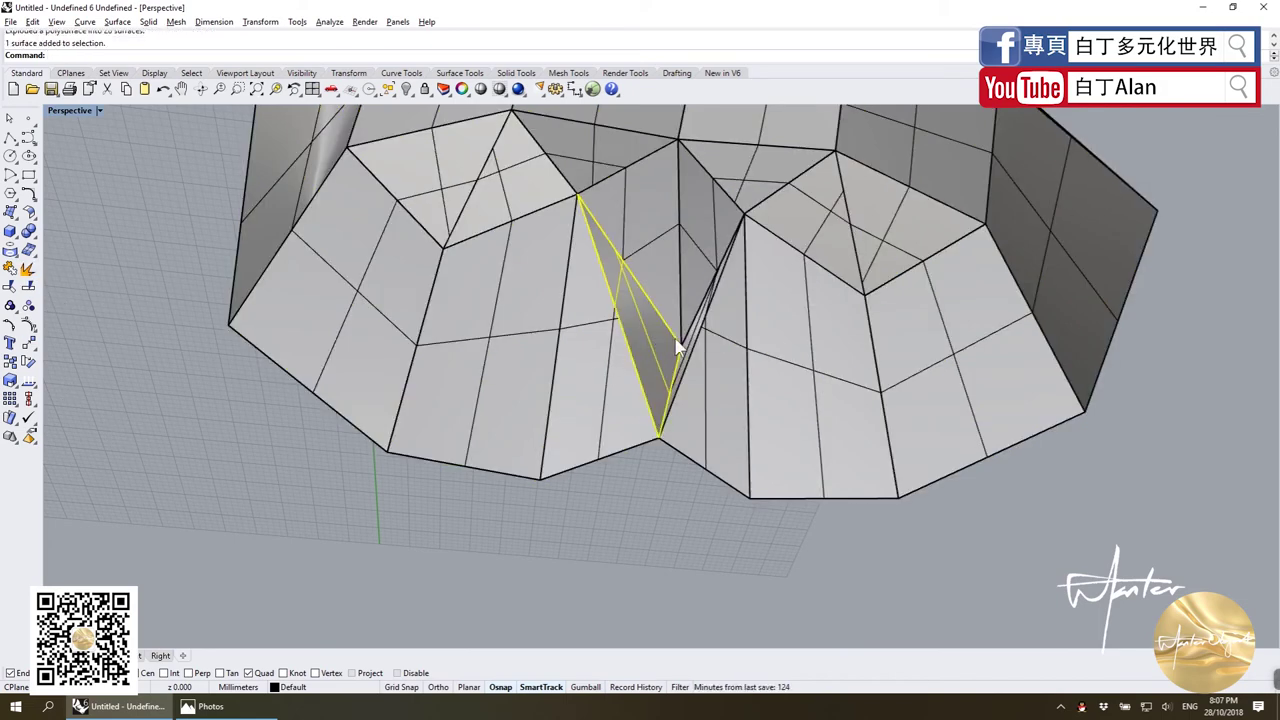
key("Delete")
right_click_drag(676, 345, 624, 268)
left_click(638, 272)
key("Delete")
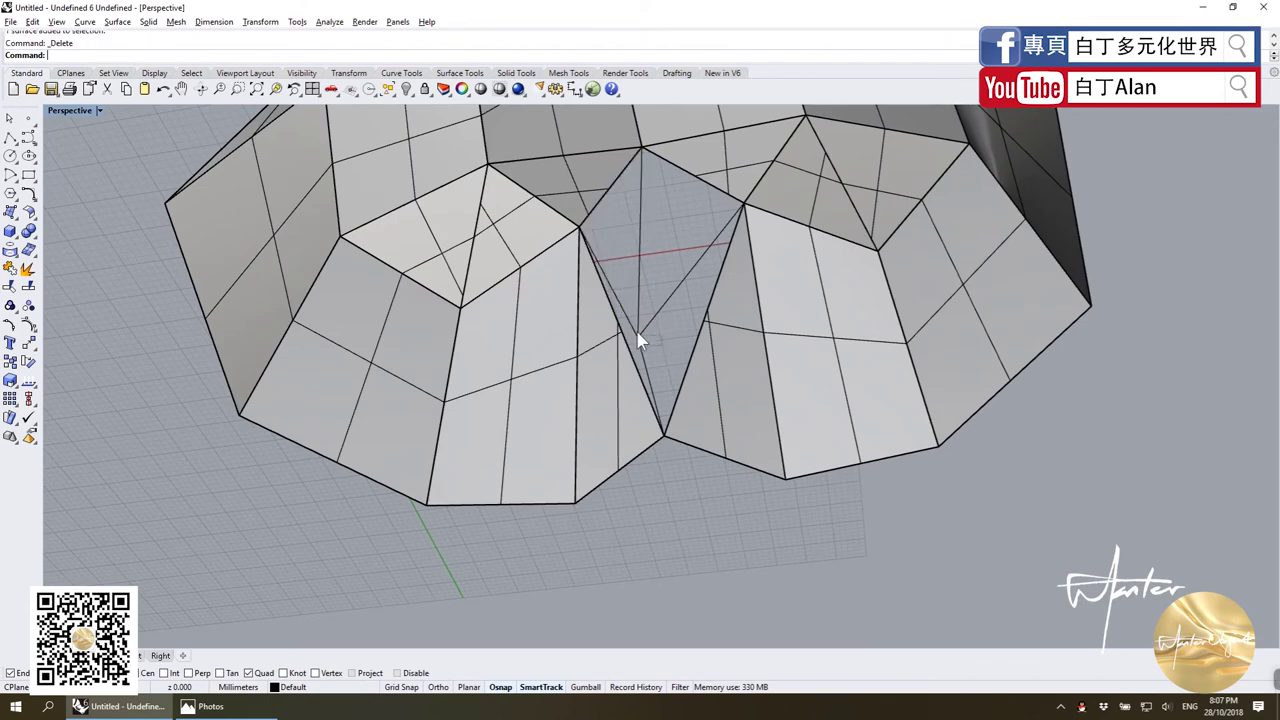
Select the five curves left in the notch and turn on their control points.
left_click_drag(638, 337, 633, 327)
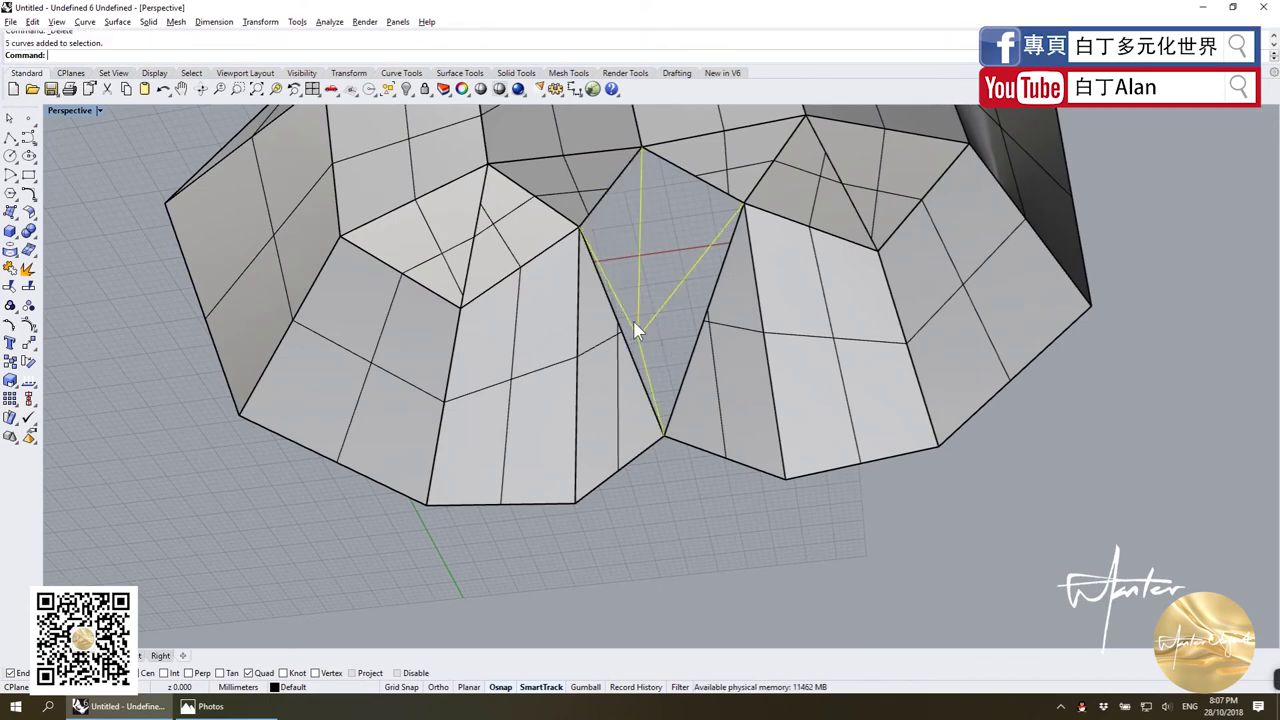
mouse_move(633, 321)
right_mouse_down()
mouse_move(830, 432)
mouse_move(840, 452)
right_mouse_up()
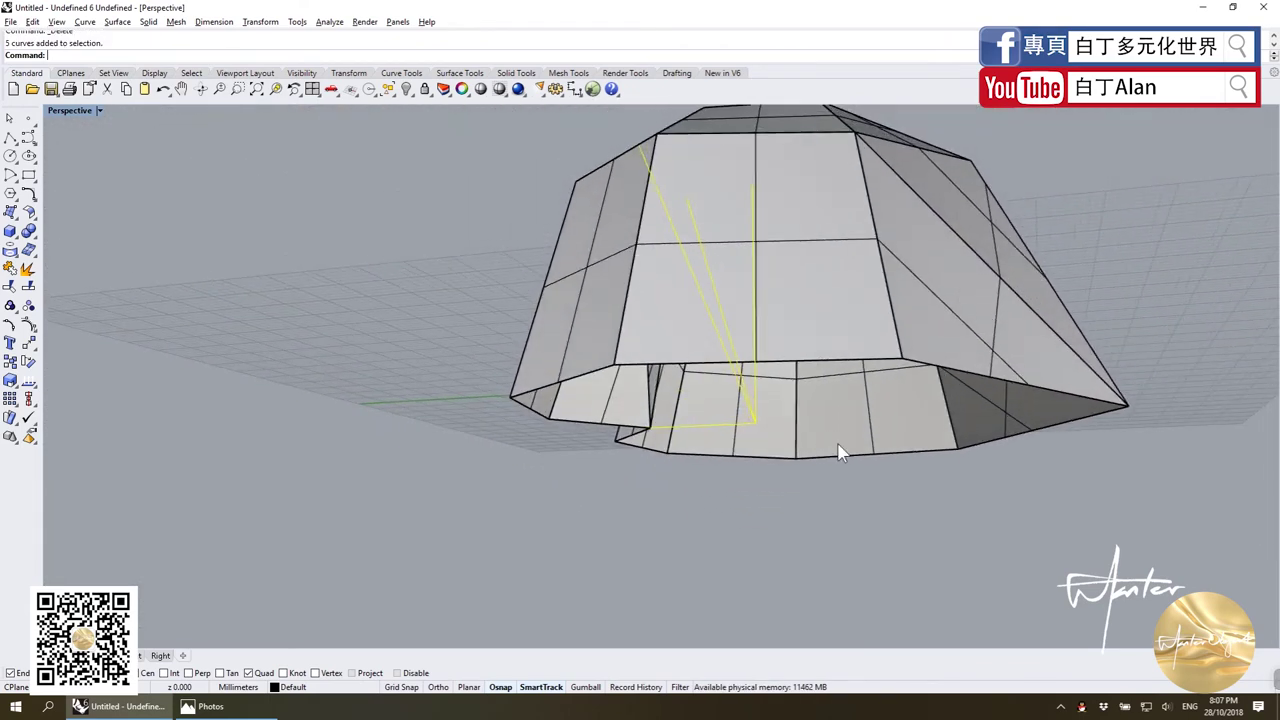
key("F10")
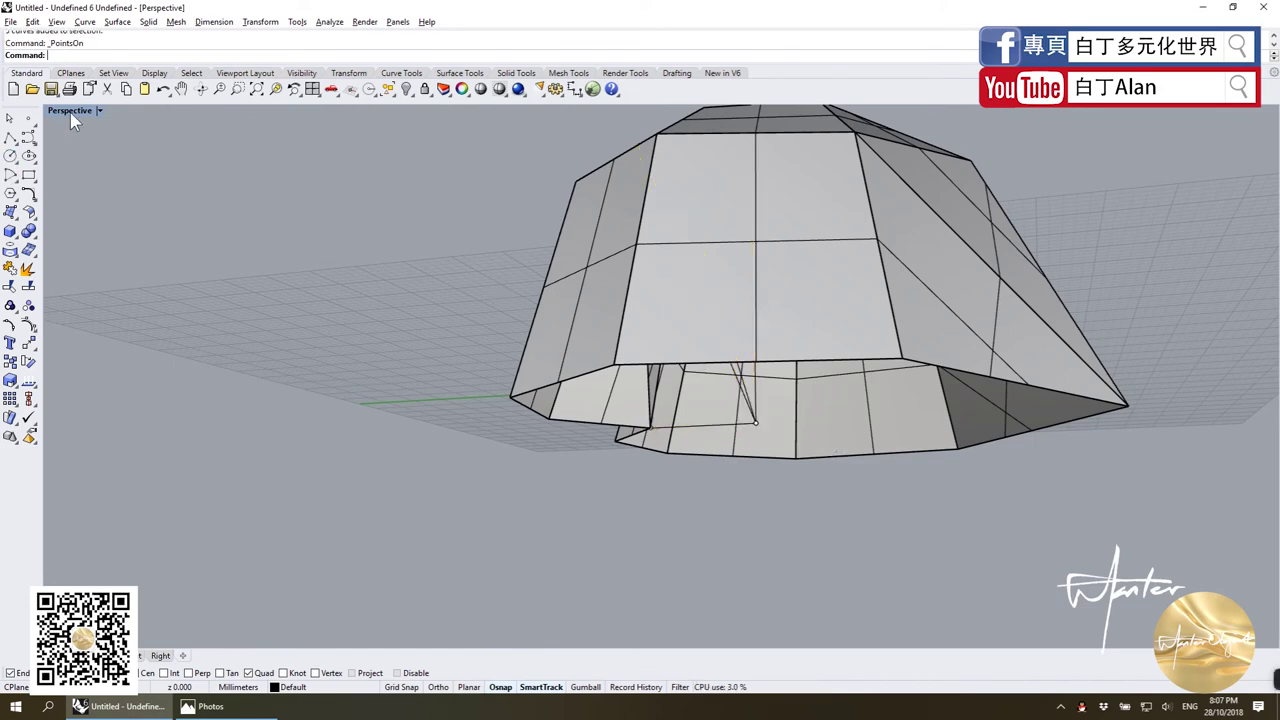
In the four-view layout, drag the curves' shared bottom control point upward, then maximize Perspective.
double_click(70, 112)
scroll(963, 578, "up", 5)
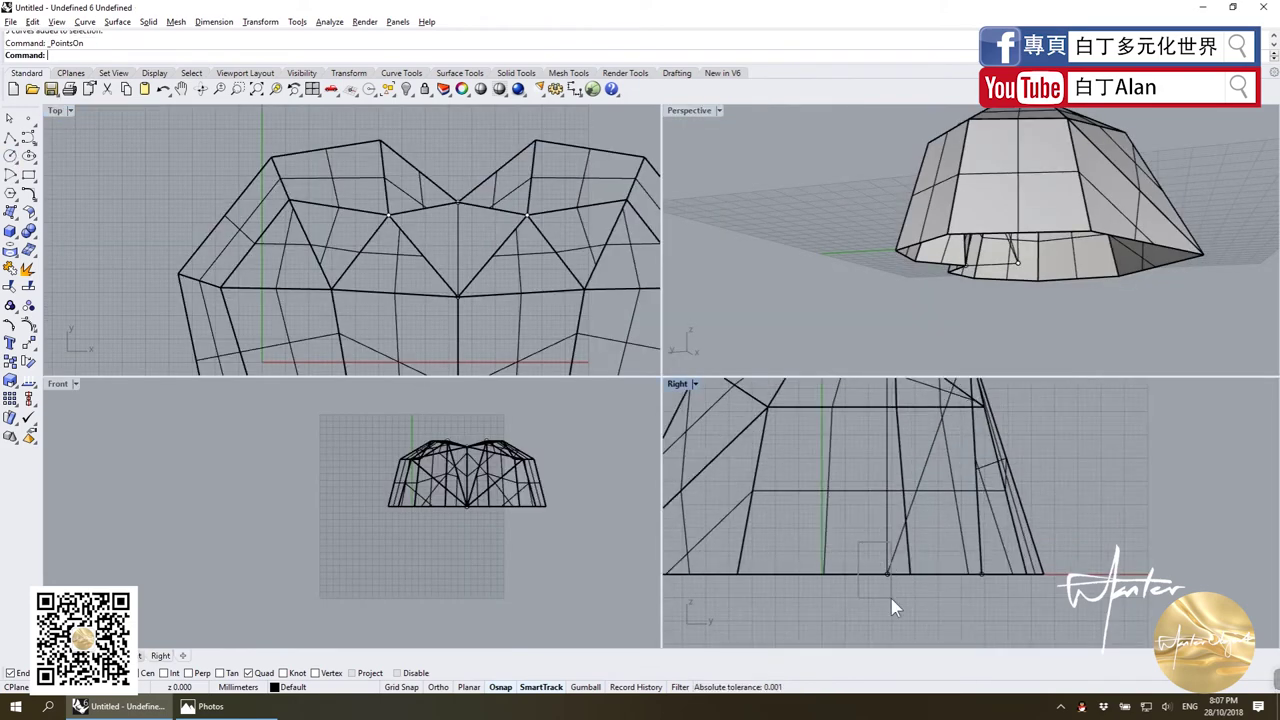
left_click_drag(893, 607, 903, 598)
scroll(899, 577, "up", 2)
left_click(880, 585)
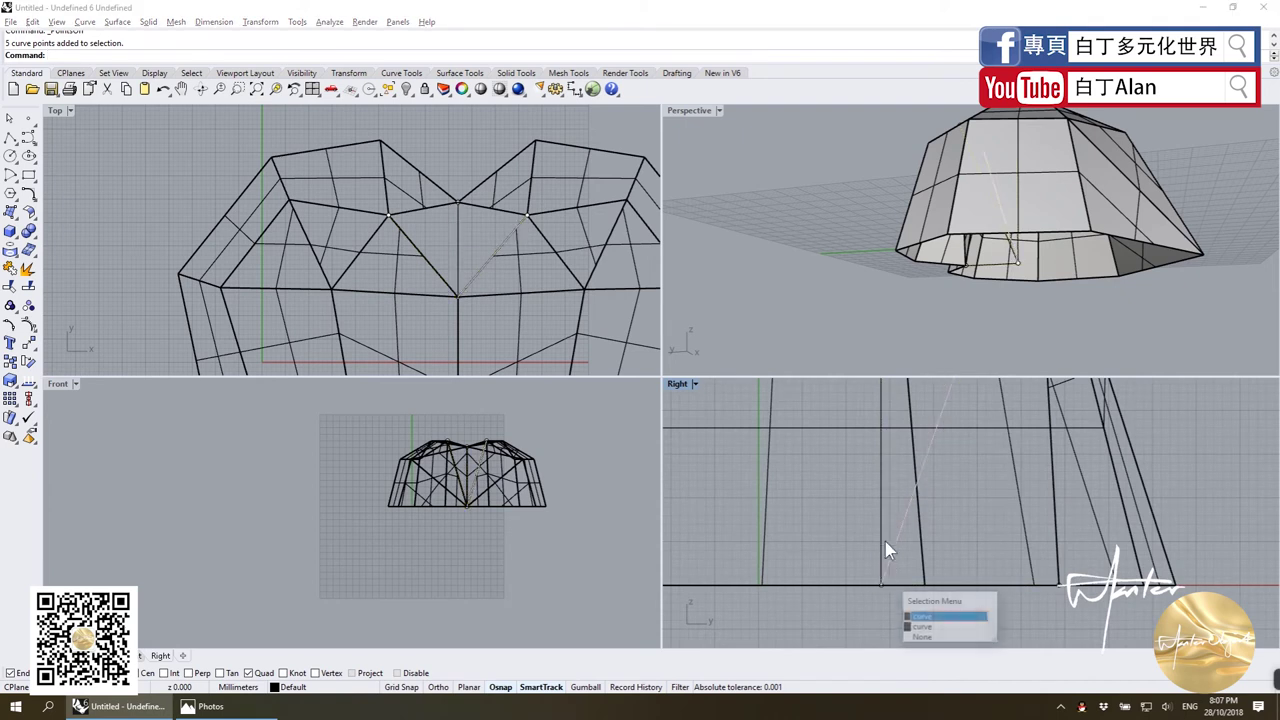
left_click(917, 639)
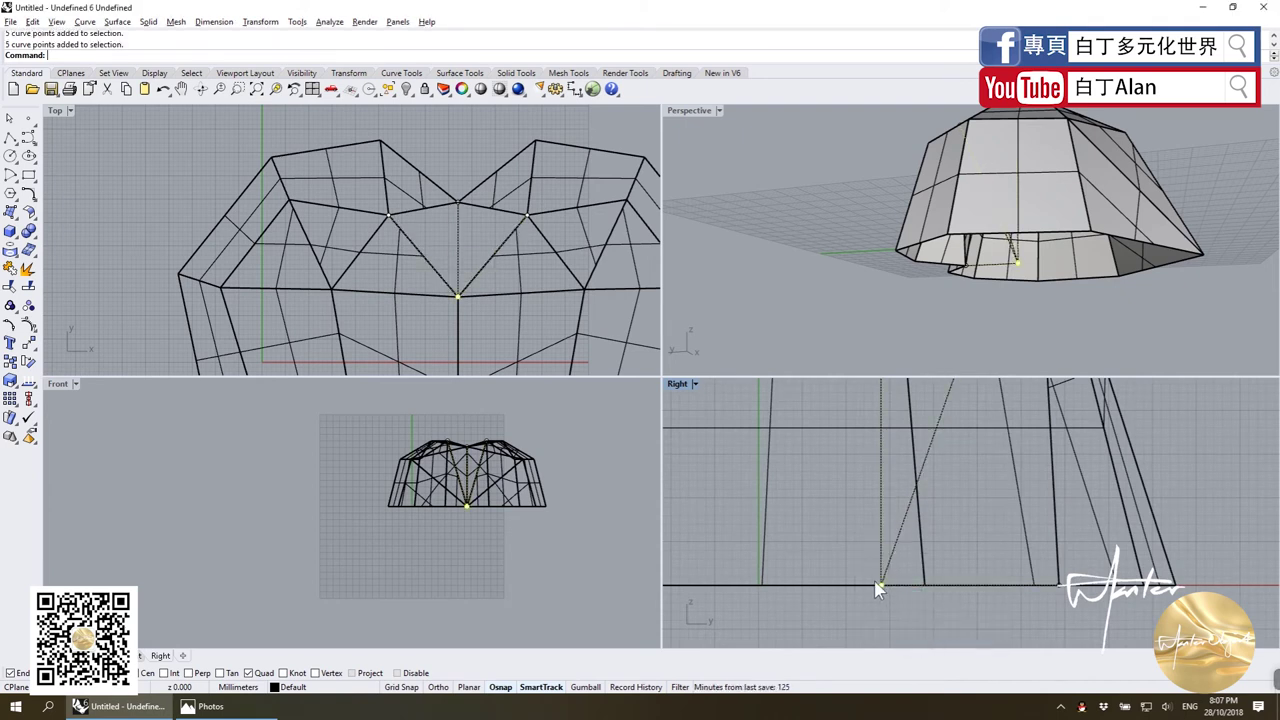
left_click_drag(879, 585, 886, 505)
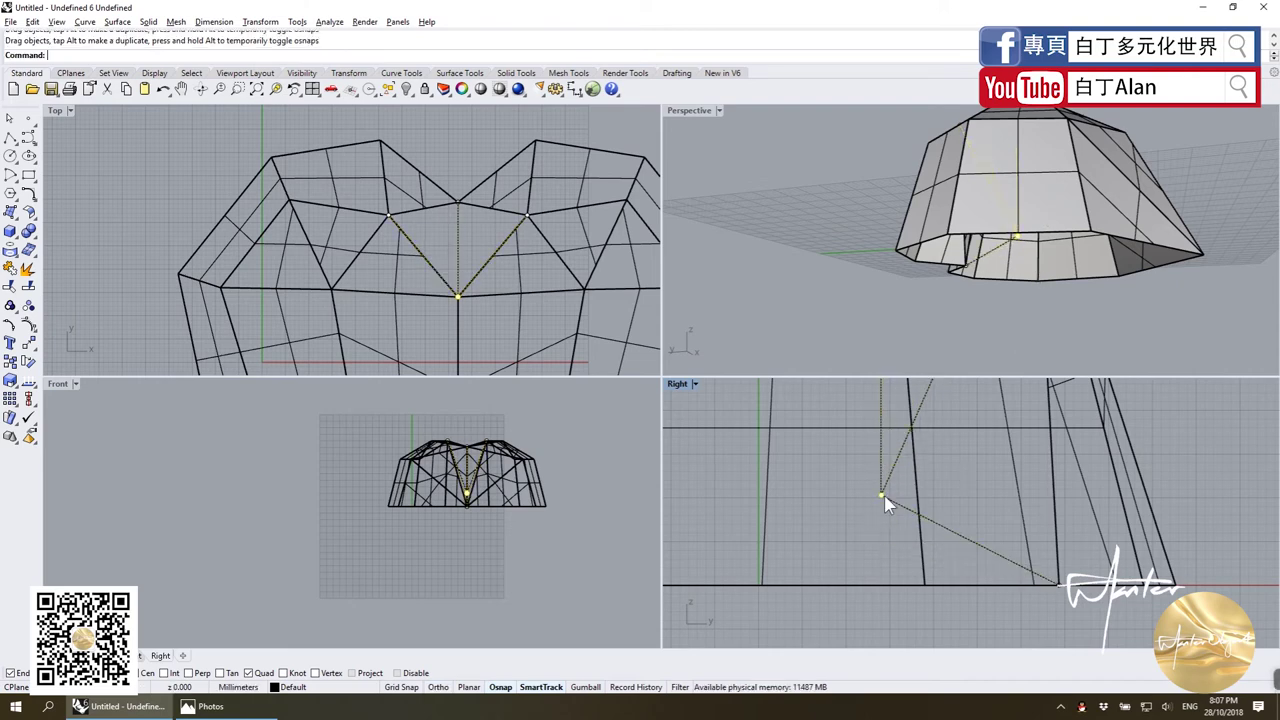
key("Escape")
double_click(685, 110)
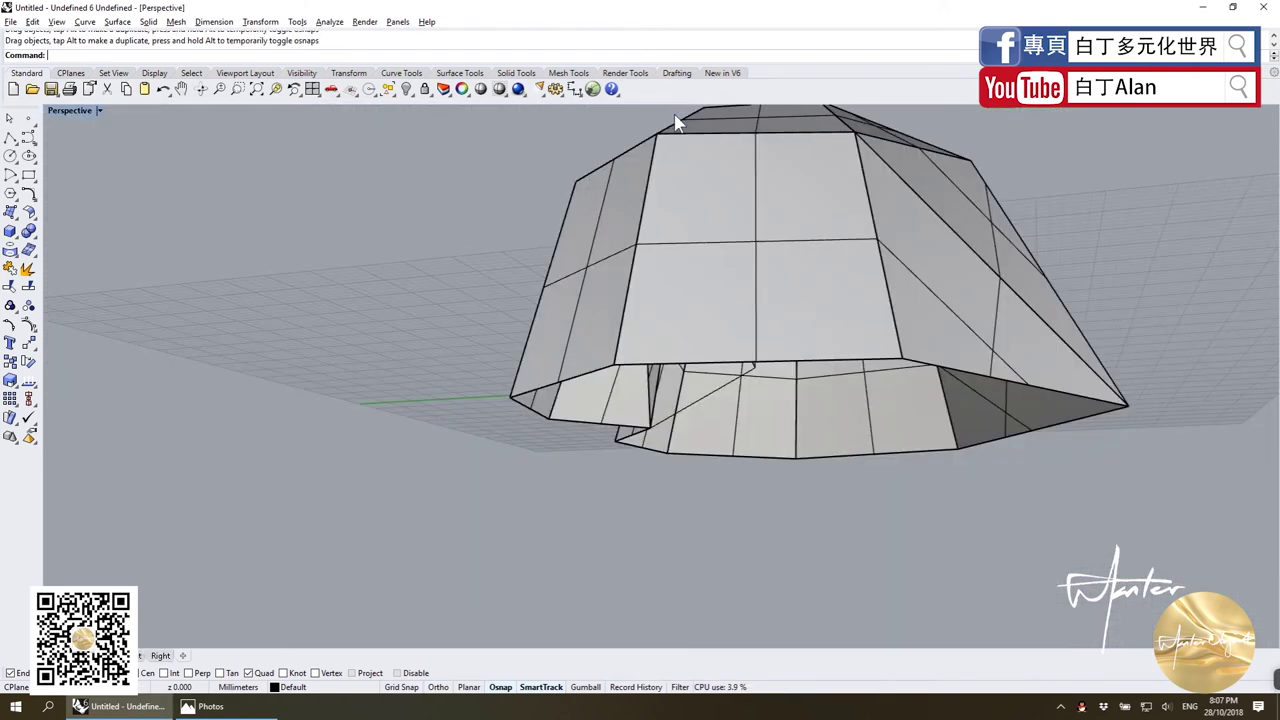
mouse_move(680, 126)
right_mouse_down()
mouse_move(1024, 538)
mouse_move(1064, 549)
right_mouse_up()
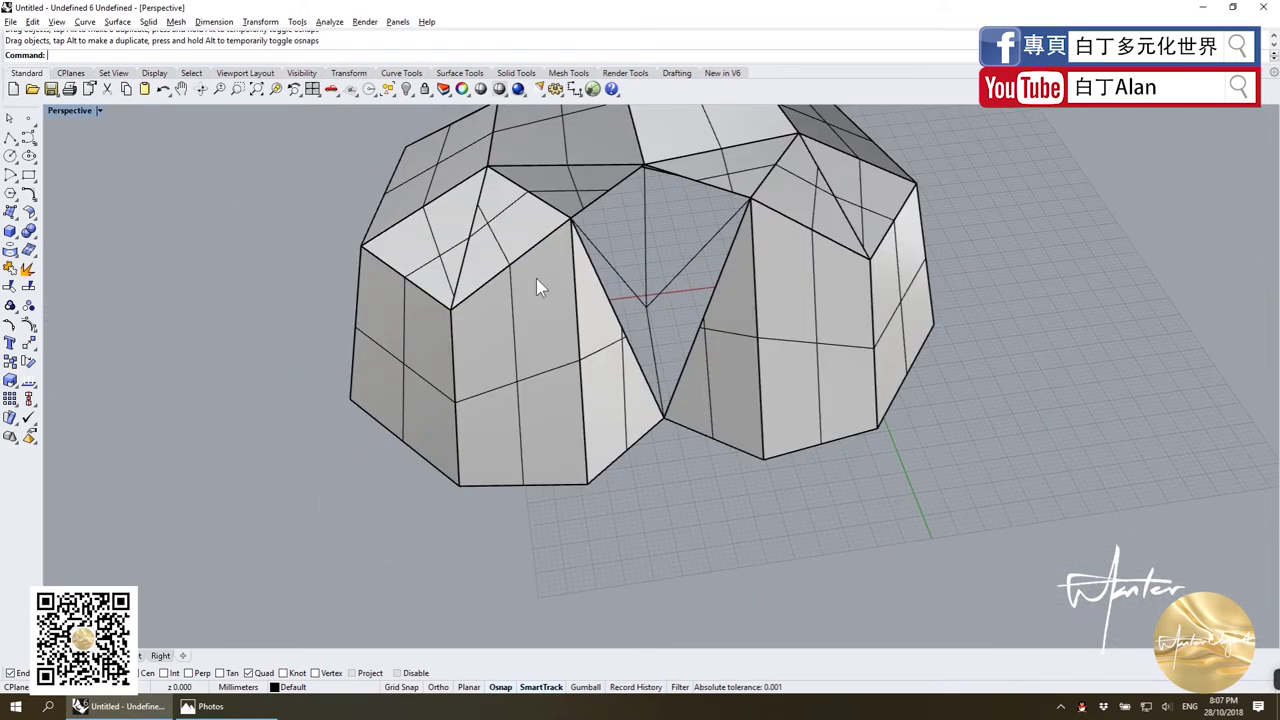
Fill the left gap with a Curve Network surface from its vertical curve, diagonal and top edges.
left_click(18, 220)
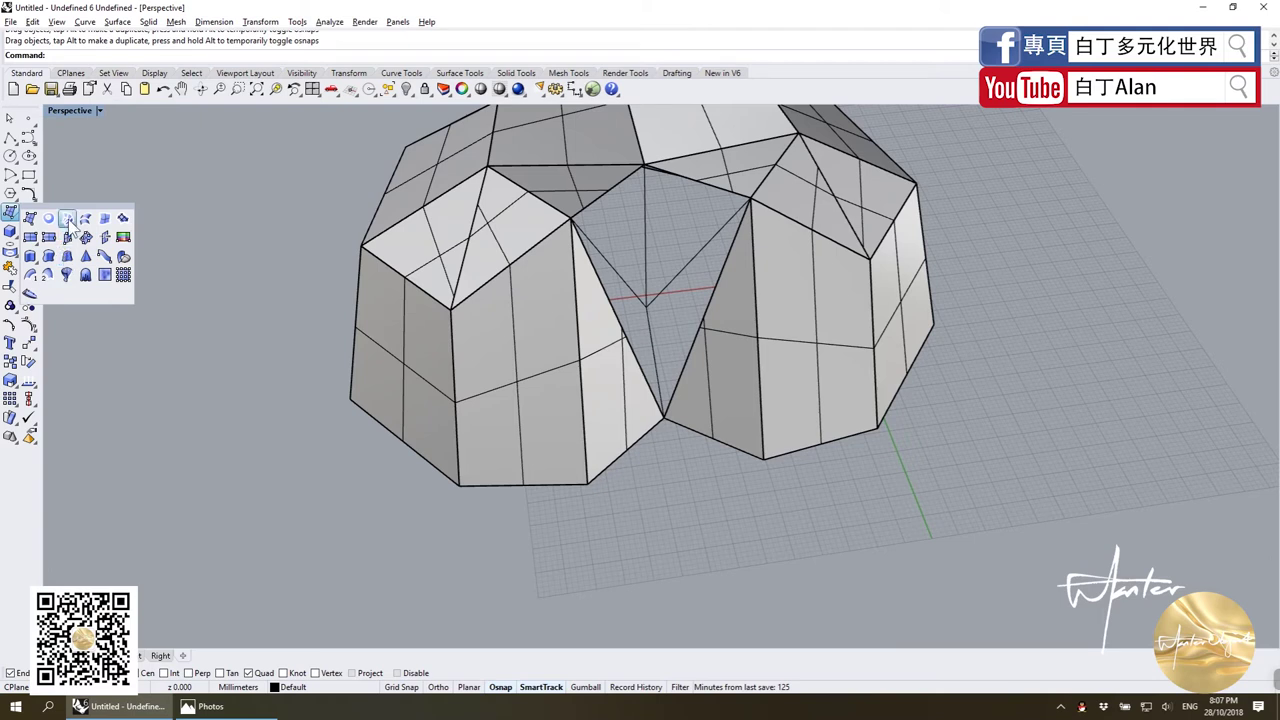
left_click(68, 219)
left_click(645, 243)
left_click(618, 273)
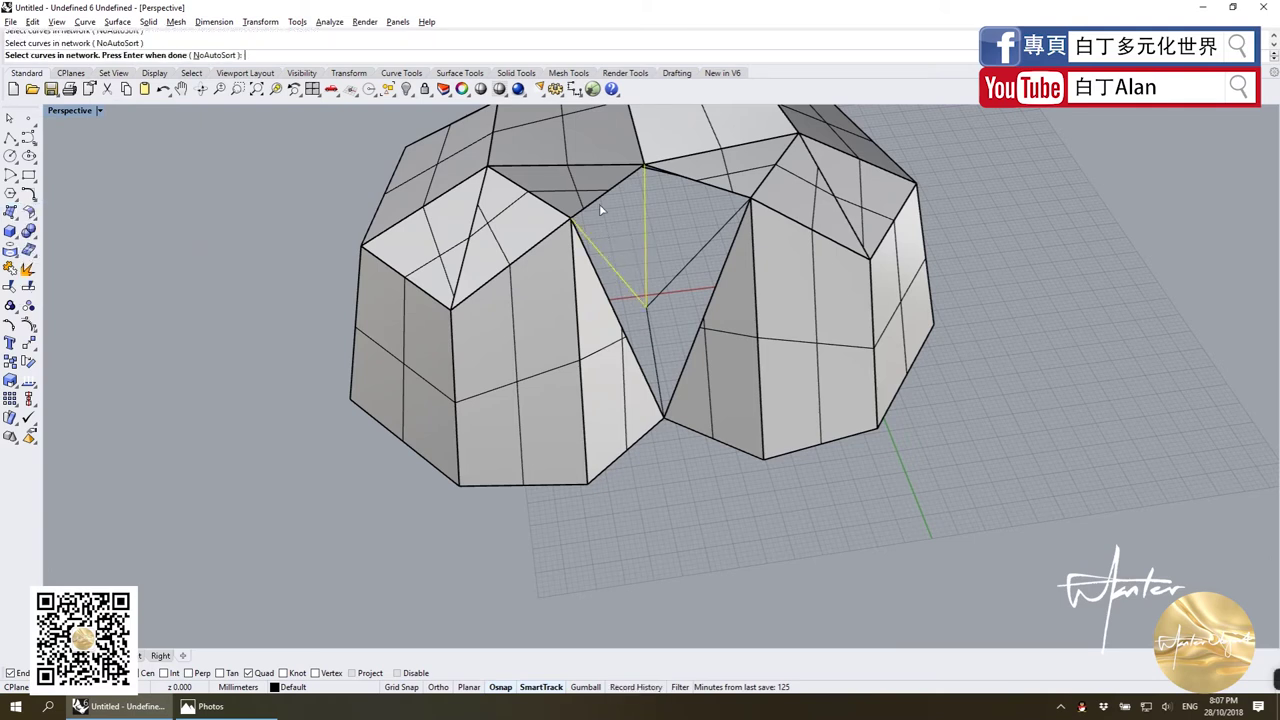
left_click(599, 204)
left_click(625, 228)
key("Return")
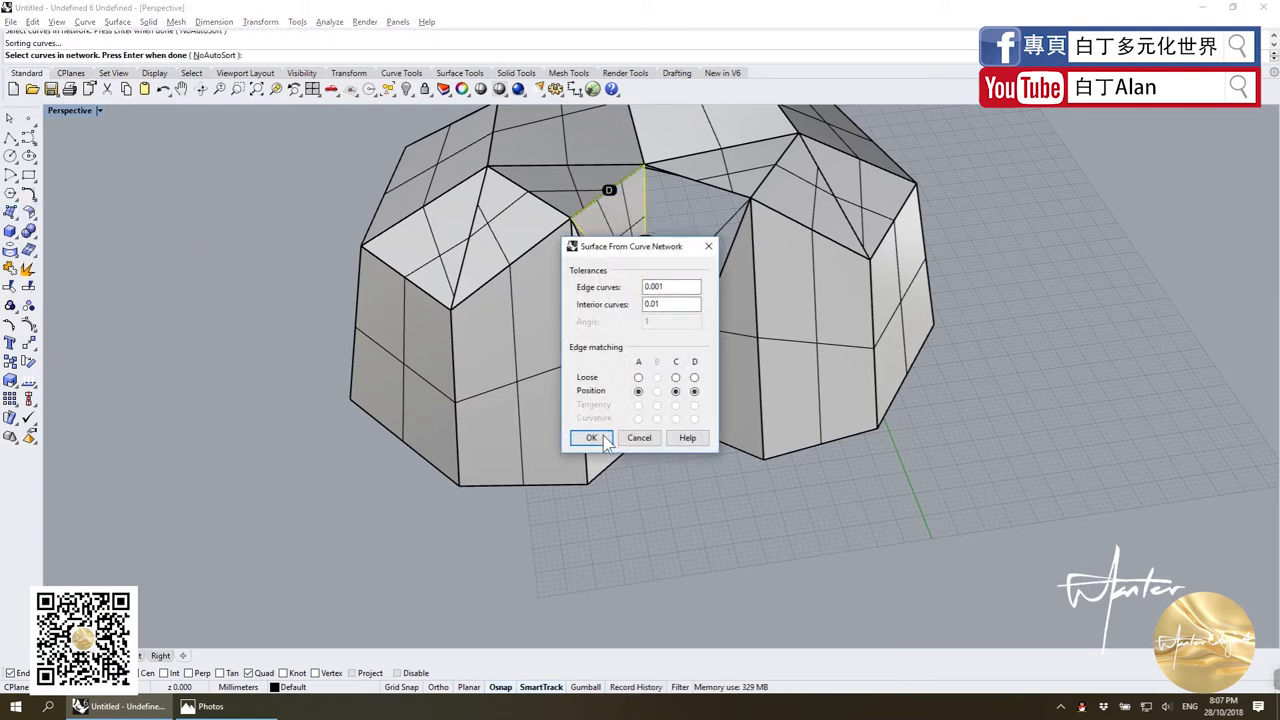
left_click(592, 438)
Fill the right gap with a Curve Network surface from its diagonal, vertical and top edges.
left_click(16, 218)
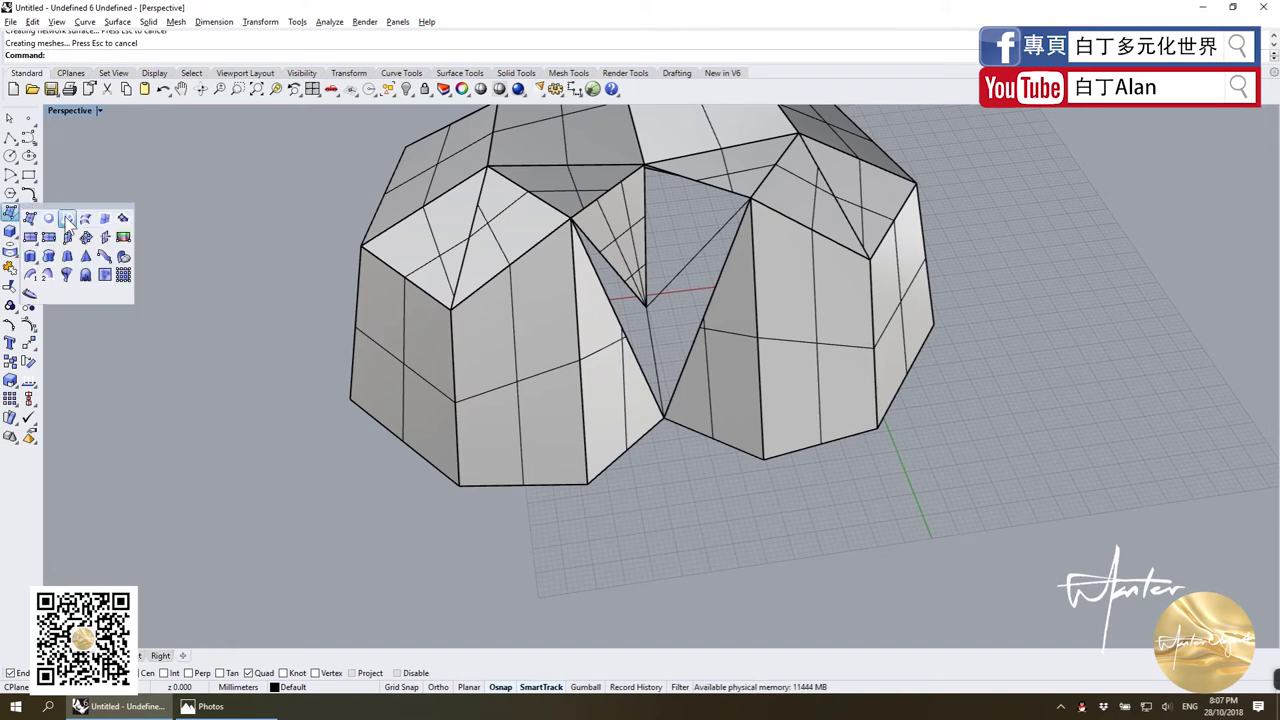
left_click(66, 219)
left_click(677, 272)
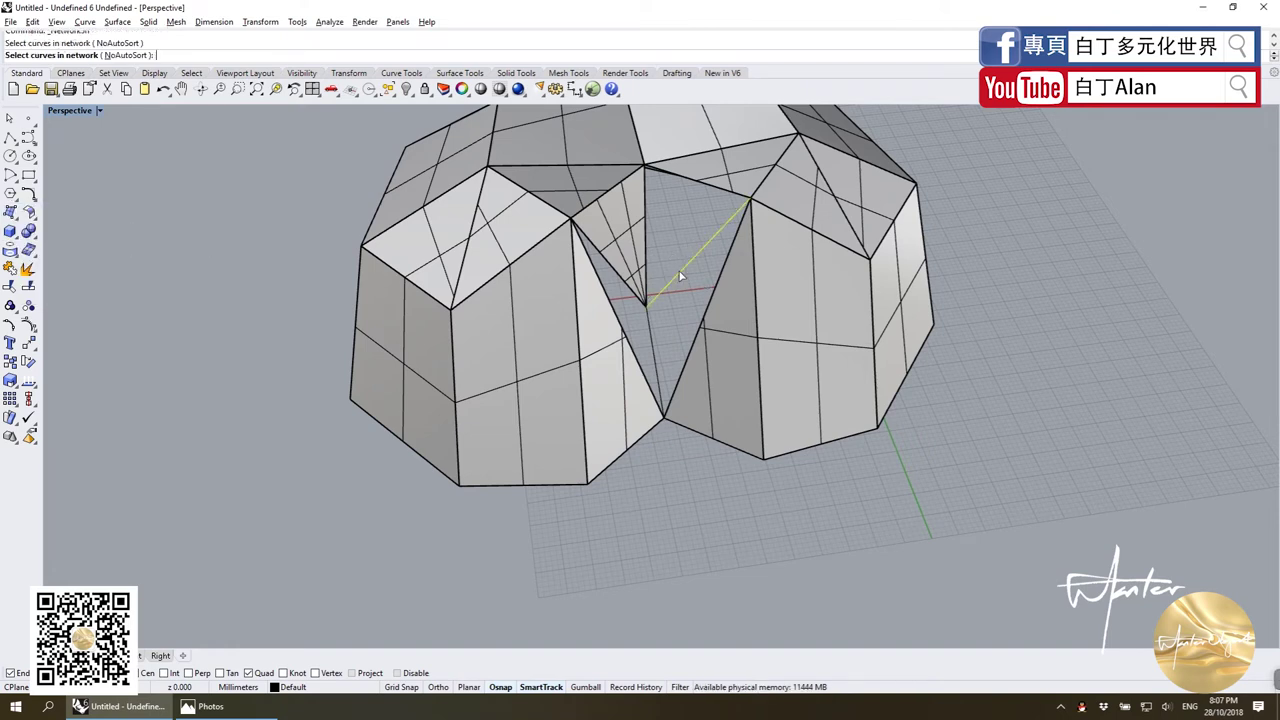
left_click(647, 262)
left_click(672, 283)
left_click(700, 291)
left_click(692, 186)
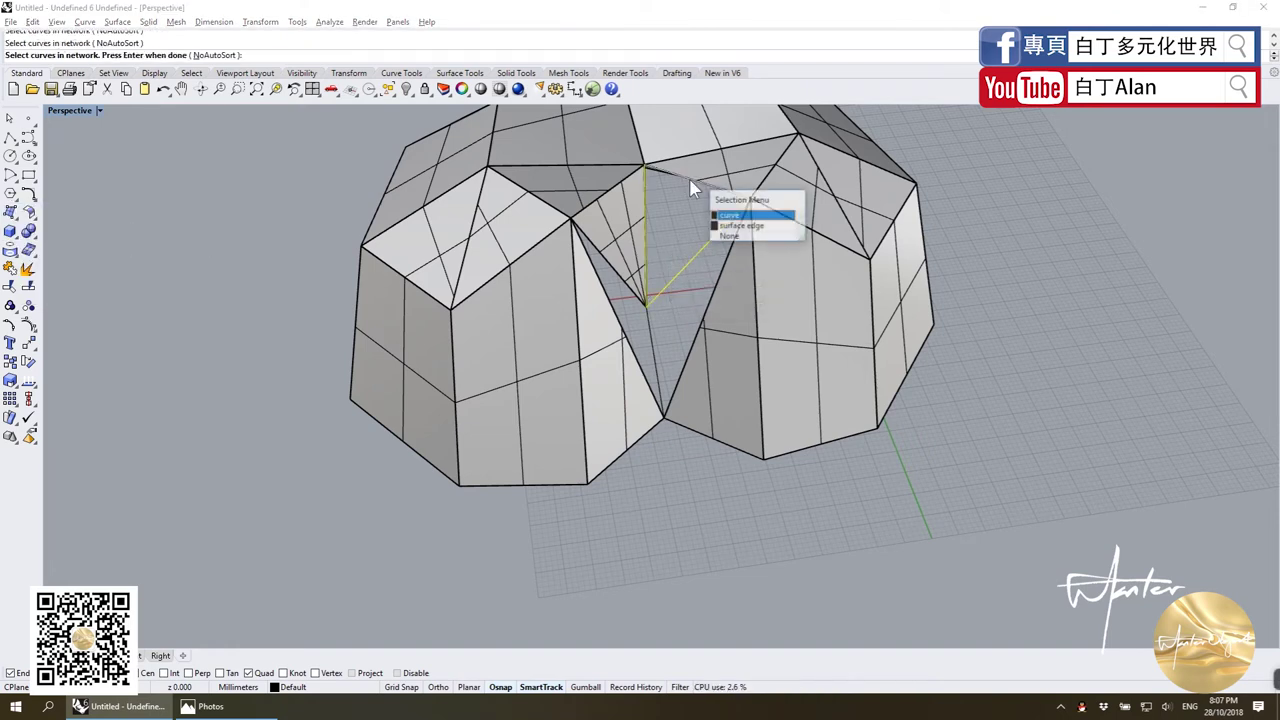
left_click(740, 214)
key("Return")
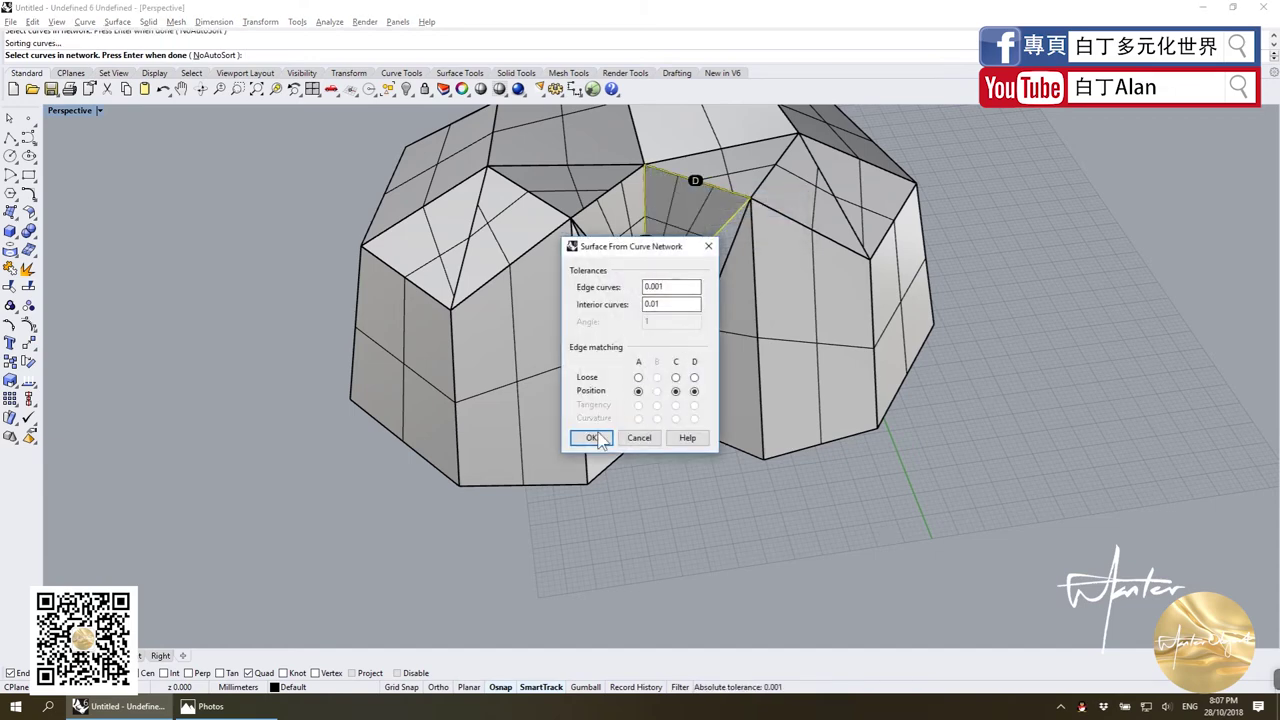
left_click(592, 438)
Build a third network surface to close the remaining gap in the notch.
right_click_drag(600, 442, 628, 344)
key("Return")
left_click(652, 345)
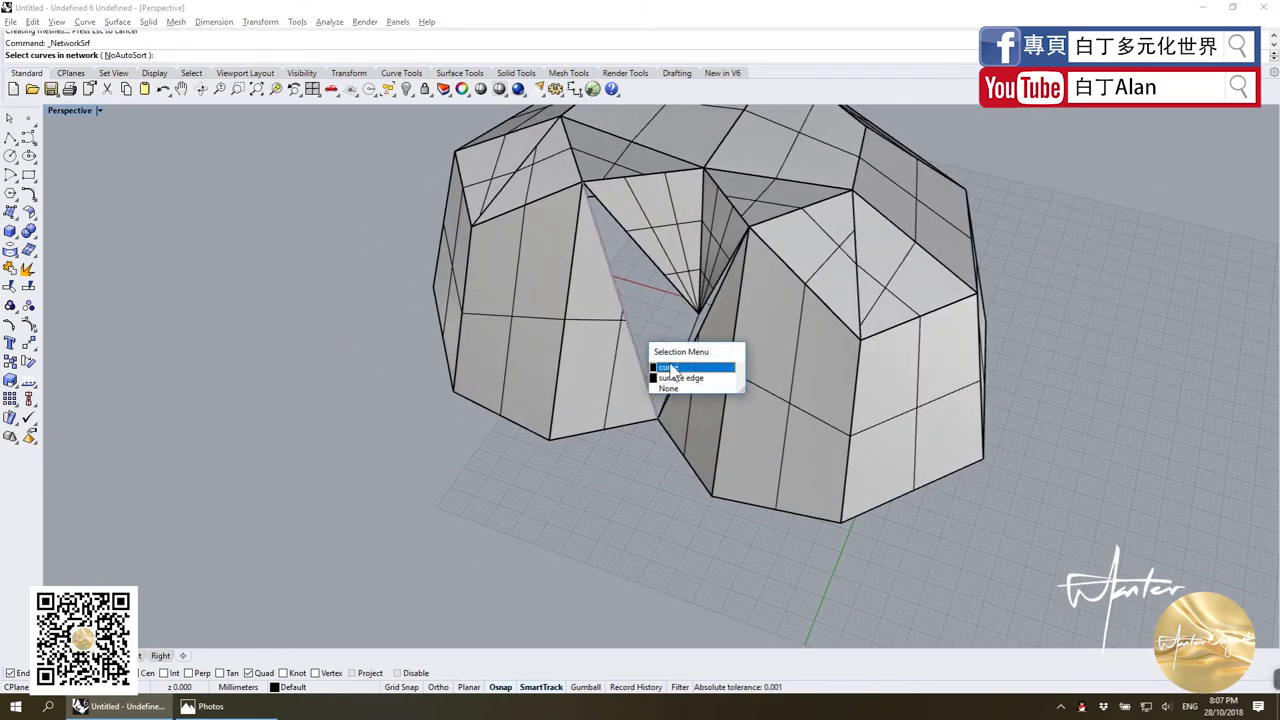
left_click(668, 368)
right_click(691, 337)
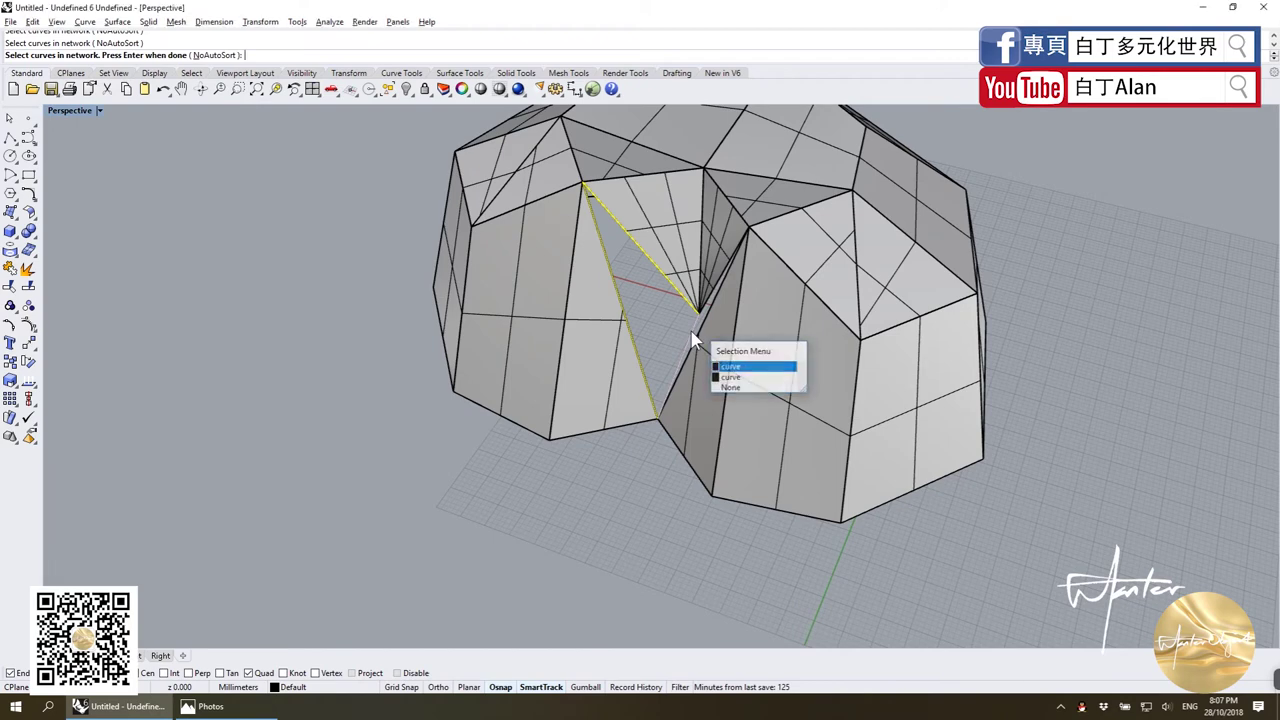
left_click(593, 437)
scroll(709, 423, "up", 2)
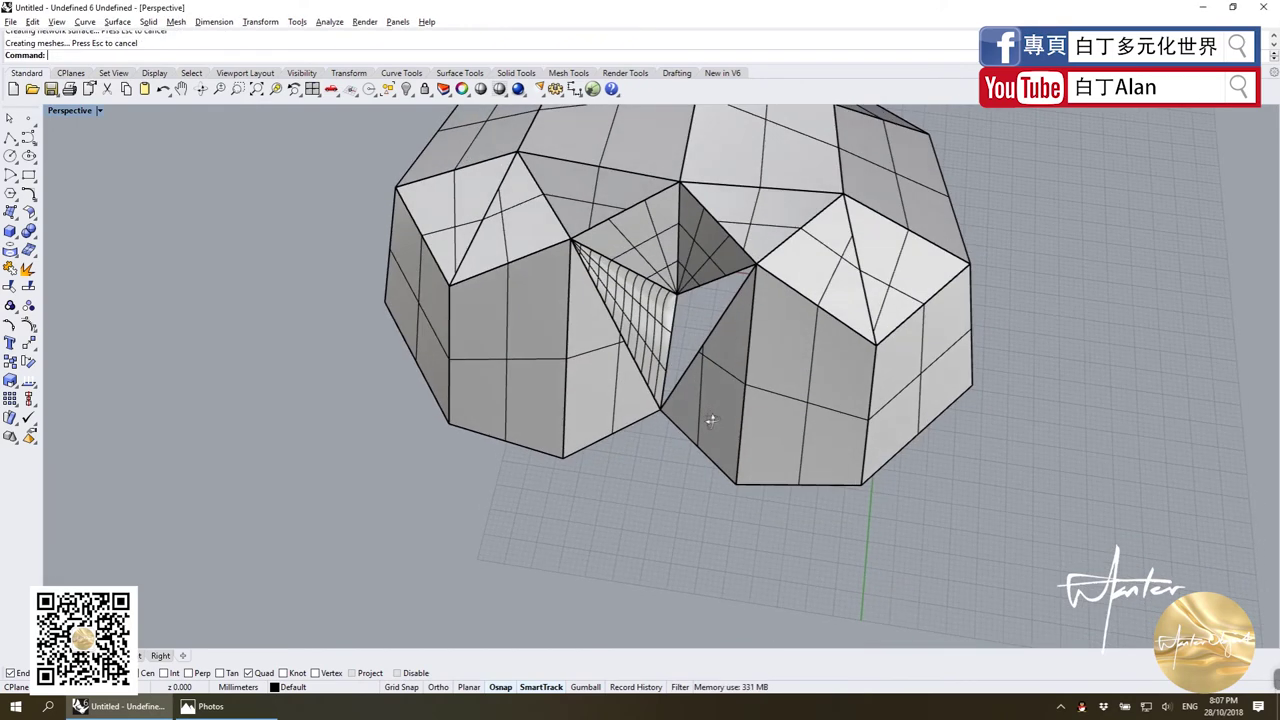
scroll(649, 331, "up", 2)
scroll(645, 327, "up", 2)
Delete the network patch and fill the first triangular hole with a planar surface from its three edges.
key("Delete")
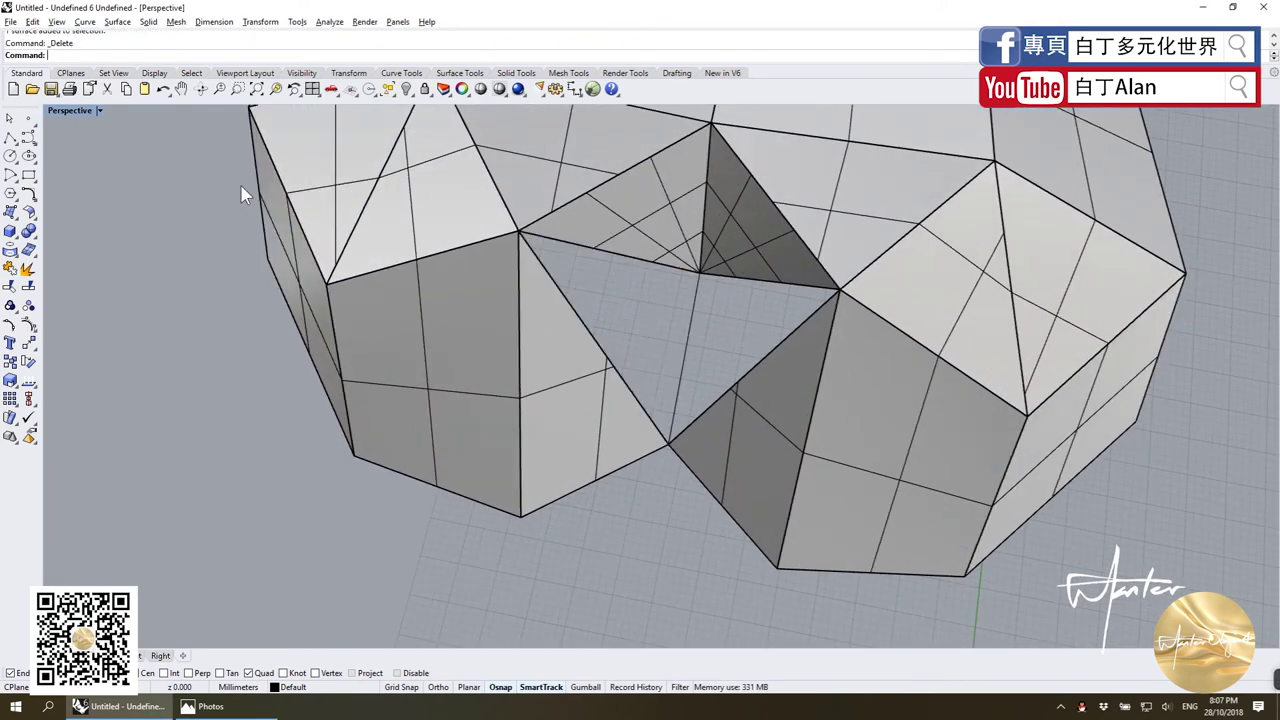
left_click(48, 222)
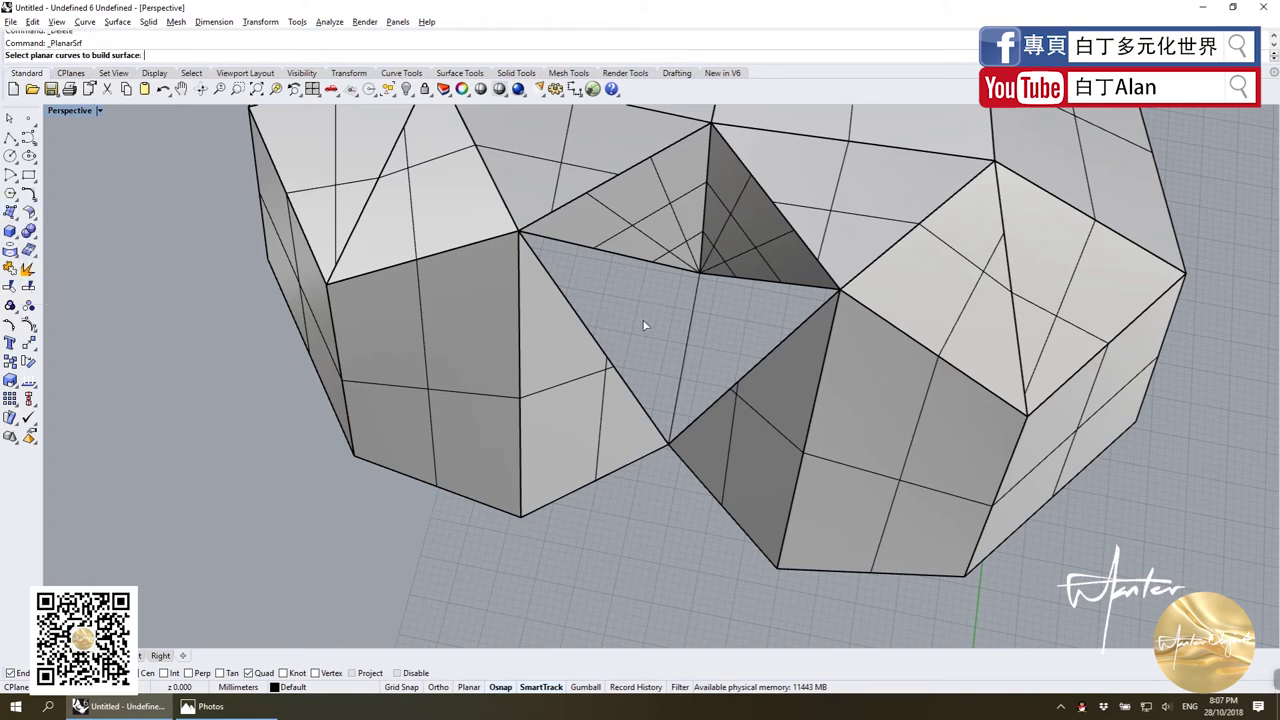
left_click(621, 372)
left_click(650, 418)
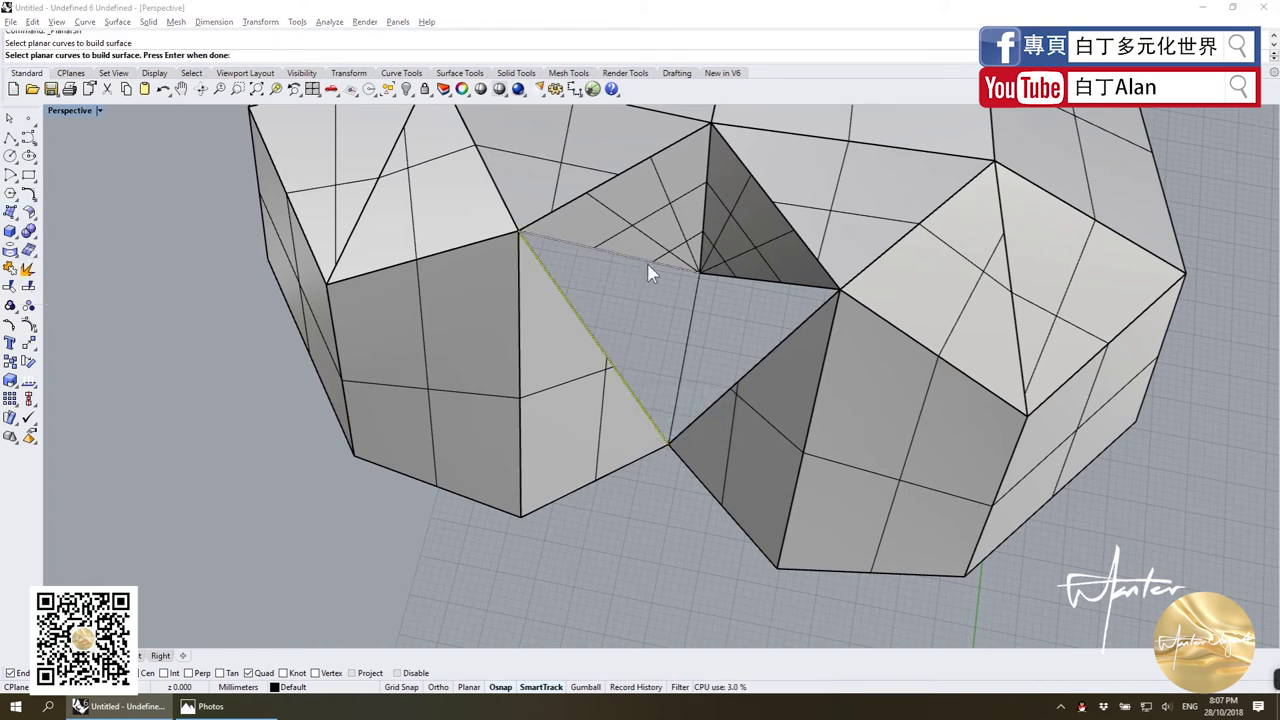
left_click(651, 270)
left_click(686, 301)
left_click(694, 306)
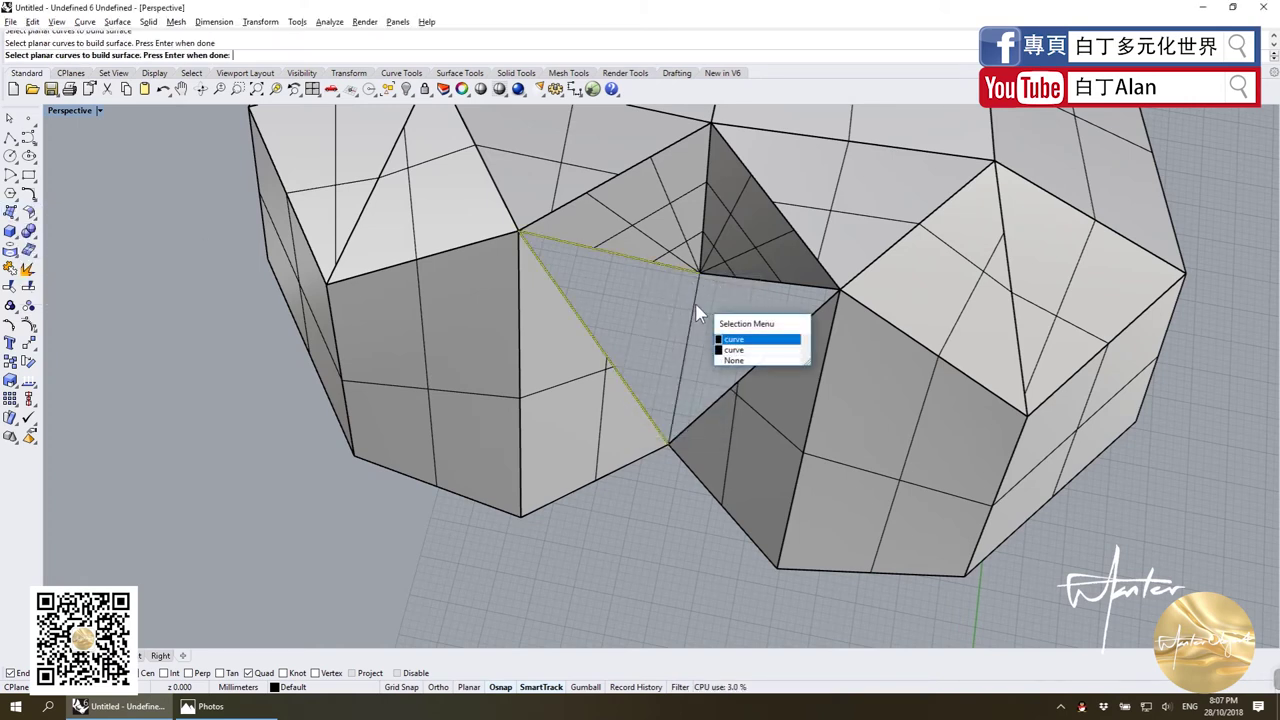
key("Return")
key("Return")
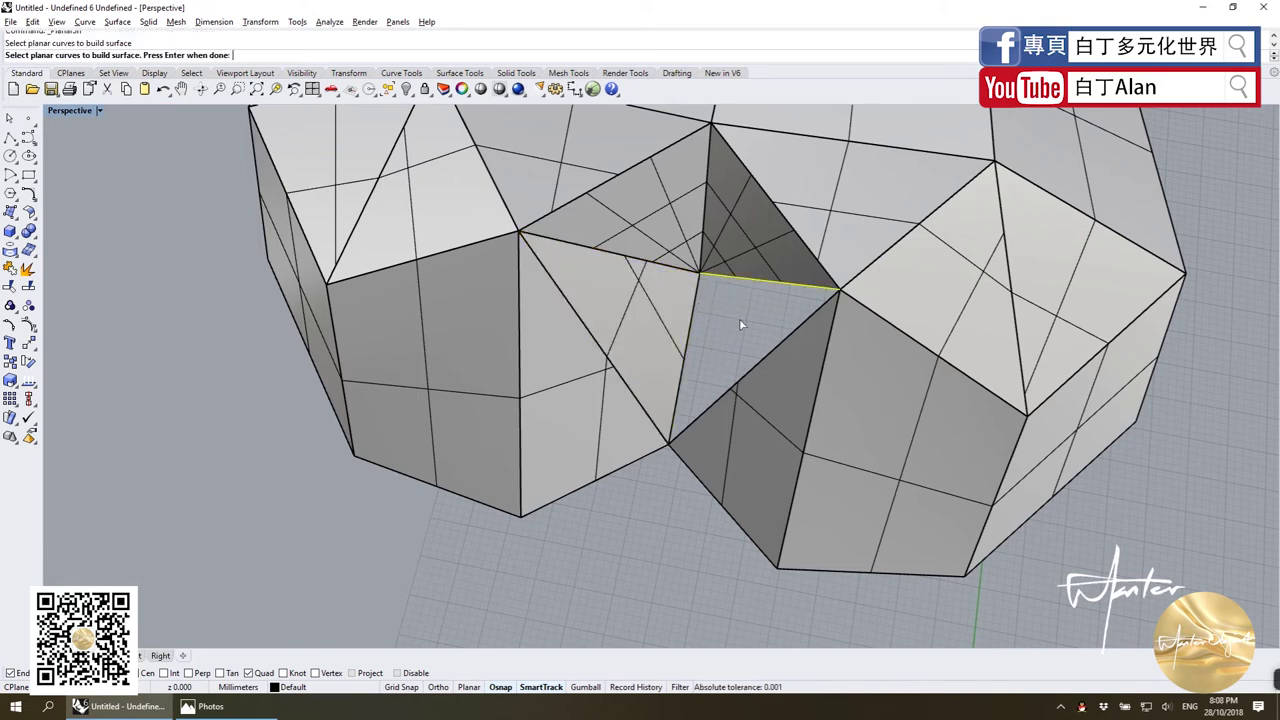
Fill the second triangular hole with a planar surface from its edges.
left_click(754, 370)
left_click(785, 393)
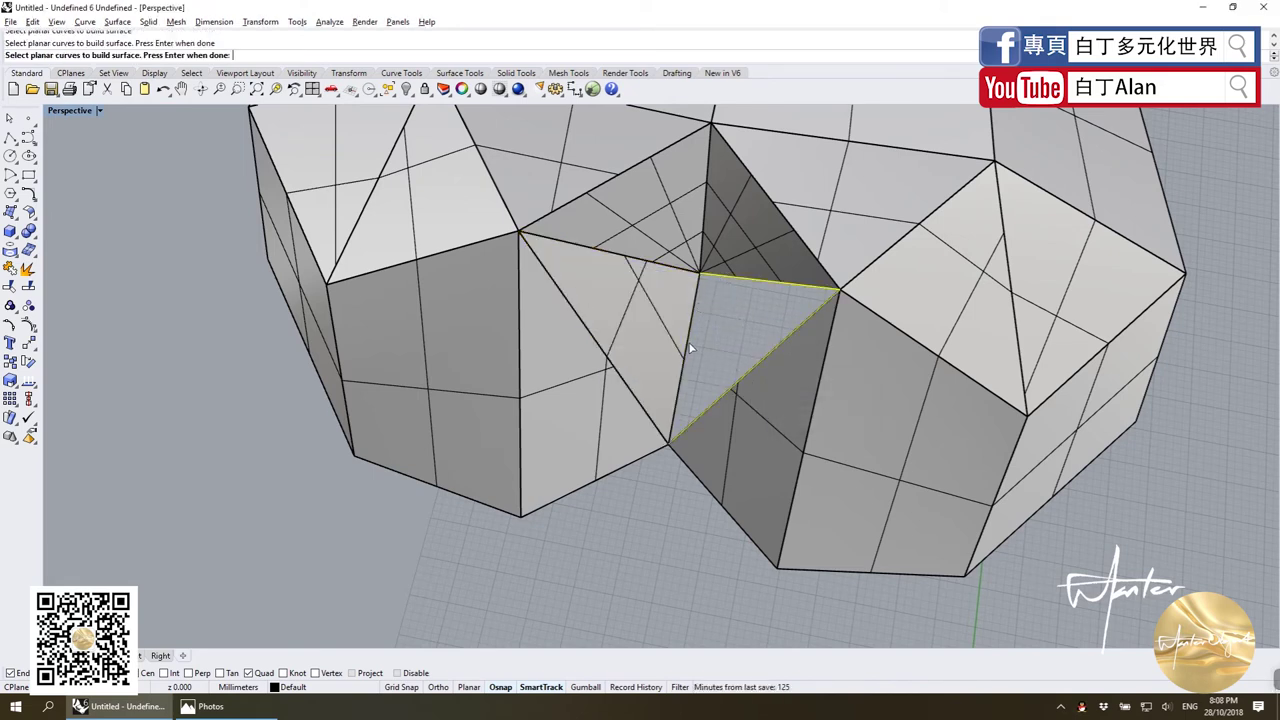
left_click(687, 350)
key("Return")
key("Return")
Select the new triangles together with the surrounding faces around the pit.
left_click(712, 380, "shift")
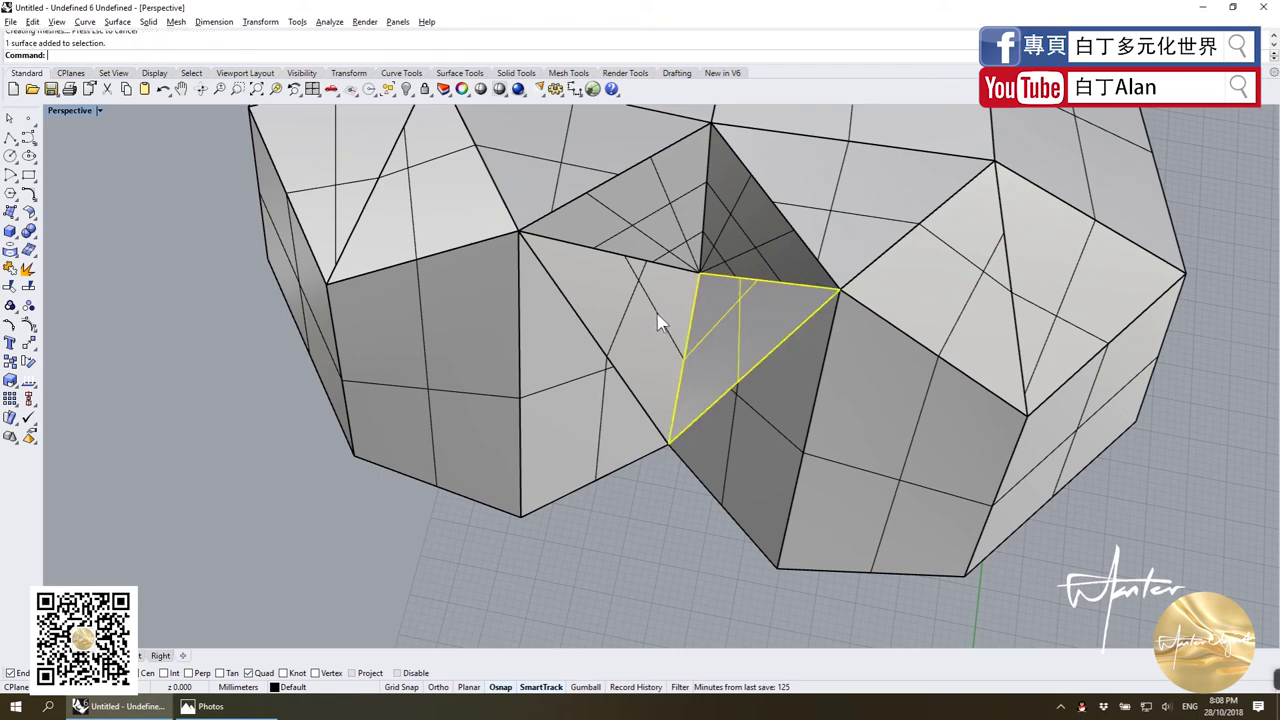
left_click(663, 314, "shift")
left_click(675, 232, "shift")
left_click(766, 236, "shift")
left_click(855, 255, "shift")
left_click(920, 312, "shift")
left_click(895, 427, "shift")
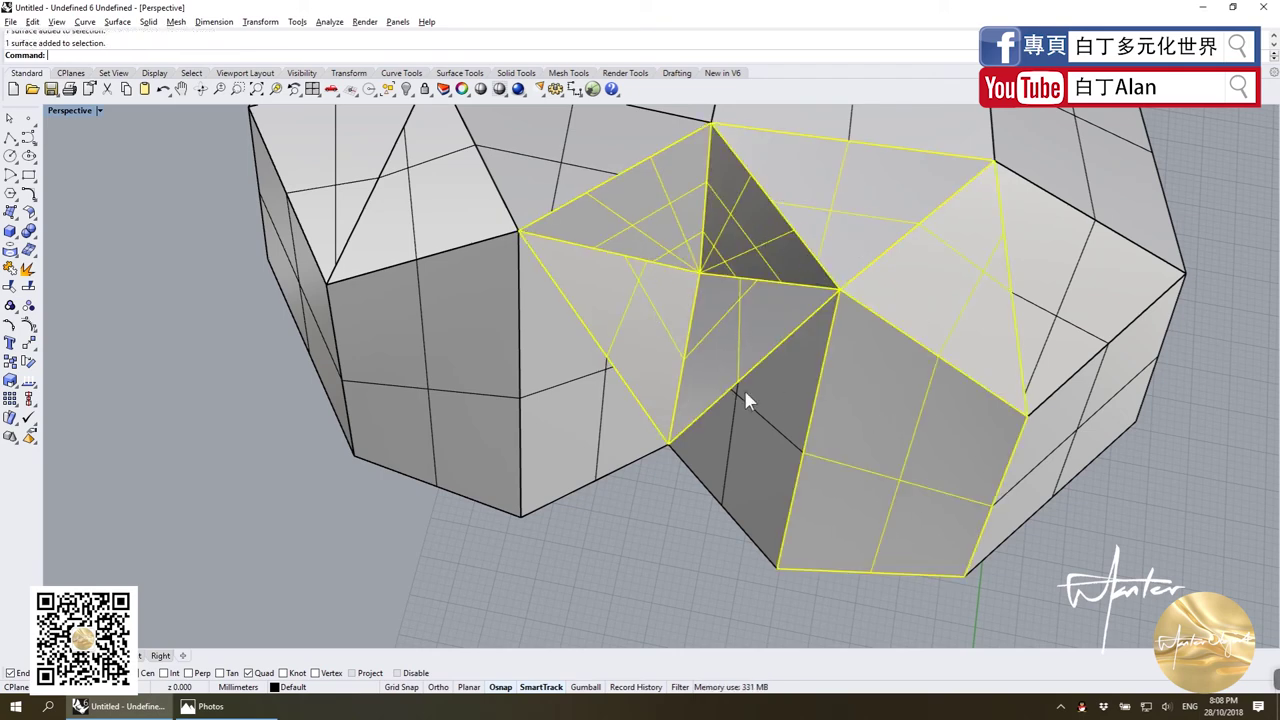
left_click(743, 387, "shift")
left_click(515, 414, "shift")
left_click(558, 398, "shift")
left_click(398, 228, "shift")
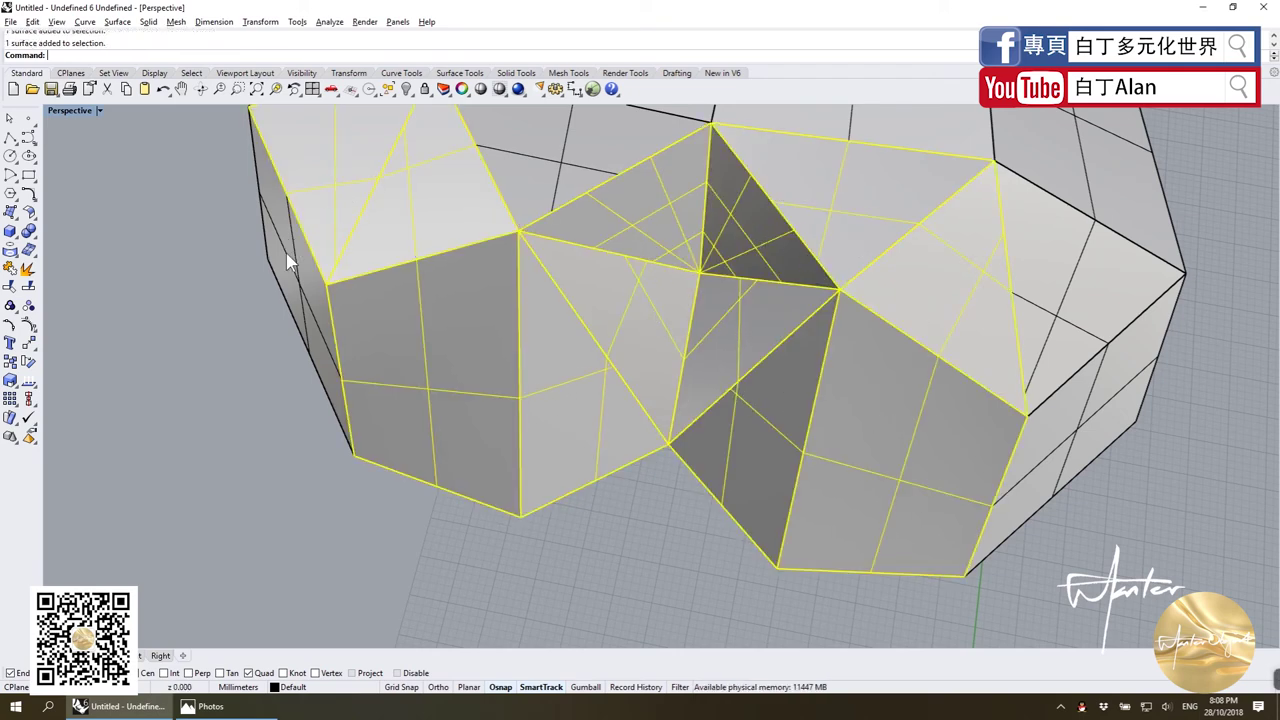
Select all 28 surfaces and join them into one open polysurface.
scroll(286, 253, "down", 5)
right_click_drag(476, 398, 700, 293)
key("Escape")
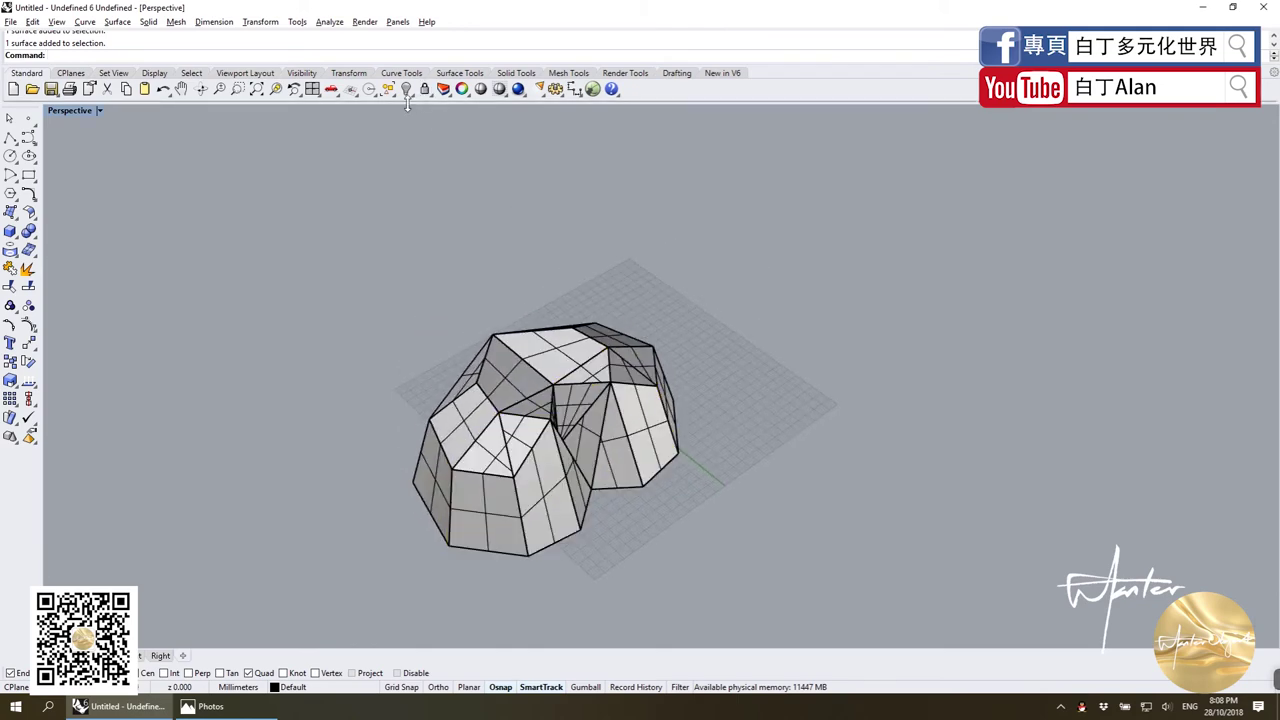
left_click(396, 97)
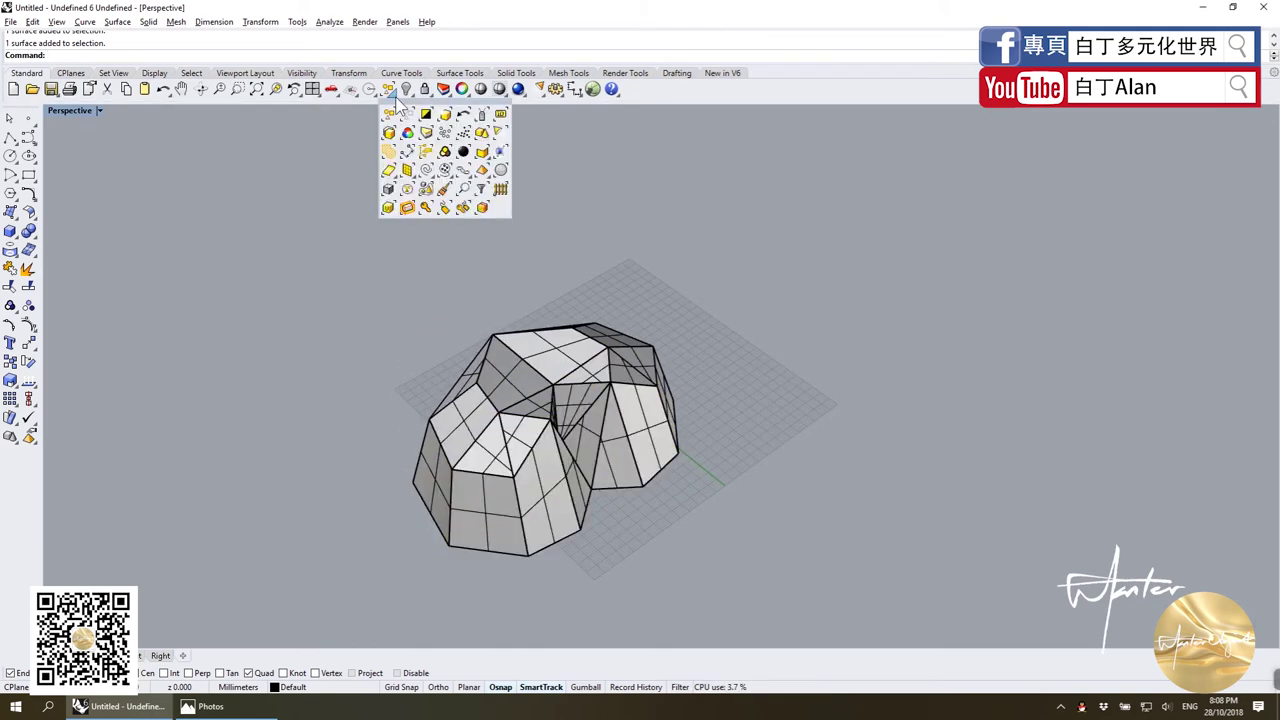
left_click(425, 171)
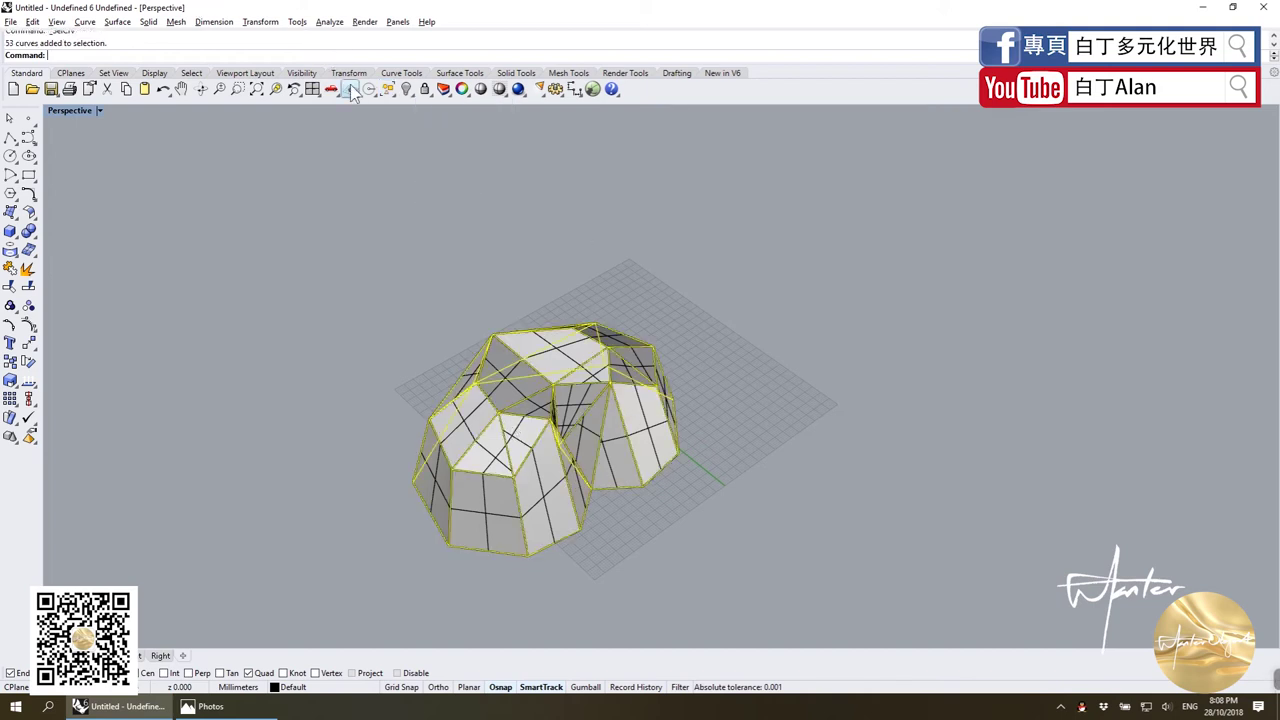
left_click(406, 92)
scroll(571, 294, "down", 3)
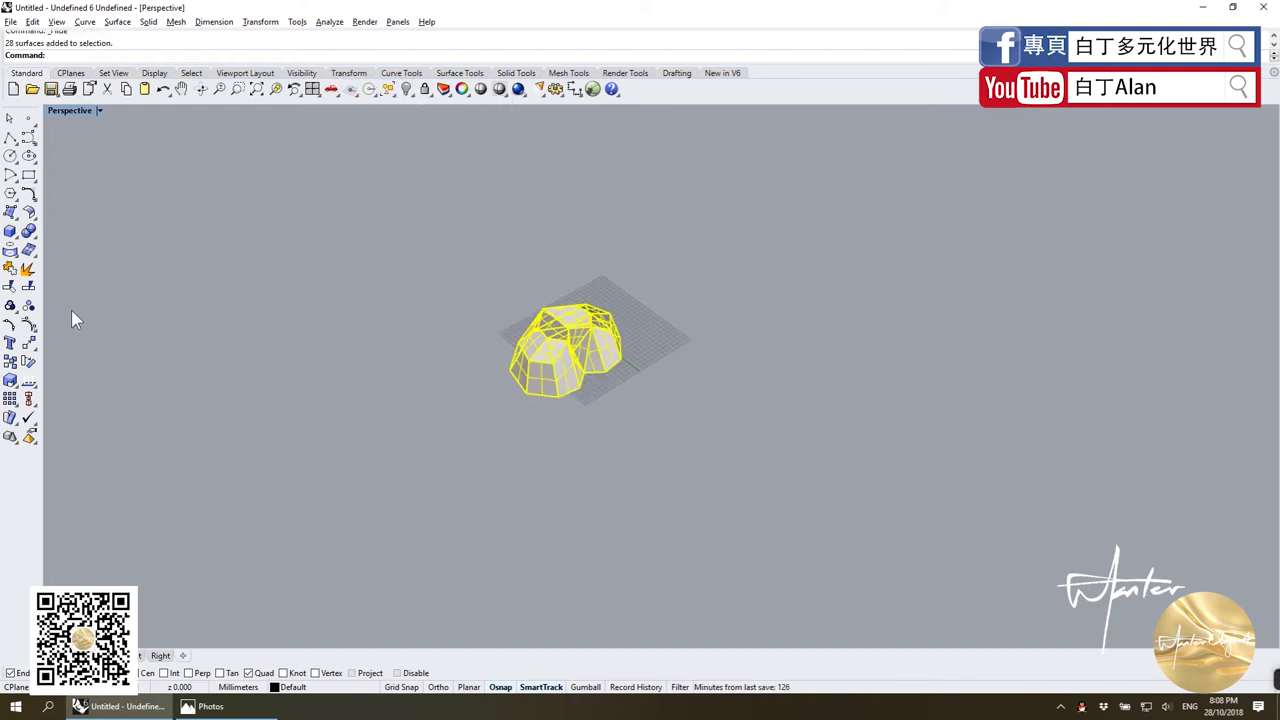
left_click(10, 268)
Select the joined heart-shaped polysurface and hide it.
right_click_drag(551, 429, 563, 268)
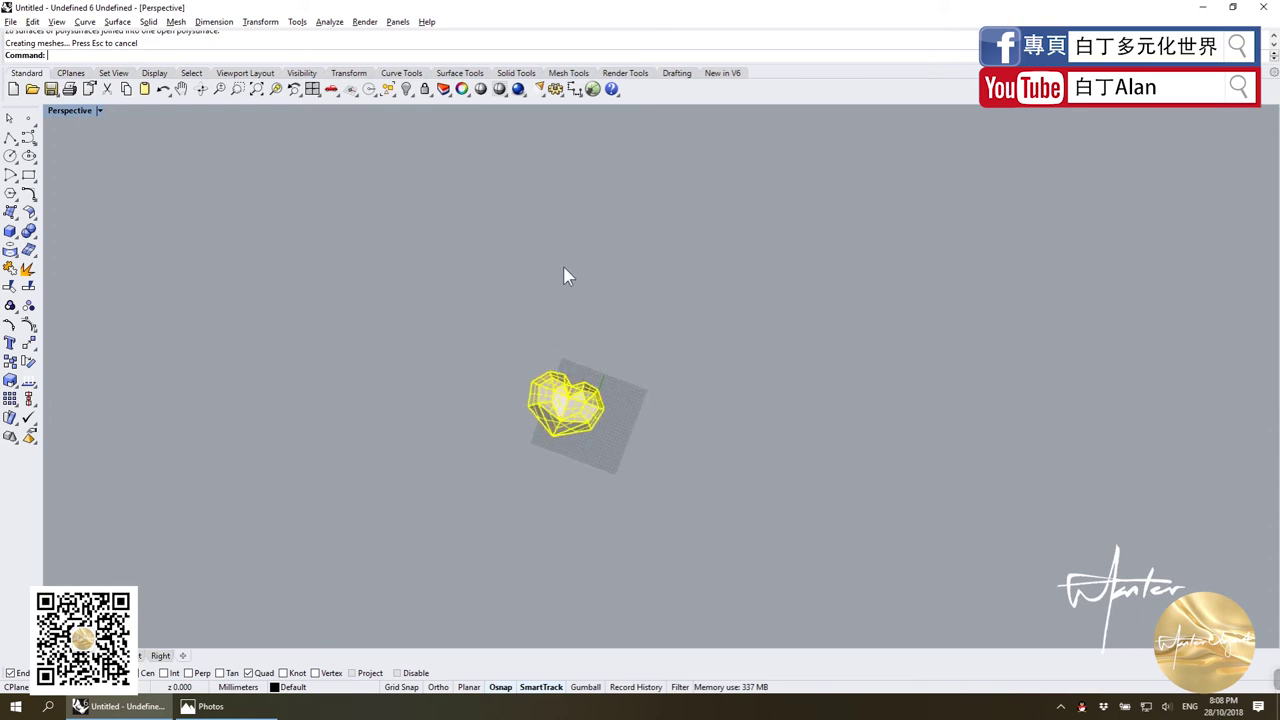
scroll(590, 400, "up", 5)
left_click(590, 425)
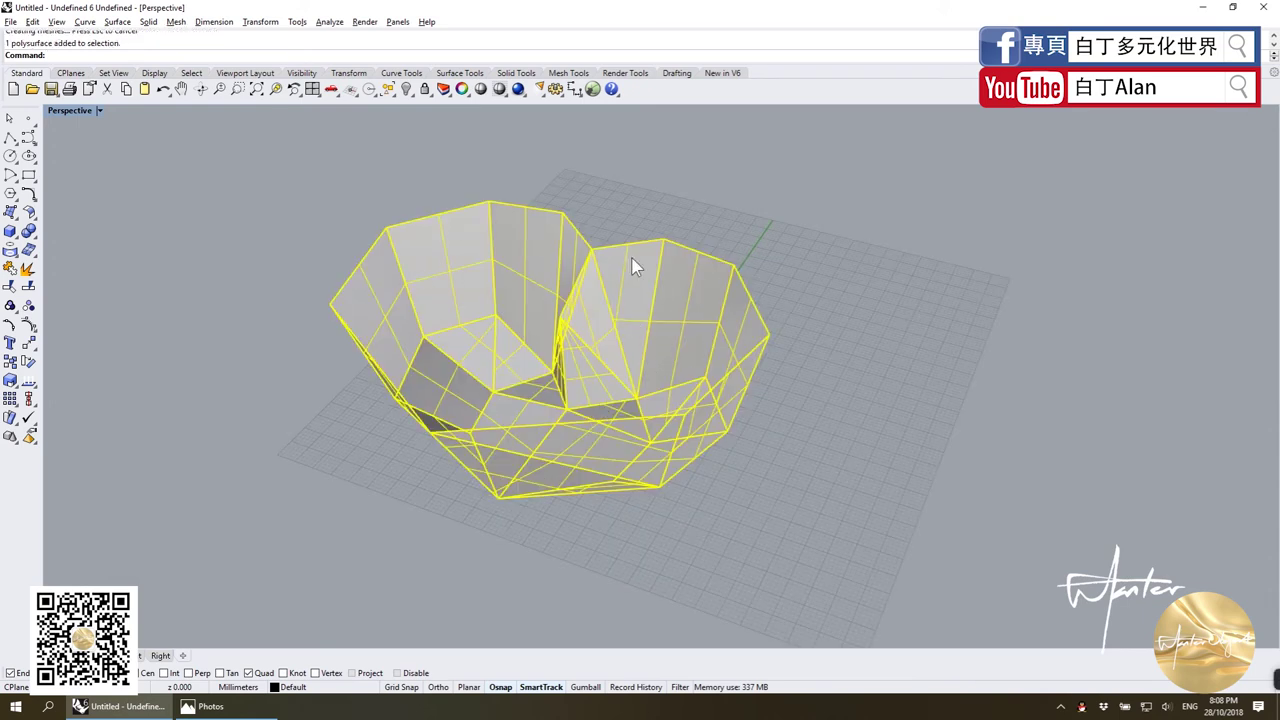
left_click(408, 90)
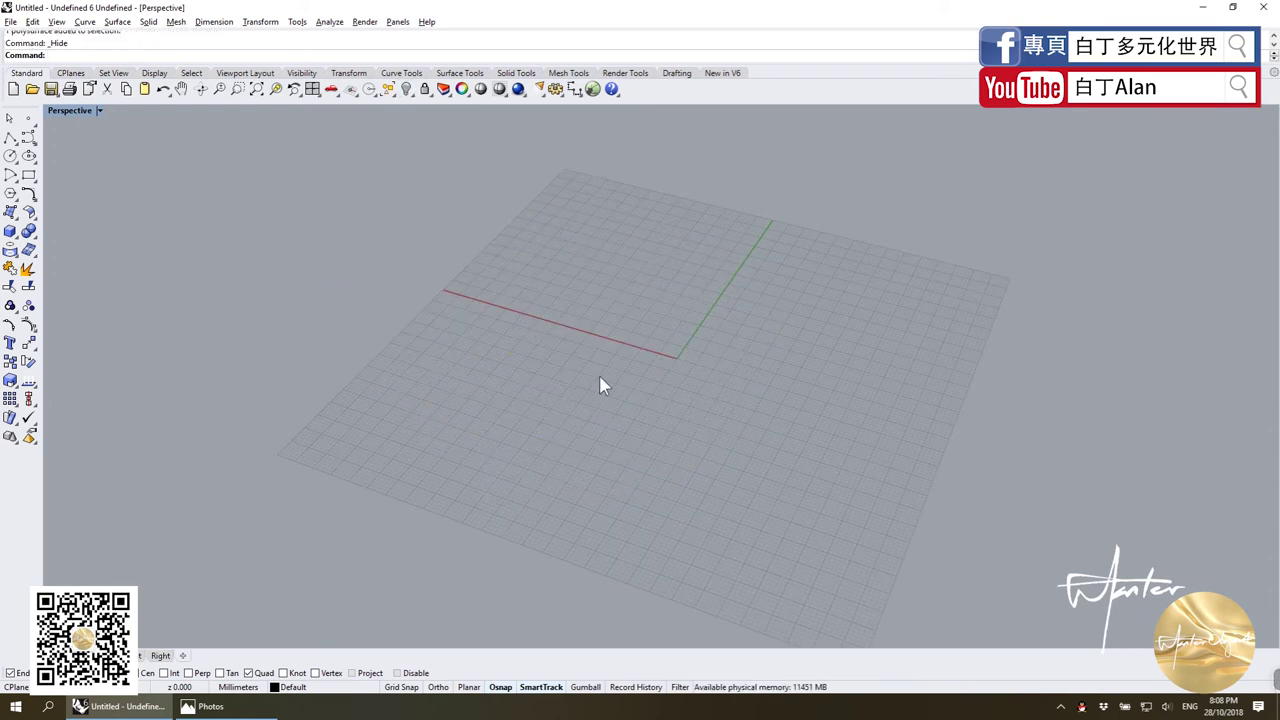
Bring the bowl back and cap its top rim edges with a flat planar surface.
key("ctrl+z")
left_click(28, 212)
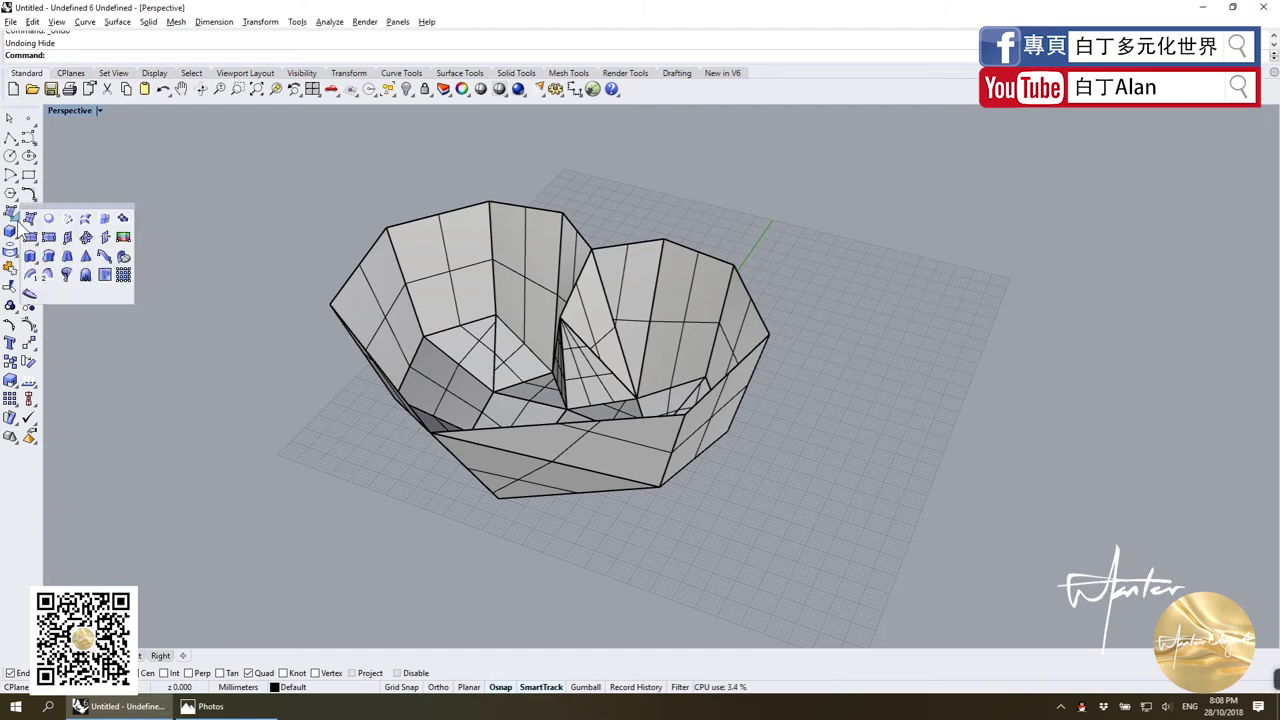
left_click(40, 216)
right_click_drag(577, 307, 615, 216)
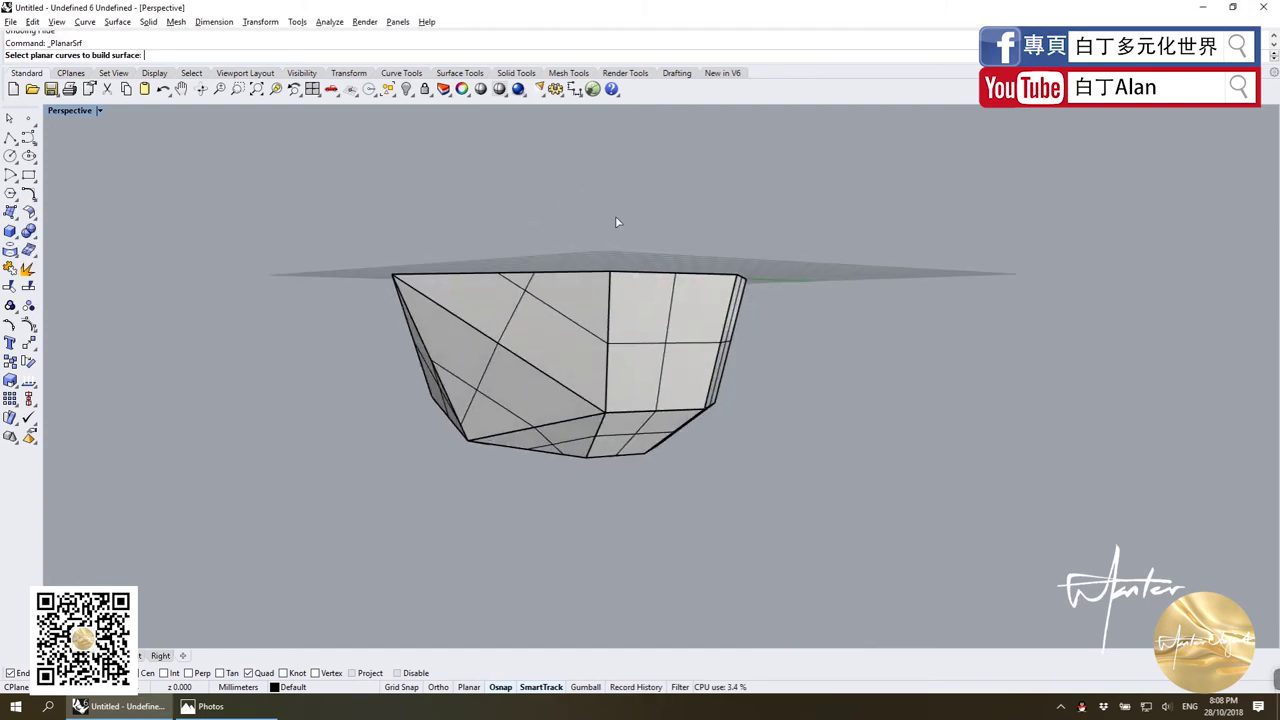
left_click_drag(286, 206, 814, 302)
right_click_drag(846, 309, 694, 357)
key("Return")
Select the cap and the bowl and join them into one closed solid.
left_click(694, 357)
mouse_move(694, 280)
right_mouse_down()
mouse_move(621, 461)
mouse_move(591, 408)
right_mouse_up()
left_click(591, 408)
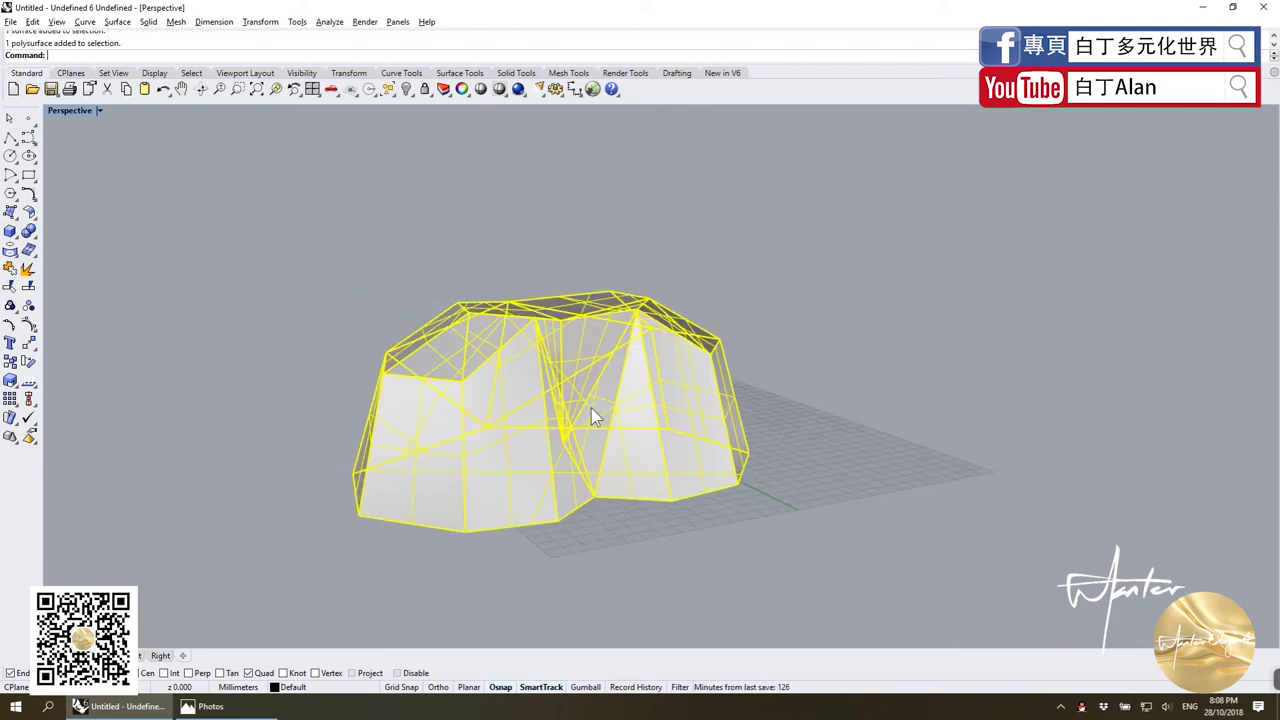
right_click_drag(357, 337, 389, 234)
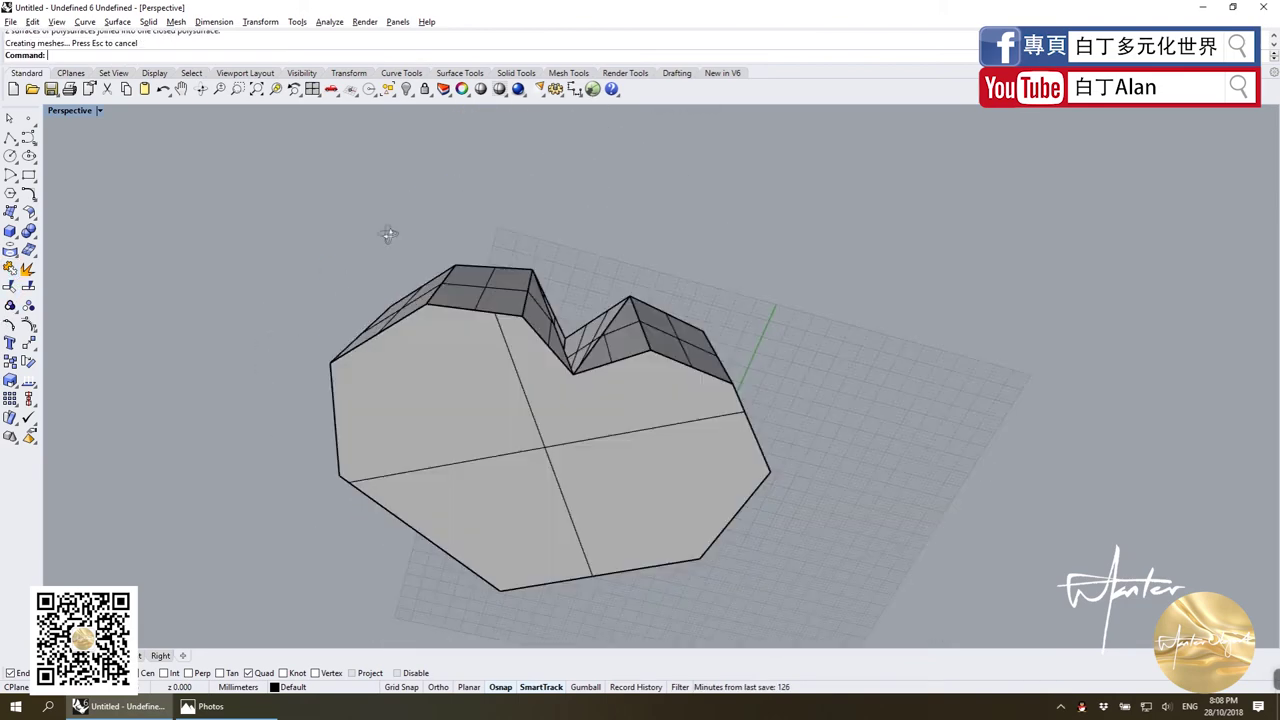
left_click(437, 317)
Shell the closed heart solid with its top face removed, dismissing the not-solid warning.
left_click(173, 220)
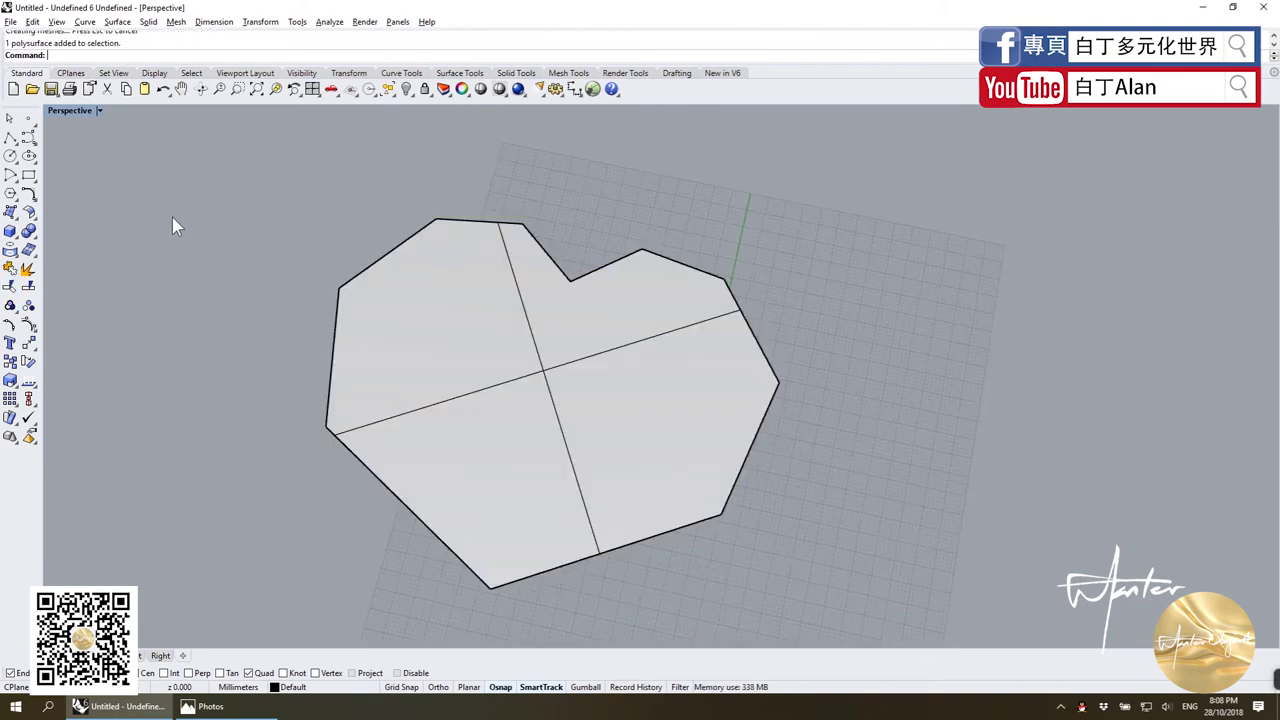
left_click(38, 237)
left_click(570, 347)
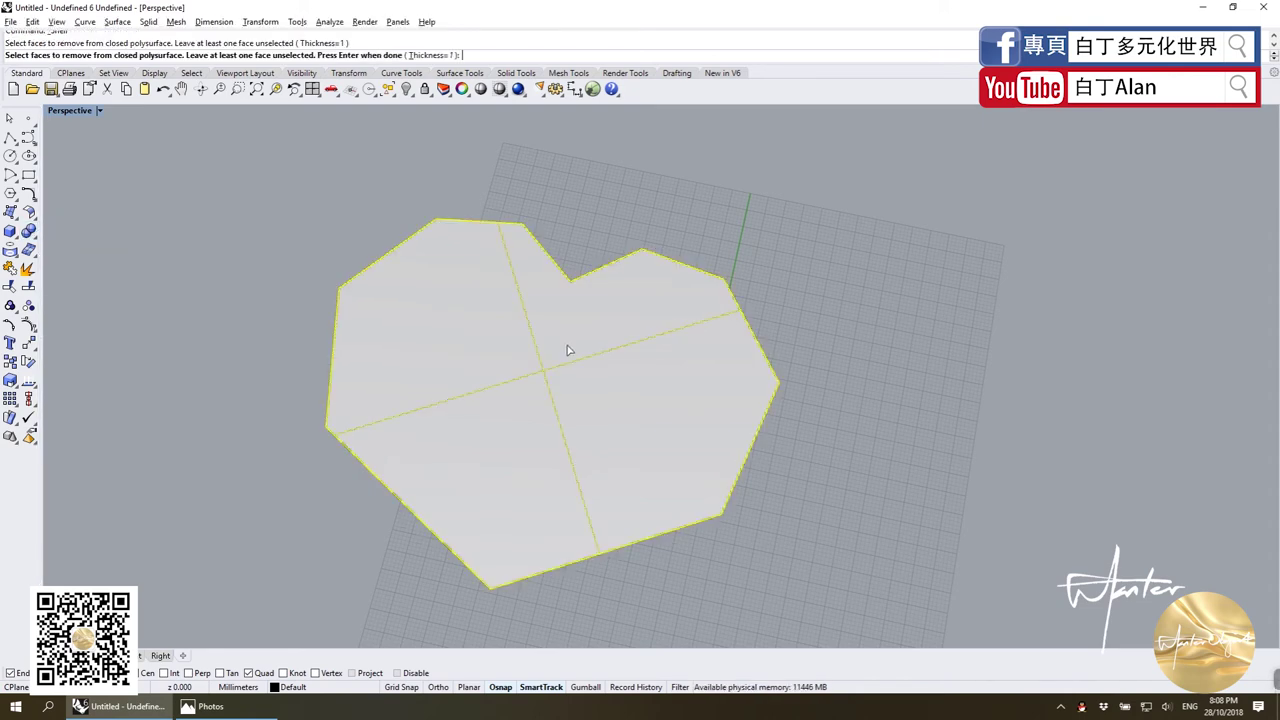
key("Return")
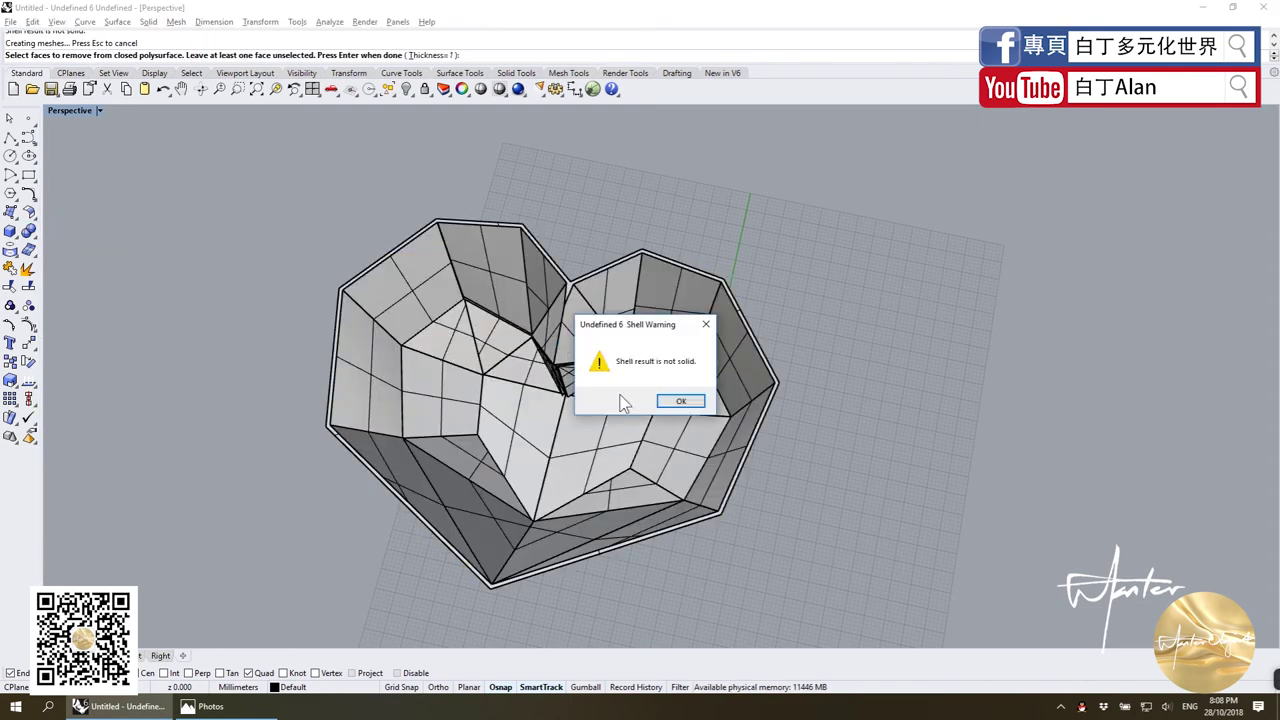
left_click(678, 402)
mouse_move(670, 458)
right_mouse_down()
mouse_move(600, 390)
mouse_move(537, 354)
right_mouse_up()
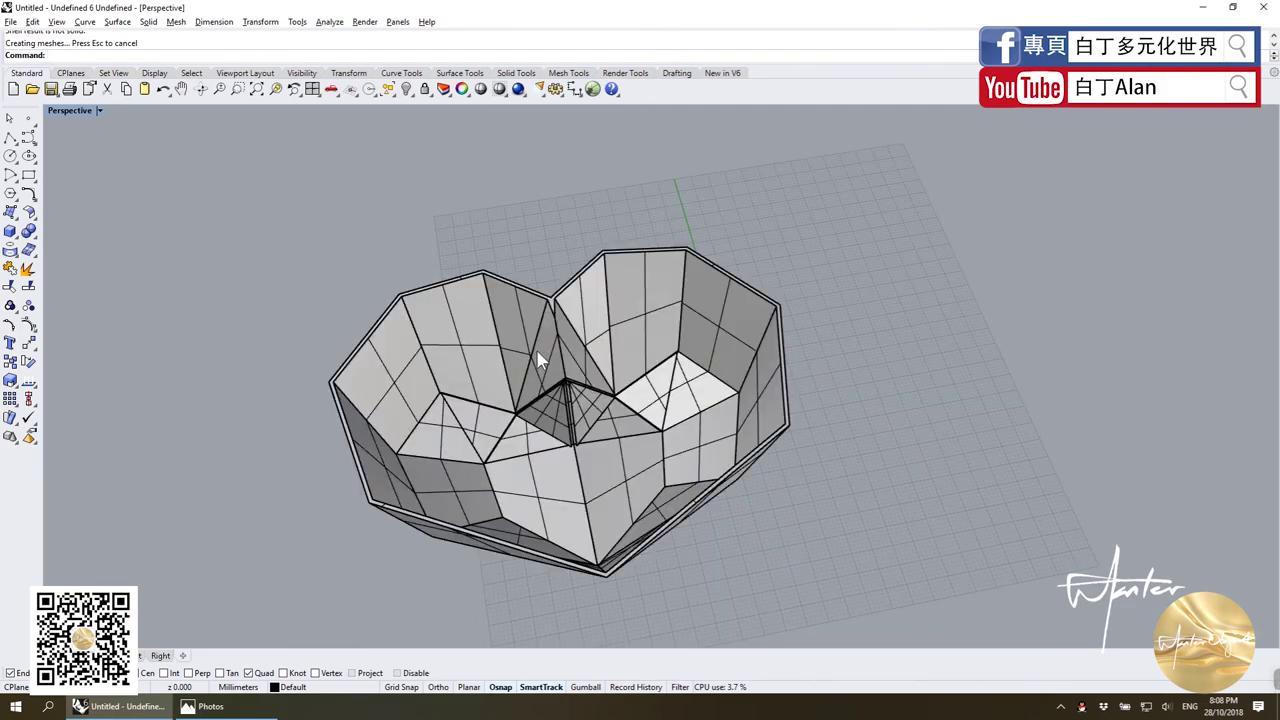
scroll(597, 351, "up", 3)
scroll(683, 351, "up", 3)
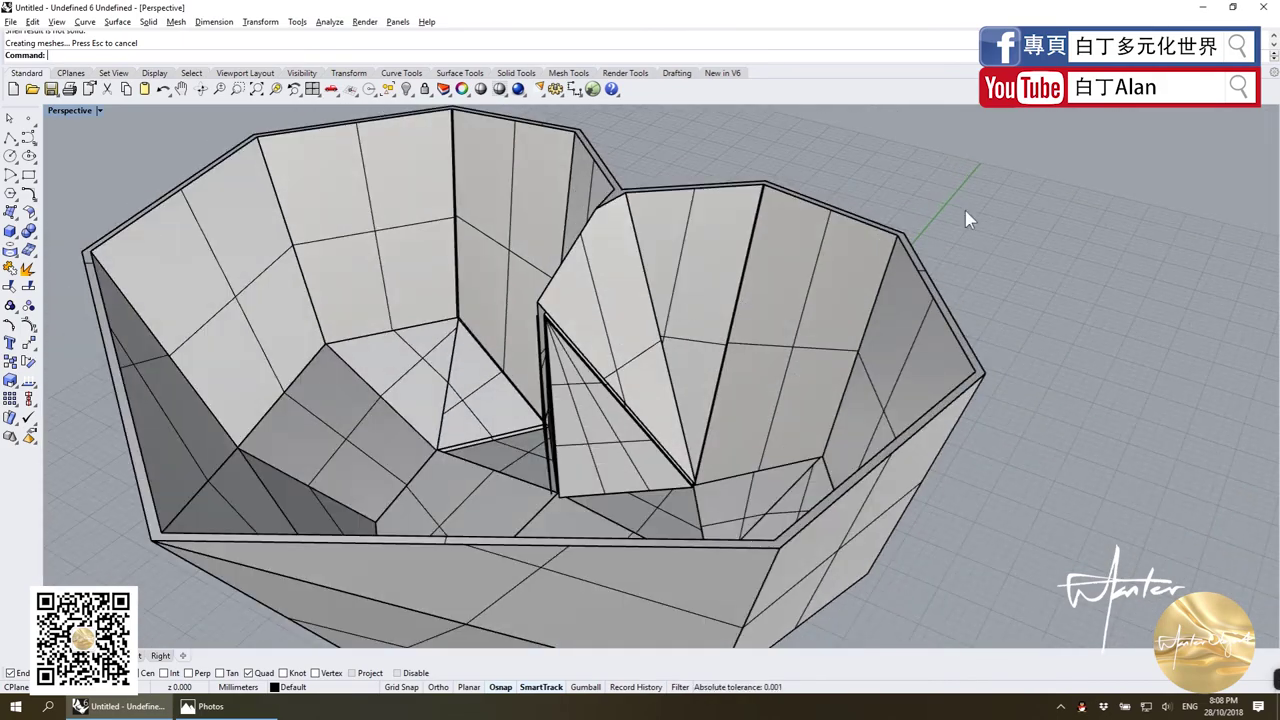
Undo the shell and retry Shell on the top face with thickness 5, which fails.
key("ctrl+z")
scroll(978, 254, "down", 5)
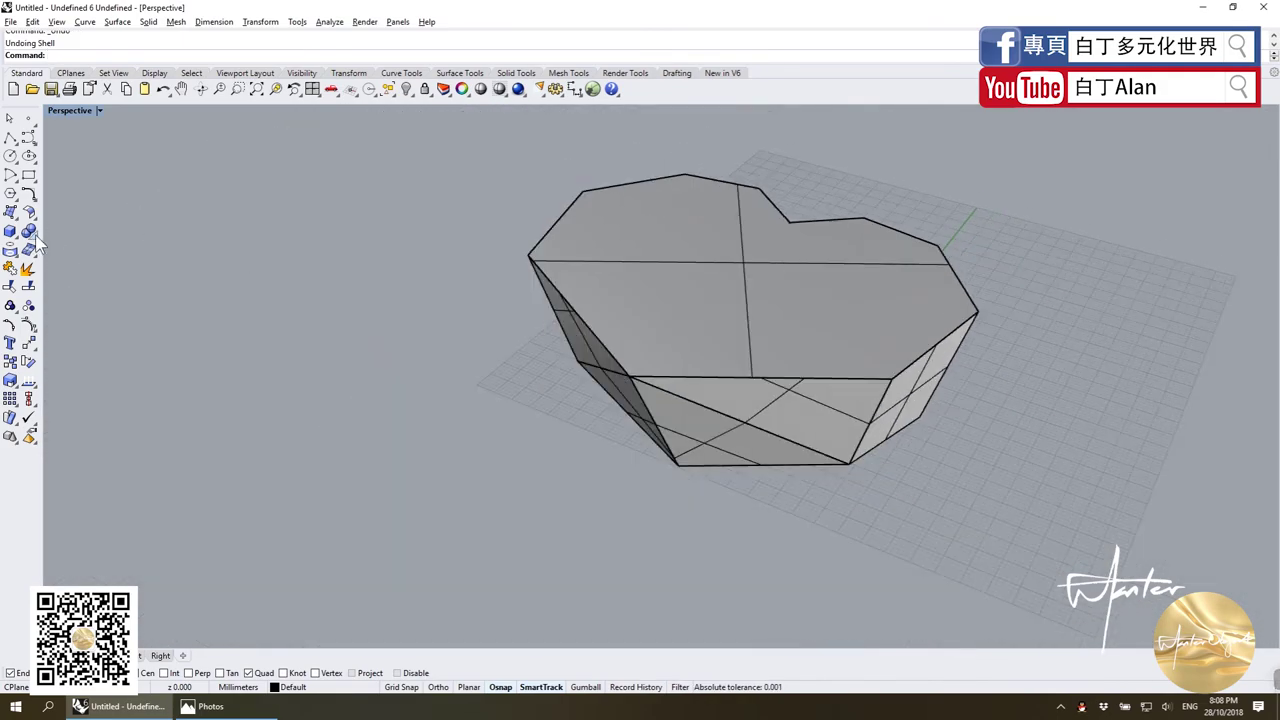
left_click(35, 236)
left_click(156, 241)
type("5")
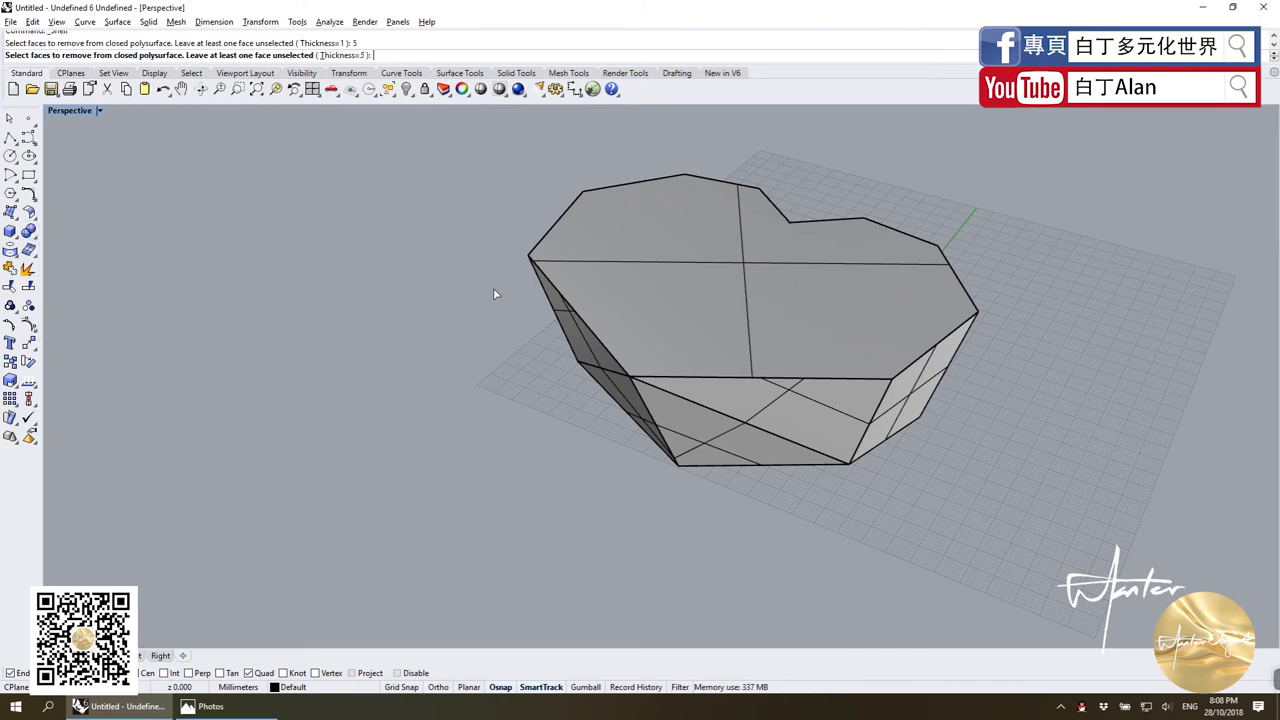
left_click(700, 301)
key("Return")
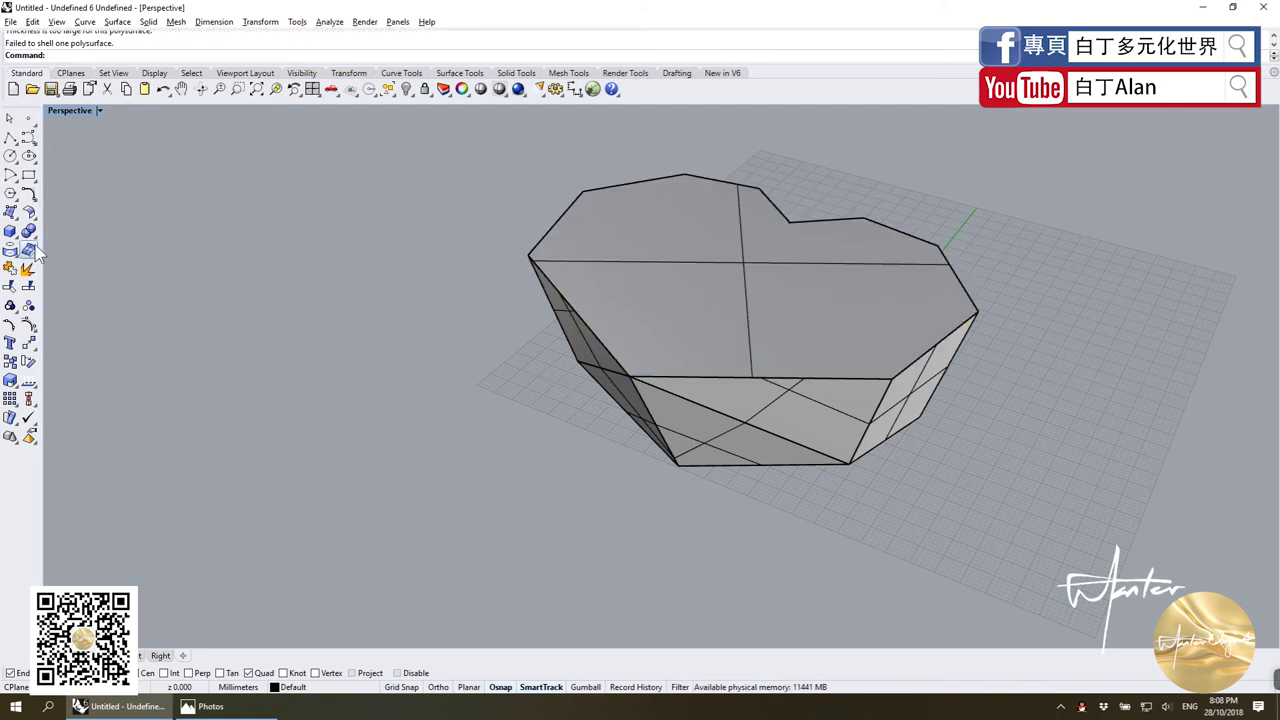
left_click(31, 214)
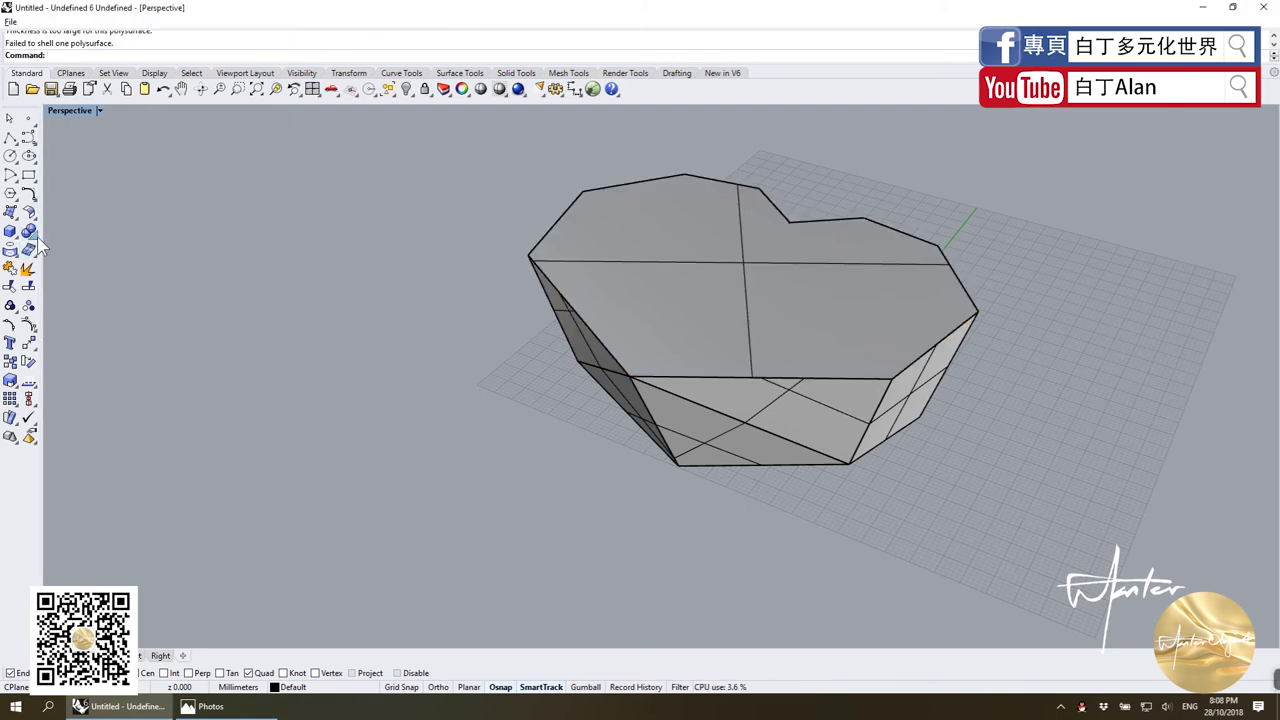
left_click(141, 237)
left_click(726, 256)
key("Return")
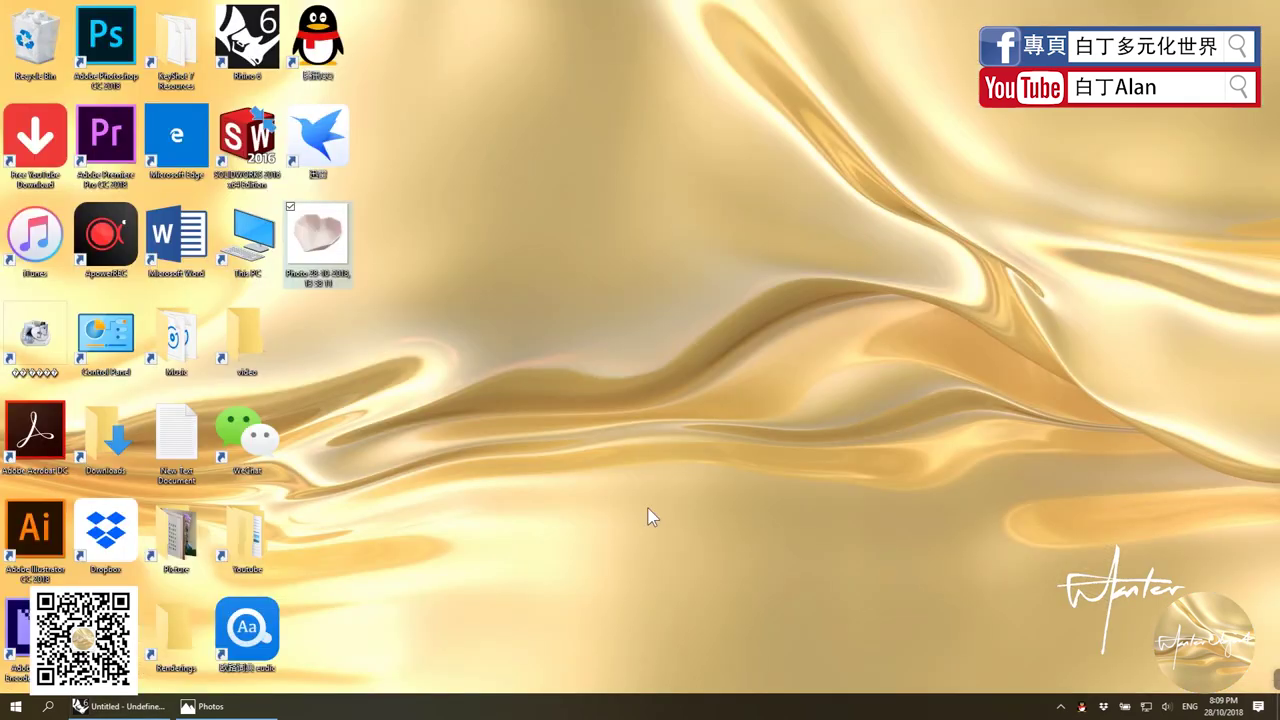
View the pink heart bowl reference photo, then start Save As for the Rhino model.
left_click(263, 155)
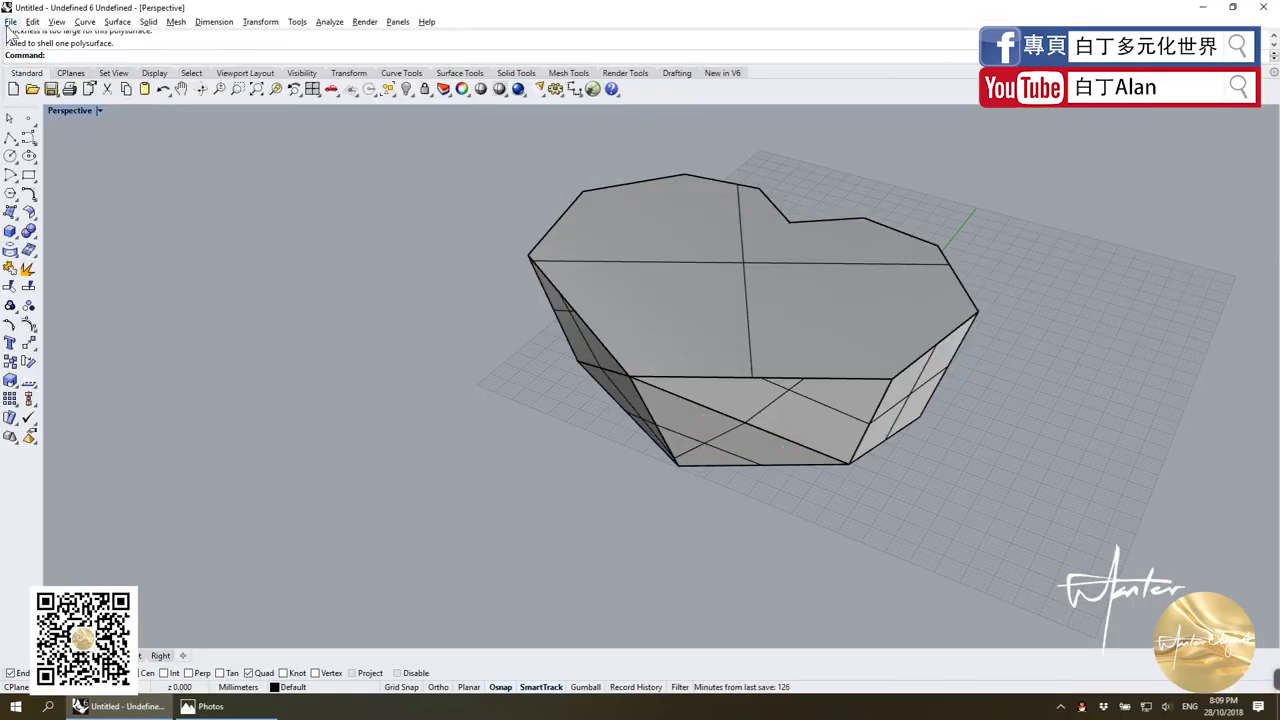
left_click(10, 21)
left_click(45, 106)
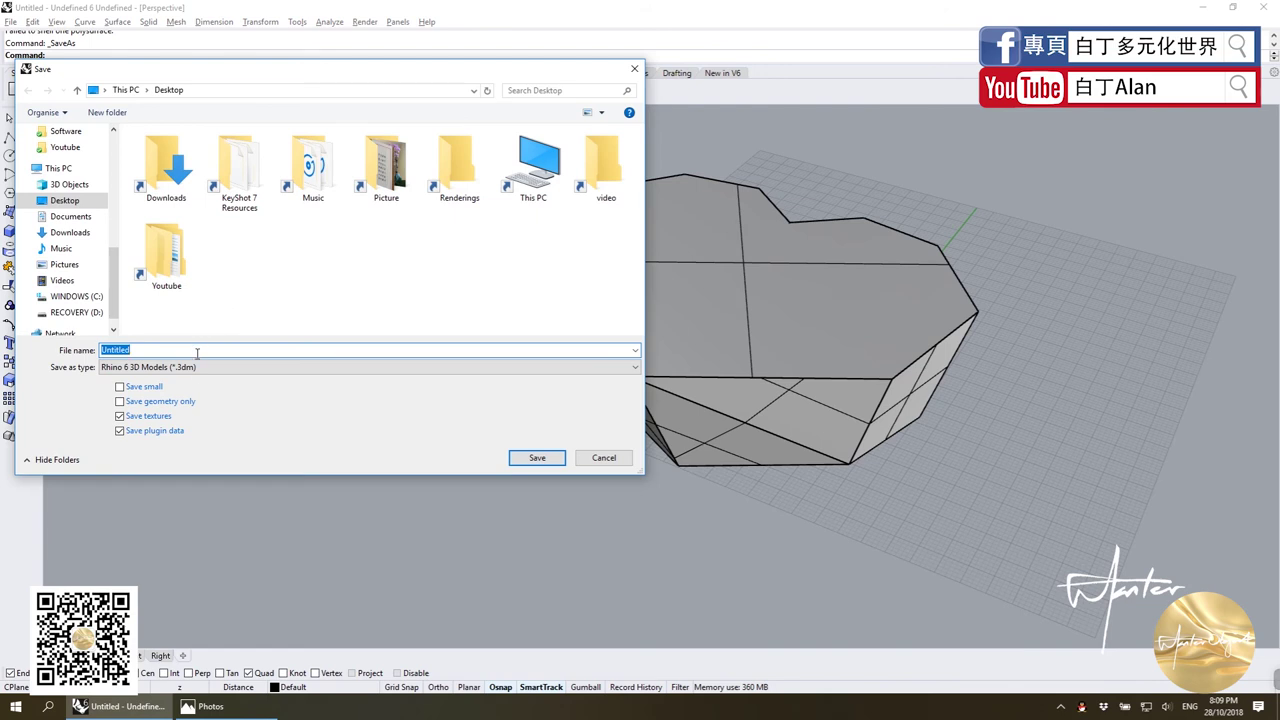
Export the model to the Desktop as Untitled.stp in STEP format, then close the reference photo.
left_click(200, 367)
scroll(240, 610, "down", 2)
scroll(247, 585, "down", 2)
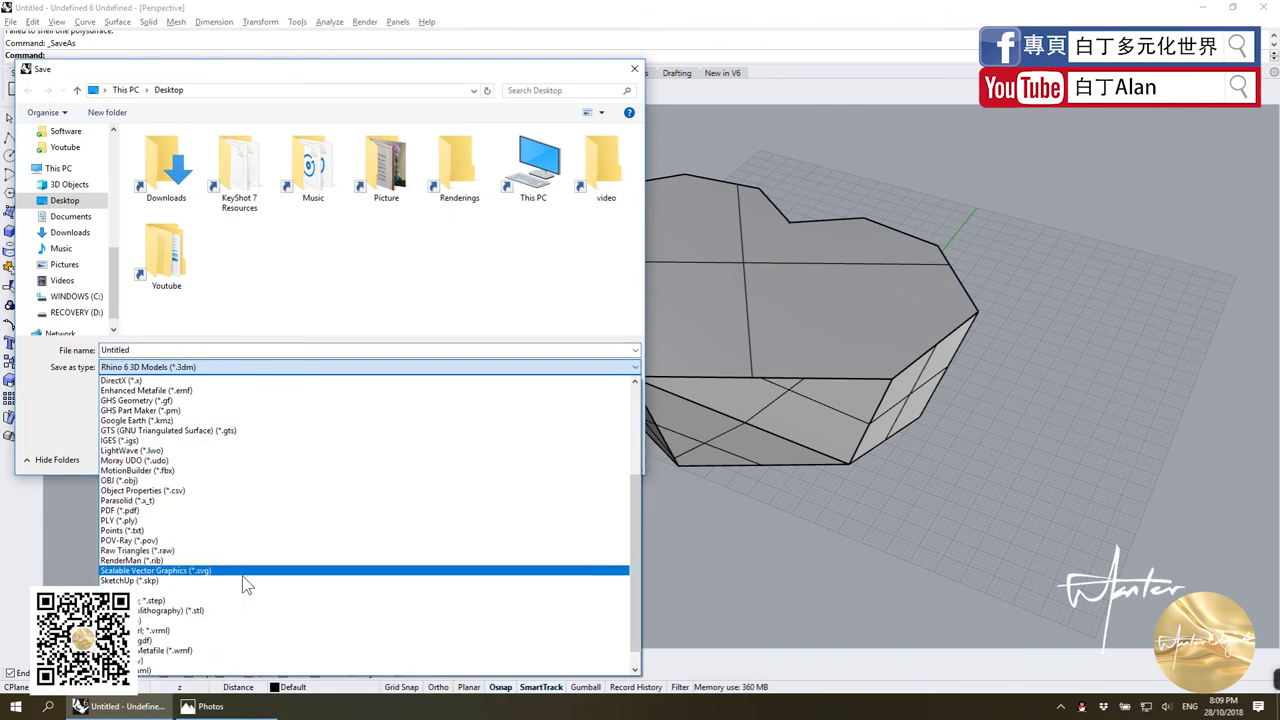
left_click(214, 598)
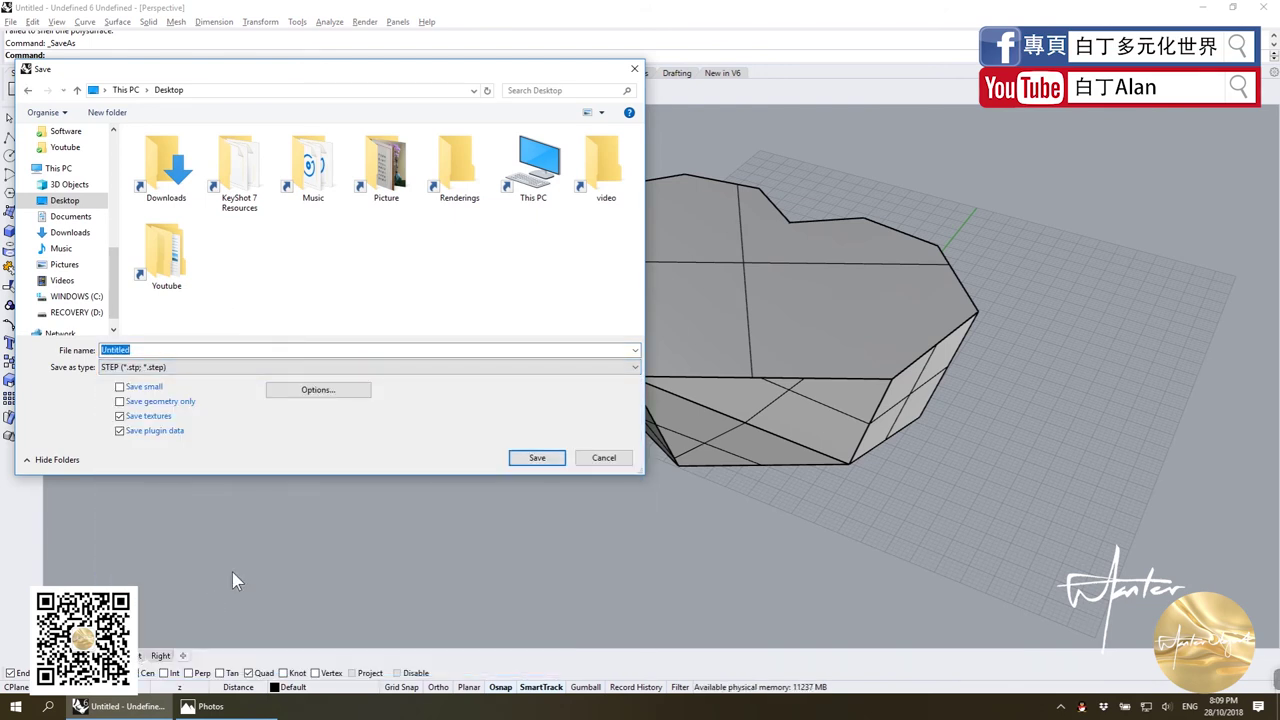
left_click(512, 458)
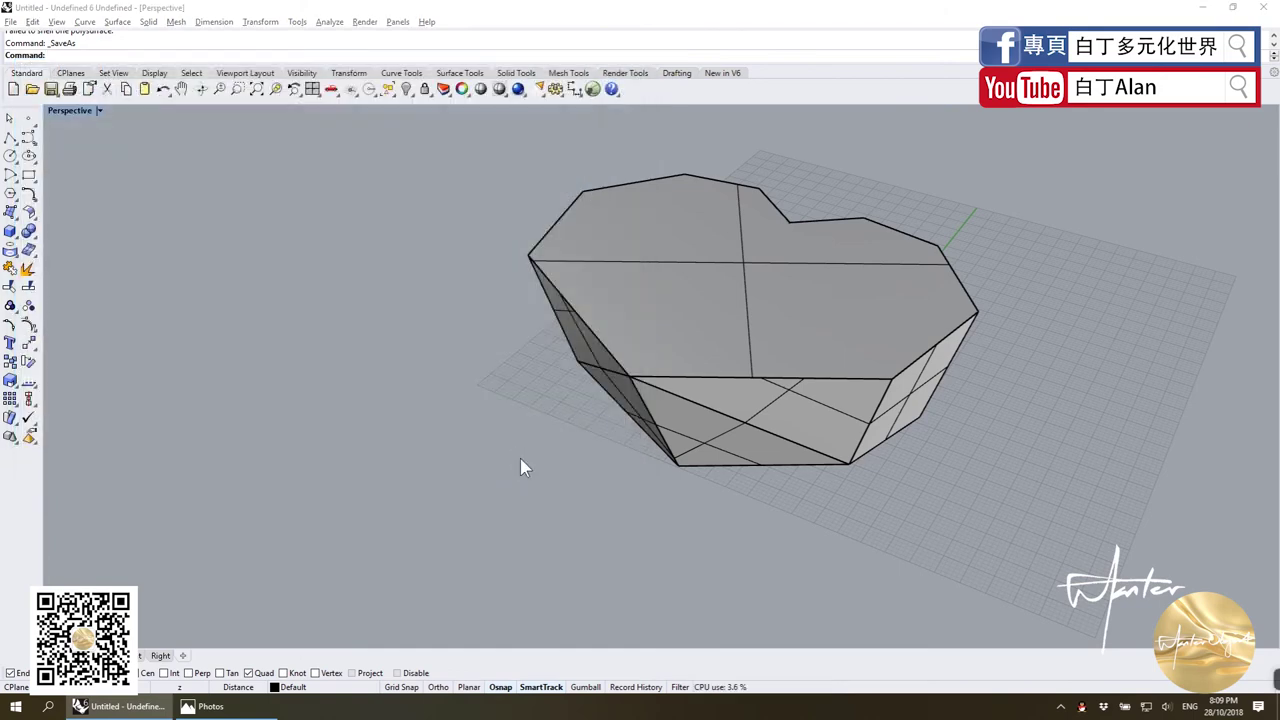
left_click(580, 408)
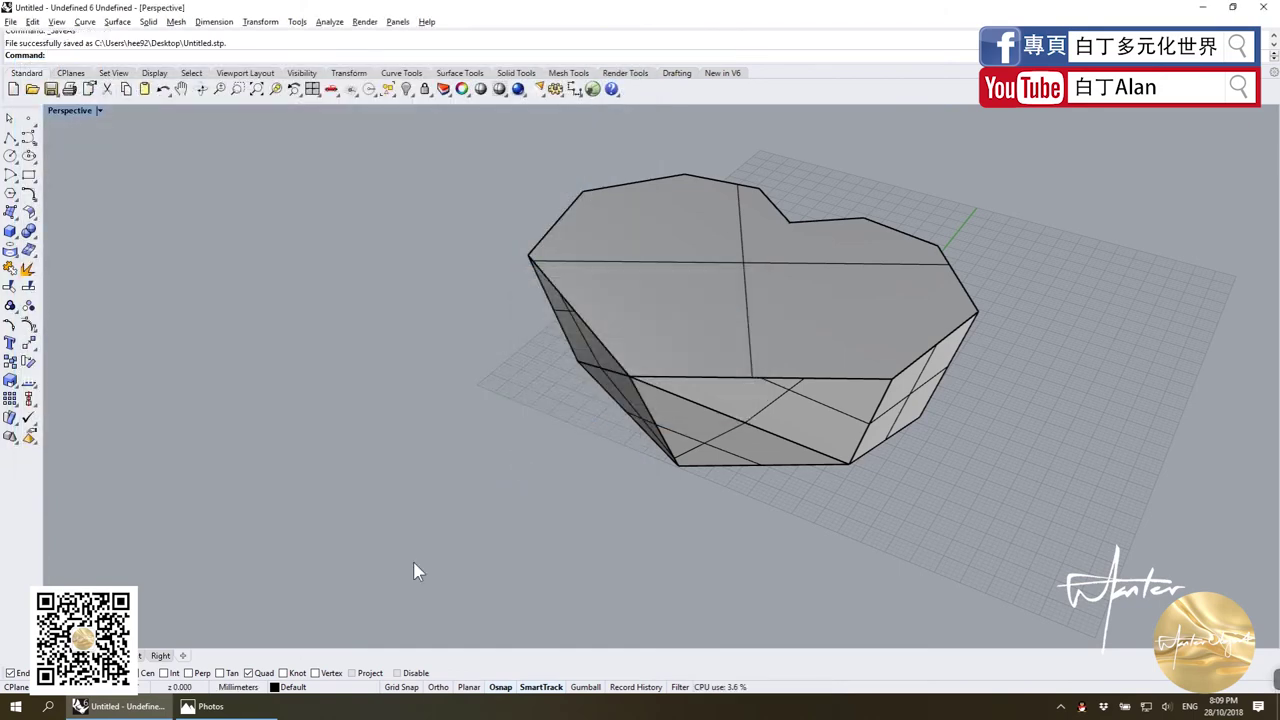
left_click(208, 706)
left_click(1265, 10)
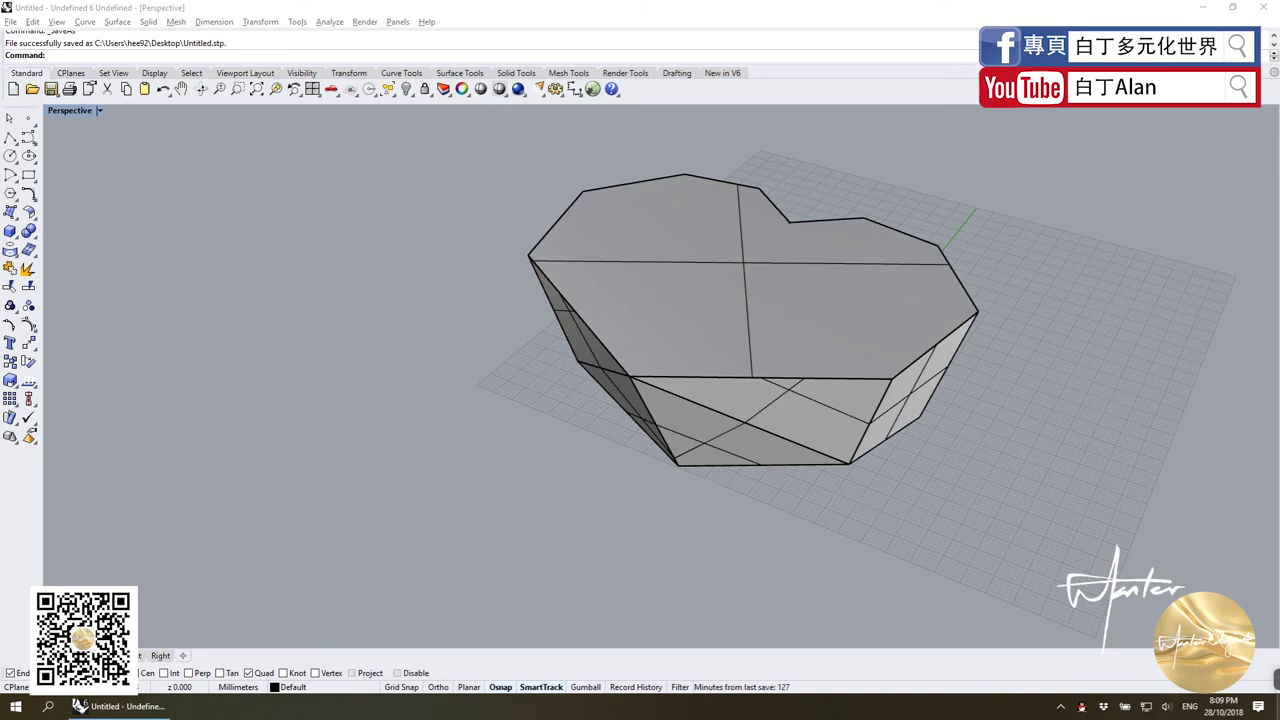
Delete the heart reference photo from the desktop by dragging it to the Recycle Bin.
key("super+d")
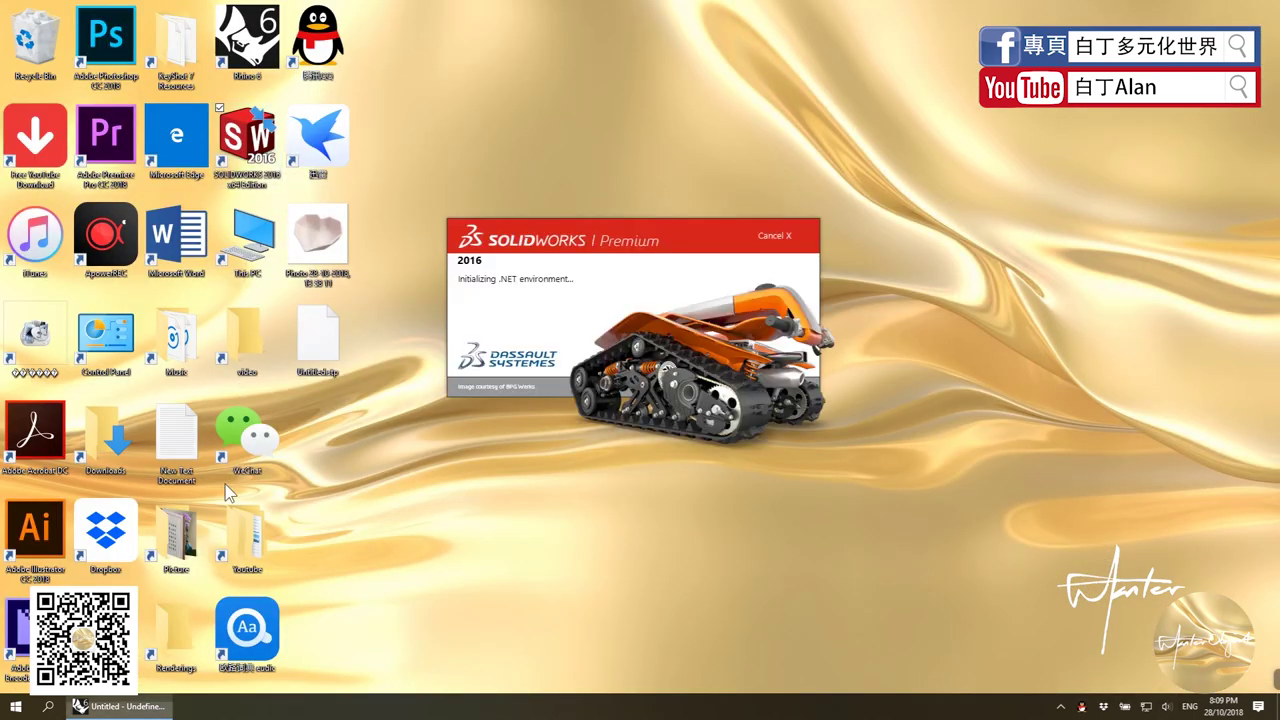
scroll(770, 420, "down", 5)
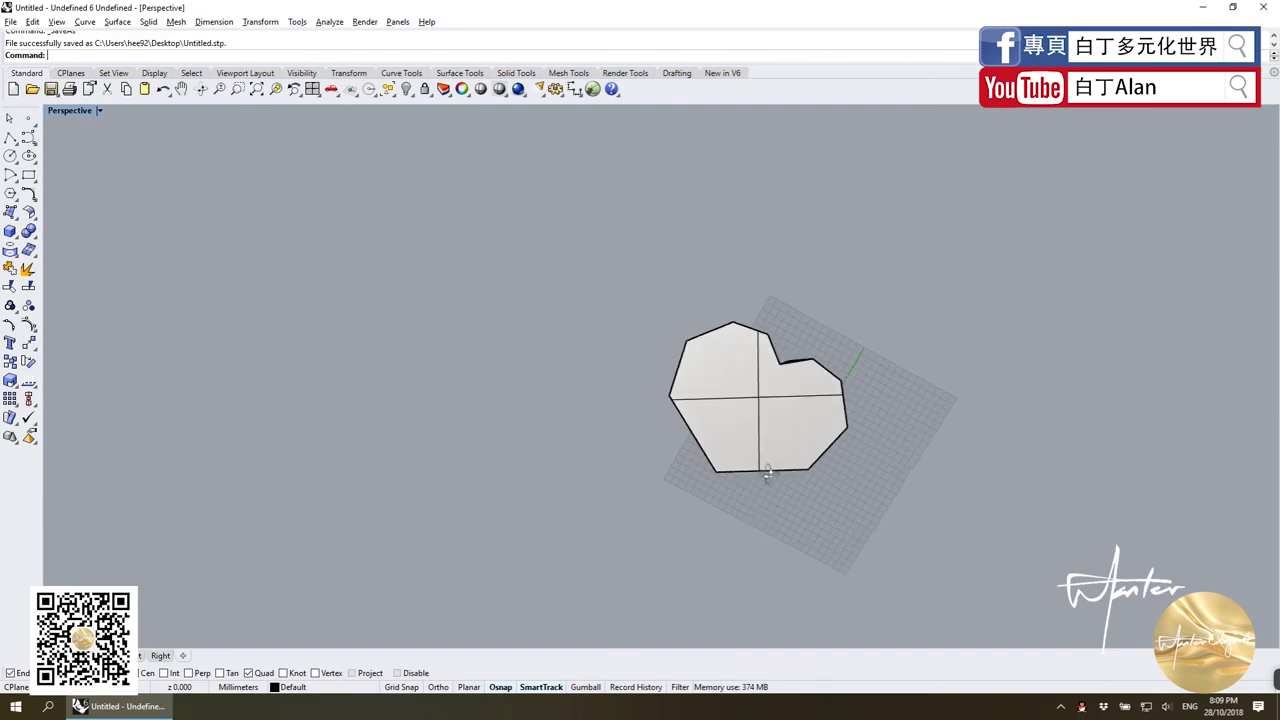
left_click(770, 410)
key("super+d")
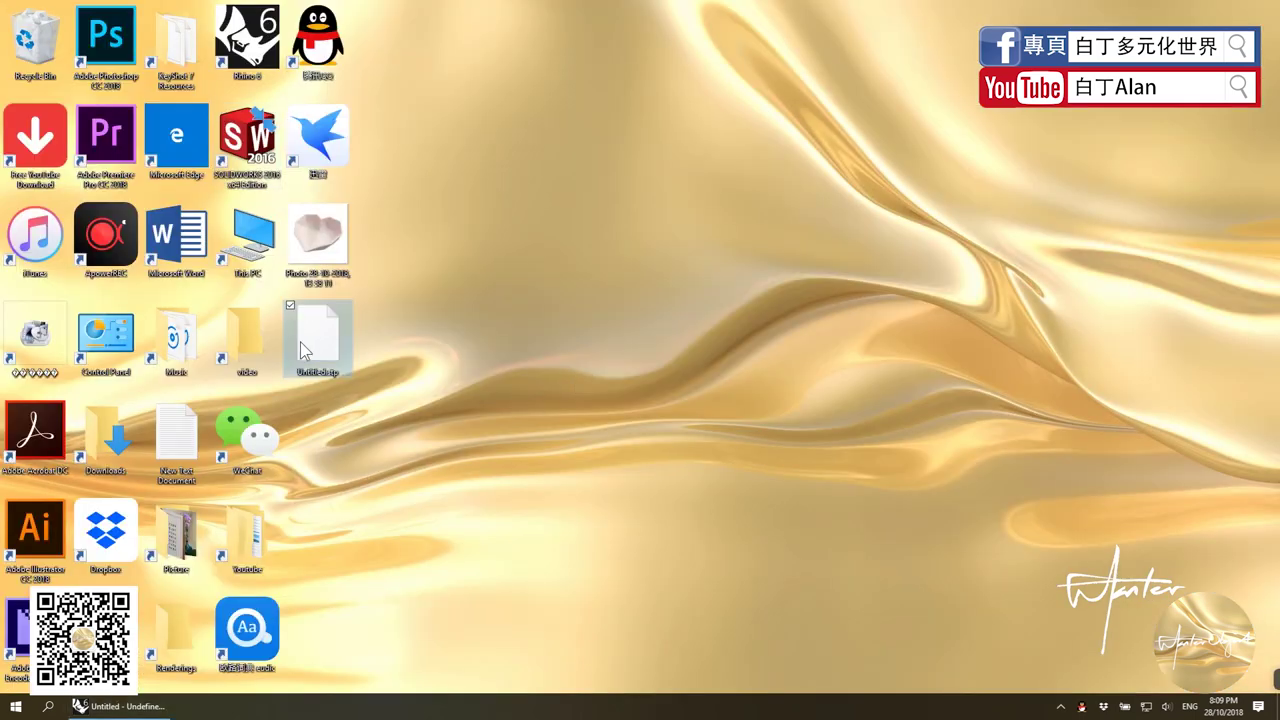
left_click_drag(172, 150, 35, 40)
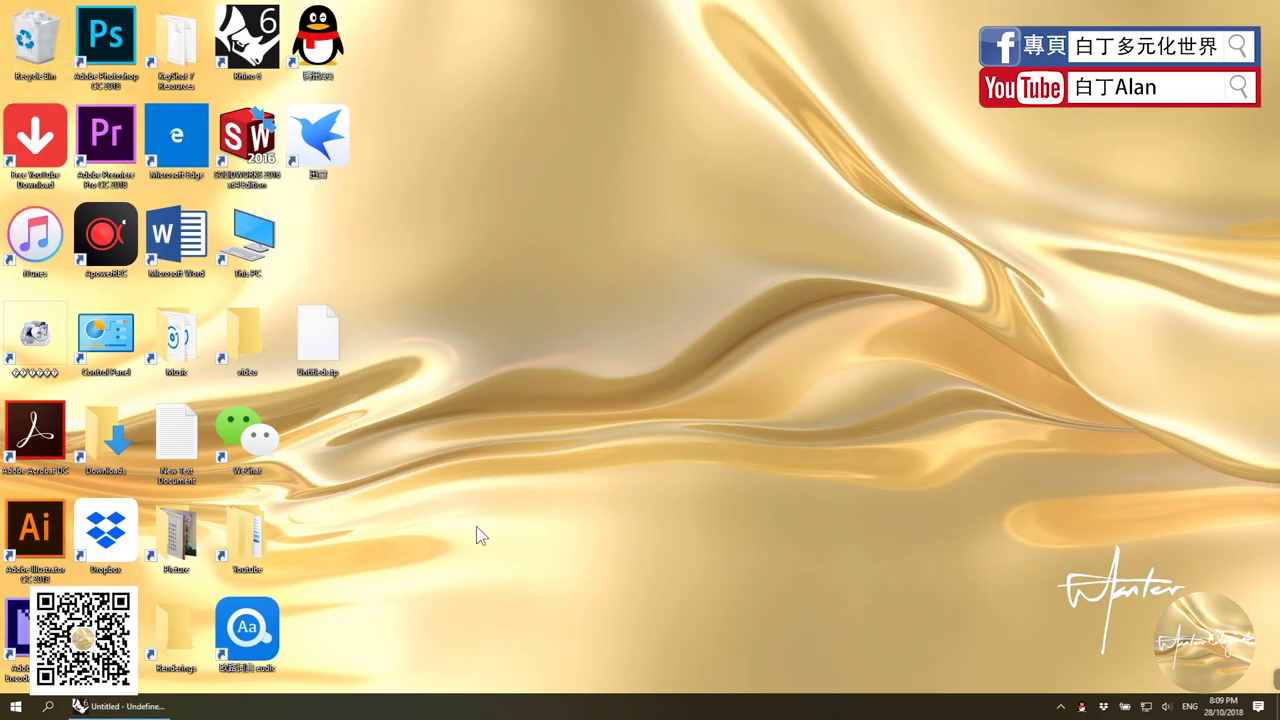
left_click(117, 707)
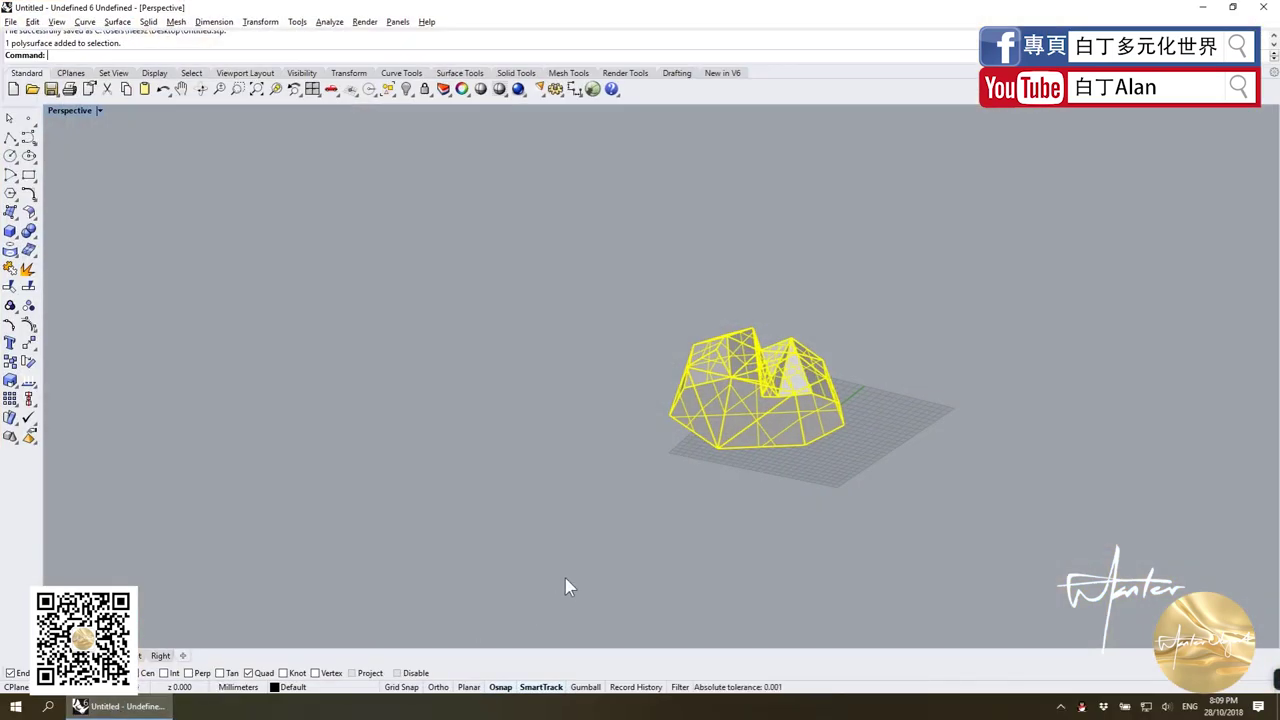
Launch SOLIDWORKS 2016, open Untitled.stp as a part and orbit the imported heart.
scroll(640, 520, "down", 5)
scroll(700, 490, "down", 3)
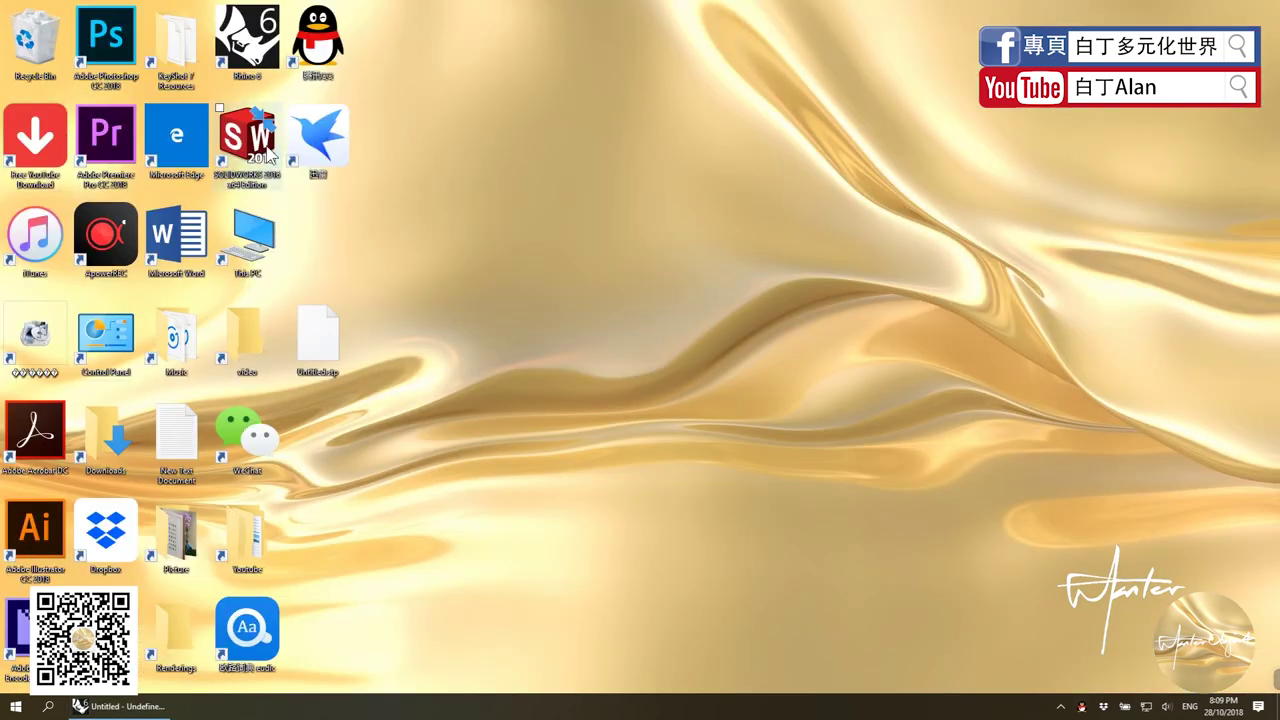
double_click(248, 145)
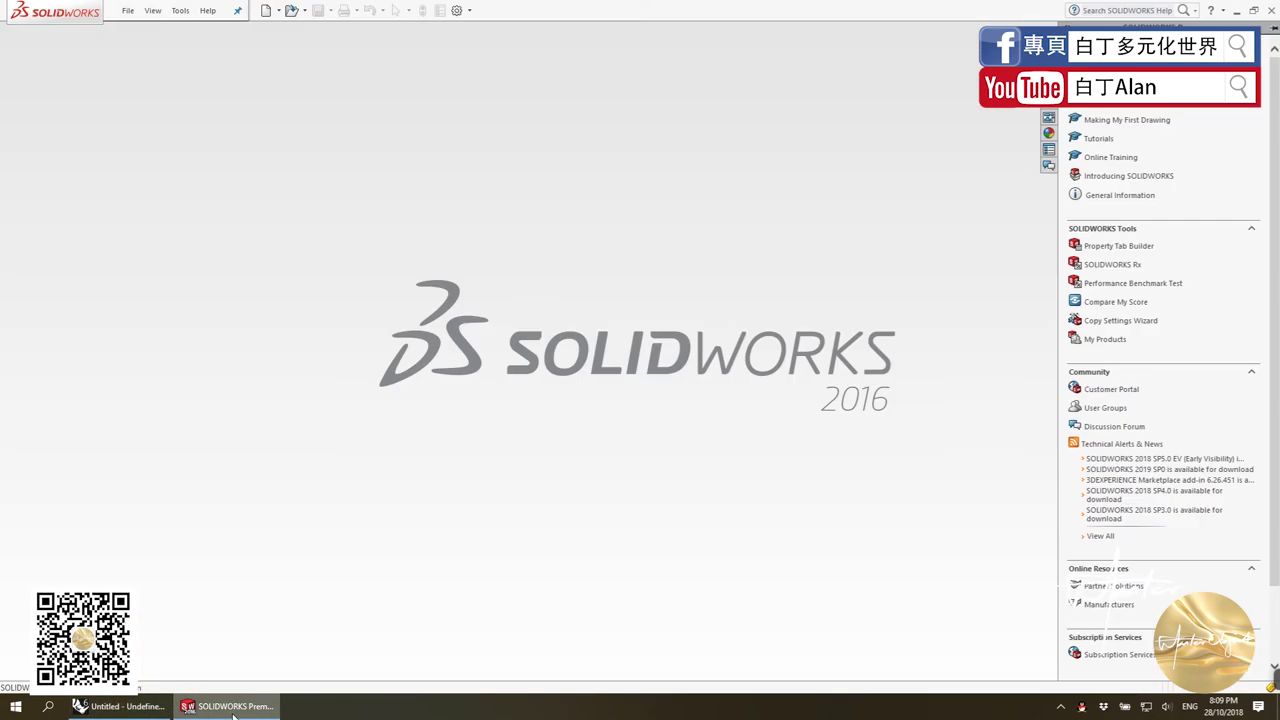
key("Return")
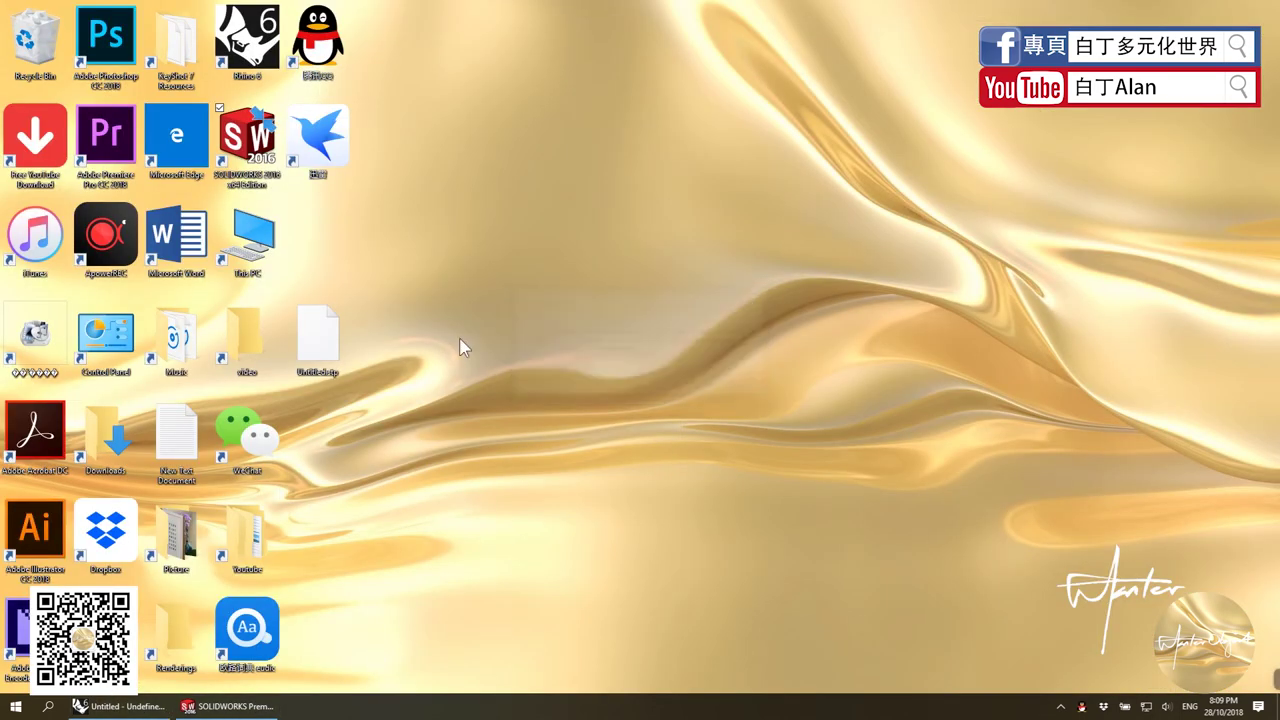
left_click(230, 706)
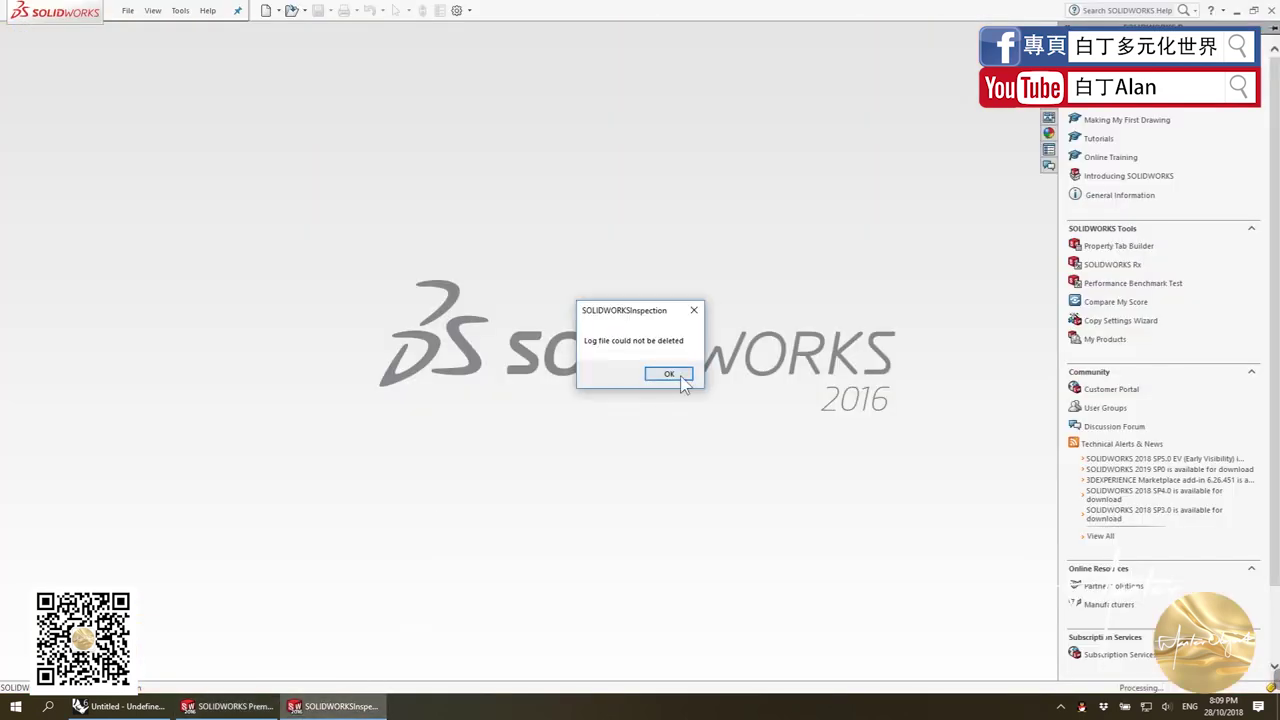
left_click(680, 372)
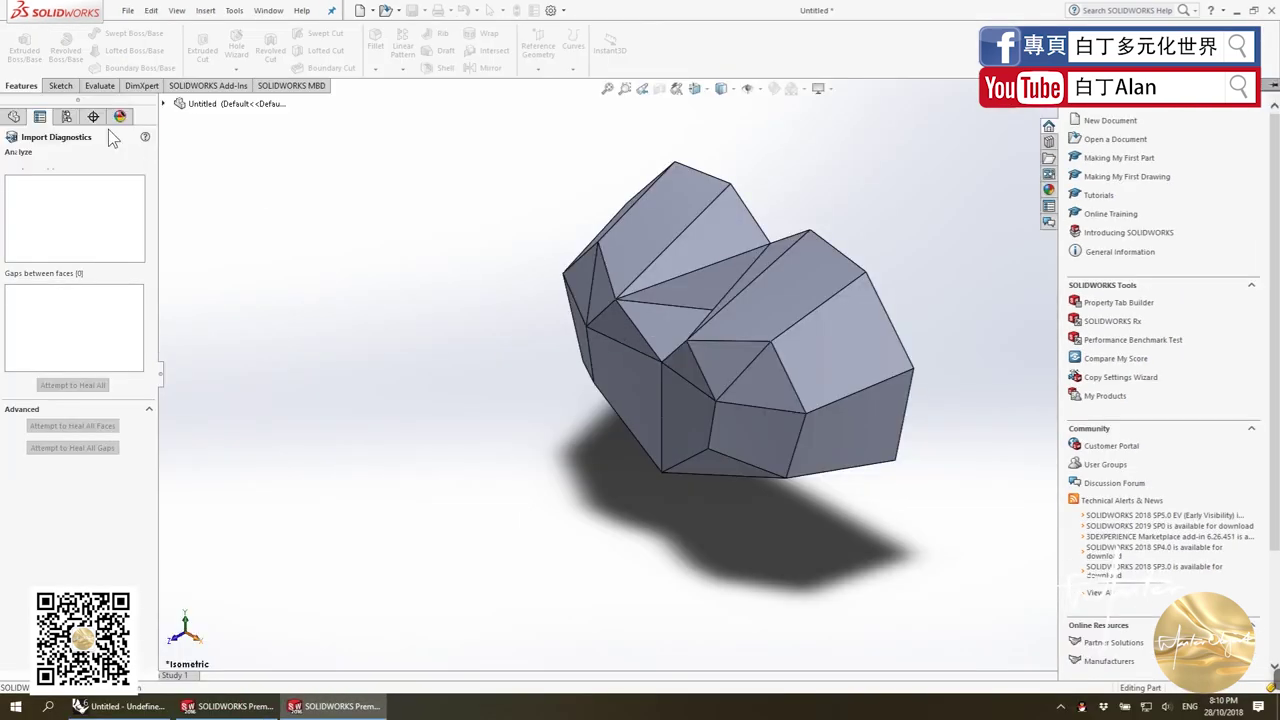
left_click(8, 154)
mouse_move(518, 405)
middle_mouse_down()
mouse_move(715, 333)
mouse_move(705, 330)
middle_mouse_up()
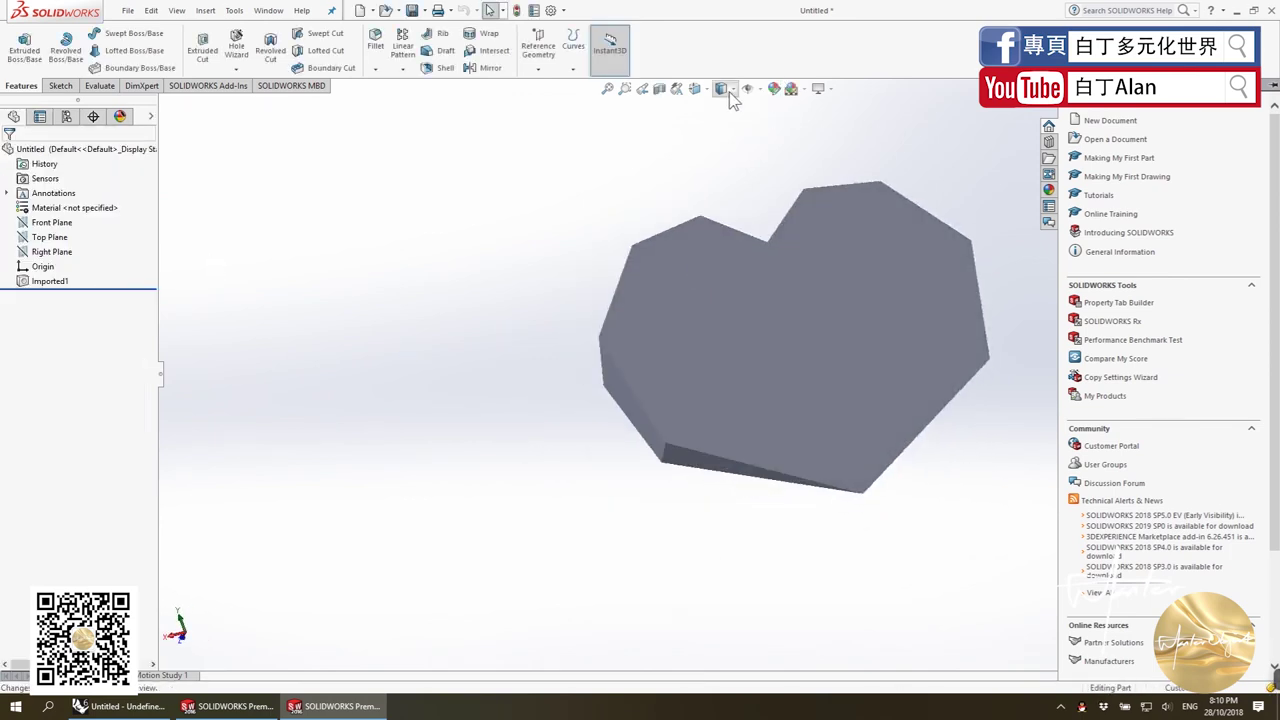
mouse_move(794, 317)
middle_mouse_down()
mouse_move(840, 232)
mouse_move(867, 351)
middle_mouse_up()
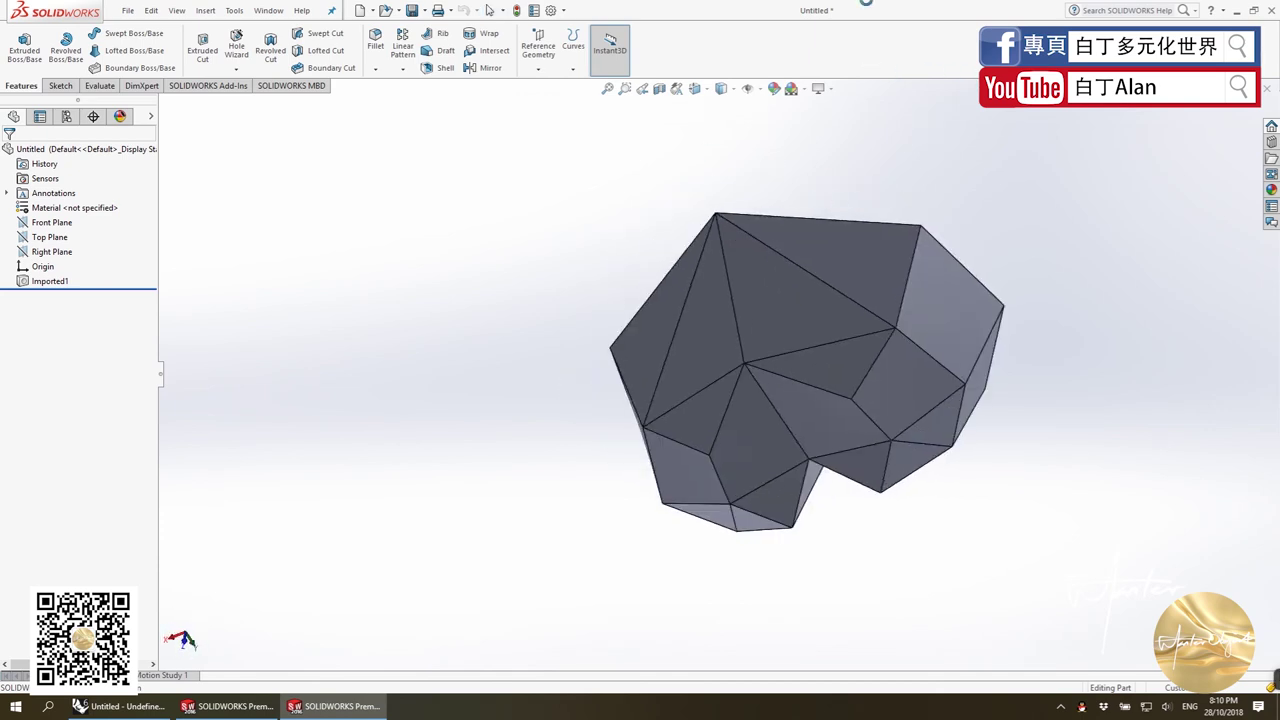
Shell the heart to 3 mm walls with the top face left open.
left_click(440, 67)
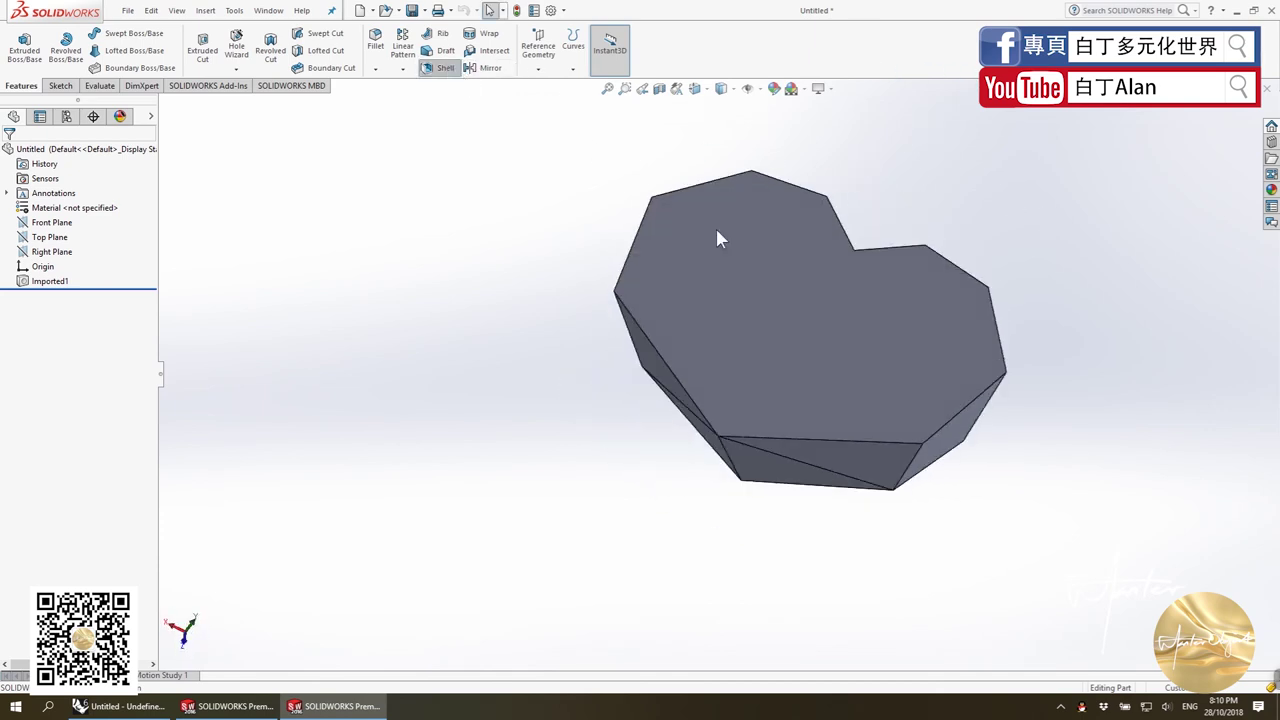
left_click(743, 274)
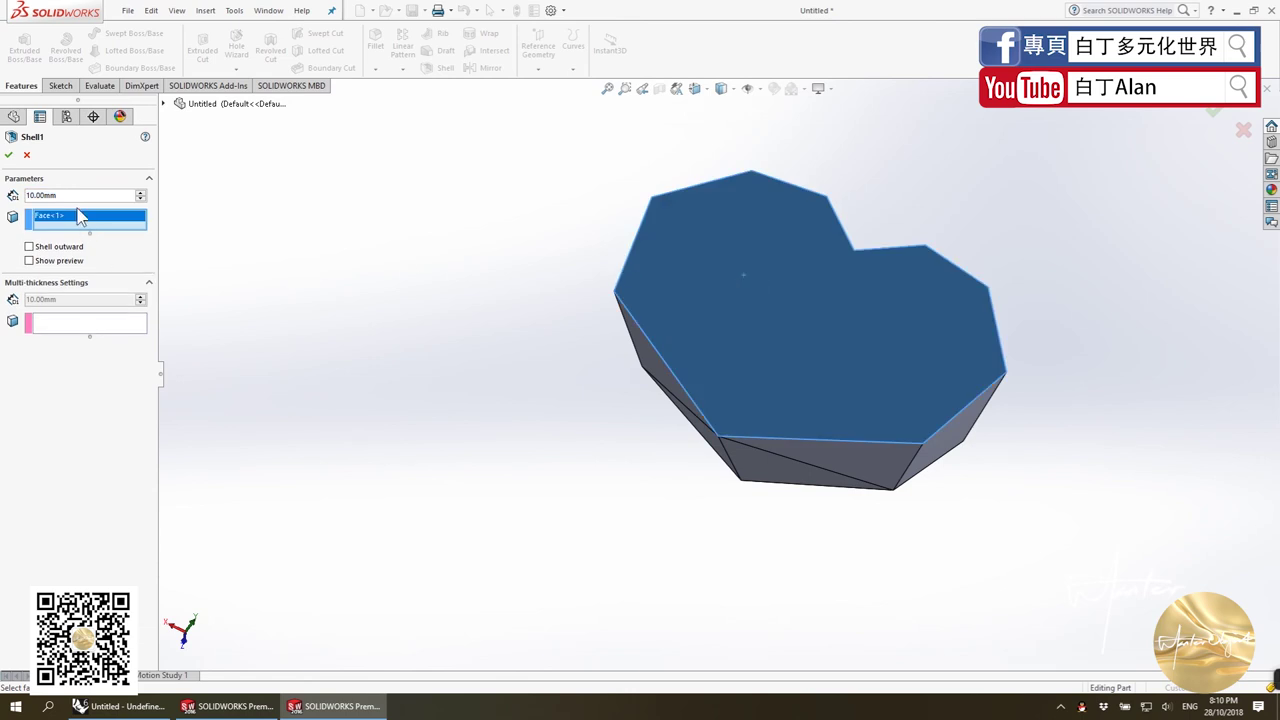
type("3")
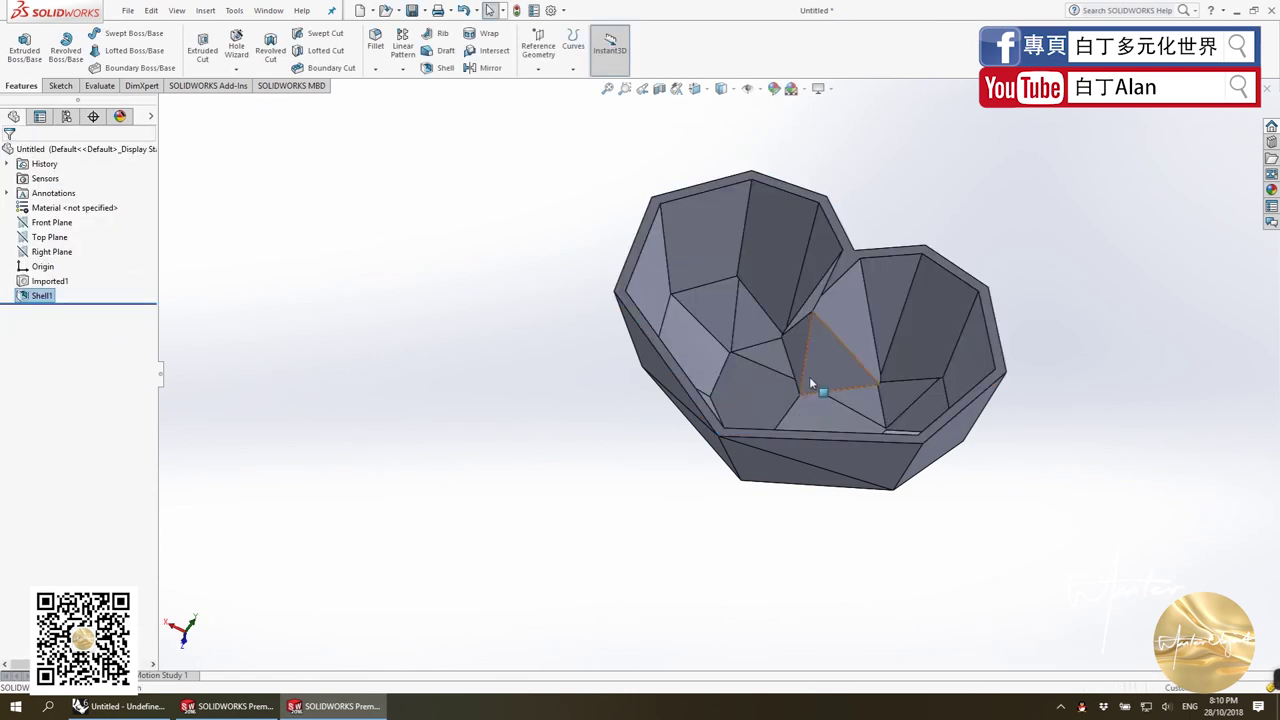
mouse_move(809, 376)
middle_mouse_down()
mouse_move(811, 463)
mouse_move(818, 244)
middle_mouse_up()
scroll(805, 360, "down", 3)
mouse_move(800, 366)
middle_mouse_down()
mouse_move(894, 343)
mouse_move(880, 434)
mouse_move(799, 427)
mouse_move(740, 360)
middle_mouse_up()
scroll(845, 410, "up", 3)
scroll(799, 427, "down", 3)
scroll(799, 427, "up", 2)
Reopen Shell1 for editing and confirm its 3.00 mm thickness.
right_click(26, 298)
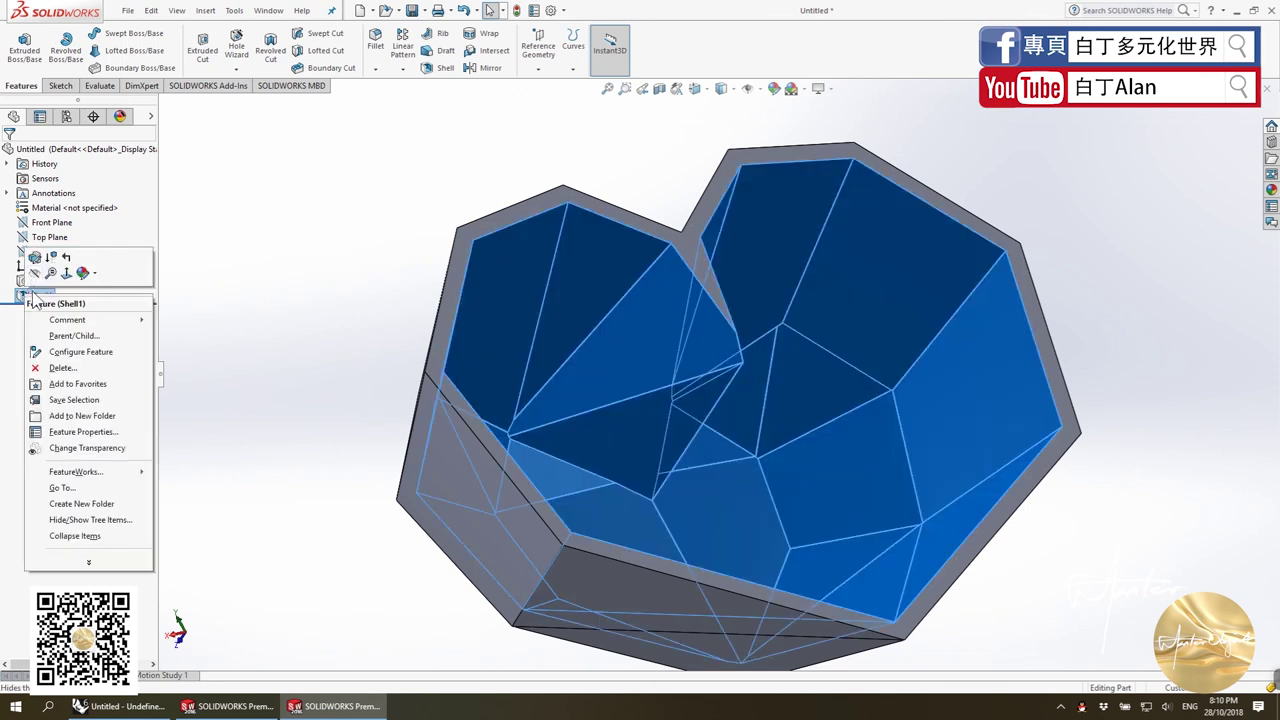
left_click(34, 258)
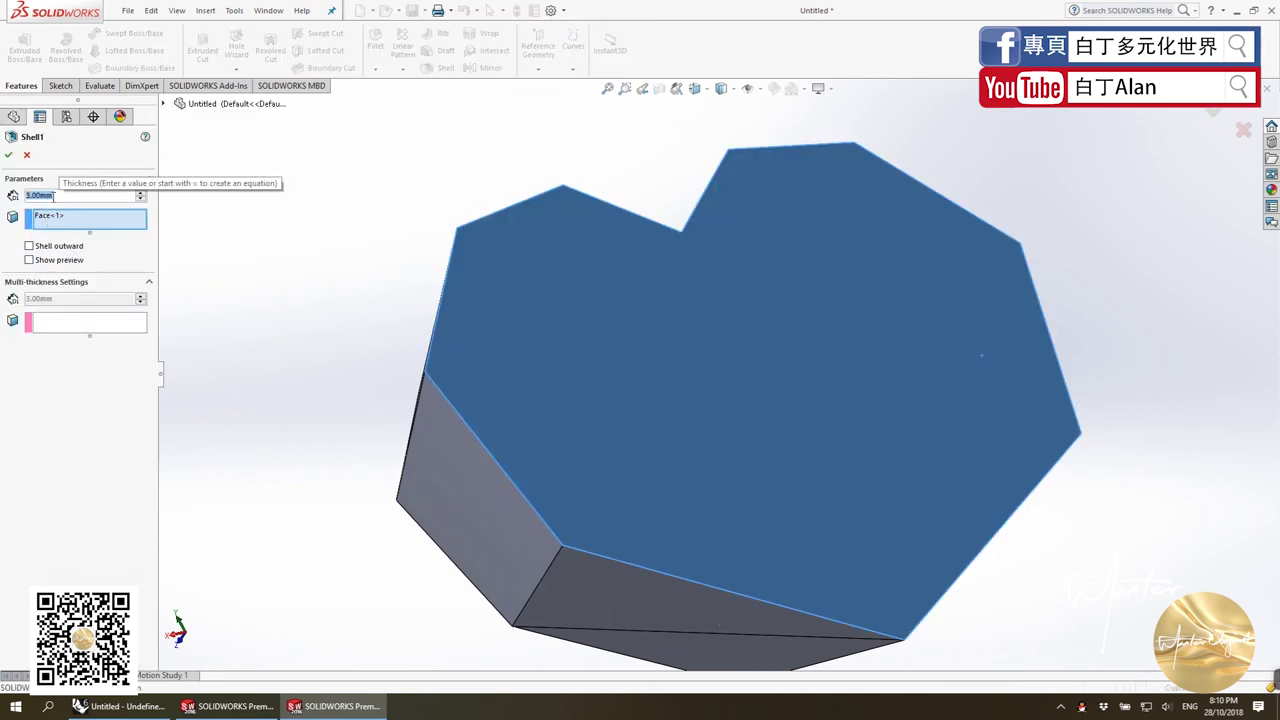
key("Return")
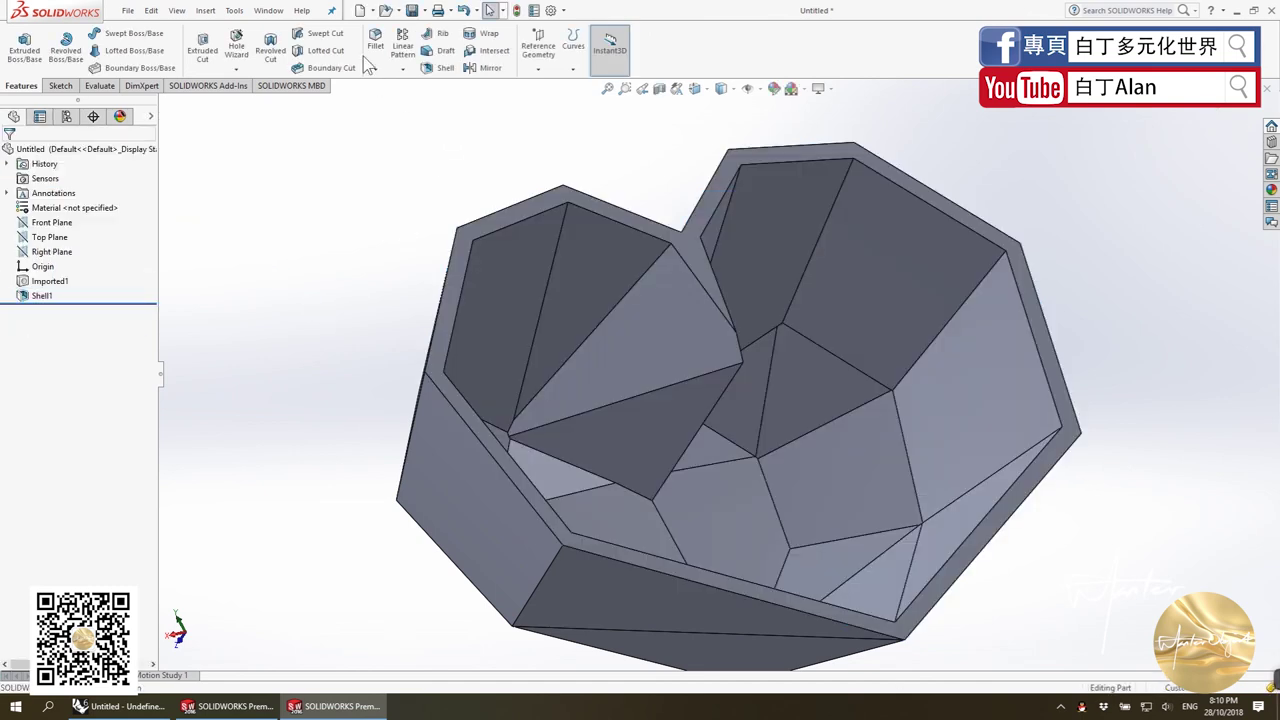
Start a 0.5 mm fillet on the first inner cavity edge, discarding the mistaken rim selection.
left_click(369, 55)
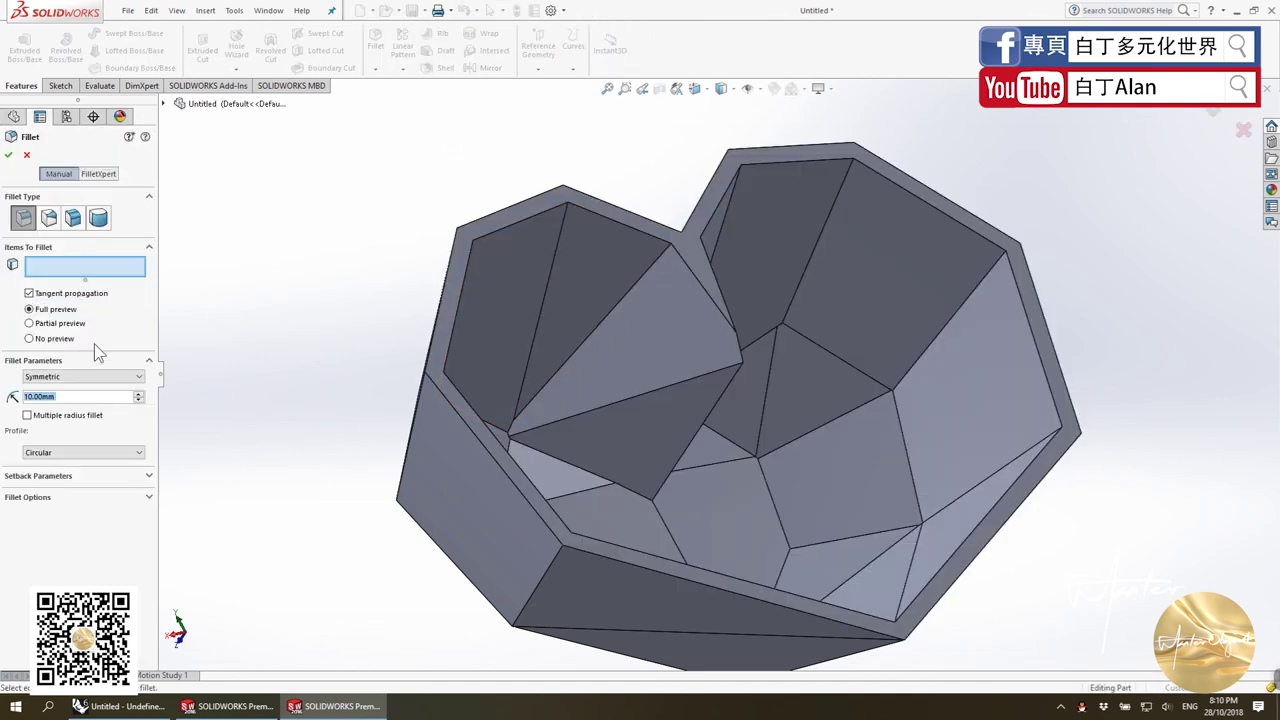
type("0.5cm")
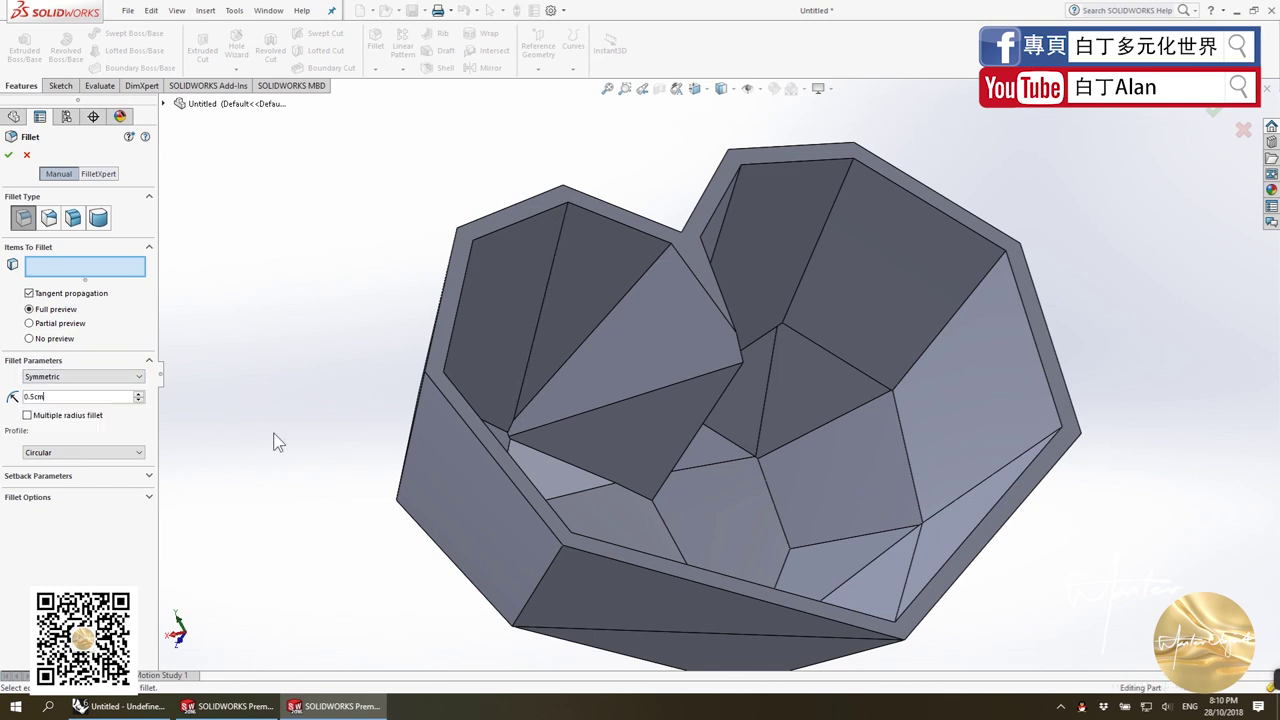
left_click(614, 207)
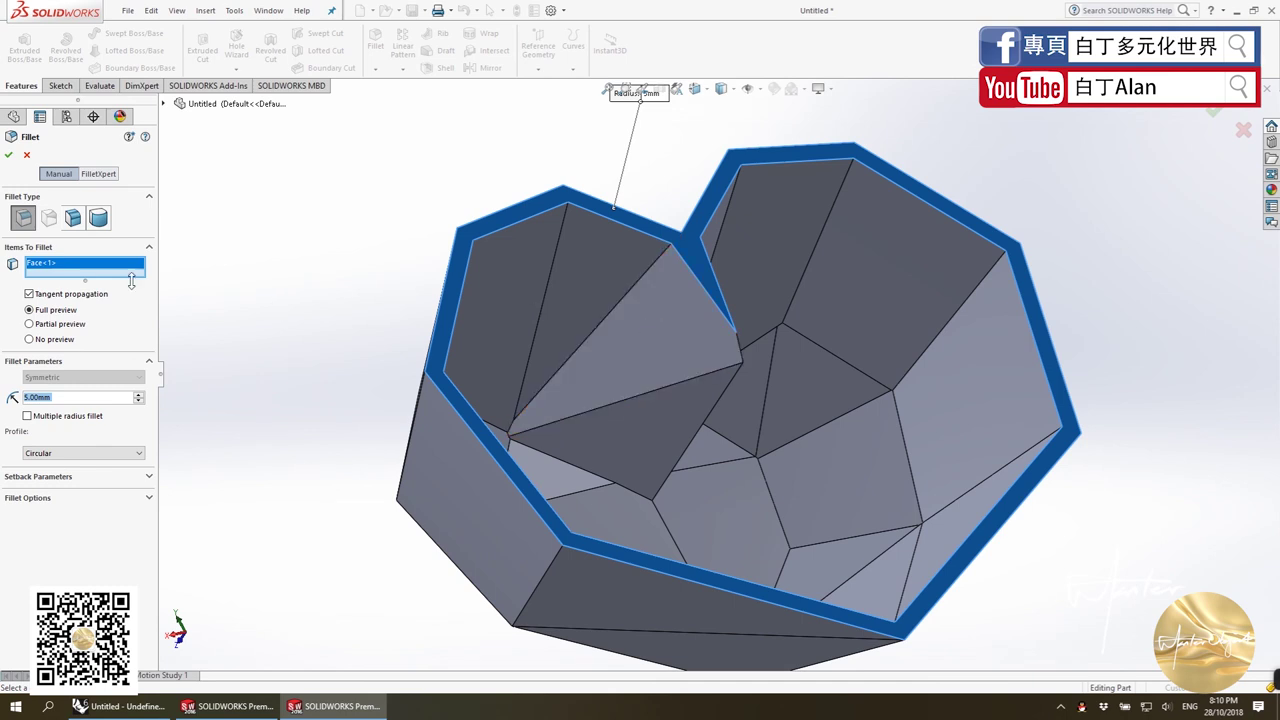
left_click(26, 156)
left_click(375, 45)
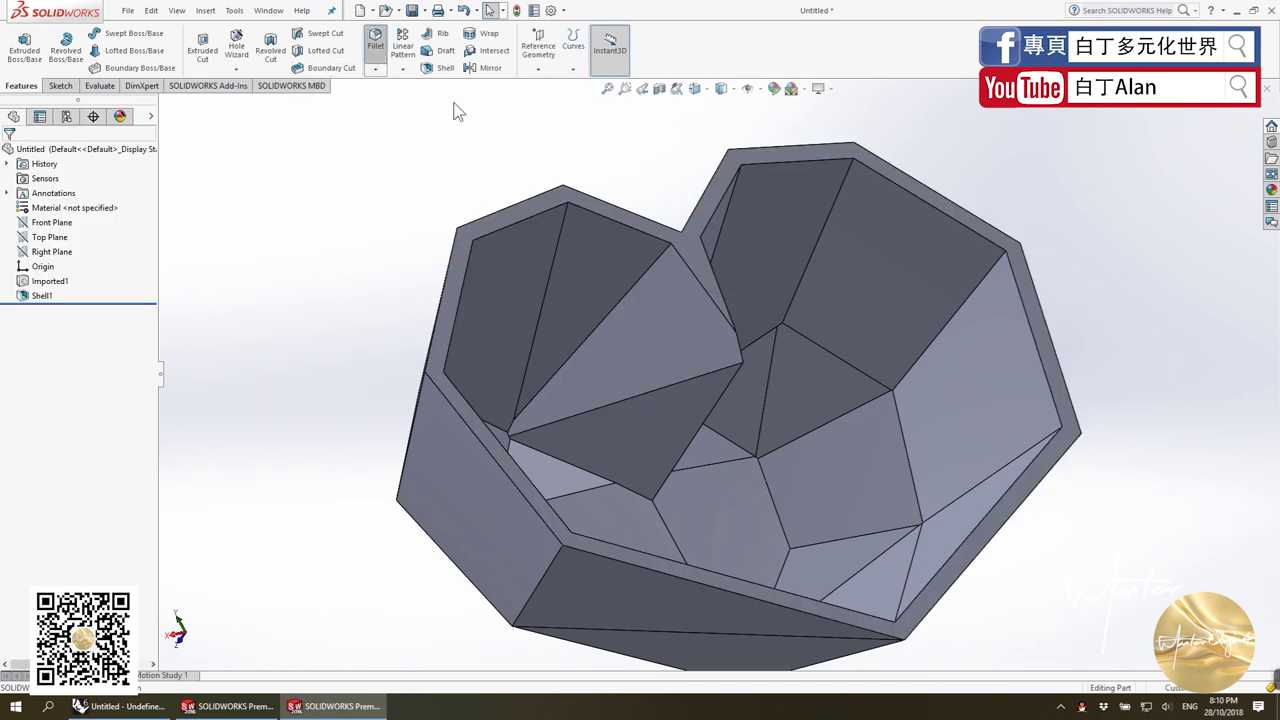
left_click(647, 273)
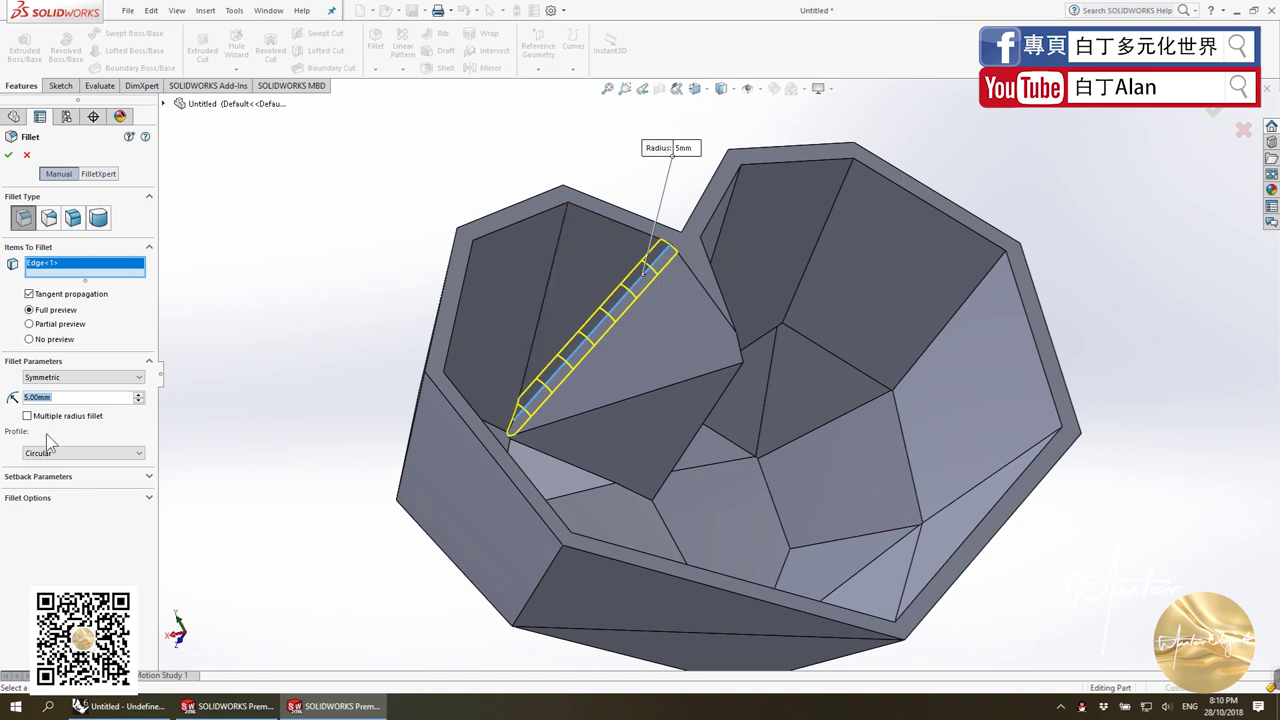
type("0.5")
key("Return")
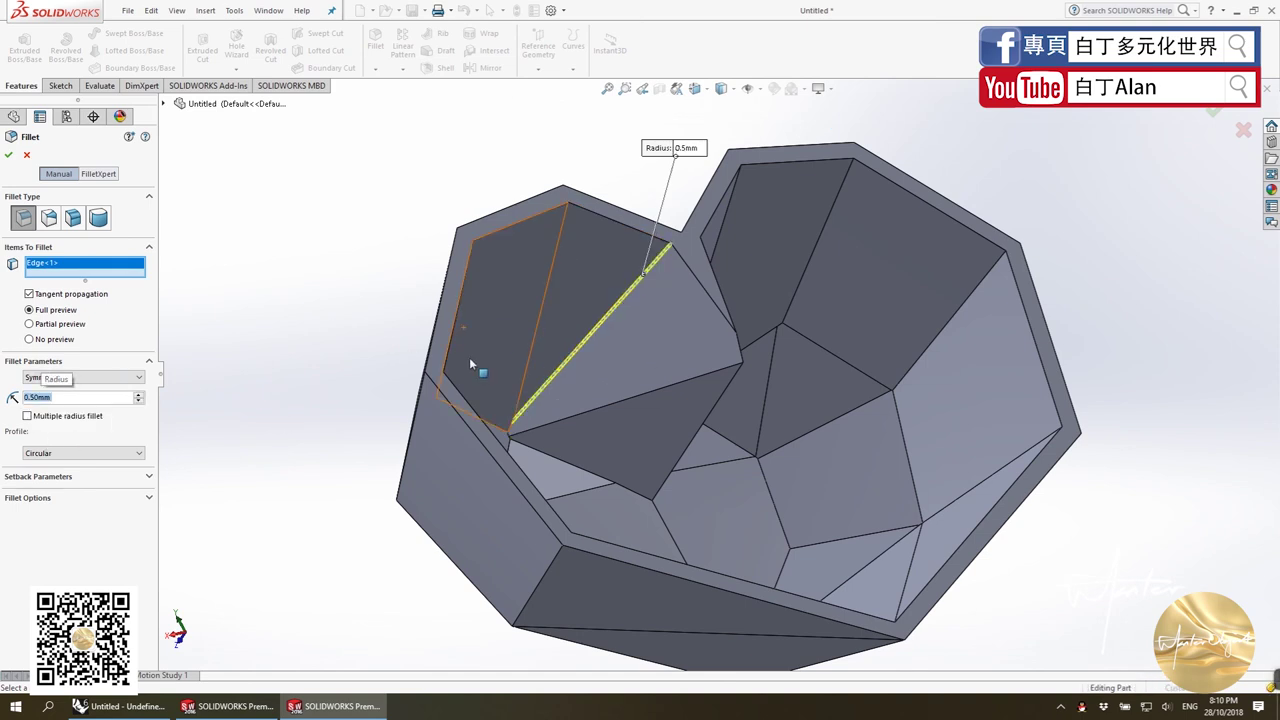
Add the remaining inner crease edges of the bowl and accept the fillet.
left_click(541, 296)
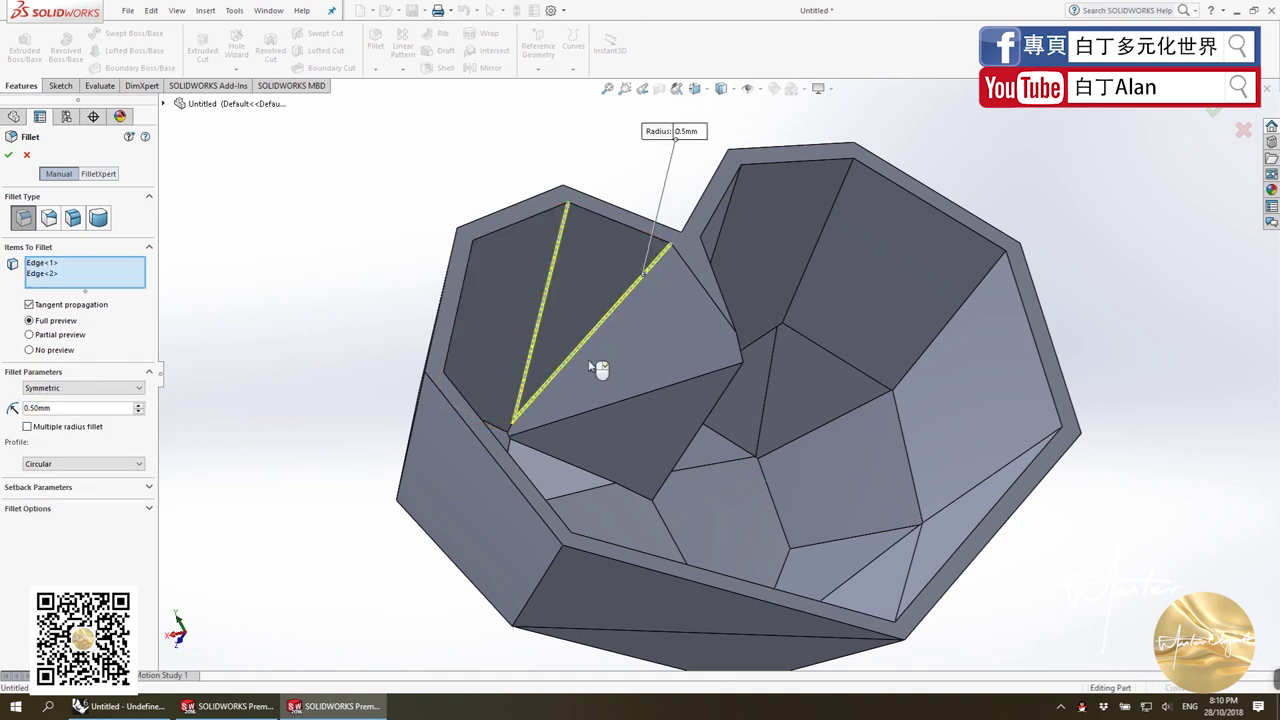
middle_click_drag(598, 368, 490, 378)
left_click(466, 372)
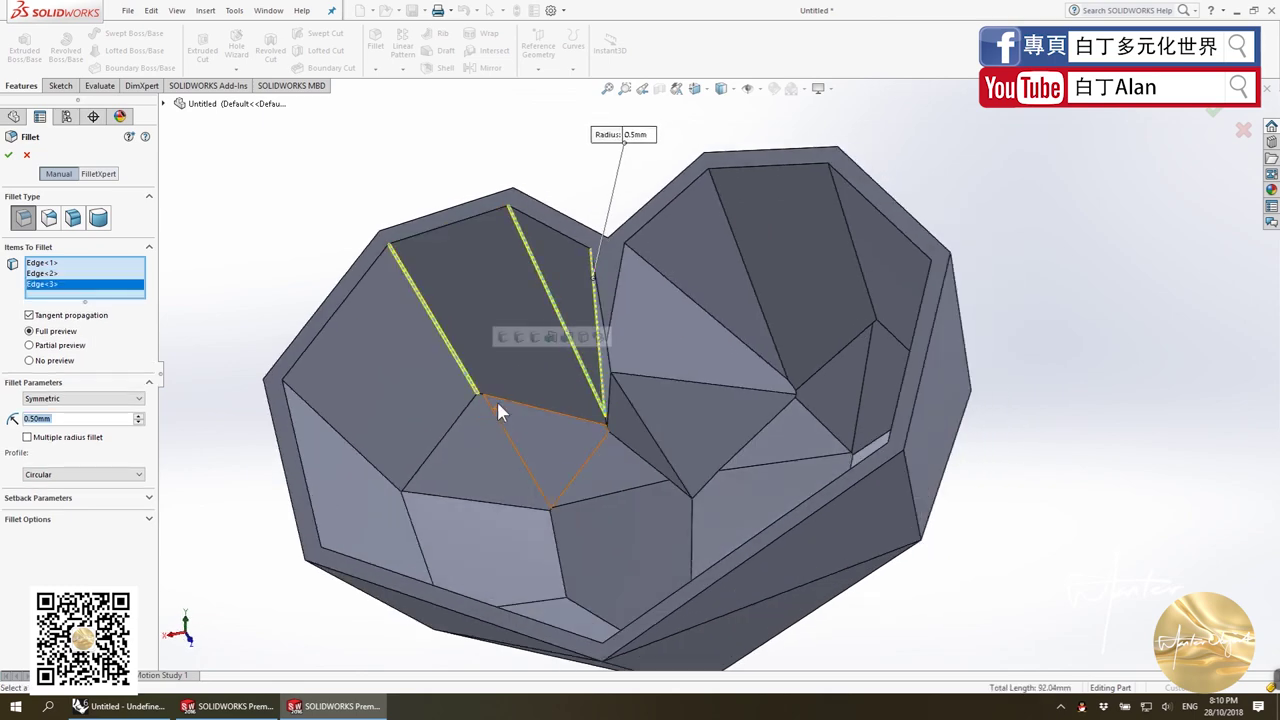
left_click(499, 410)
left_click(492, 412)
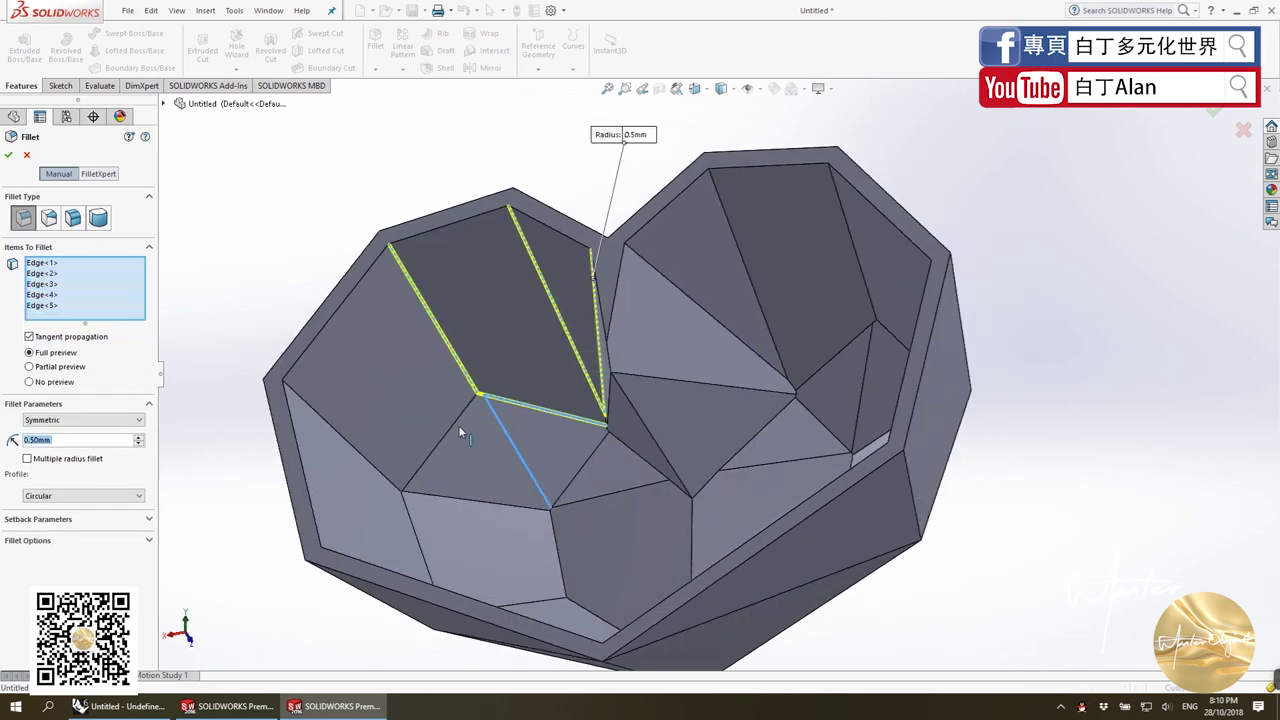
left_click(445, 433)
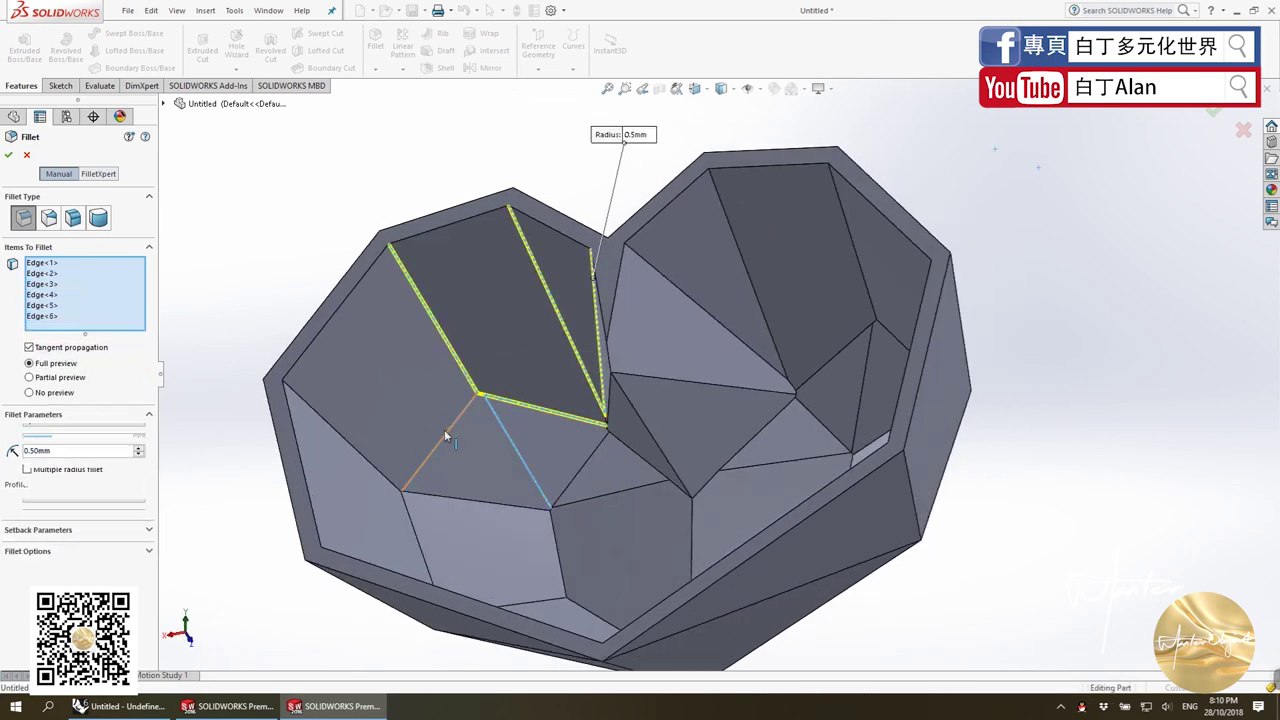
left_click(397, 484)
left_click(405, 506)
left_click(557, 525)
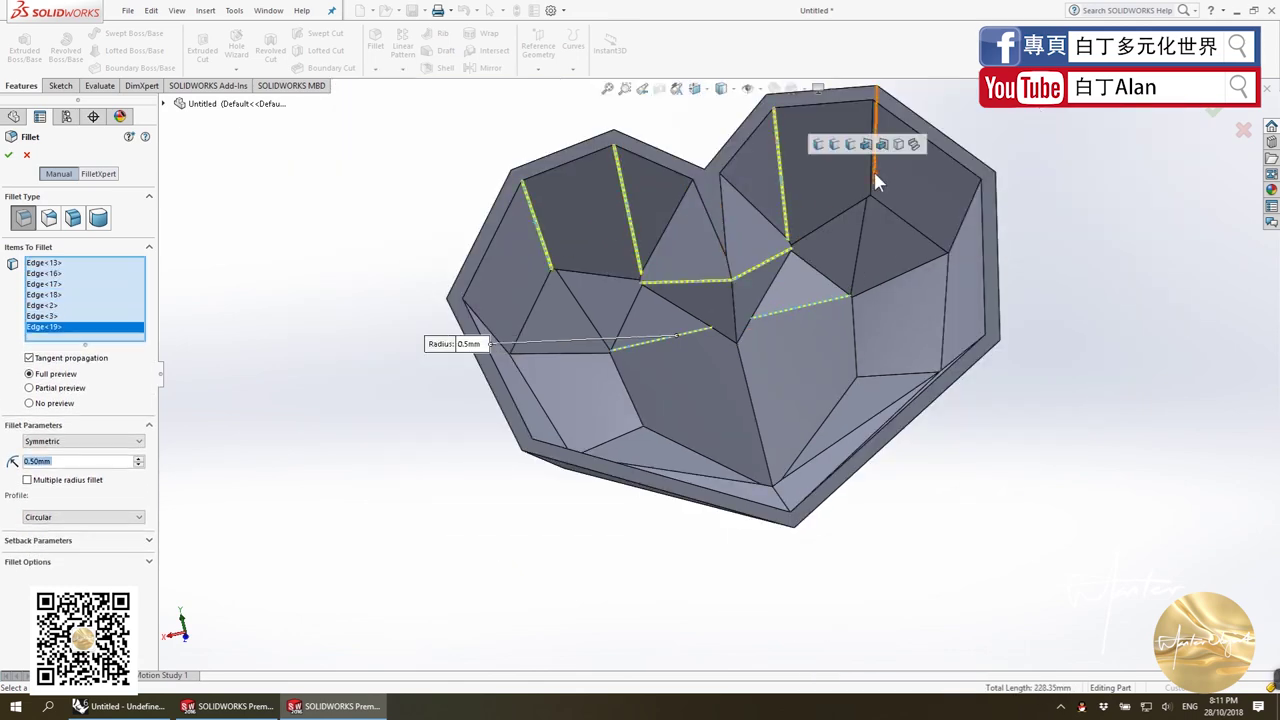
middle_click_drag(493, 341, 868, 466)
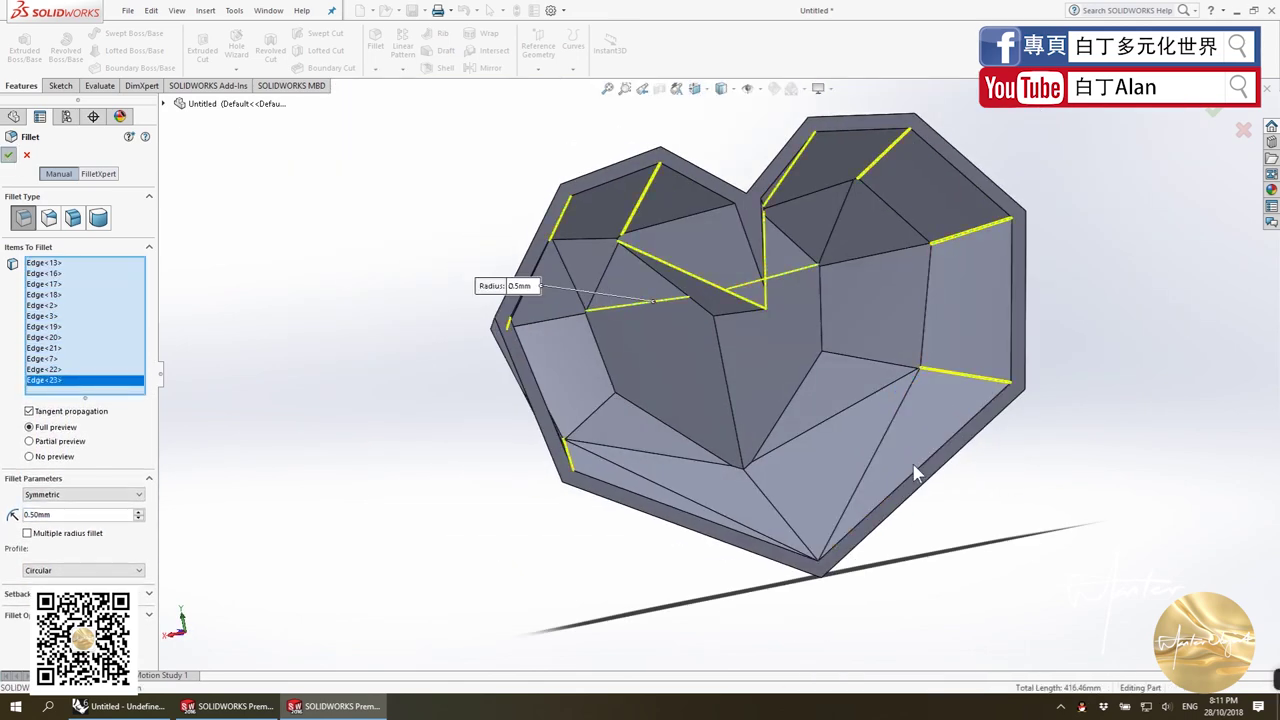
key("Return")
mouse_move(920, 471)
middle_mouse_down()
mouse_move(947, 457)
mouse_move(700, 430)
middle_mouse_up()
scroll(600, 408, "up", 3)
Orbit and zoom around the filleted bowl to inspect its sides and hollow interior.
scroll(745, 463, "down", 3)
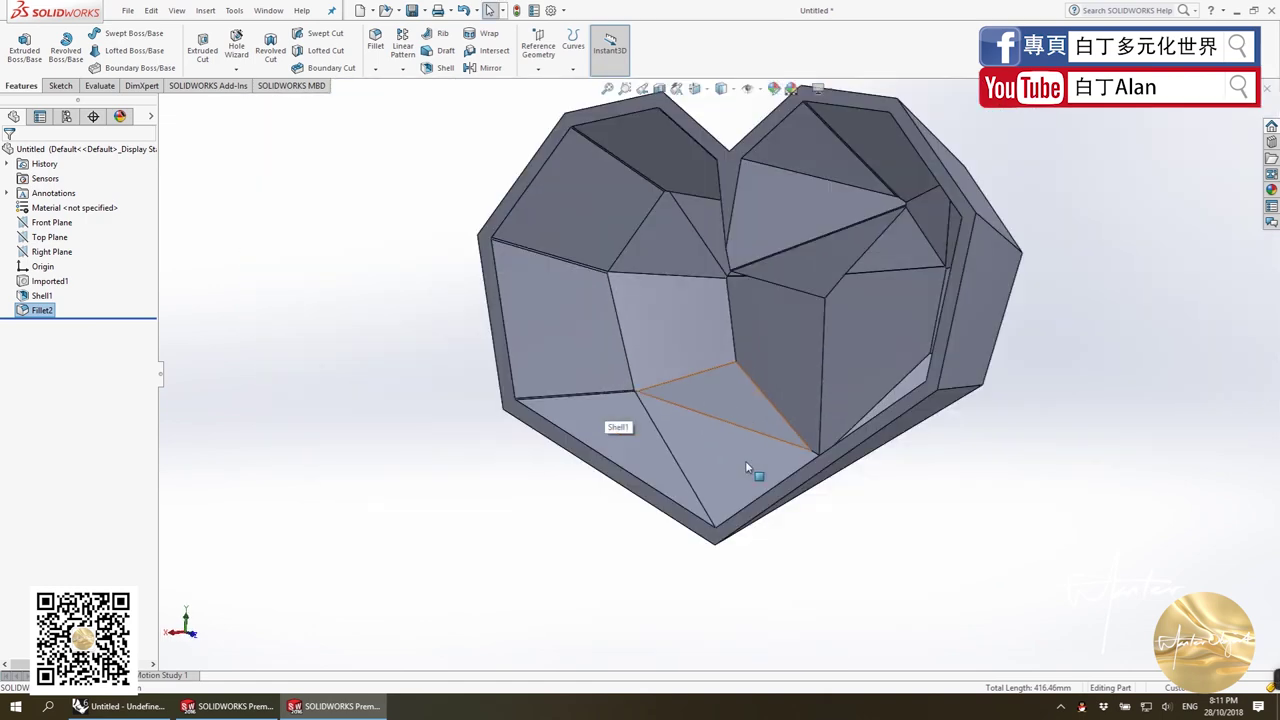
mouse_move(746, 466)
middle_mouse_down()
mouse_move(963, 342)
mouse_move(1097, 339)
middle_mouse_up()
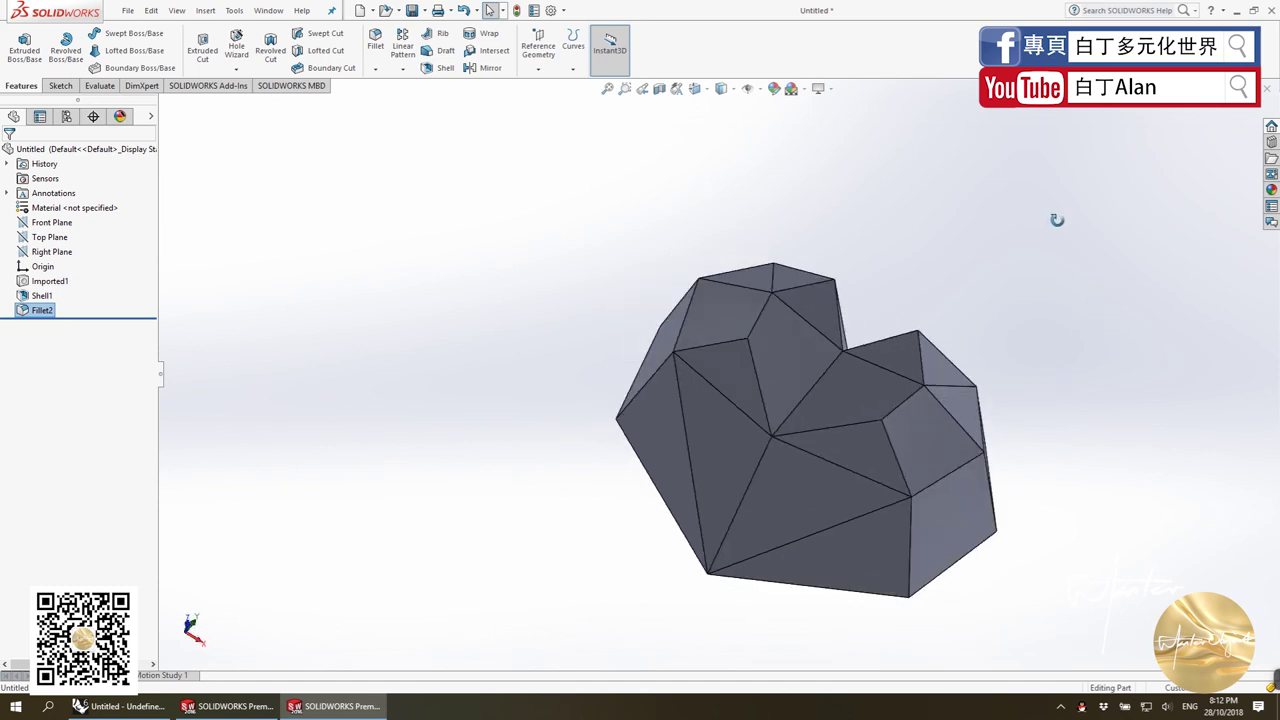
middle_click_drag(978, 378, 955, 240)
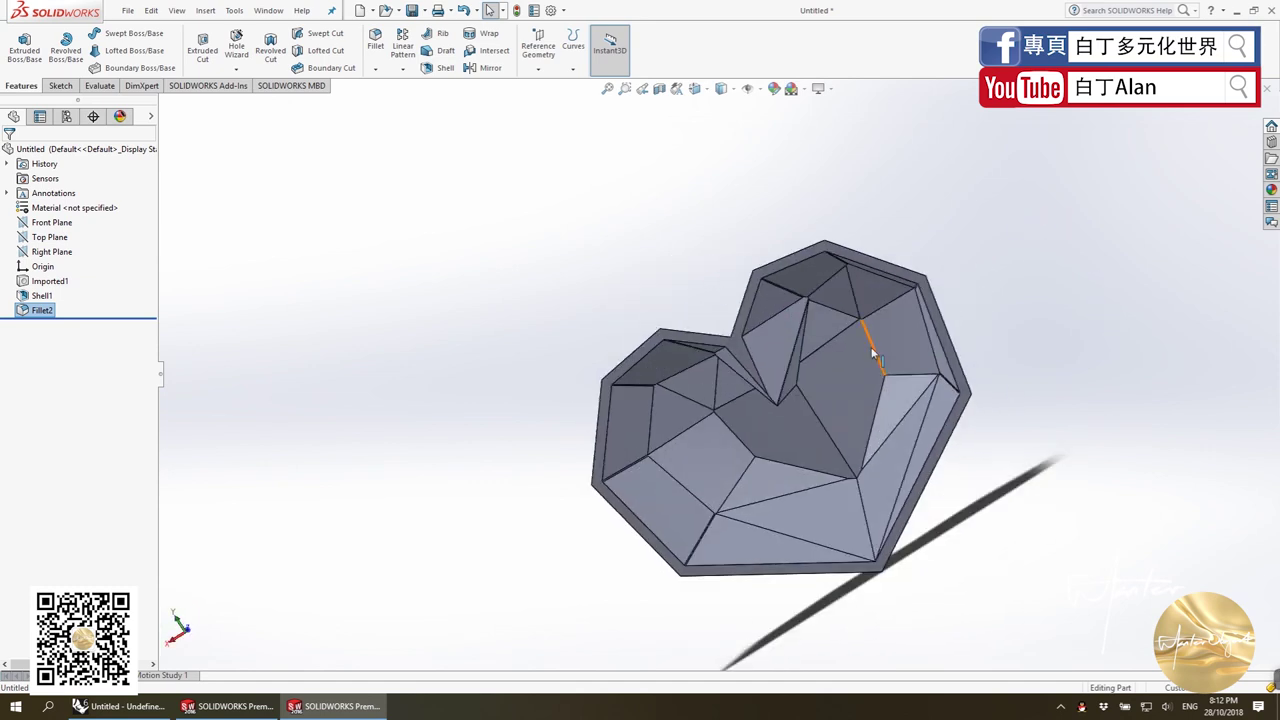
scroll(975, 443, "up", 3)
scroll(903, 380, "down", 5)
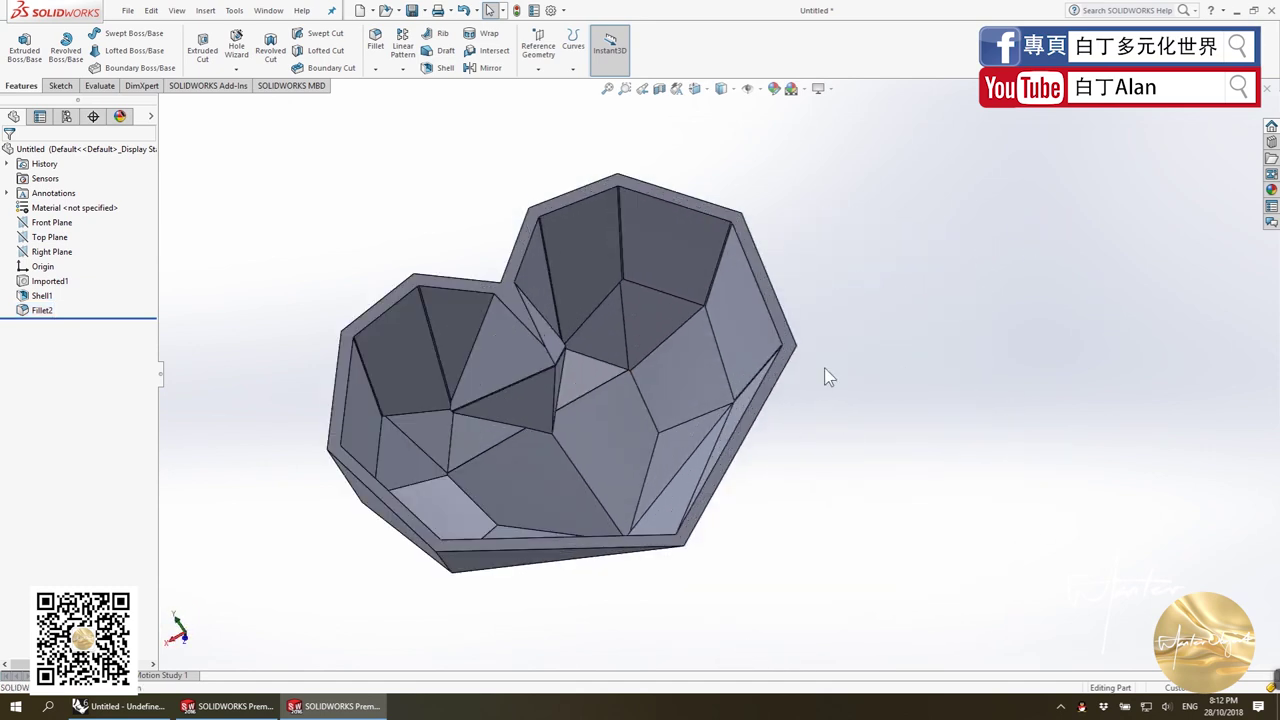
scroll(808, 380, "up", 4)
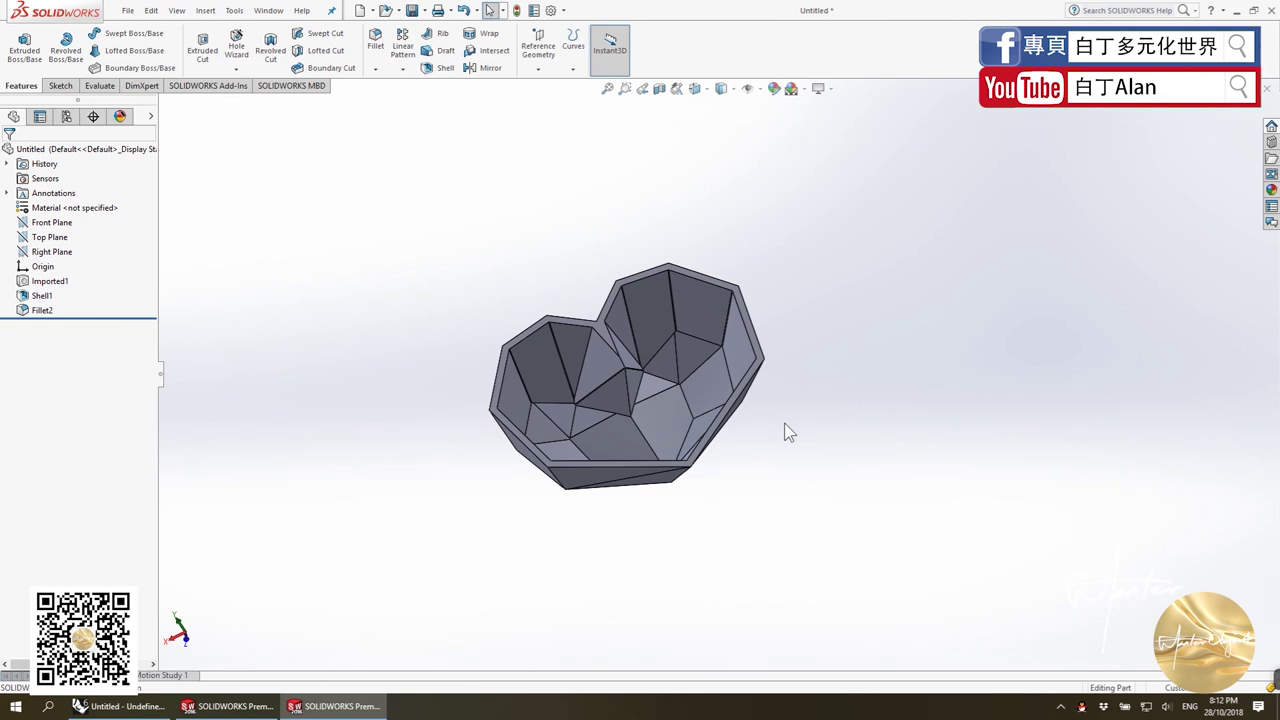